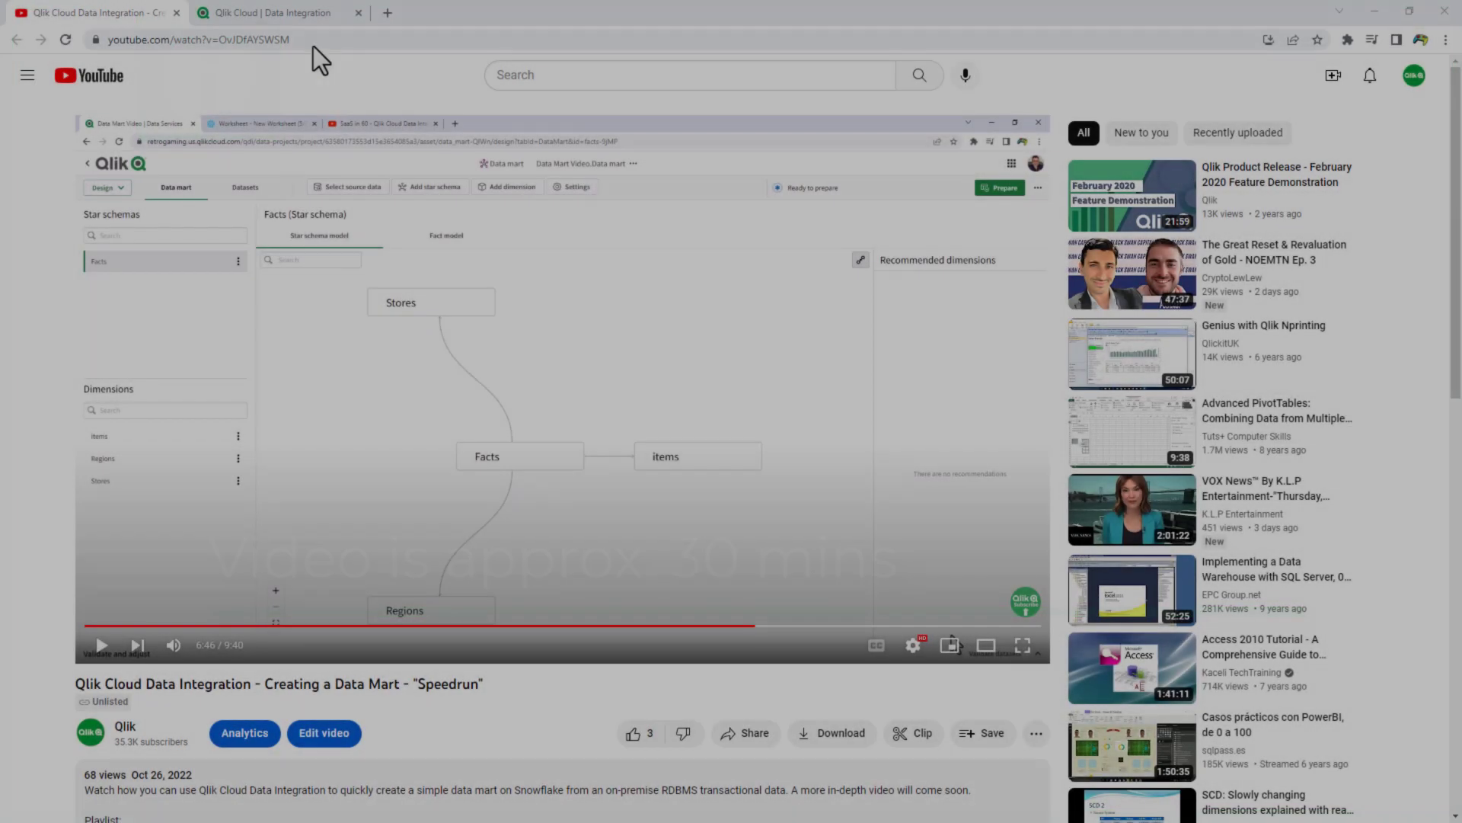
Step: Switch to Qlik Cloud Data Integration and start a new data project with Snowflake as the data platform
{"action": "left_click", "coordinate": [302, 18]}
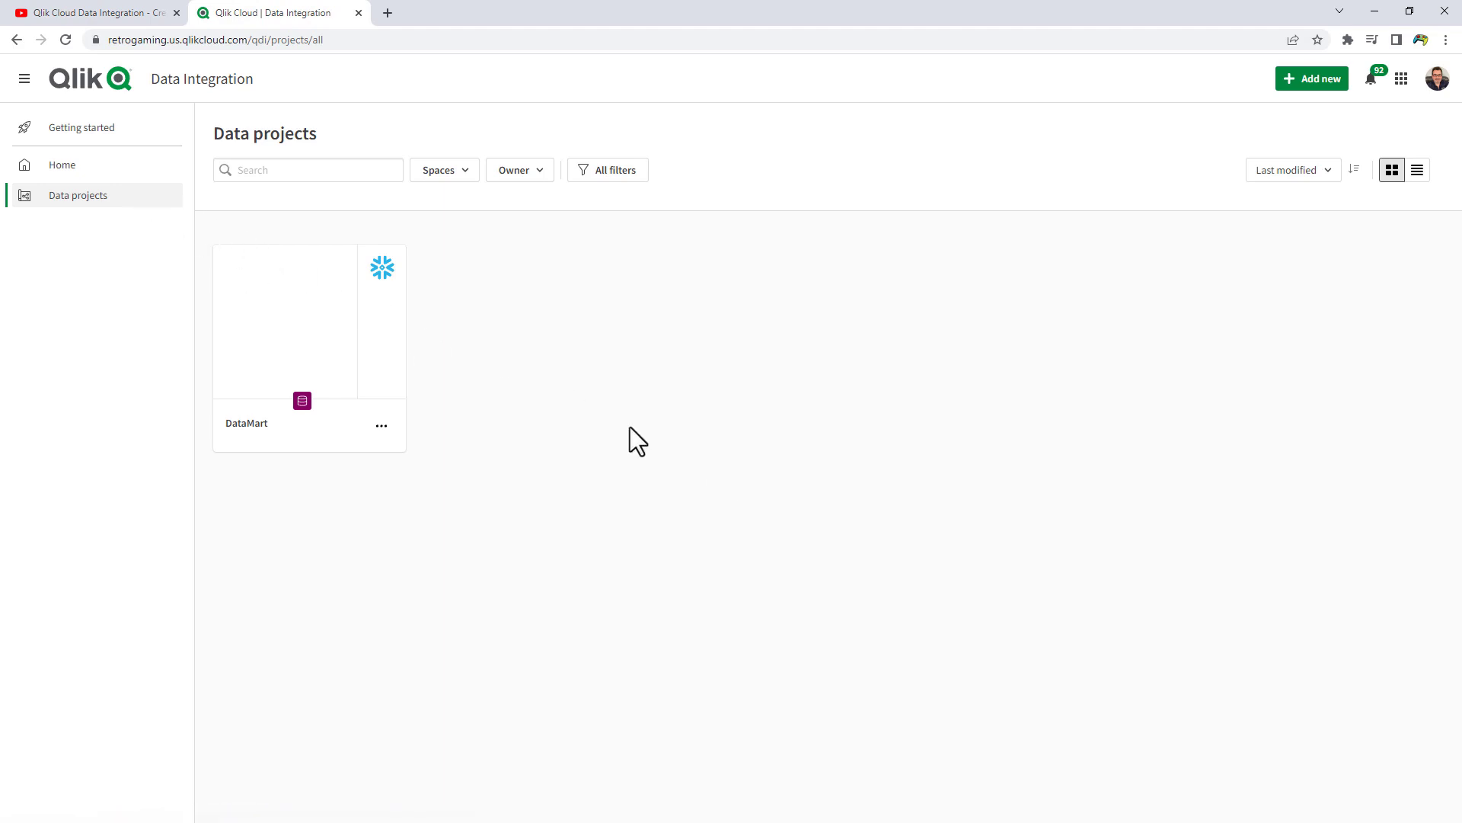
{"action": "left_click", "coordinate": [1308, 82]}
{"action": "left_click", "coordinate": [1212, 137]}
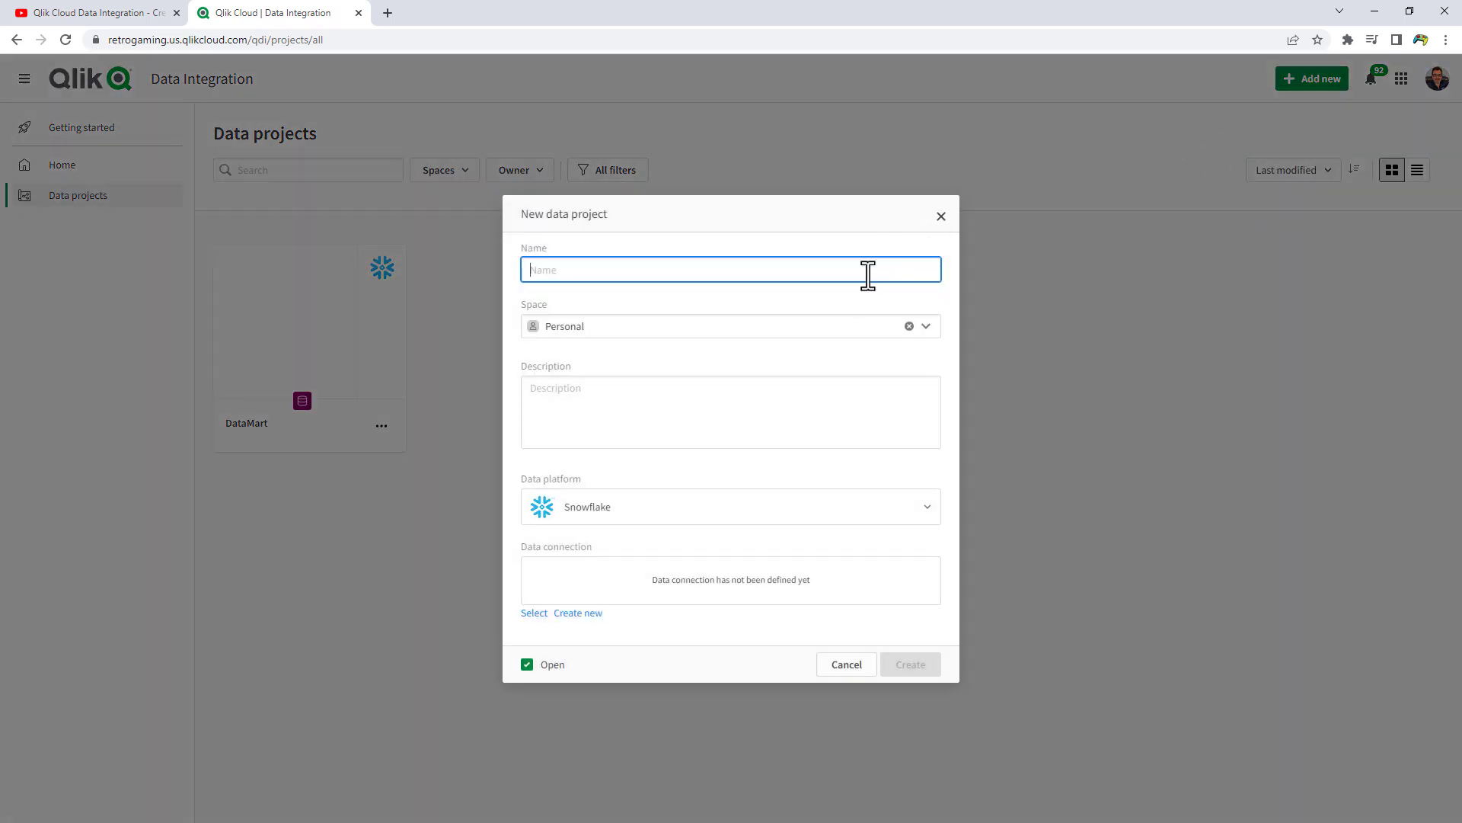
{"action": "left_click", "coordinate": [935, 508]}
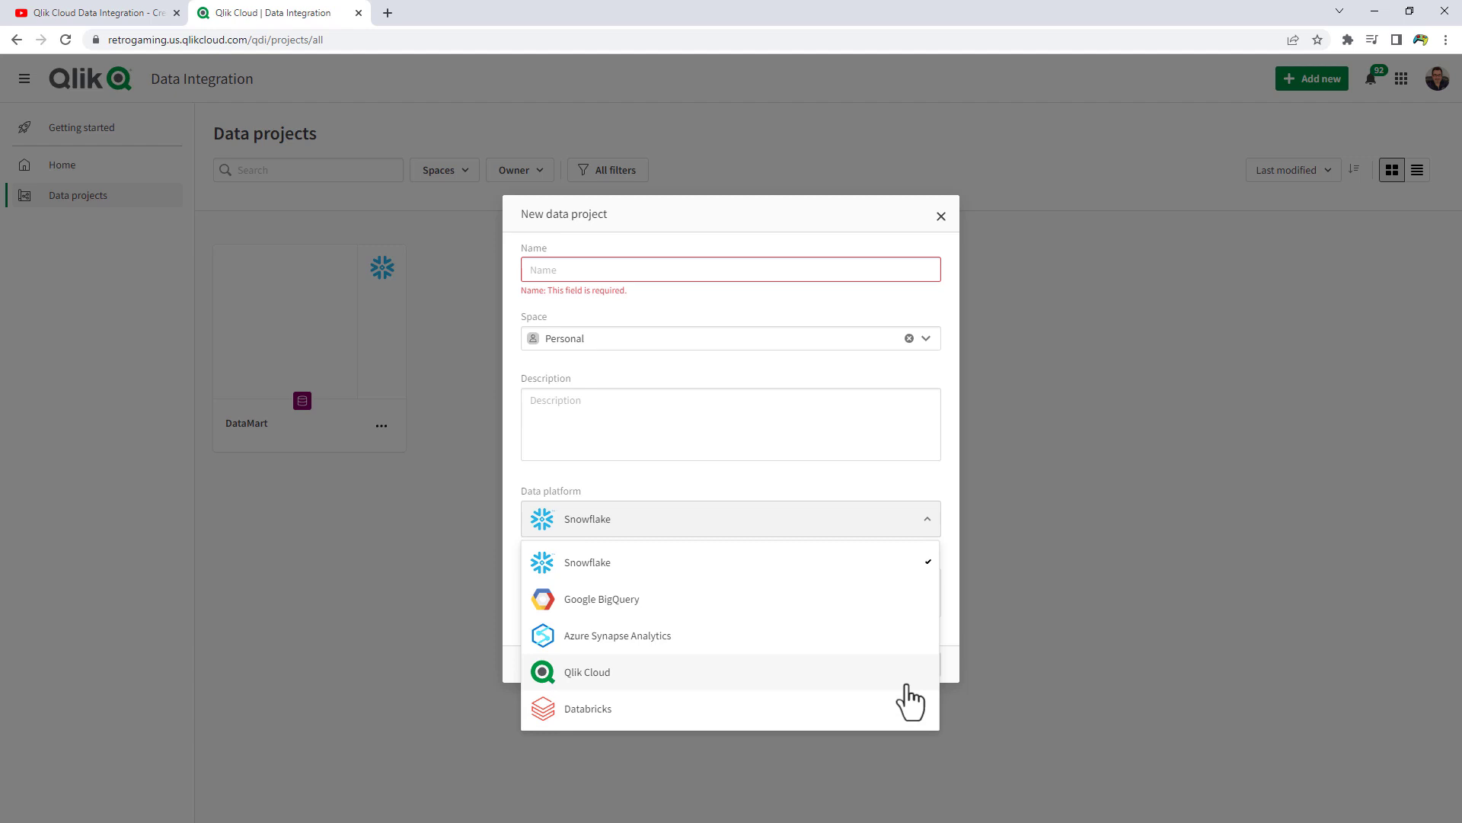
{"action": "left_click", "coordinate": [917, 568]}
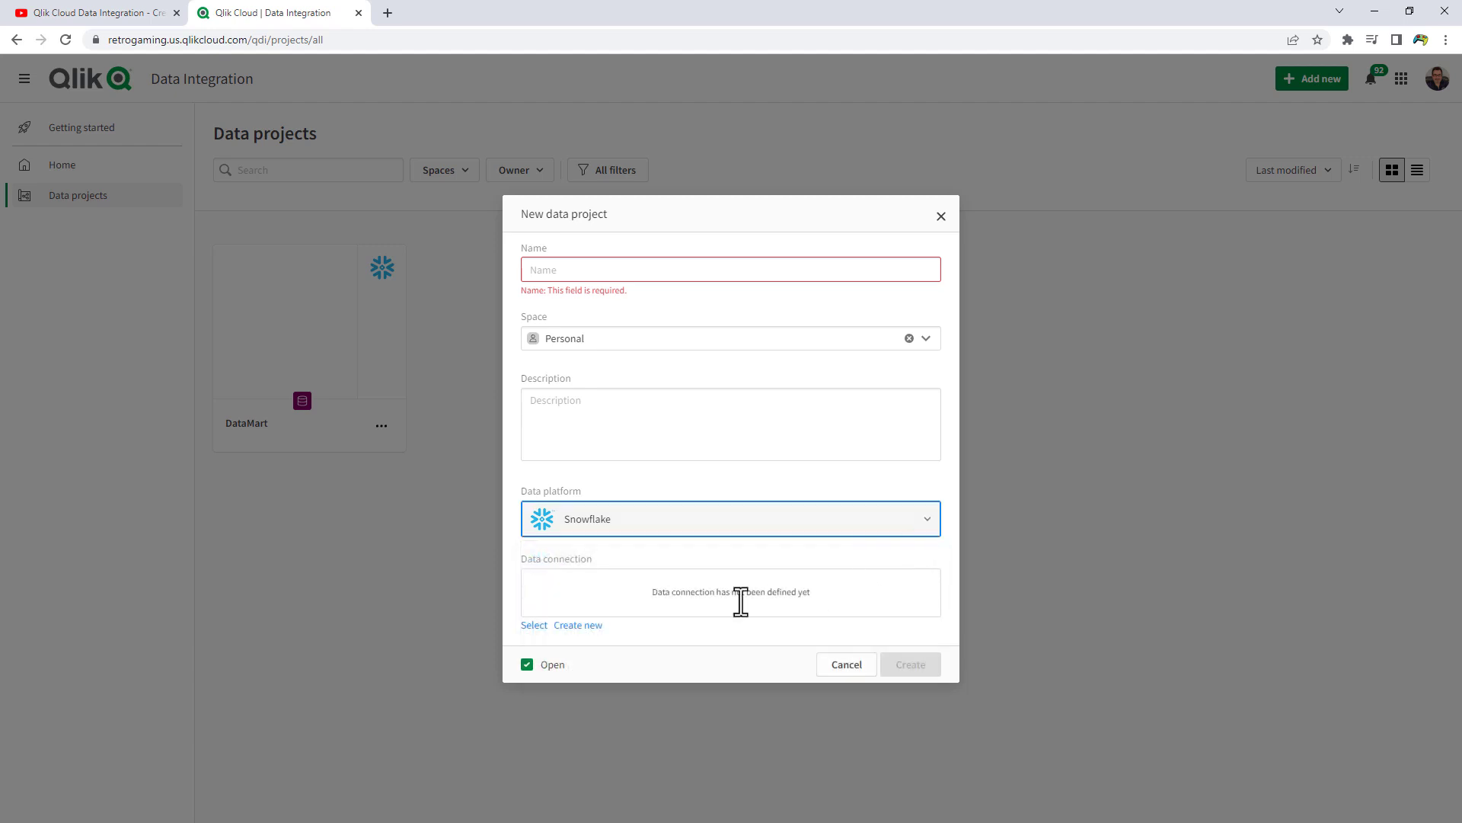
Step: Choose and test the Snowflake_attunity.snowflakecomputing.com data connection from the Do More with Qlik - Data Space
{"action": "left_click", "coordinate": [535, 624]}
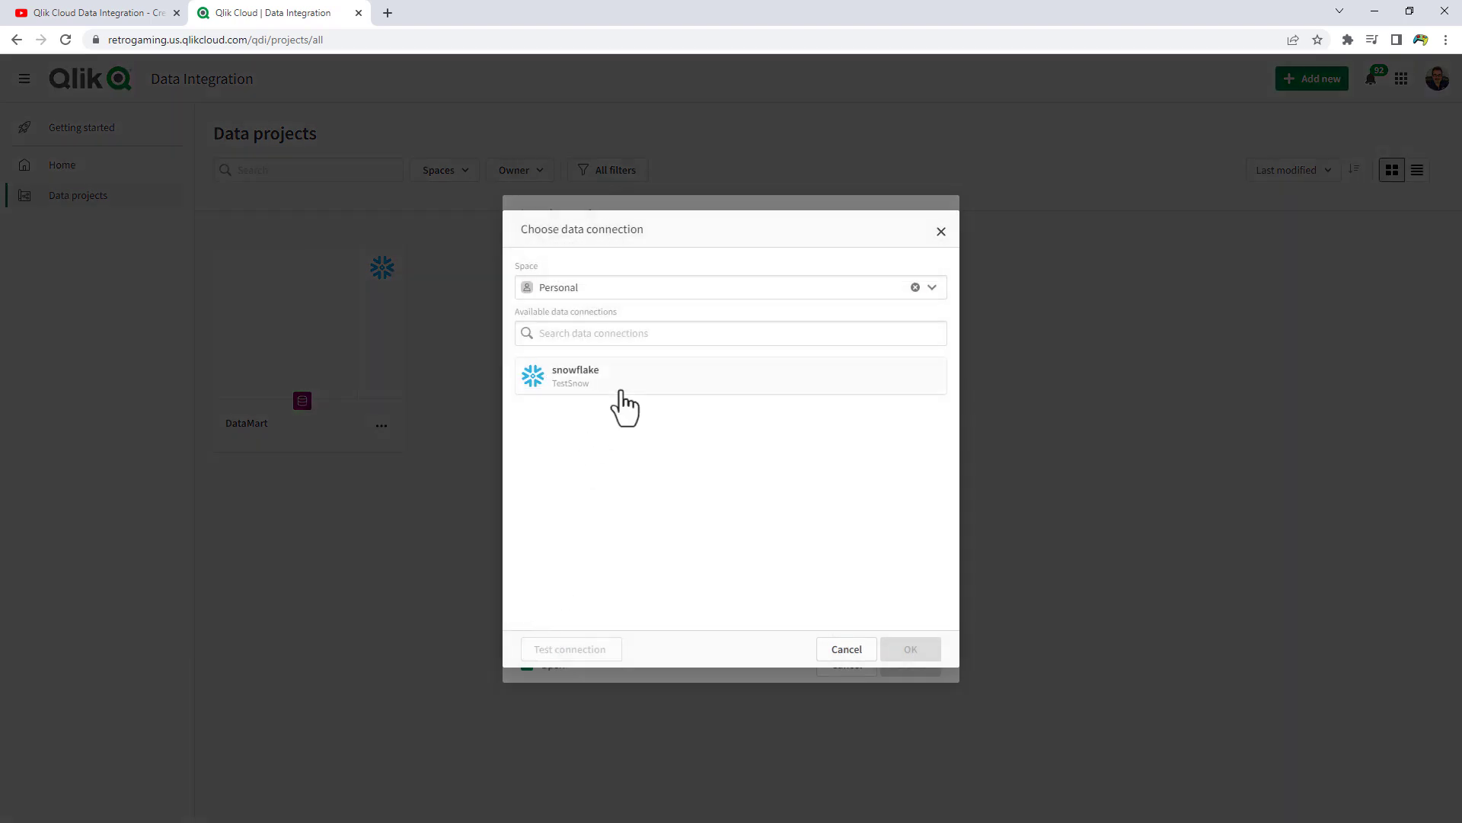
{"action": "left_click", "coordinate": [941, 290]}
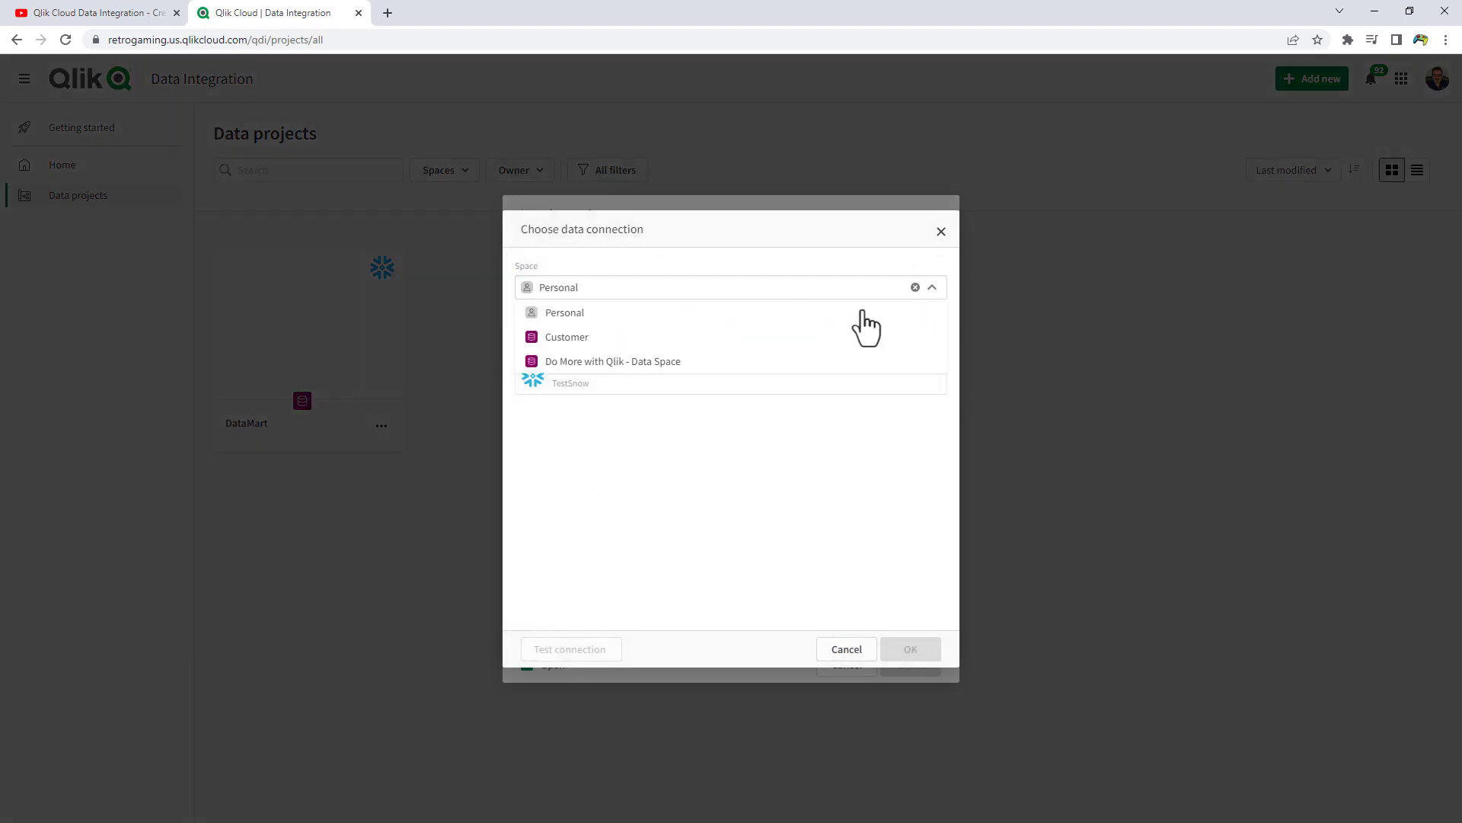
{"action": "left_click", "coordinate": [689, 366]}
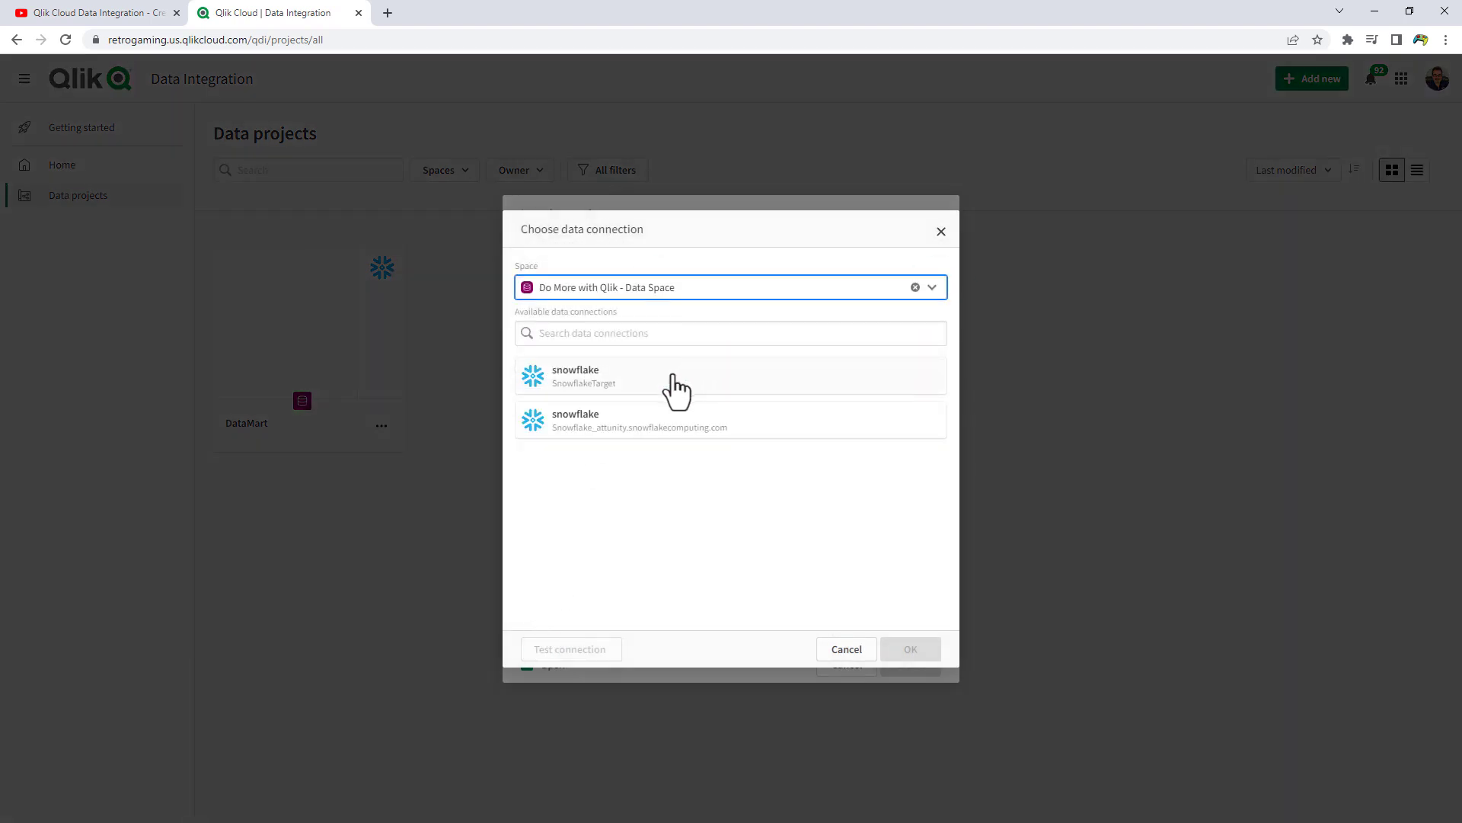
{"action": "left_click", "coordinate": [647, 426]}
{"action": "left_click", "coordinate": [610, 647]}
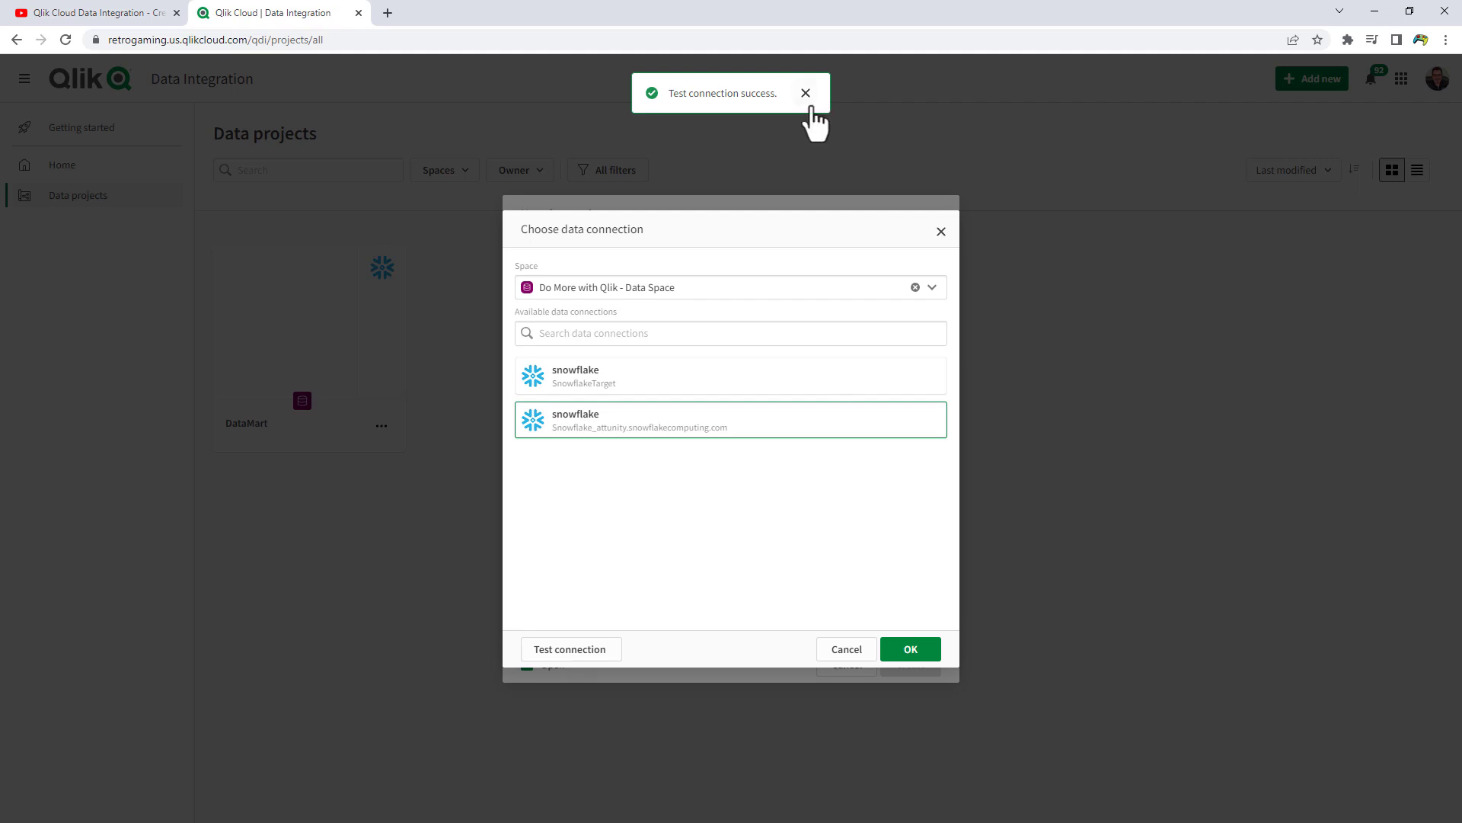
{"action": "left_click", "coordinate": [808, 94]}
{"action": "left_click", "coordinate": [928, 655]}
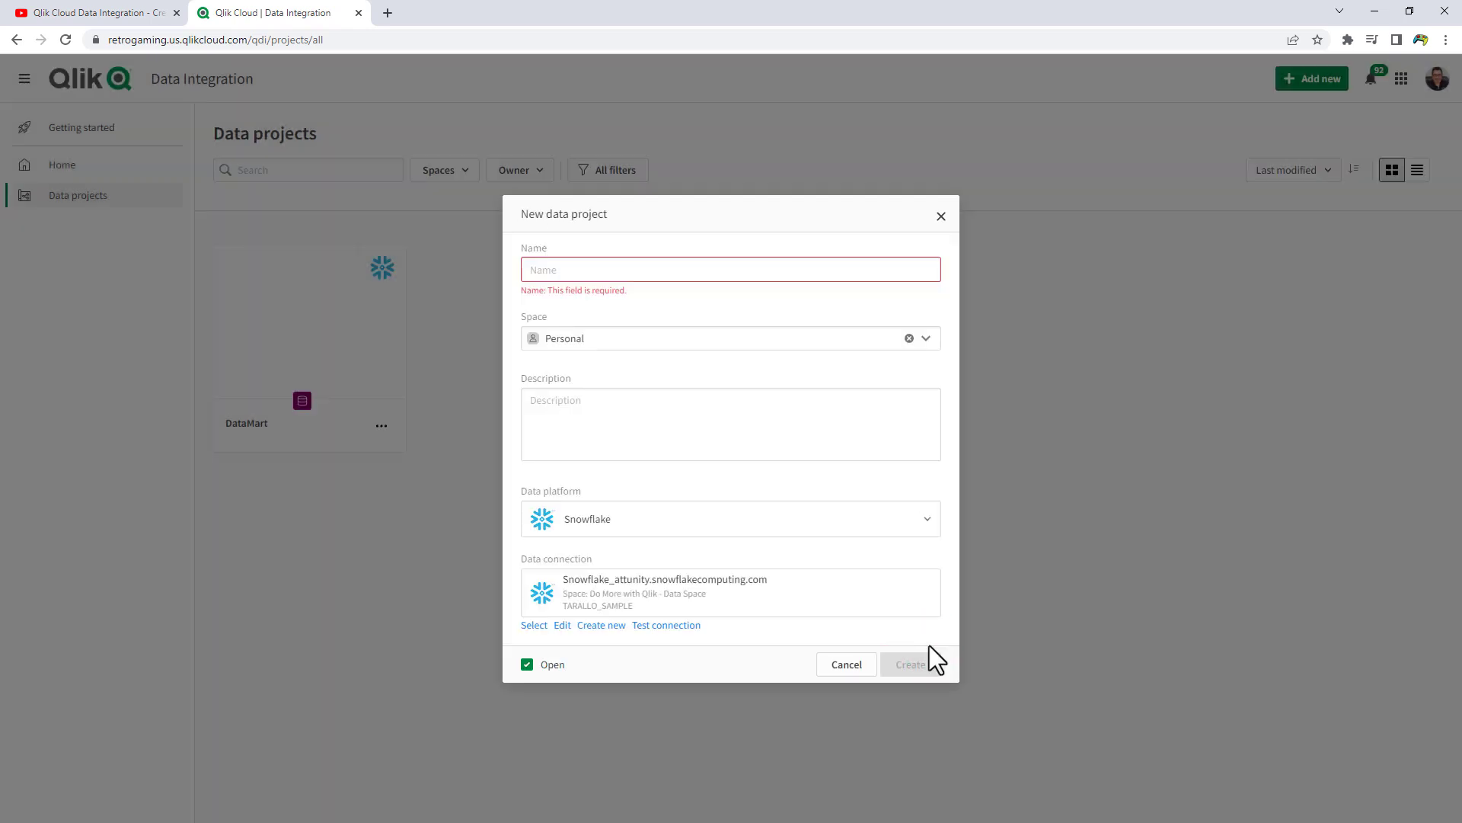
Step: Name the project Data Mart Video, assign it to the Do More with Qlik - Data Space, and create it
{"action": "left_click", "coordinate": [677, 268]}
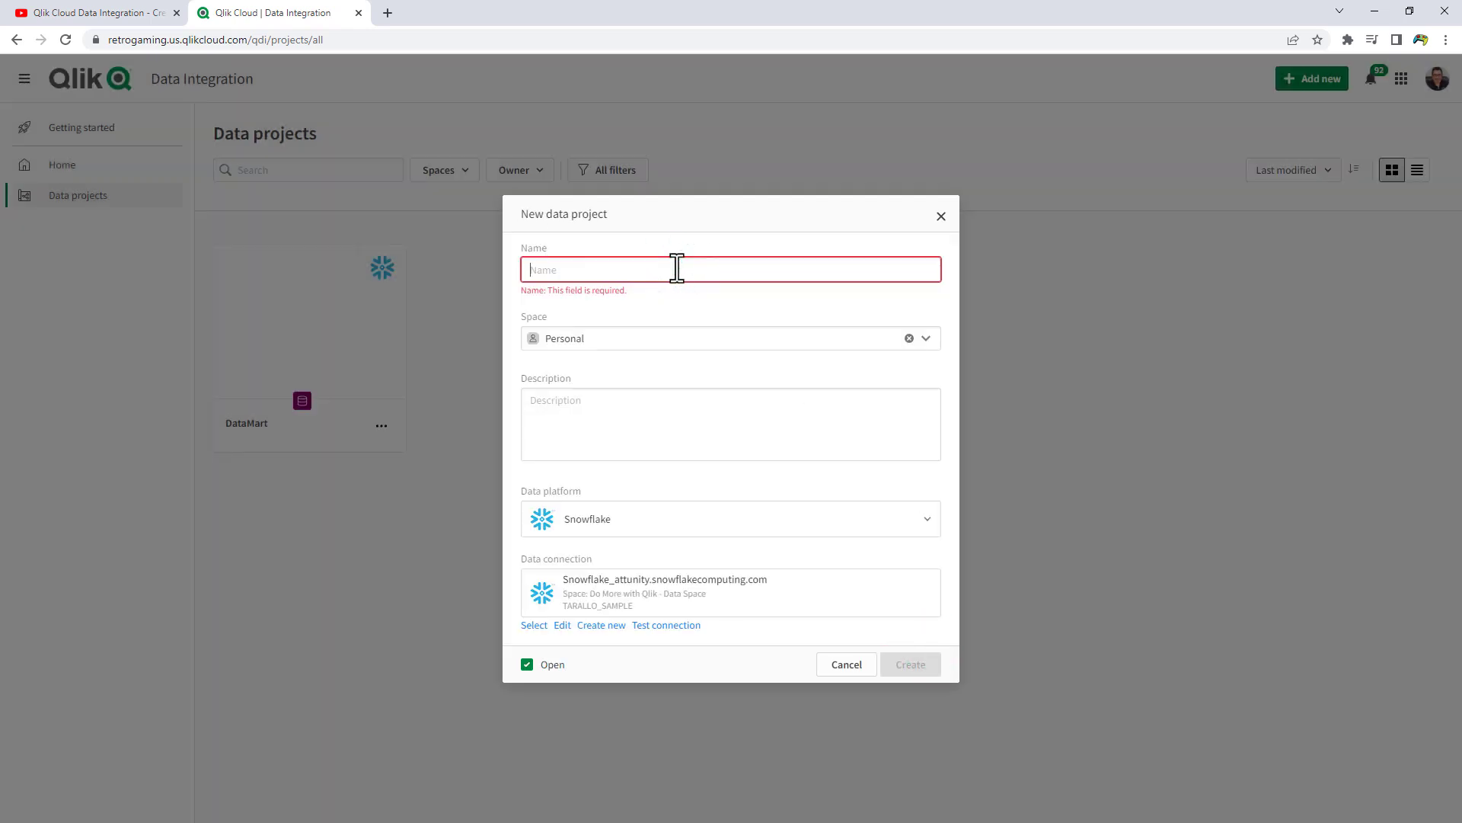
{"action": "type", "text": "Data Mart Video"}
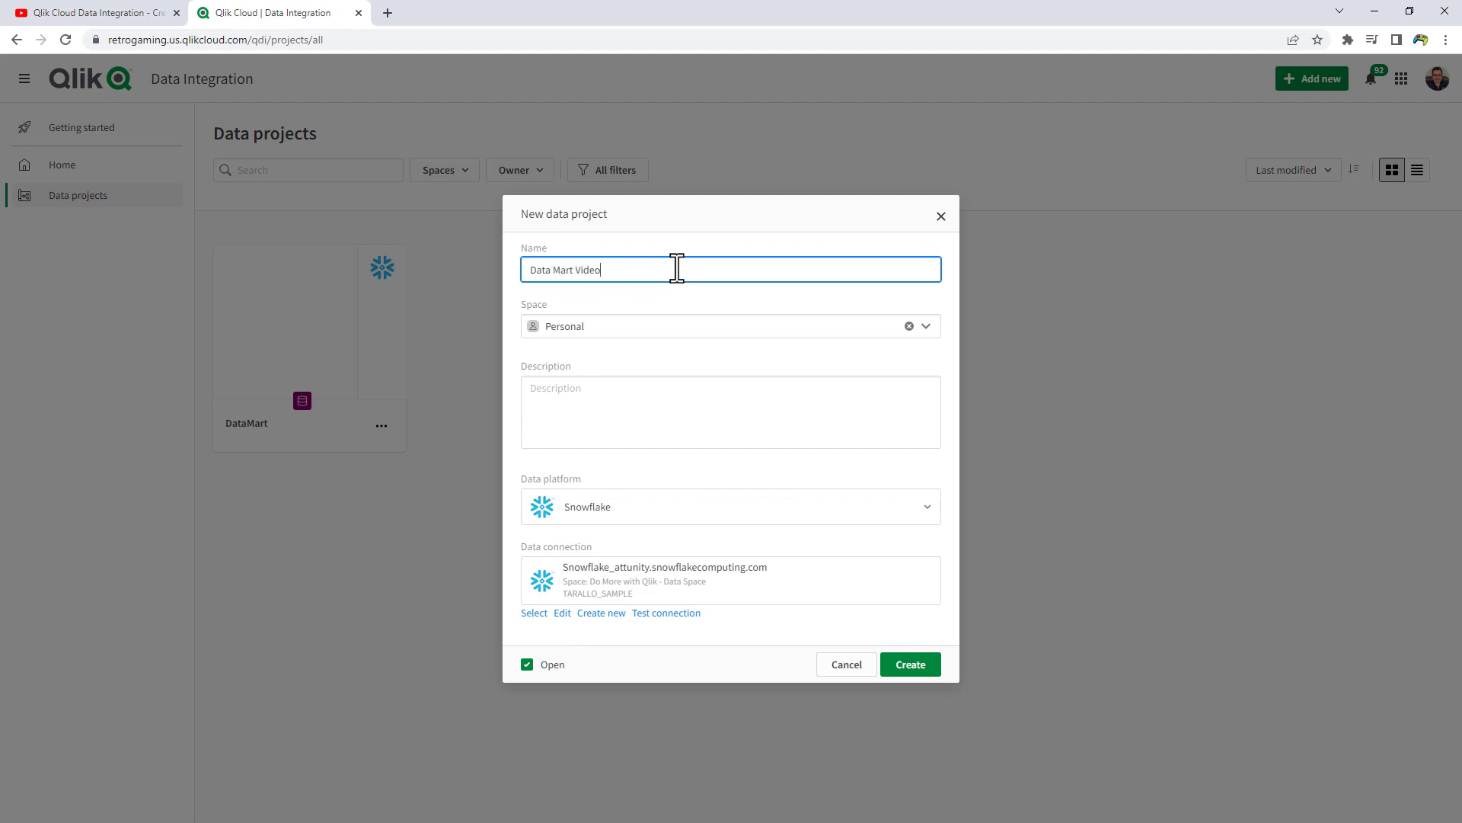
{"action": "left_click", "coordinate": [925, 328]}
{"action": "left_click", "coordinate": [668, 399]}
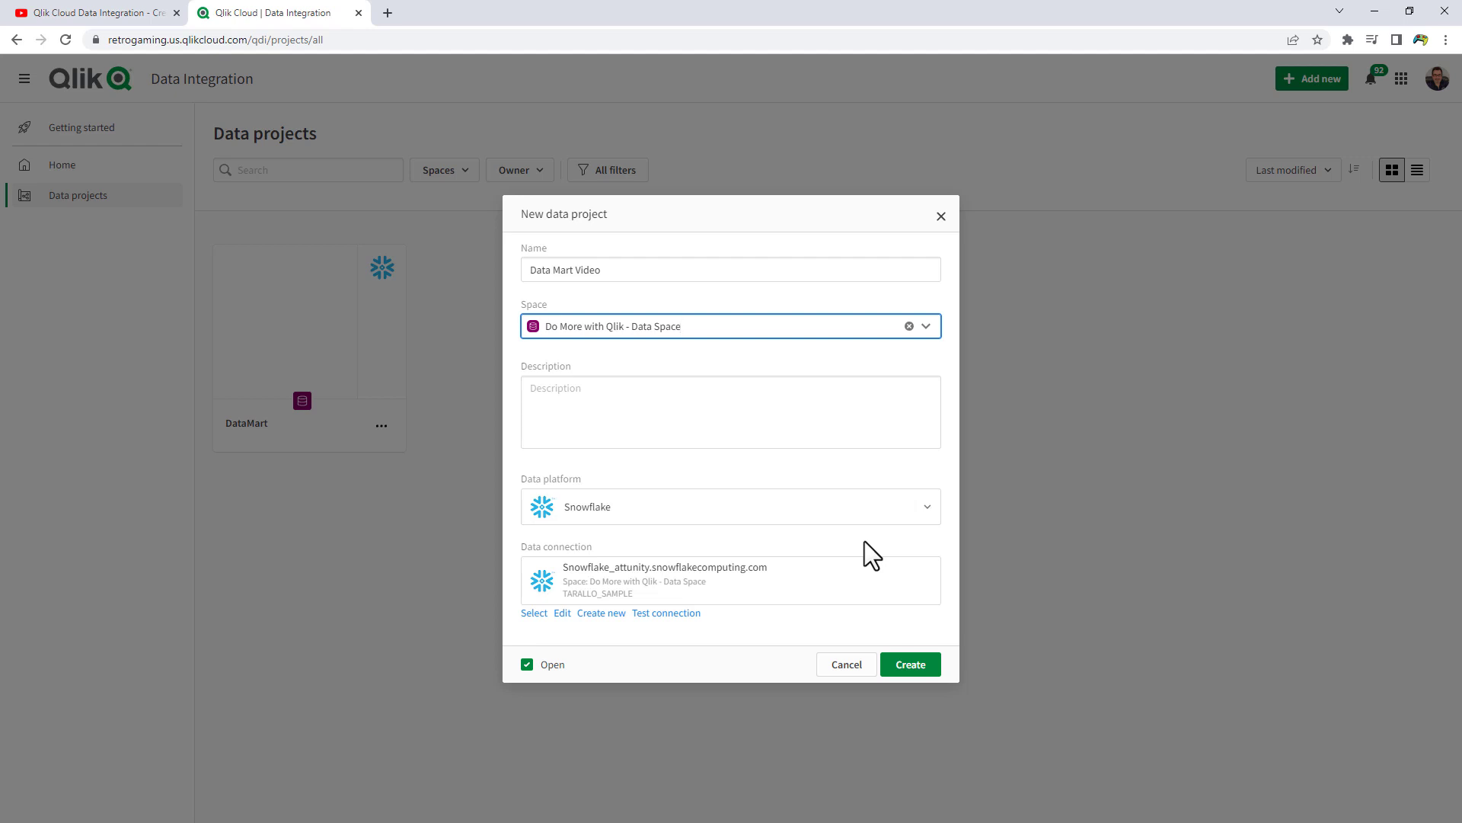
{"action": "left_click", "coordinate": [926, 518]}
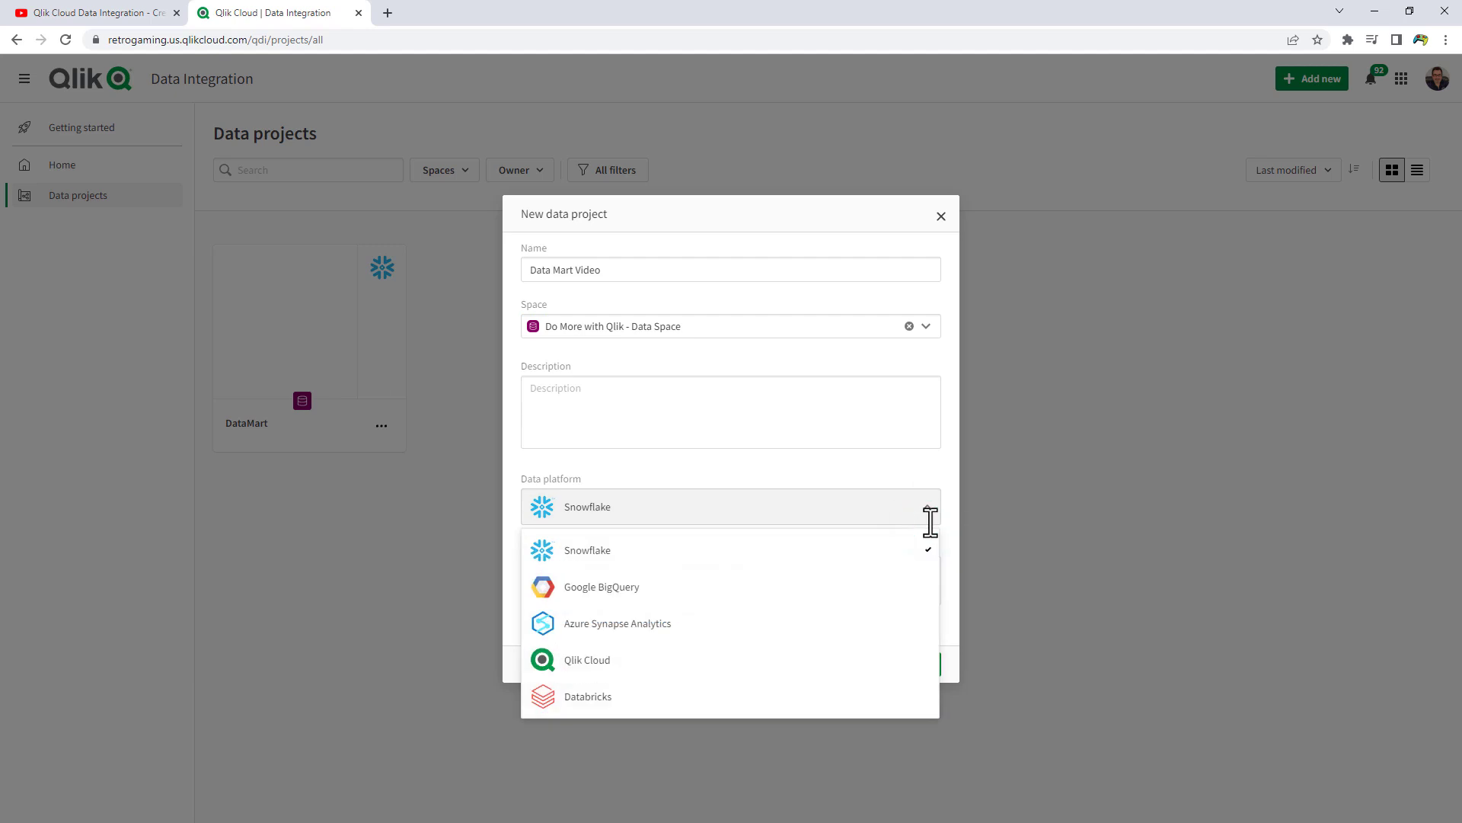
{"action": "left_click", "coordinate": [943, 516]}
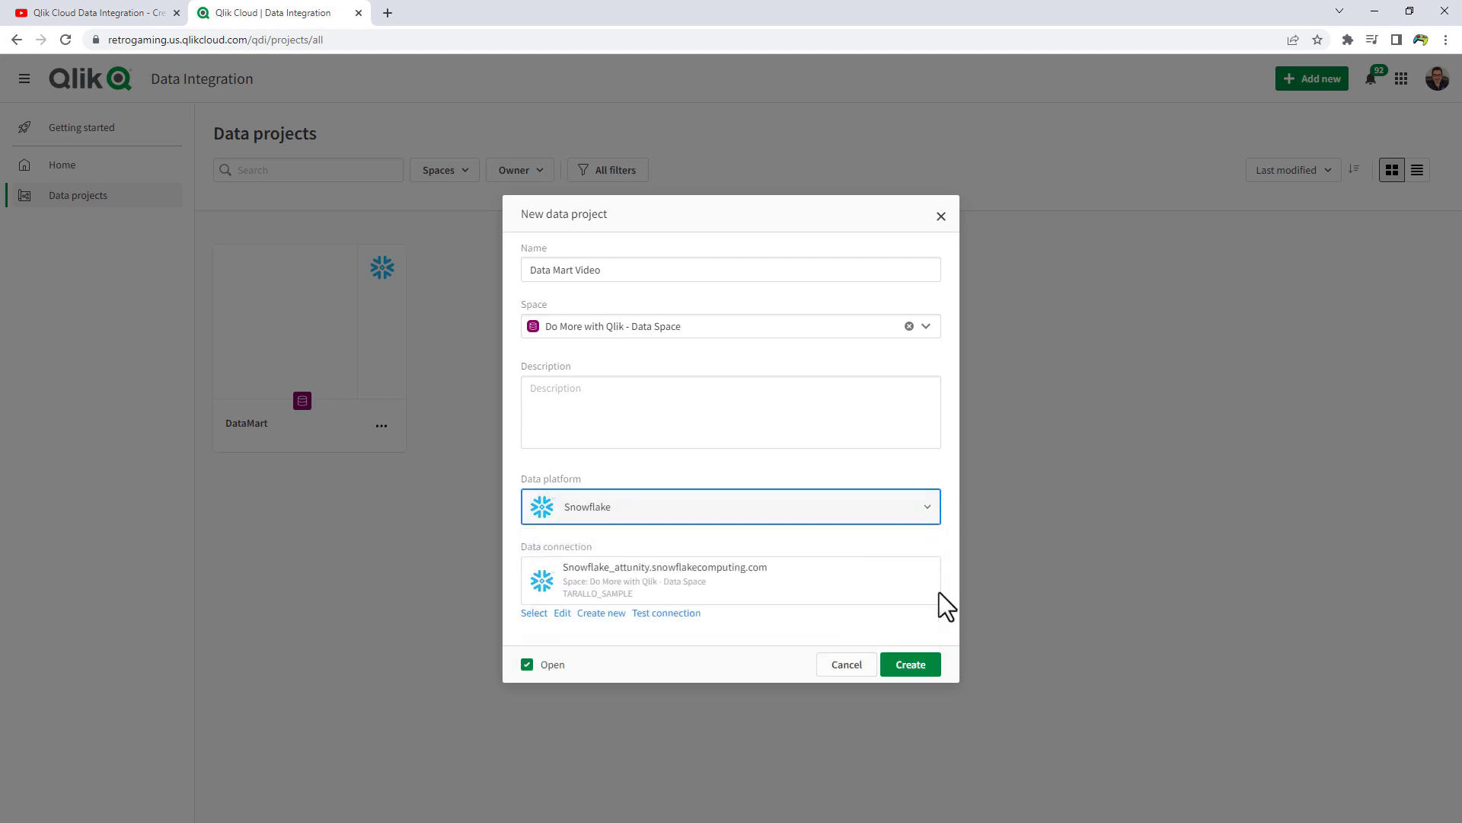
{"action": "left_click", "coordinate": [911, 664]}
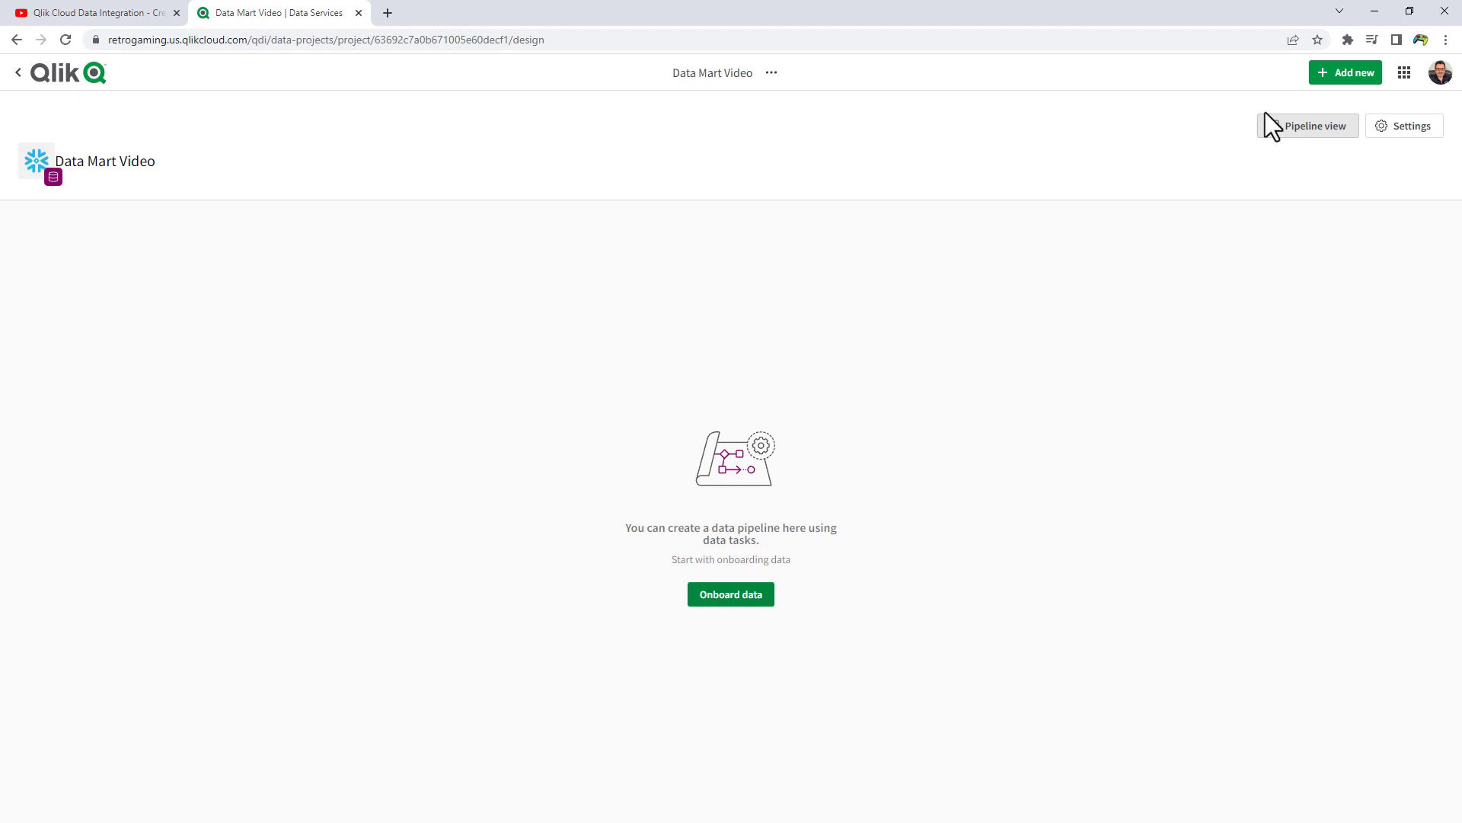
{"action": "left_click", "coordinate": [1326, 132]}
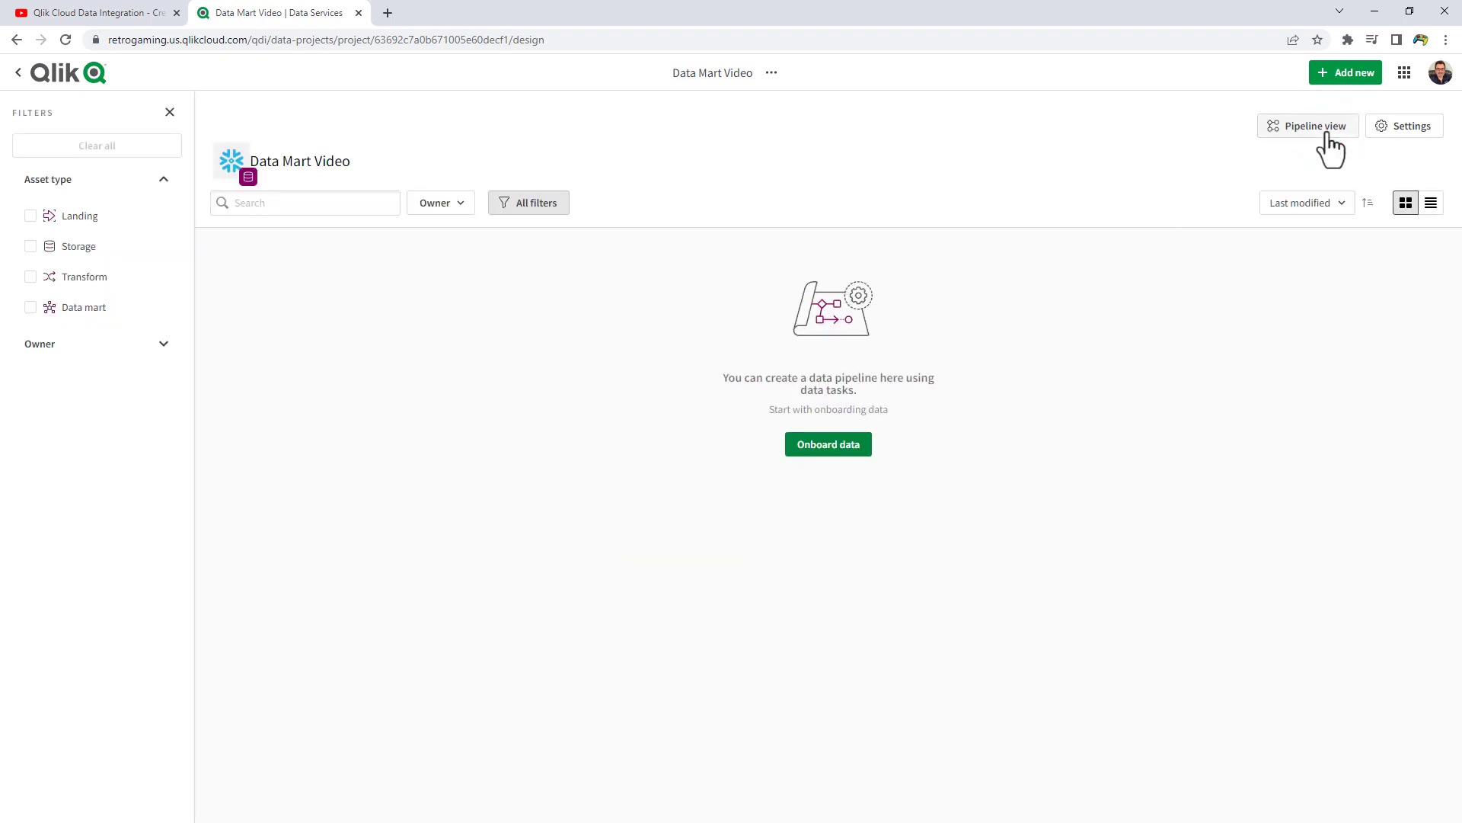
{"action": "left_click", "coordinate": [1326, 133]}
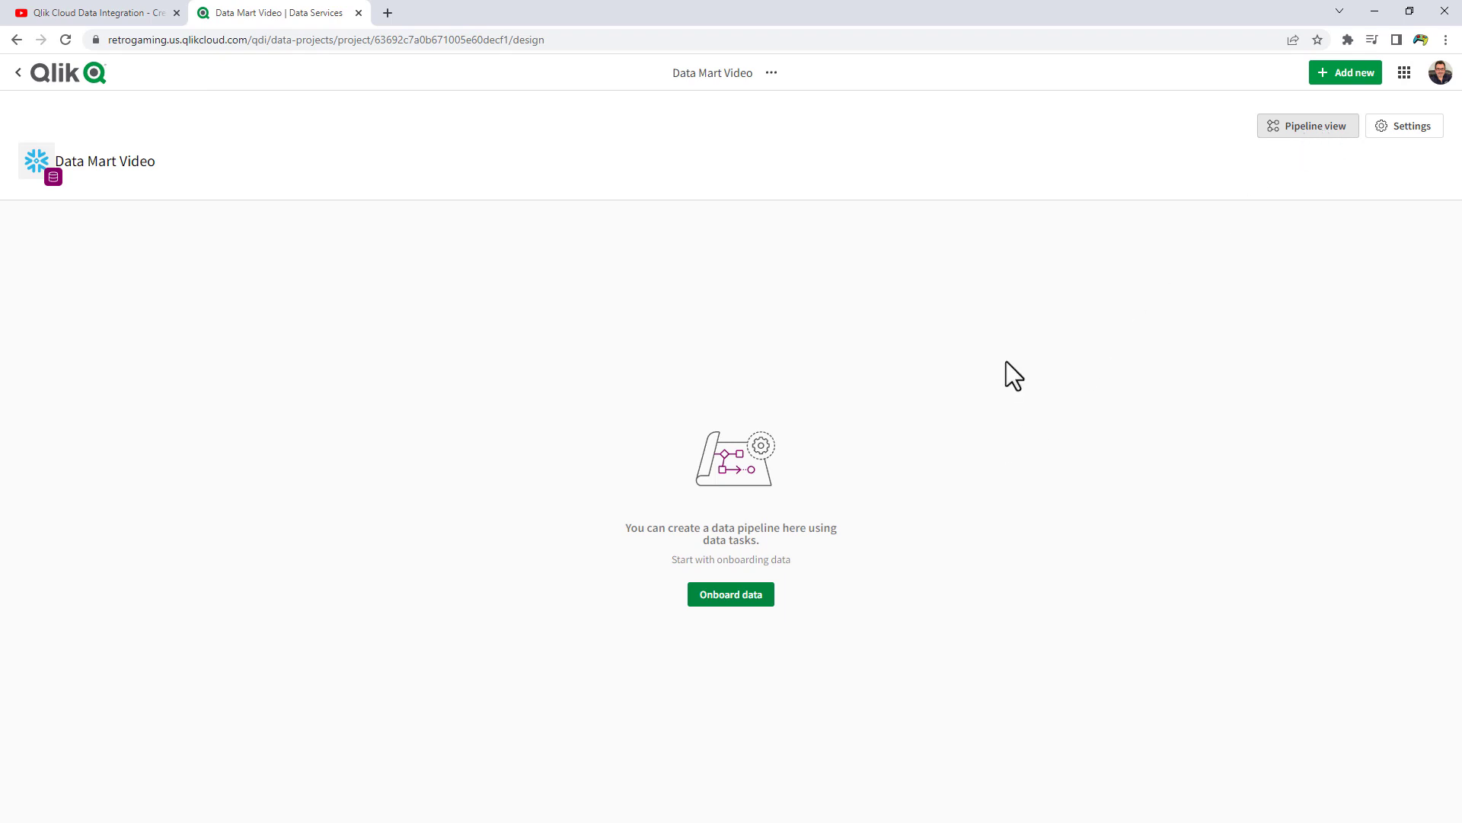
Step: Start onboarding data under the default name Onboarding, with QMI_MySQL as the source connection
{"action": "left_click", "coordinate": [755, 601]}
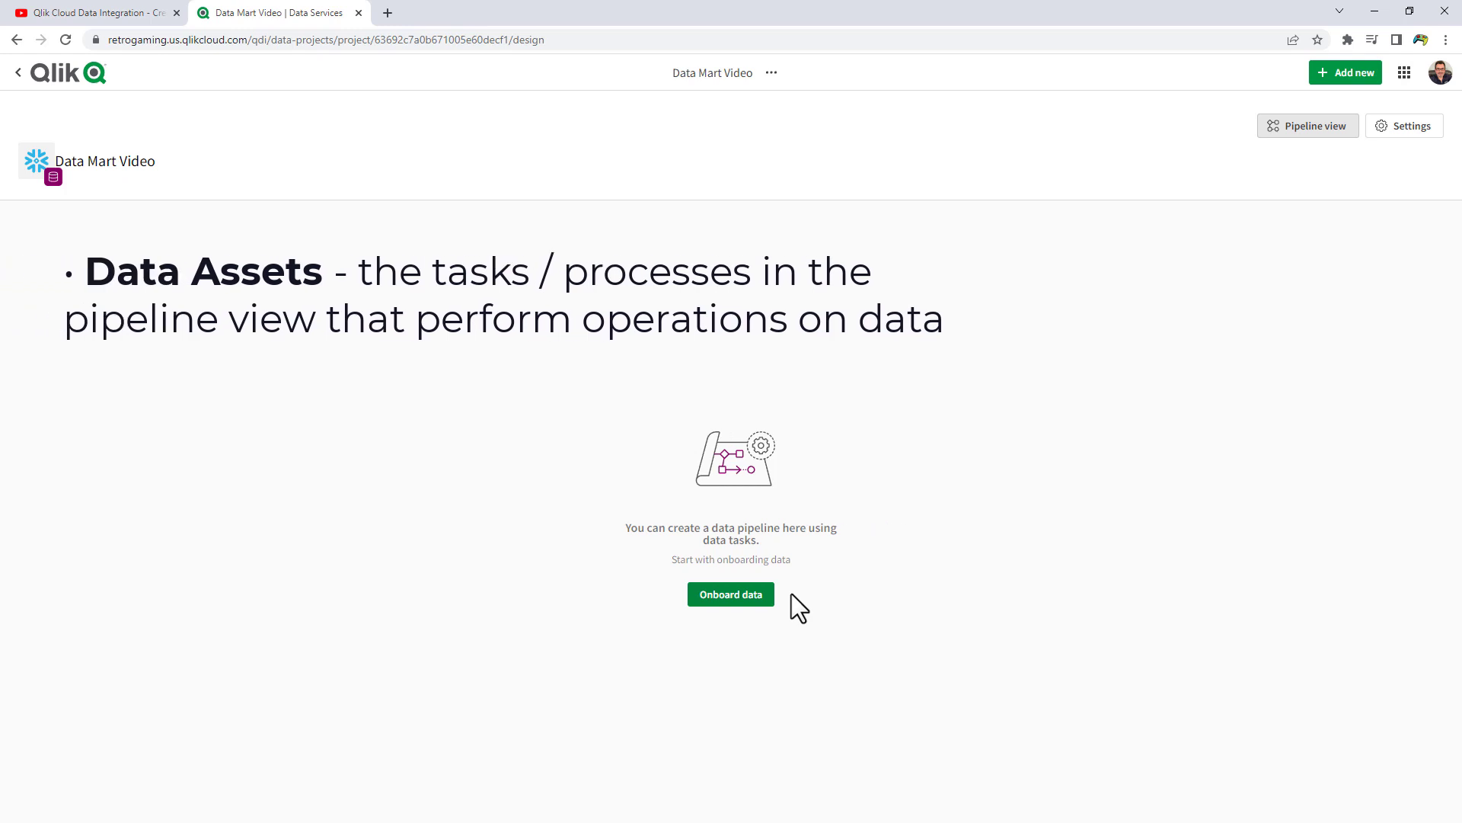
{"action": "left_click", "coordinate": [1353, 76]}
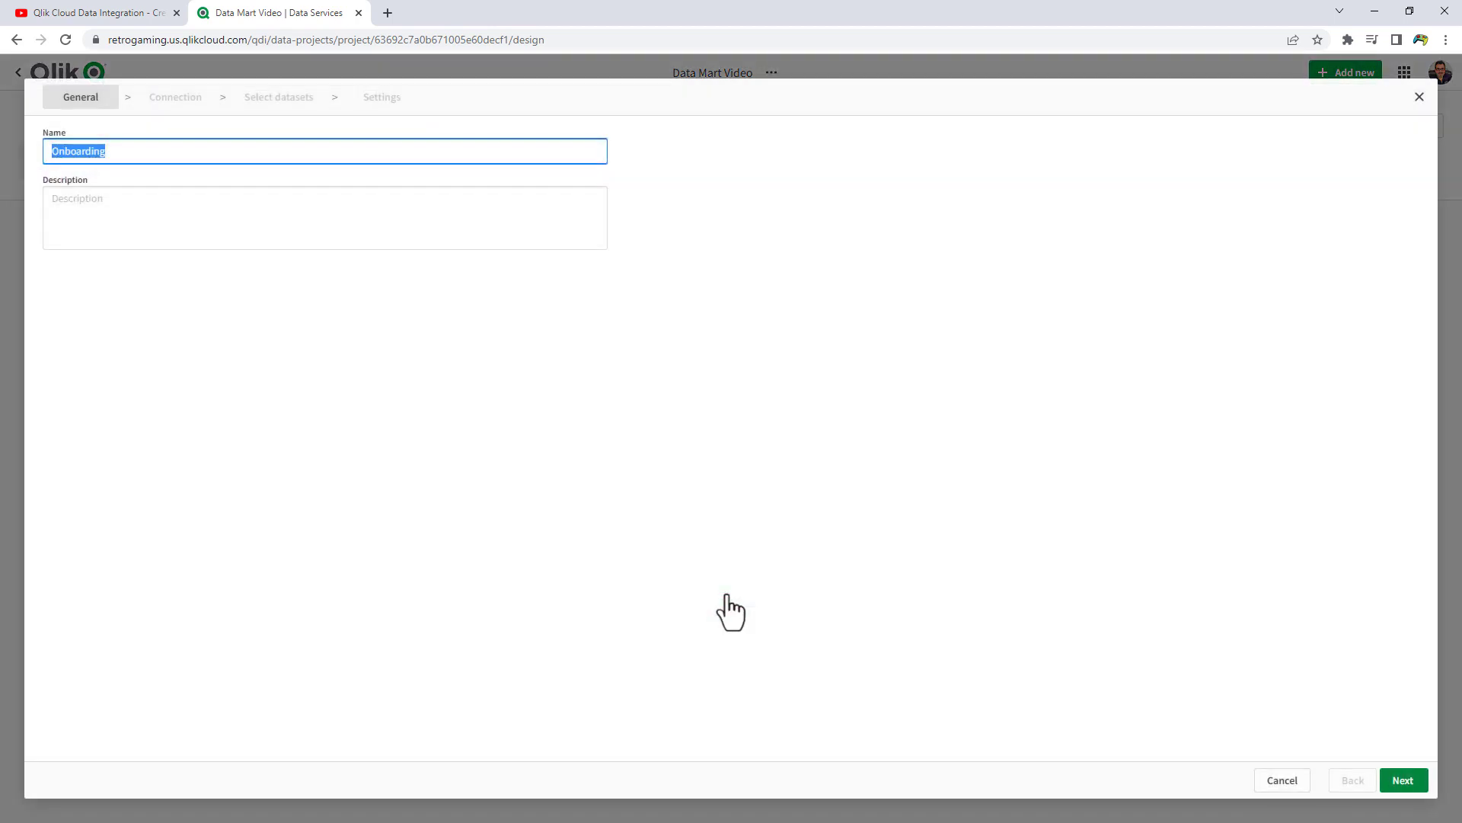
{"action": "left_click", "coordinate": [191, 150]}
{"action": "left_click", "coordinate": [1401, 784]}
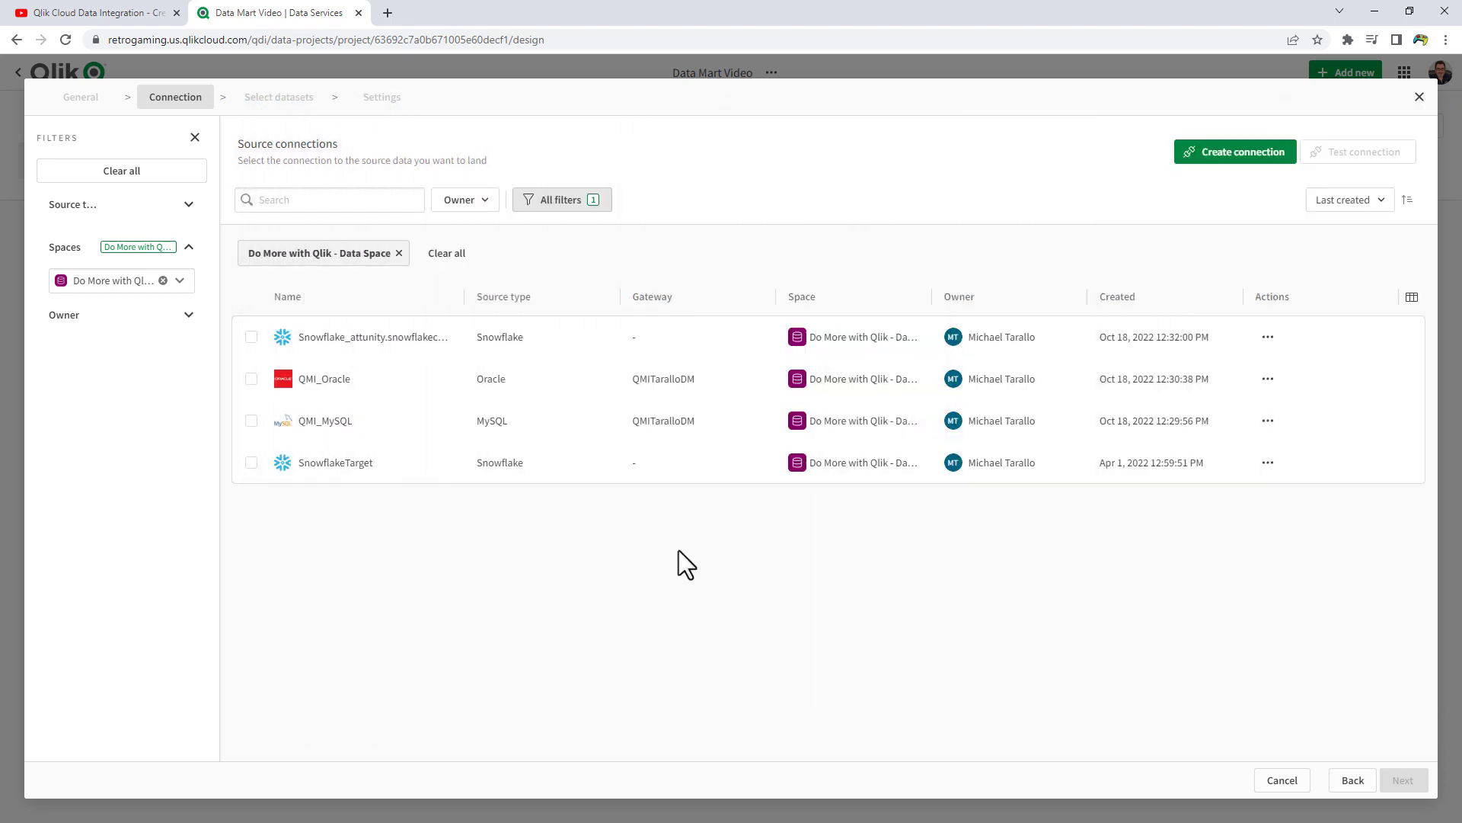
{"action": "left_click", "coordinate": [251, 421]}
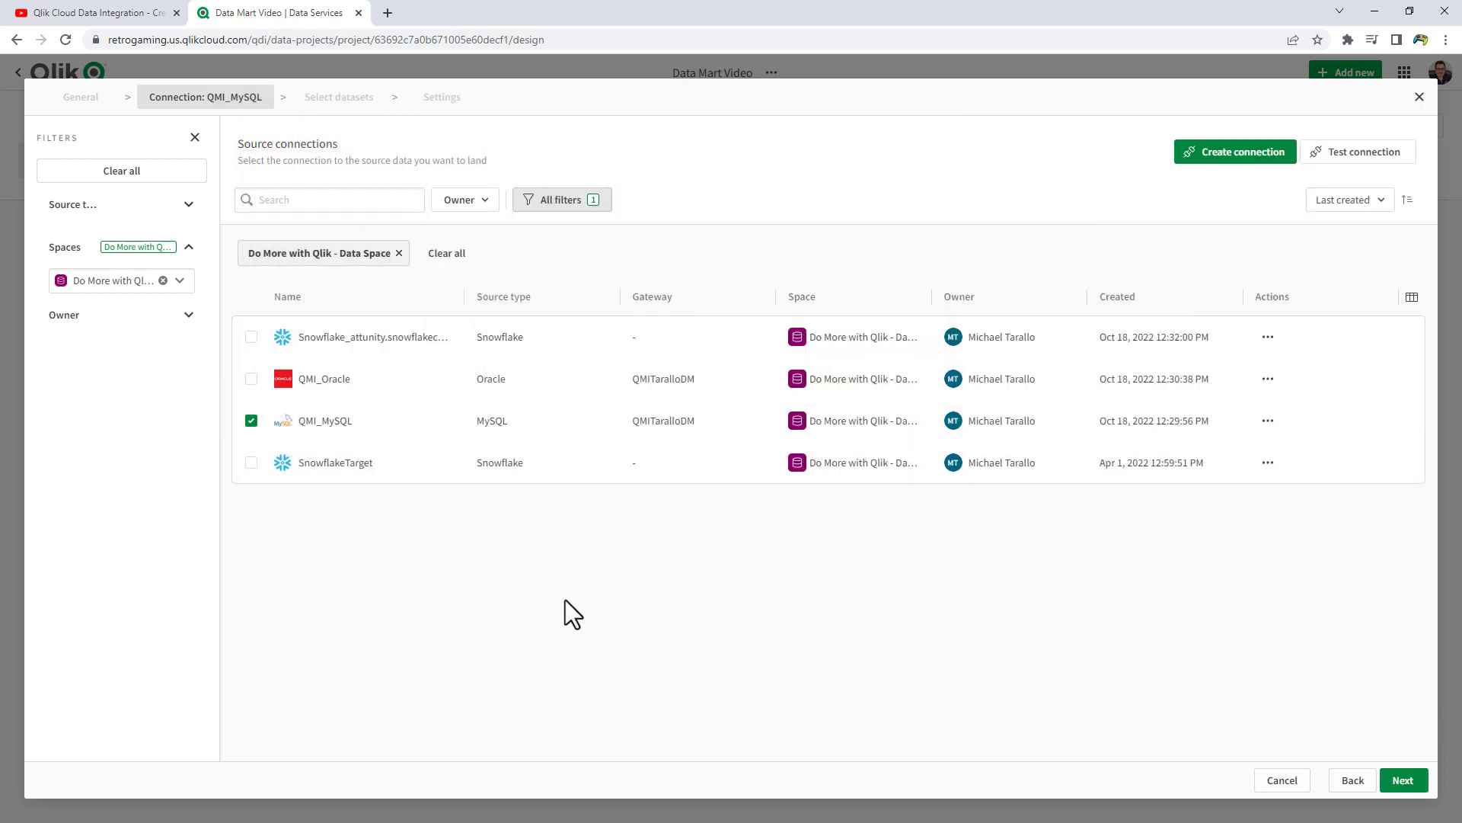
{"action": "left_click", "coordinate": [1398, 783]}
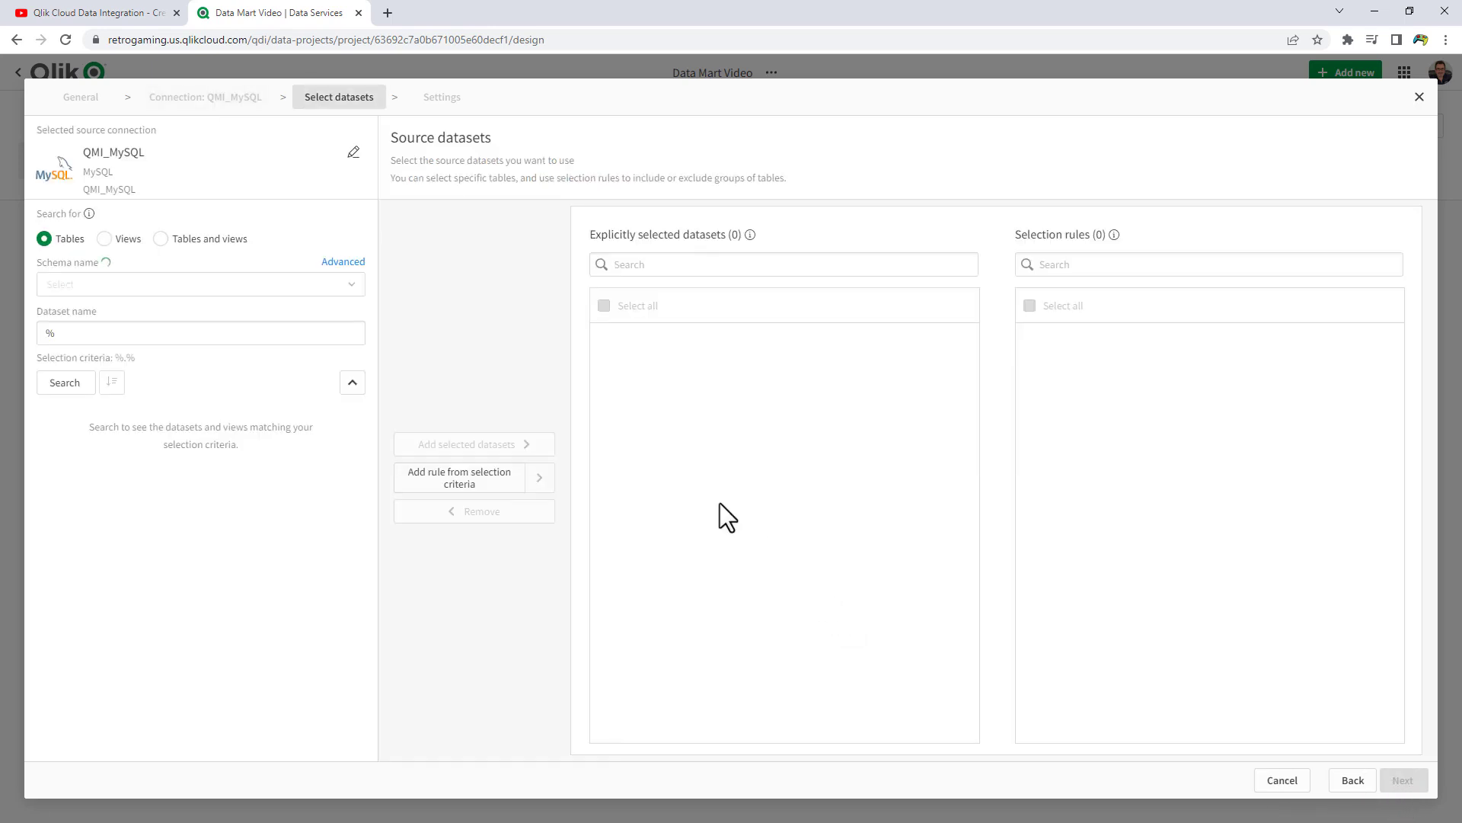
Step: Add the fruit_veg_sales_small table from the sales schema as a source dataset and check its rows in MySQL Workbench
{"action": "left_click", "coordinate": [196, 289]}
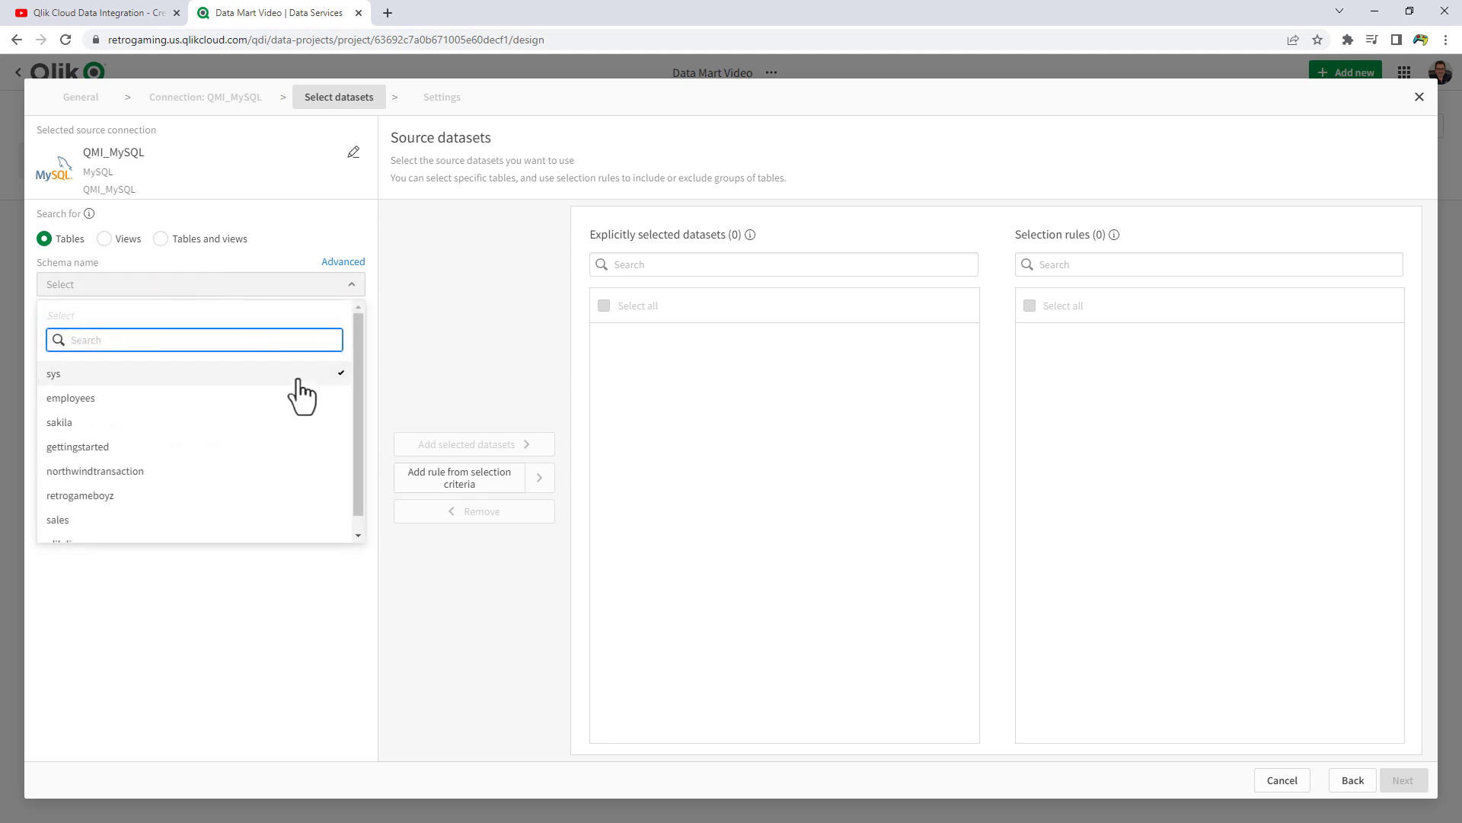
{"action": "left_click", "coordinate": [107, 504]}
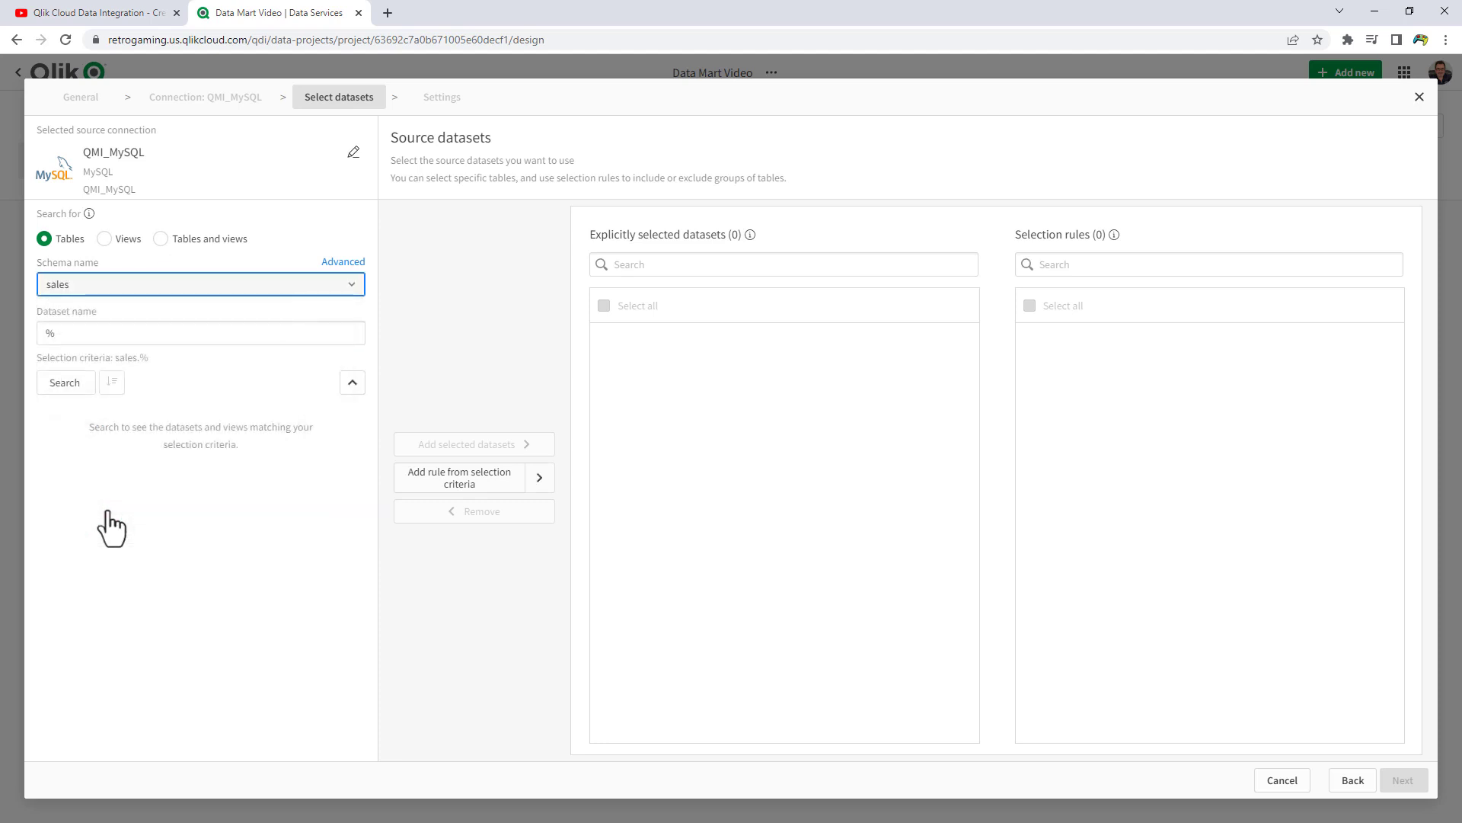
{"action": "left_click", "coordinate": [55, 384]}
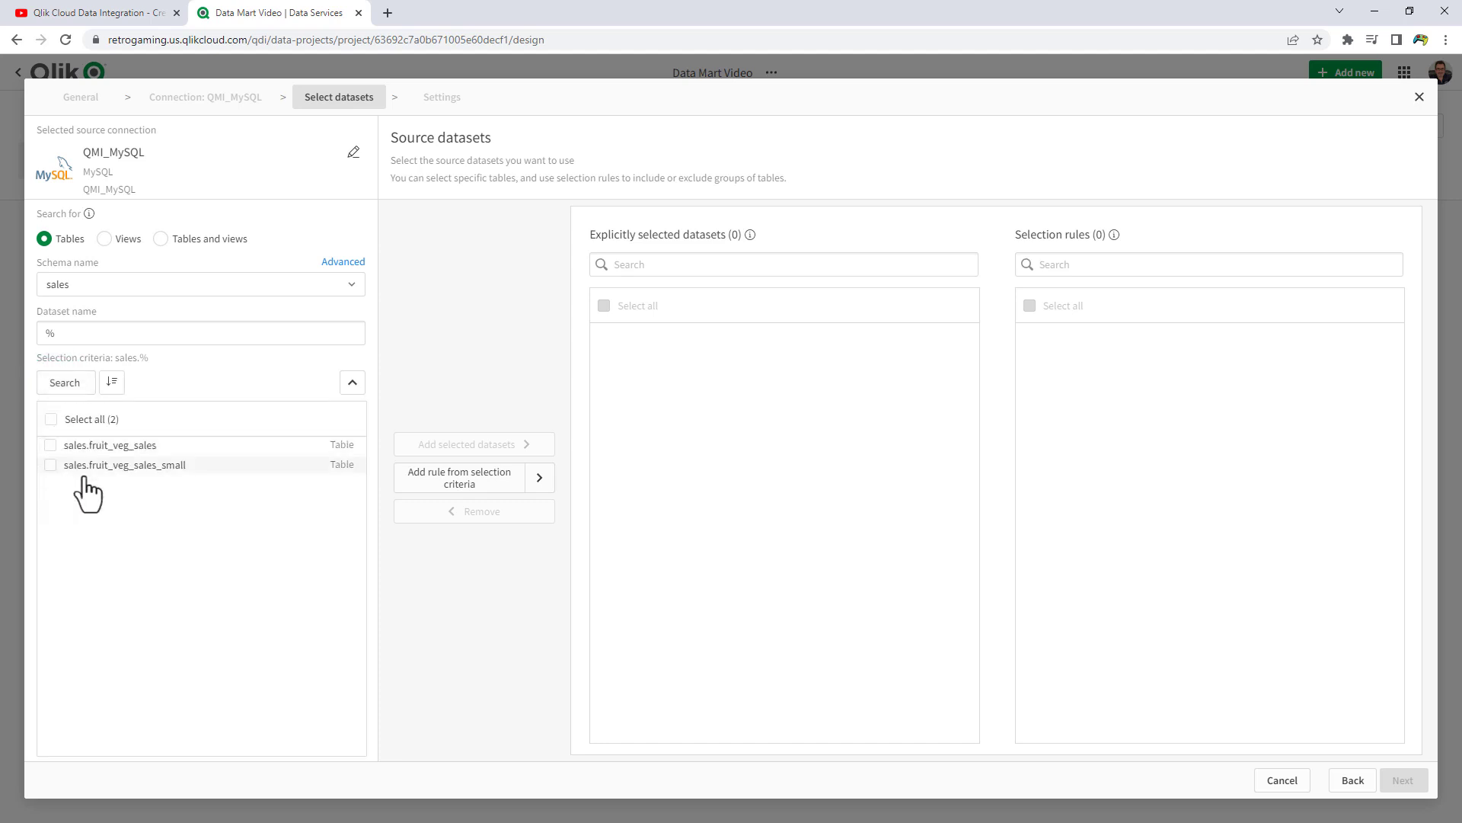
{"action": "left_click", "coordinate": [50, 464]}
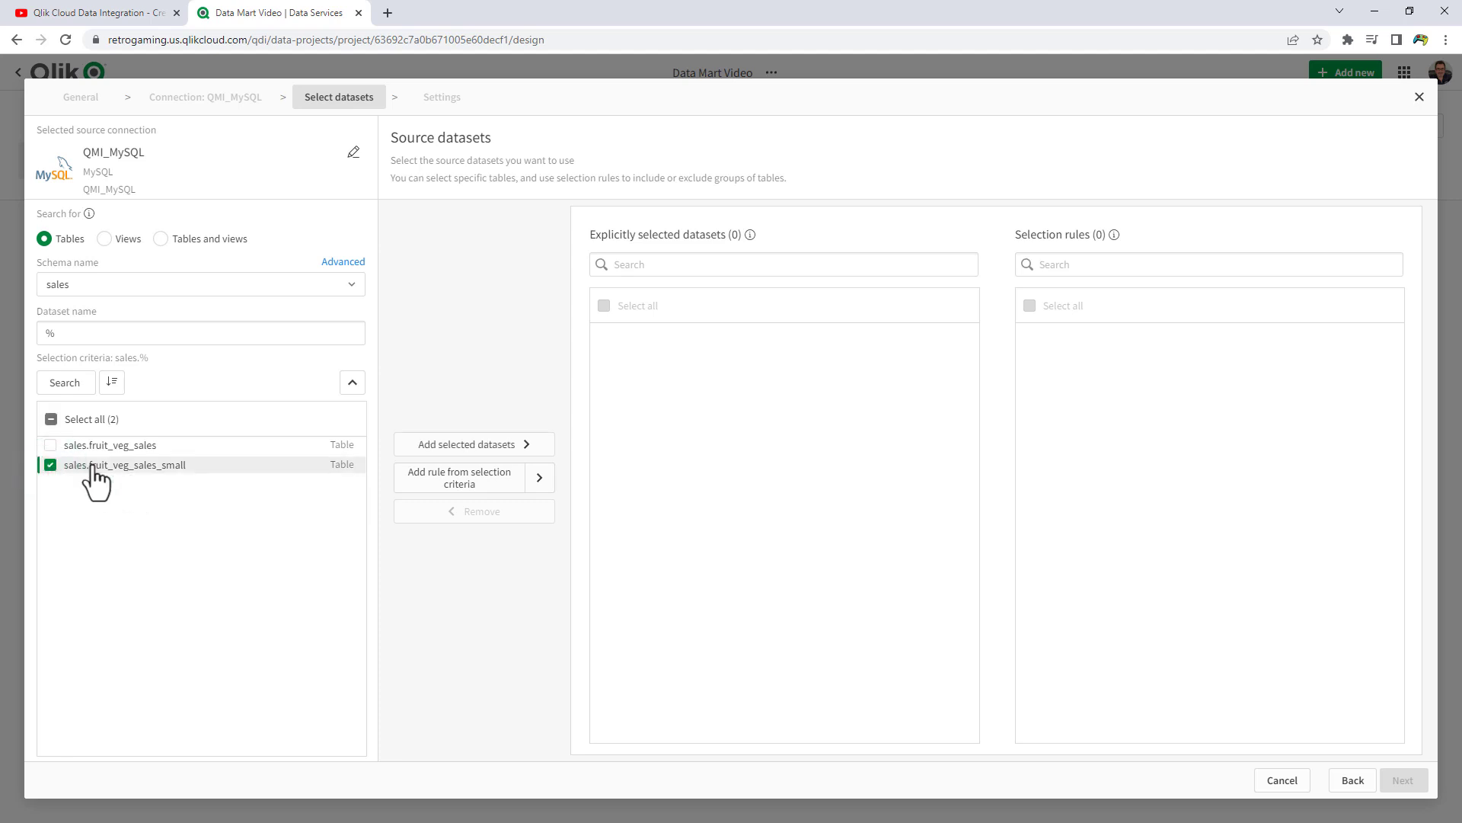
{"action": "left_click", "coordinate": [441, 446]}
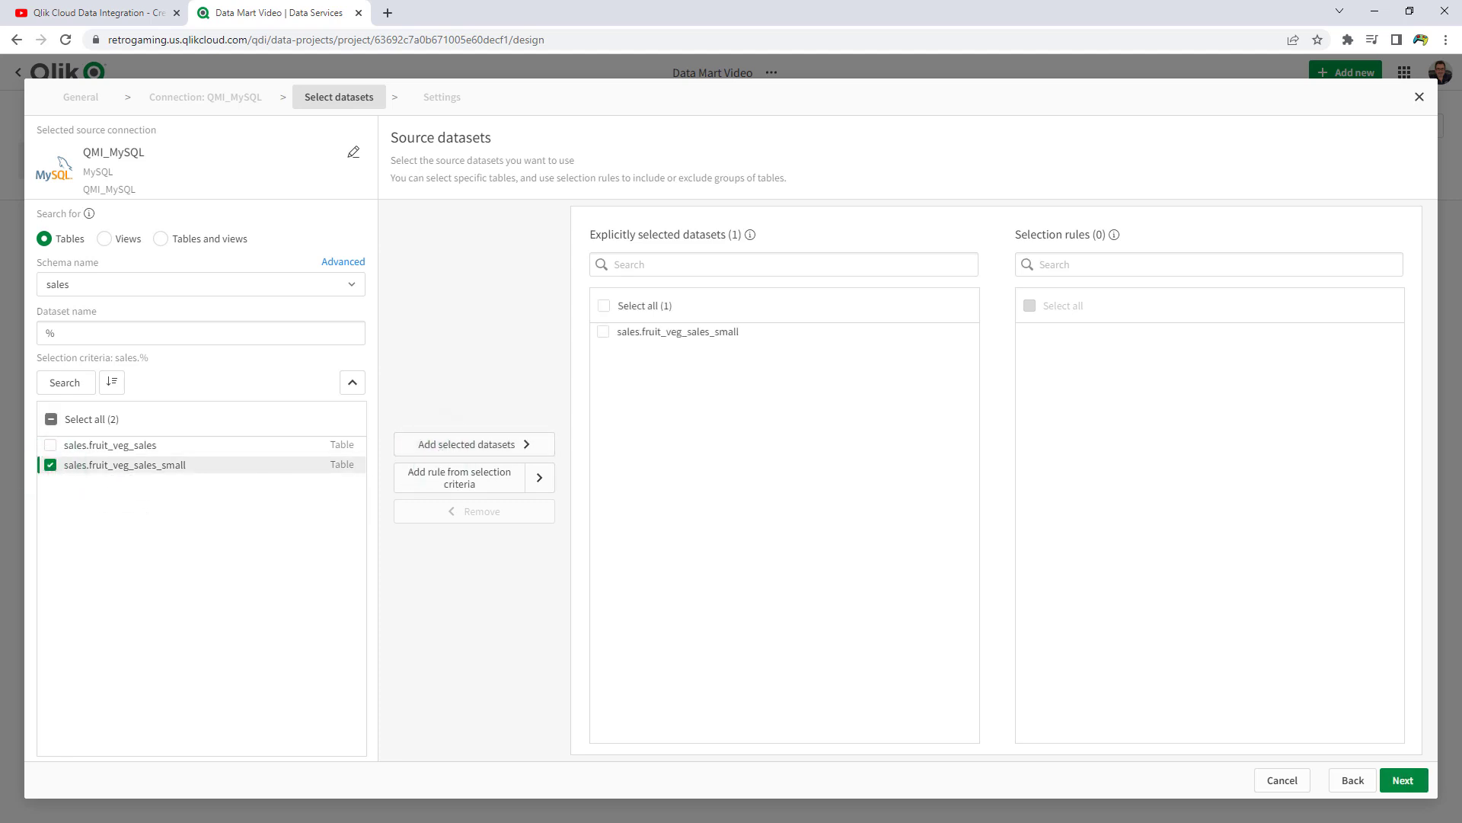
{"action": "key", "text": "alt+Tab"}
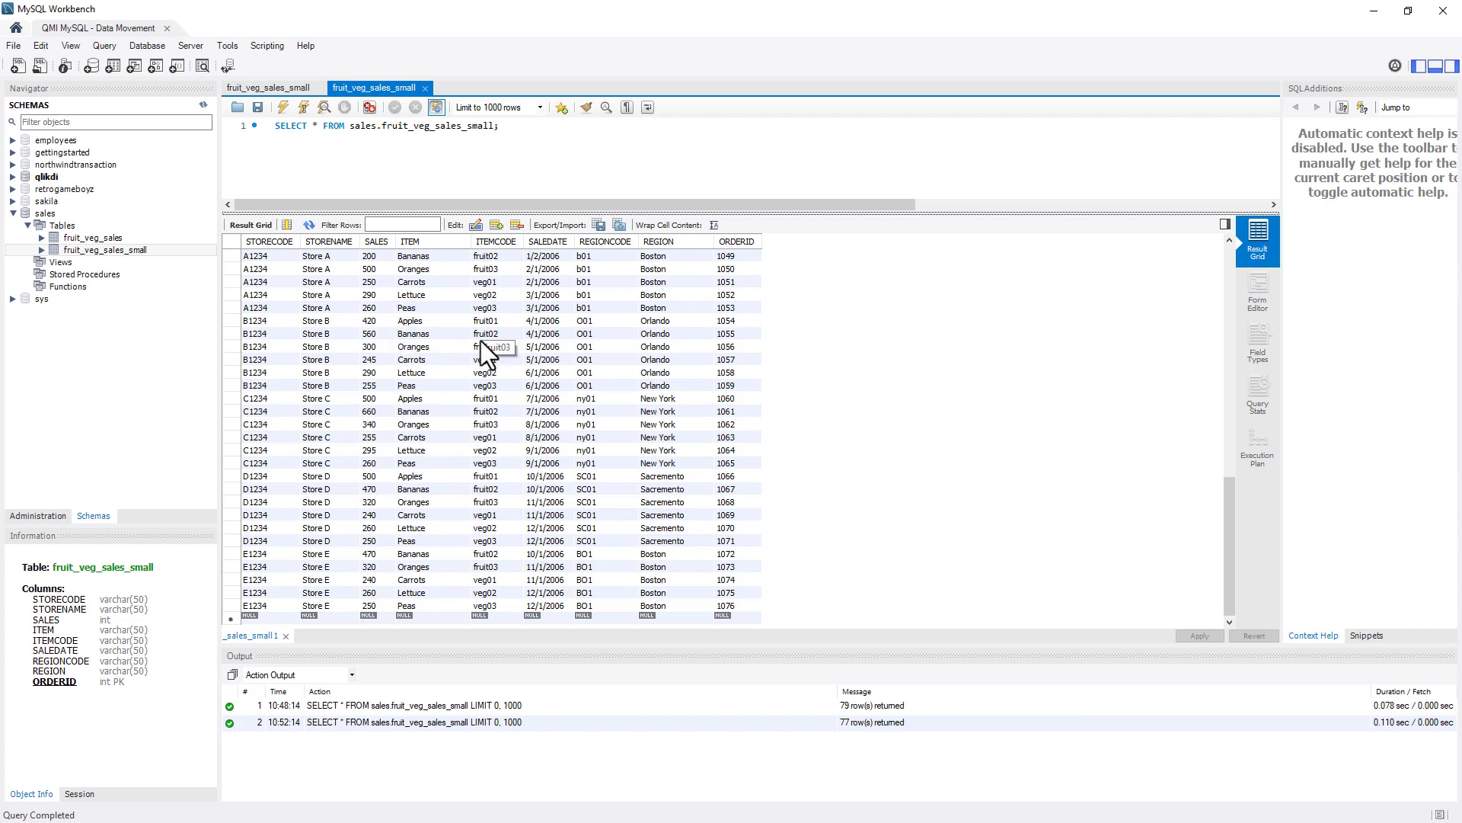
{"action": "left_click", "coordinate": [1374, 10]}
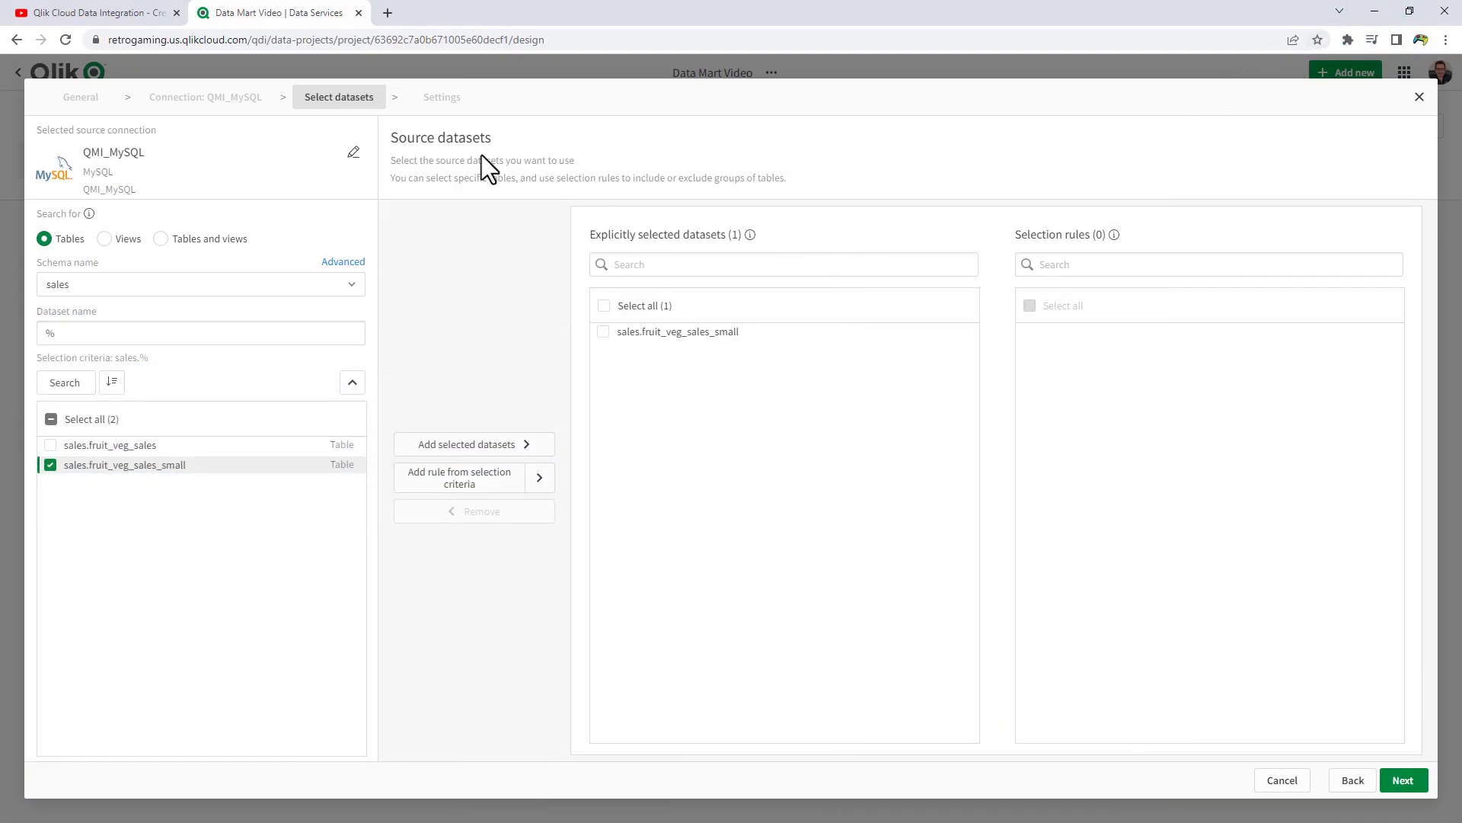
Step: Set the onboarding history to replication with current data only and finish the onboarding setup
{"action": "left_click", "coordinate": [1403, 782]}
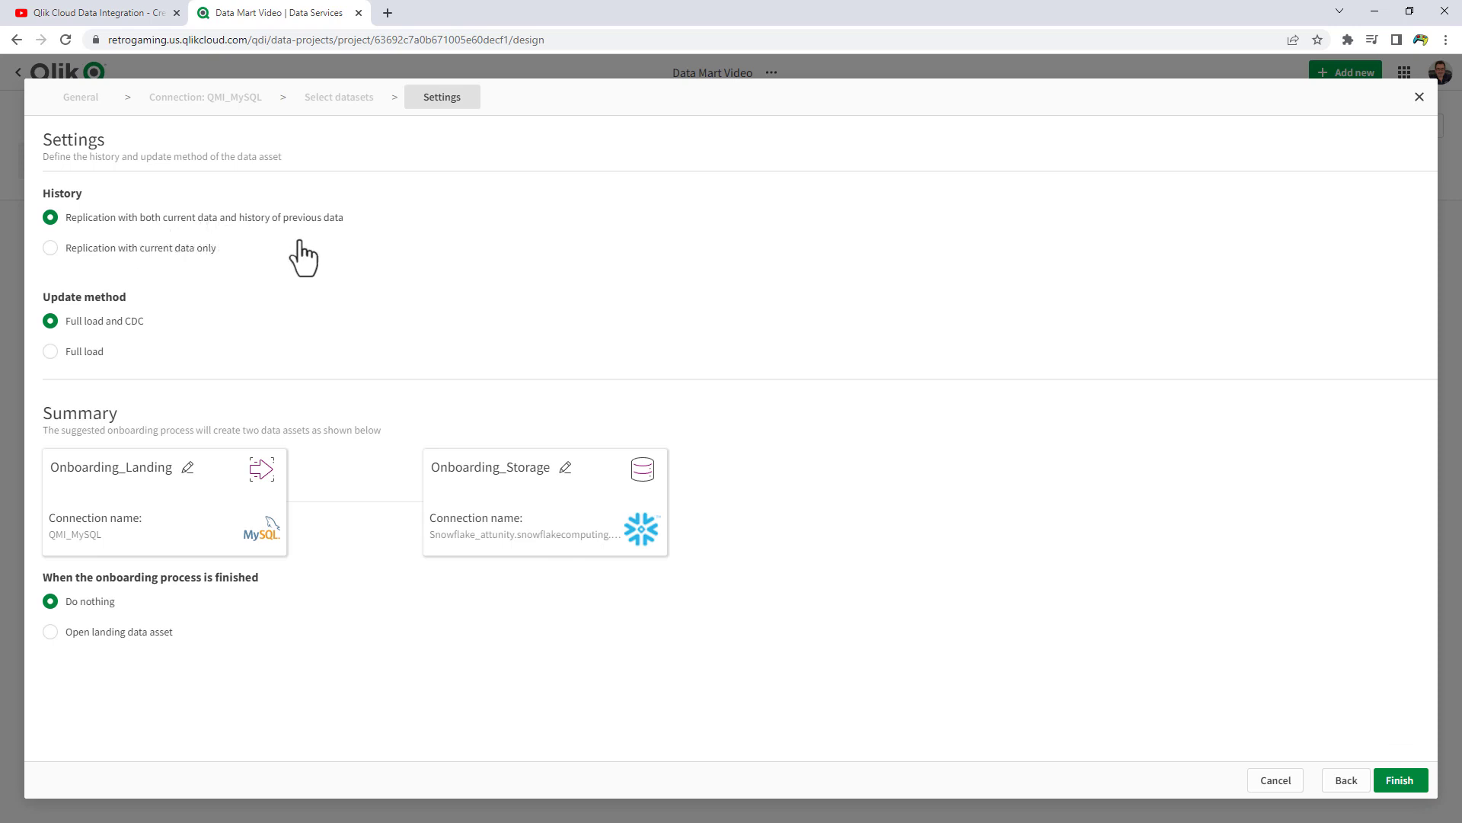
{"action": "left_click", "coordinate": [90, 259]}
{"action": "left_click", "coordinate": [1391, 782]}
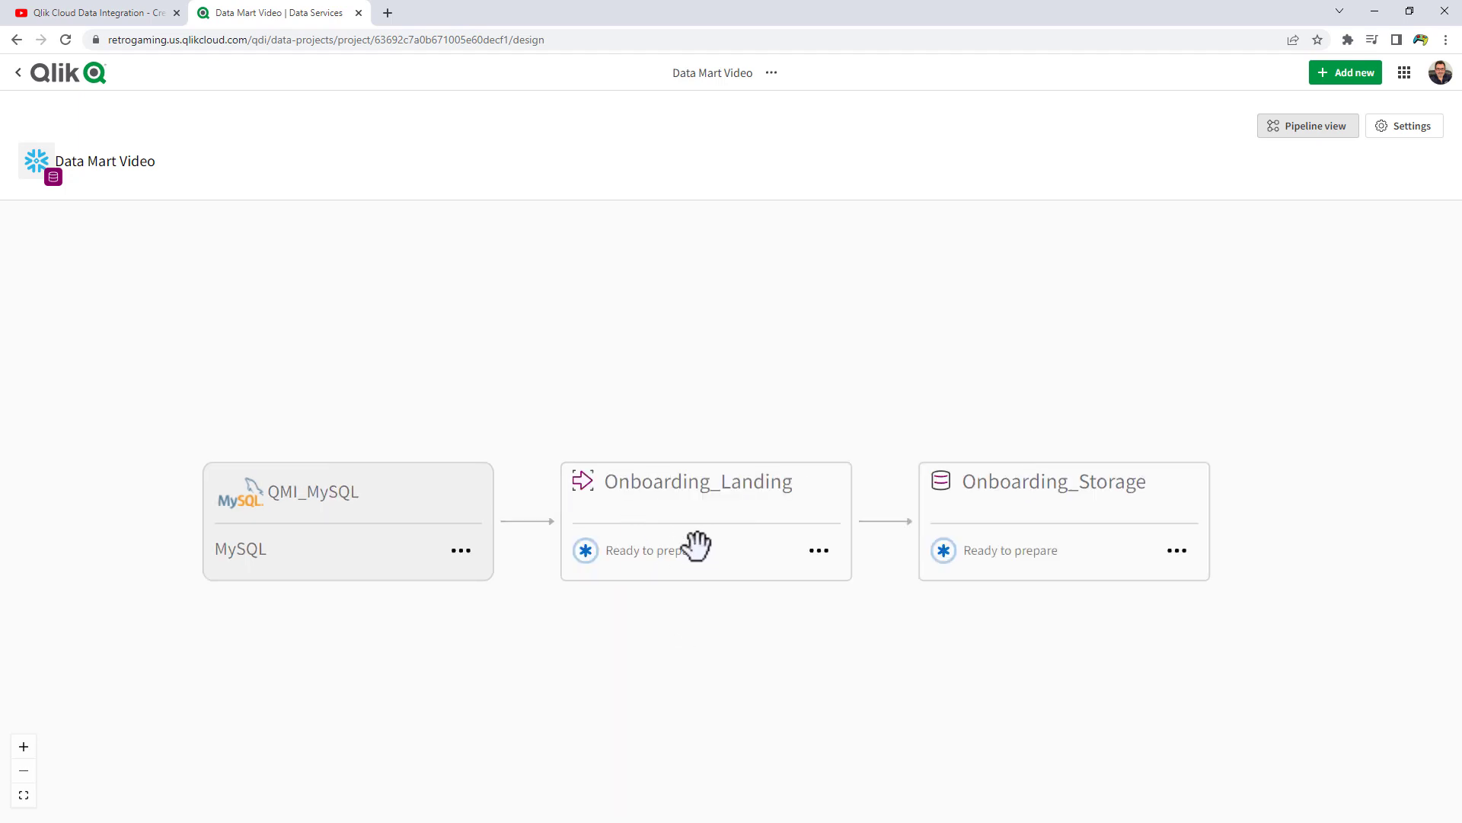
Step: Rename the Onboarding_Landing data asset as Raw Data Landing Area
{"action": "mouse_move", "coordinate": [643, 493]}
{"action": "mouse_move", "coordinate": [1014, 508]}
{"action": "left_click", "coordinate": [681, 480]}
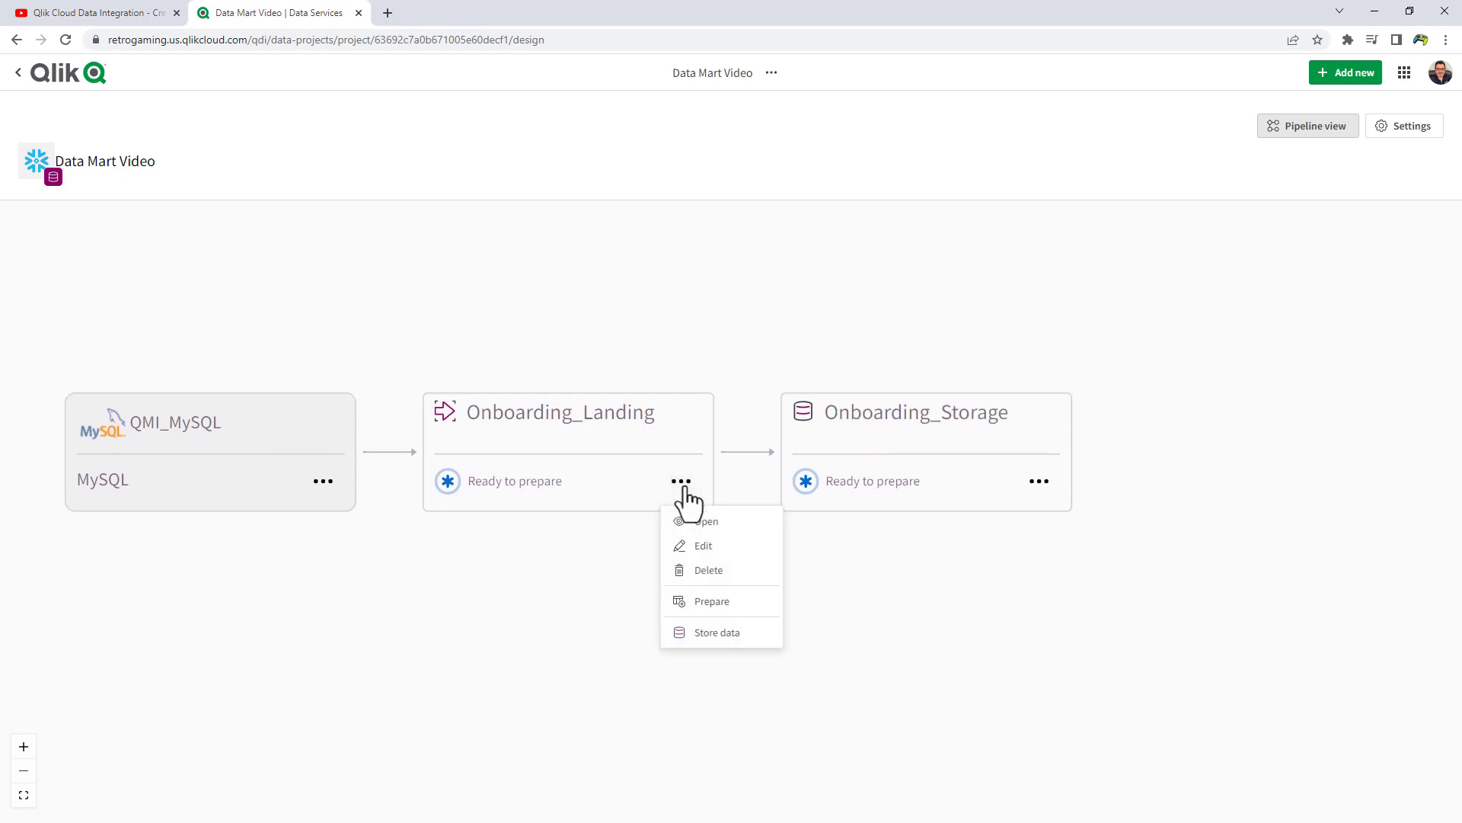
{"action": "left_click", "coordinate": [705, 546]}
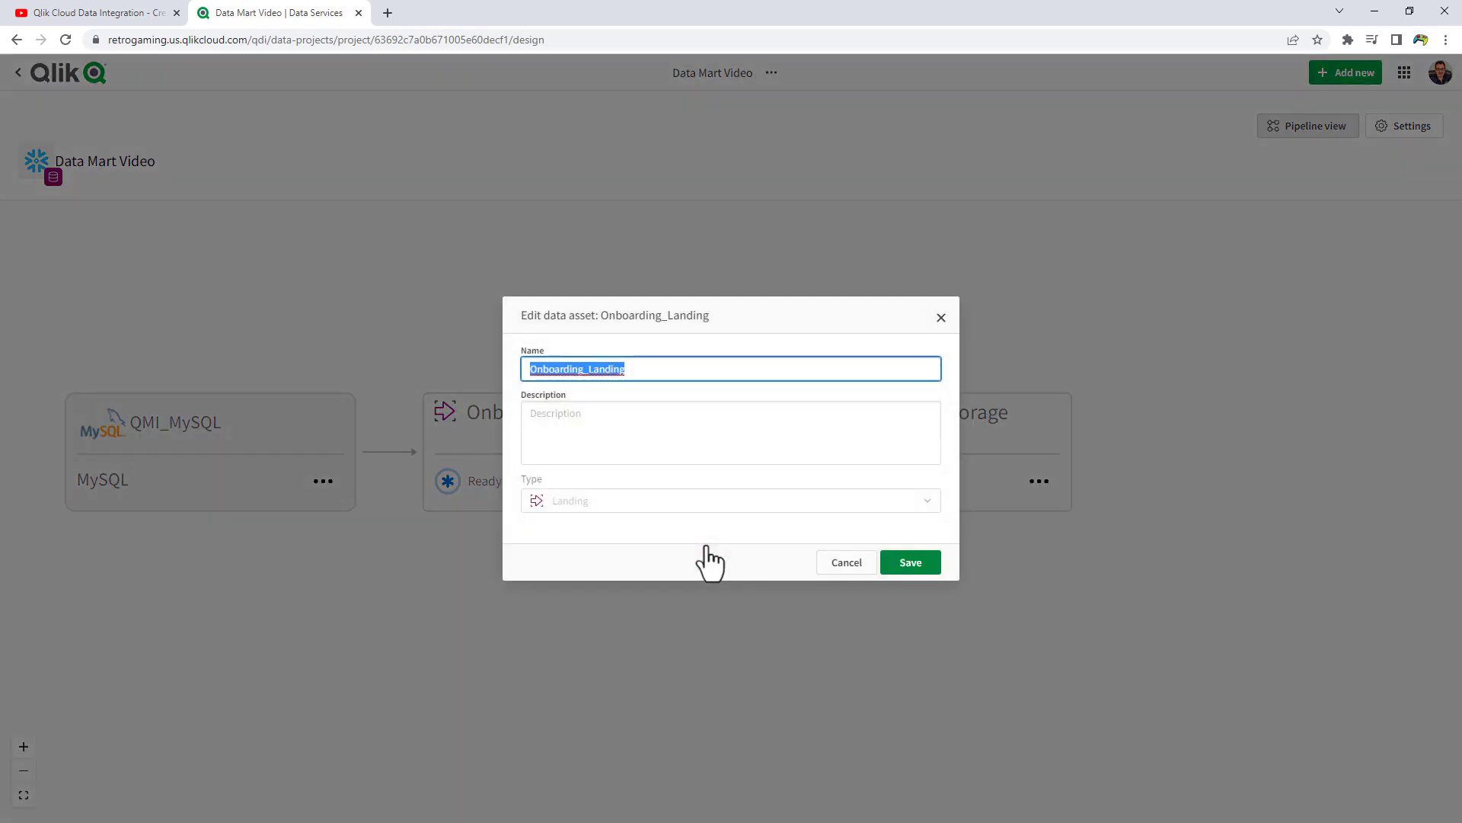
{"action": "type", "text": "Raw "}
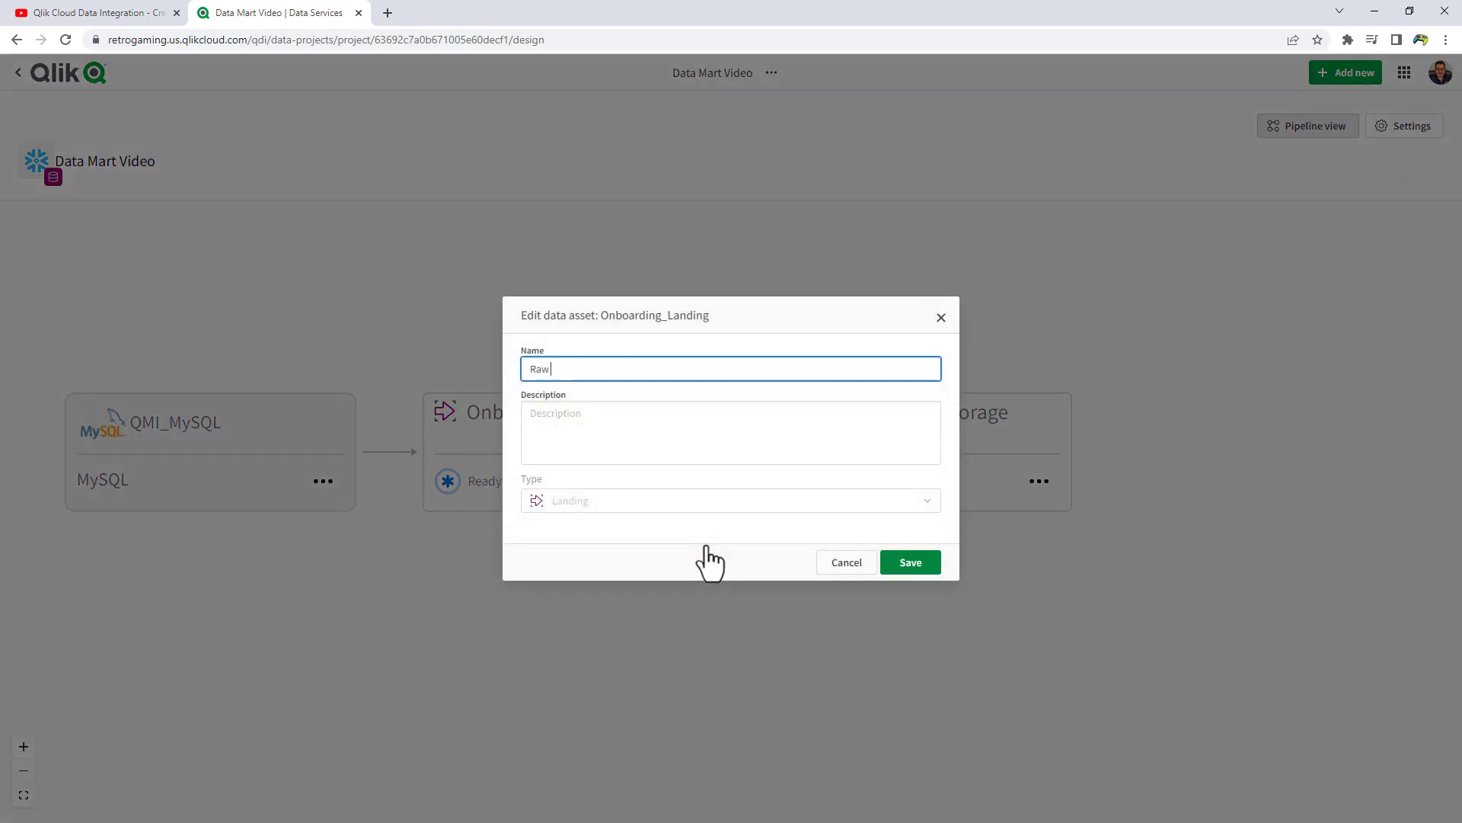
{"action": "type", "text": "Data Landing Area"}
{"action": "left_click", "coordinate": [910, 563]}
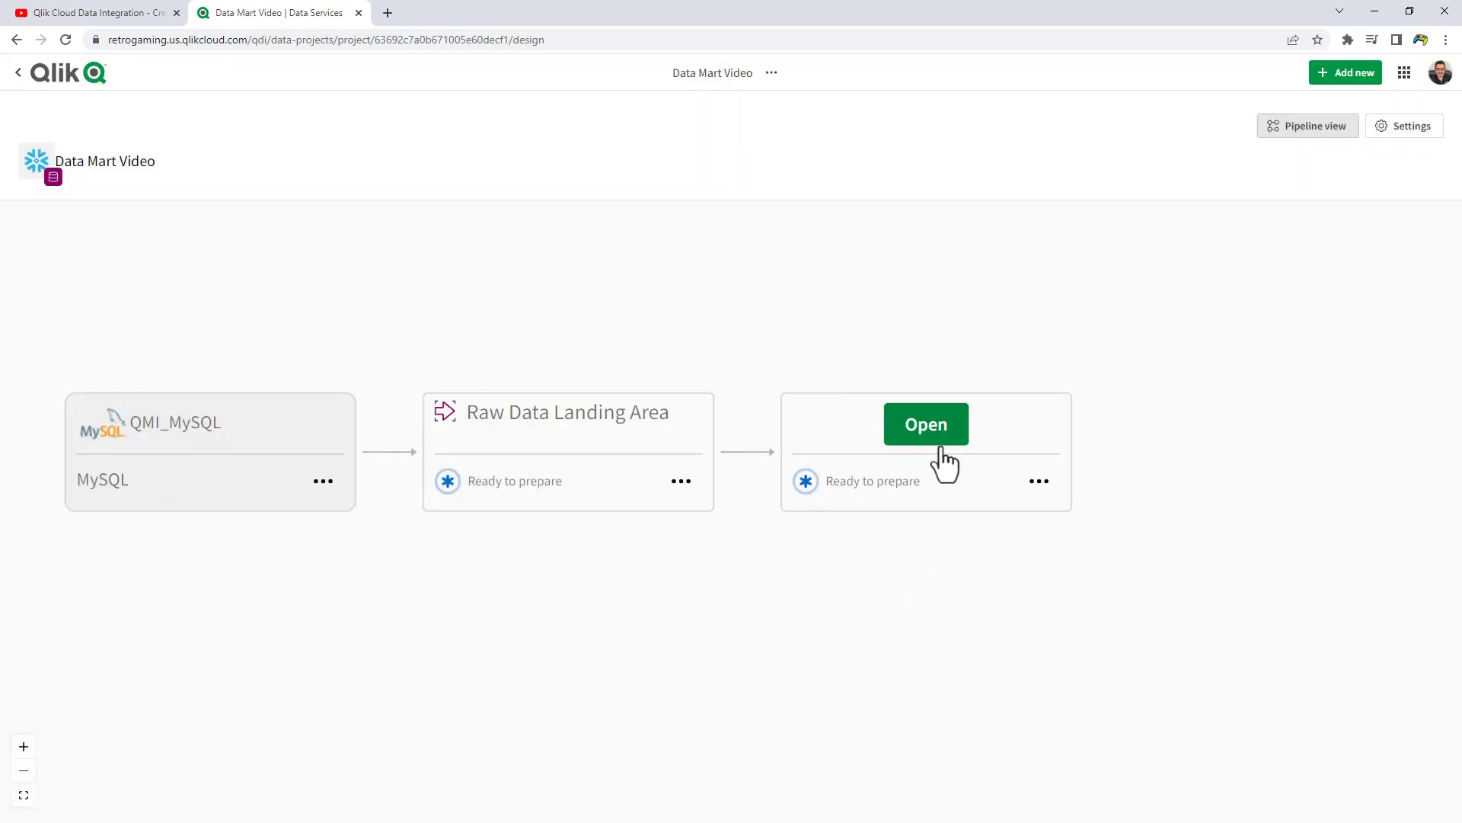
Step: Rename the Onboarding_Storage data asset as Standardize Data
{"action": "left_click", "coordinate": [1039, 481]}
{"action": "left_click", "coordinate": [1057, 543]}
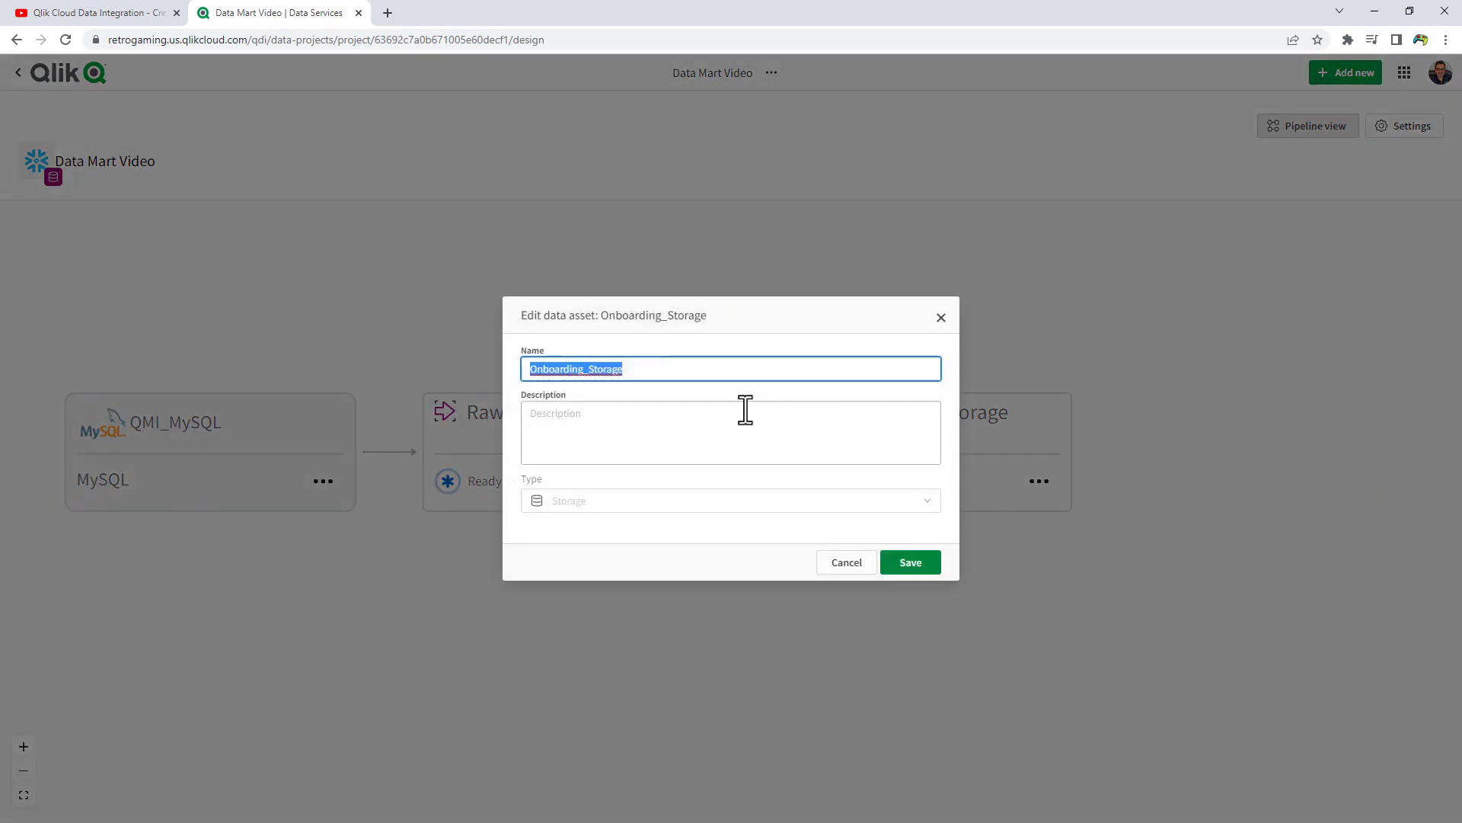
{"action": "type", "text": "Sta"}
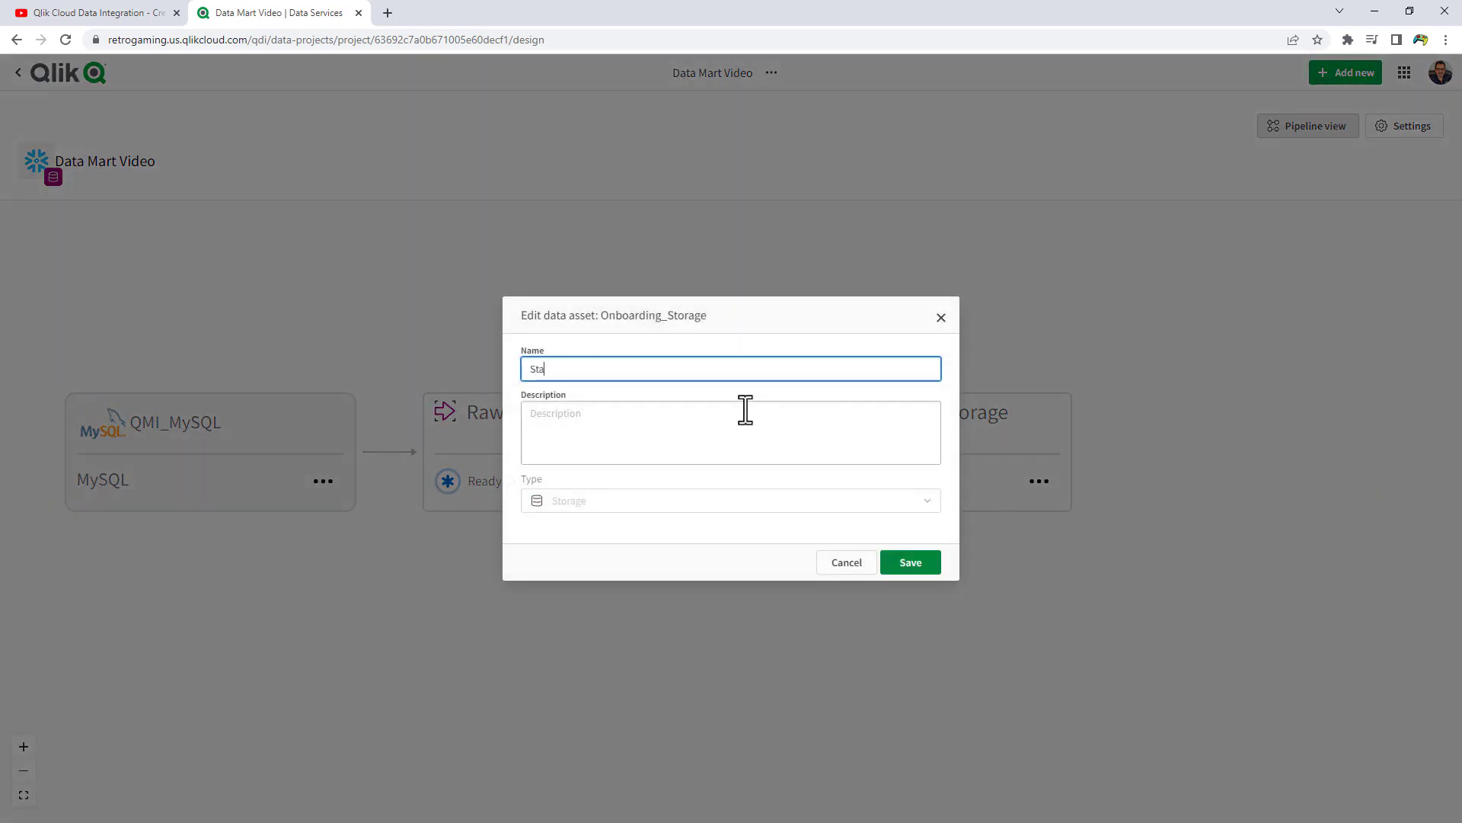
{"action": "type", "text": "ndardize "}
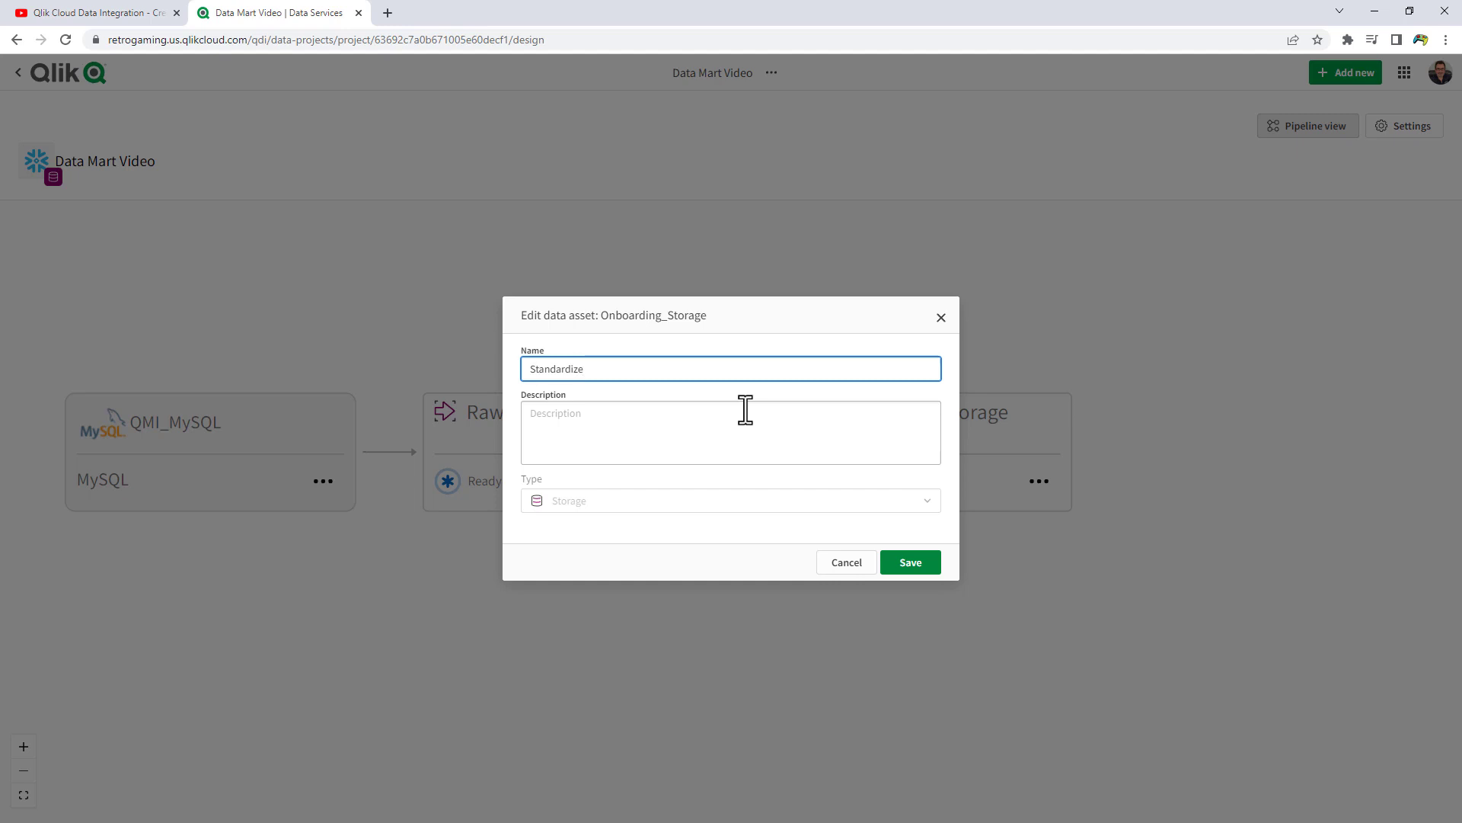
{"action": "type", "text": "Data"}
{"action": "left_click", "coordinate": [892, 565]}
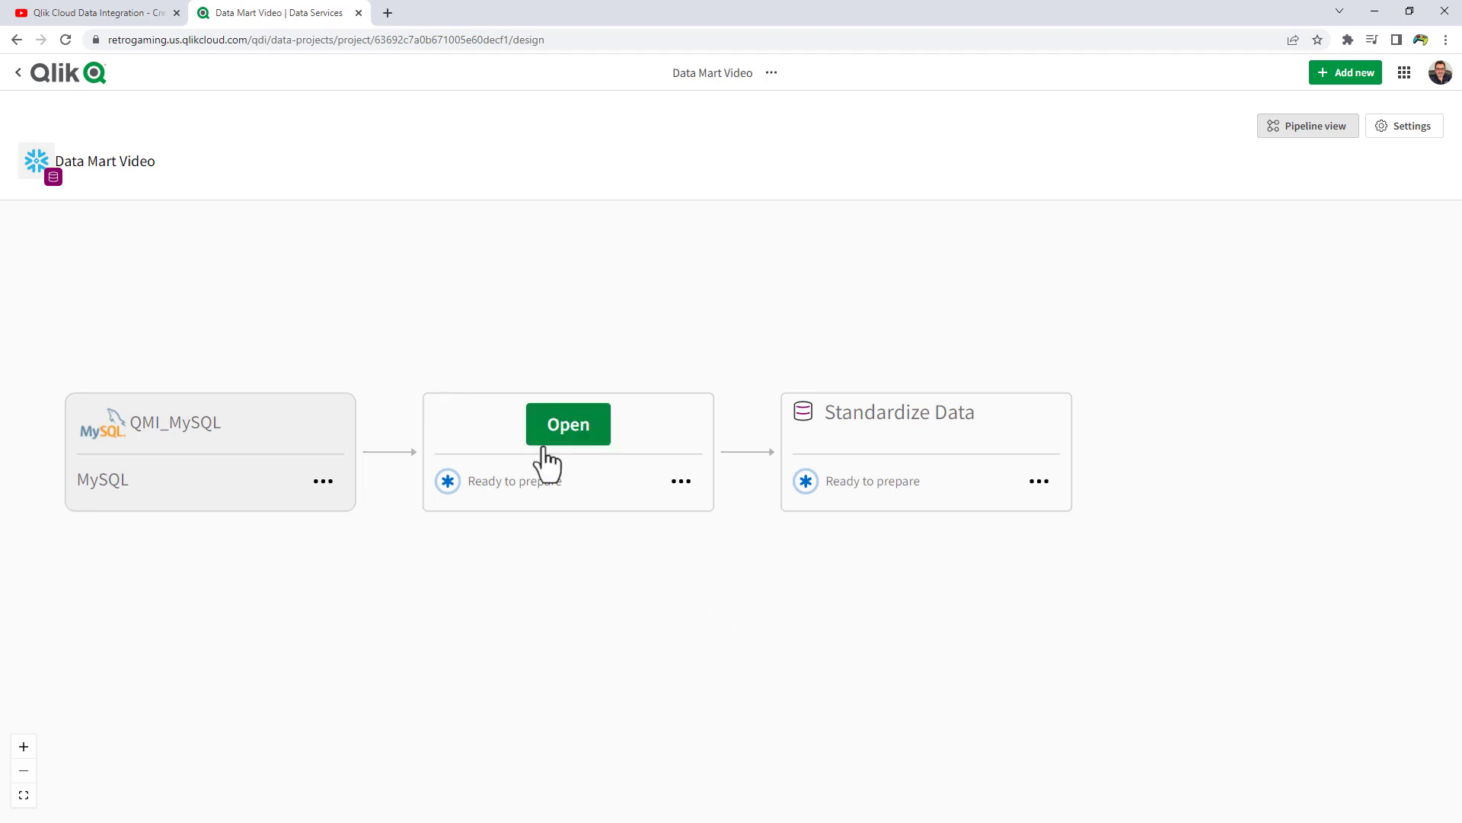
Step: Open the Raw Data Landing Area asset, check the dataset's filter dialog without adding a filter, and prepare the asset
{"action": "left_click", "coordinate": [568, 436]}
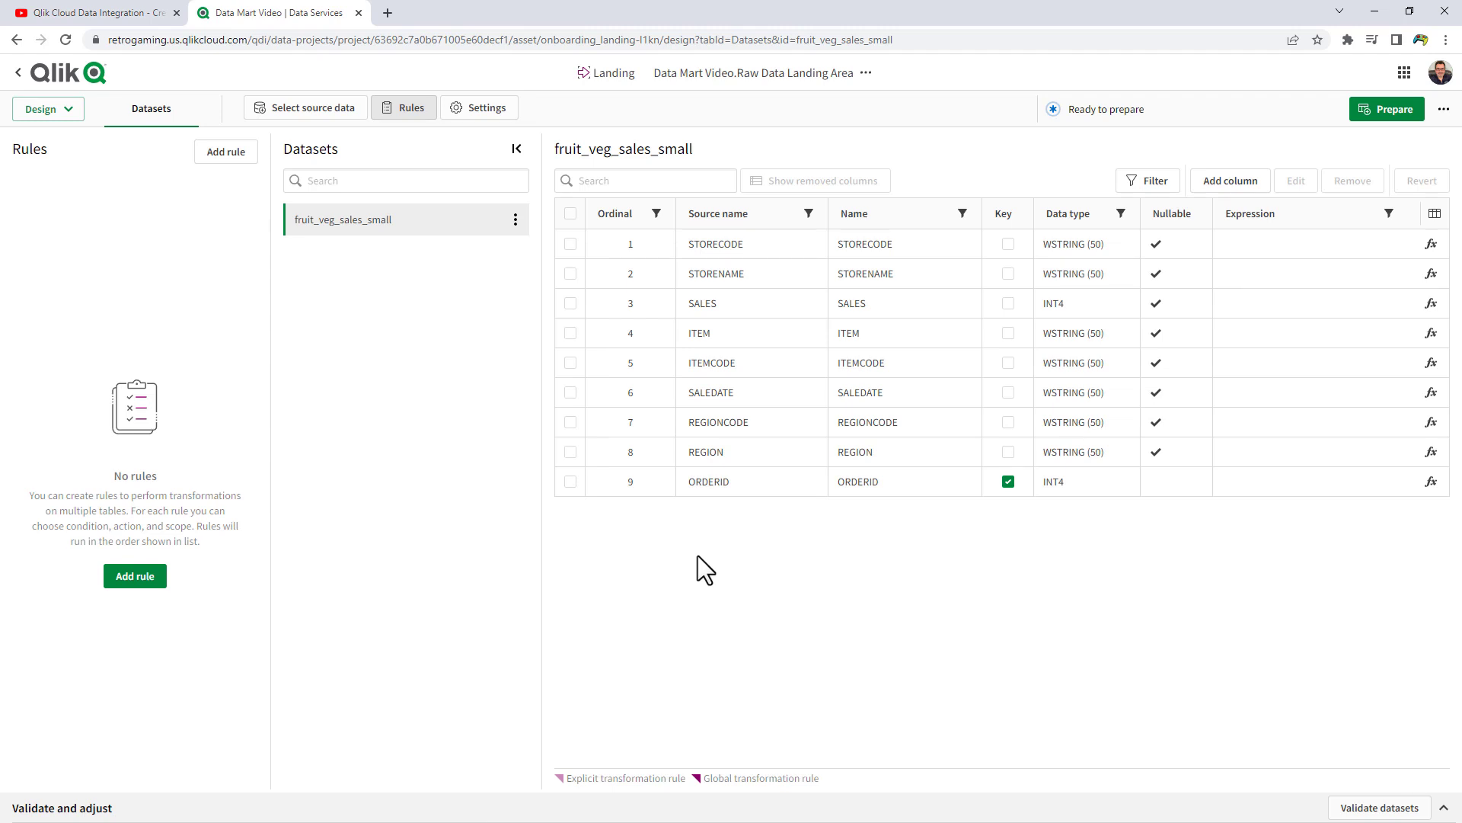
{"action": "left_click", "coordinate": [1156, 186]}
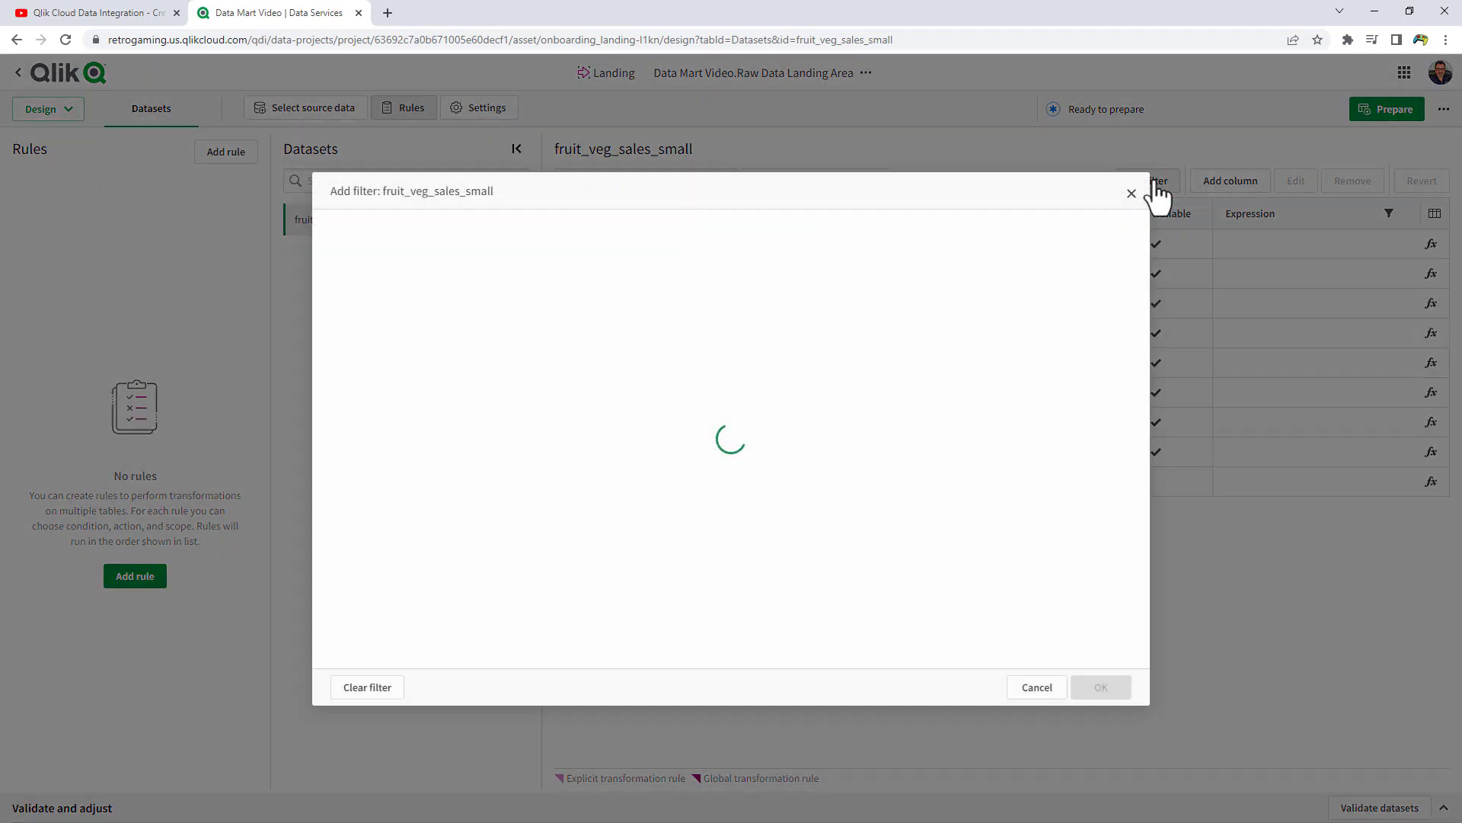
{"action": "left_click", "coordinate": [1039, 690]}
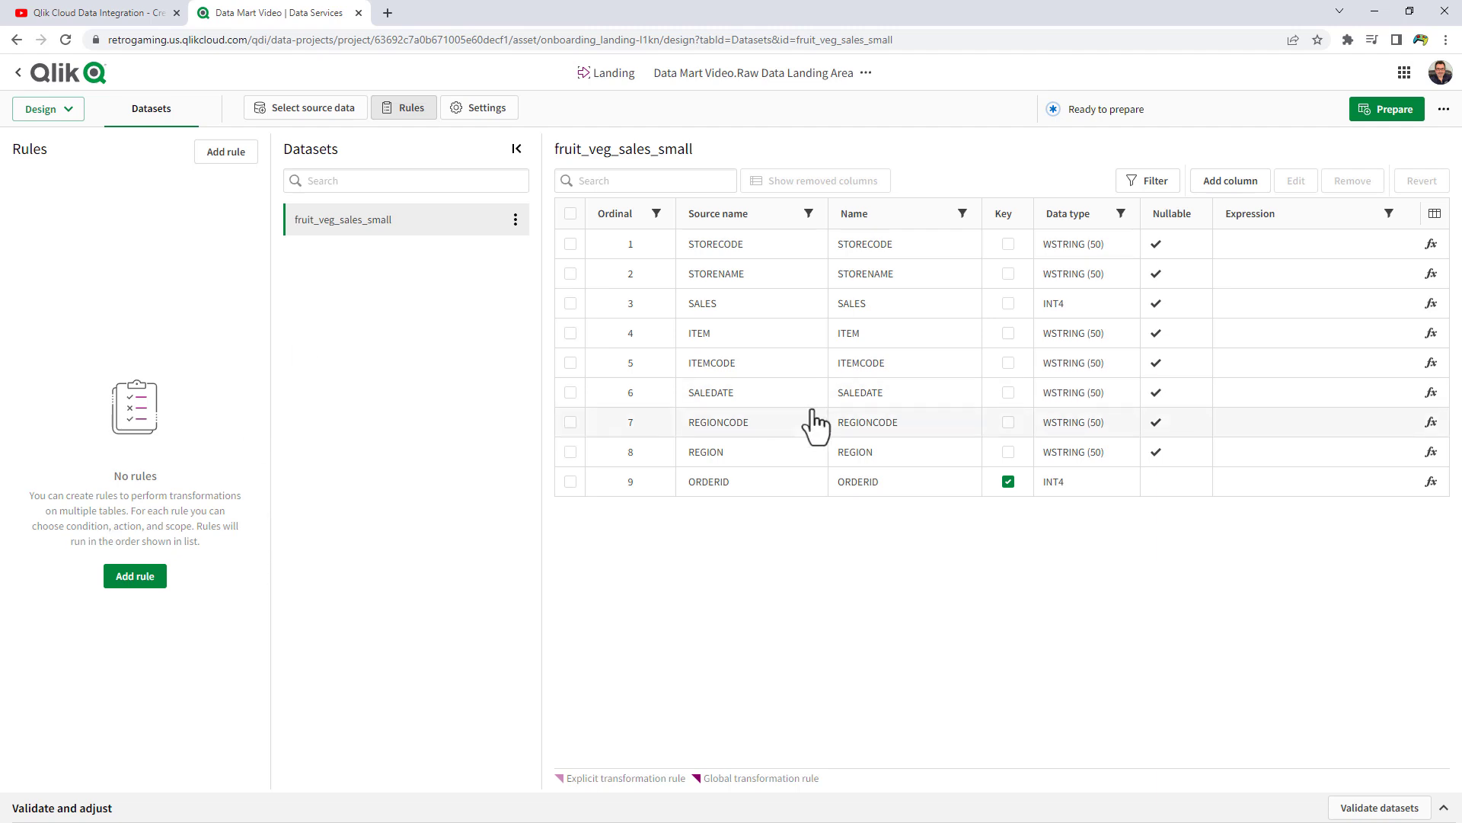
{"action": "left_click", "coordinate": [1390, 113]}
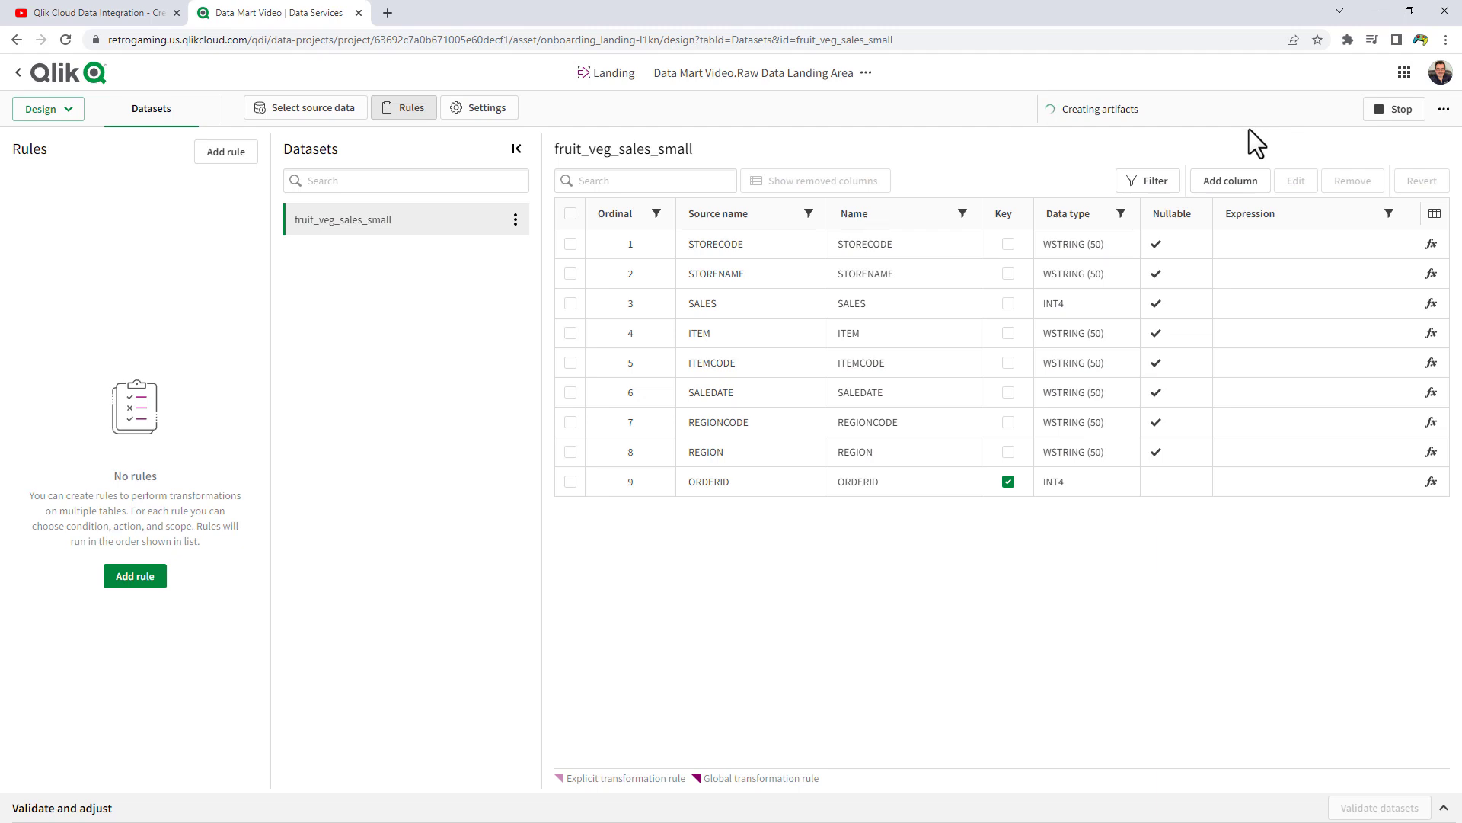
Step: Review the general and runtime settings of the Raw Data Landing Area, including its schema, landing mode and LOB options
{"action": "left_click", "coordinate": [480, 111]}
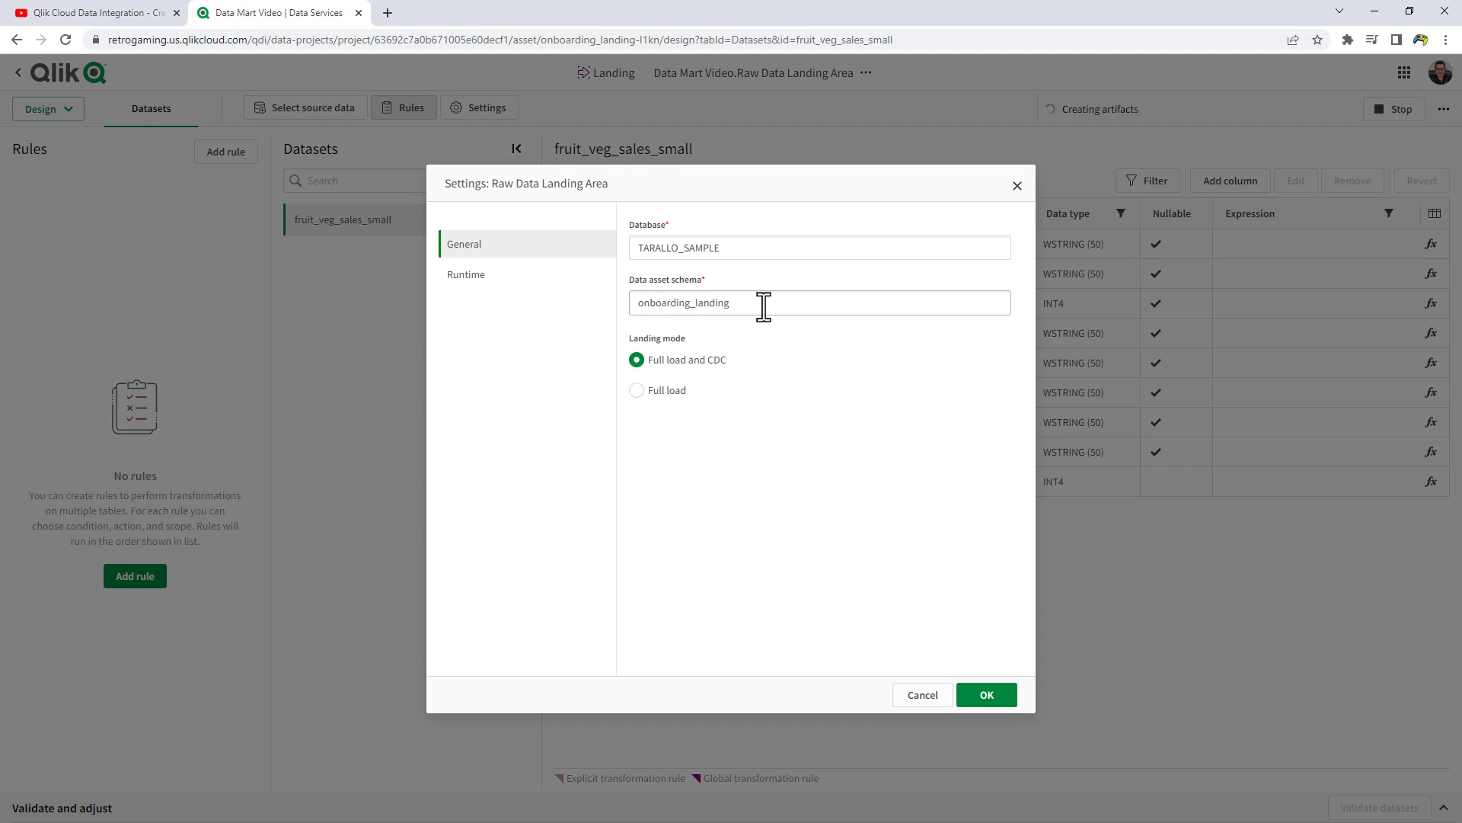
{"action": "left_click_drag", "start_coordinate": [760, 304], "coordinate": [610, 297]}
{"action": "left_click", "coordinate": [742, 330]}
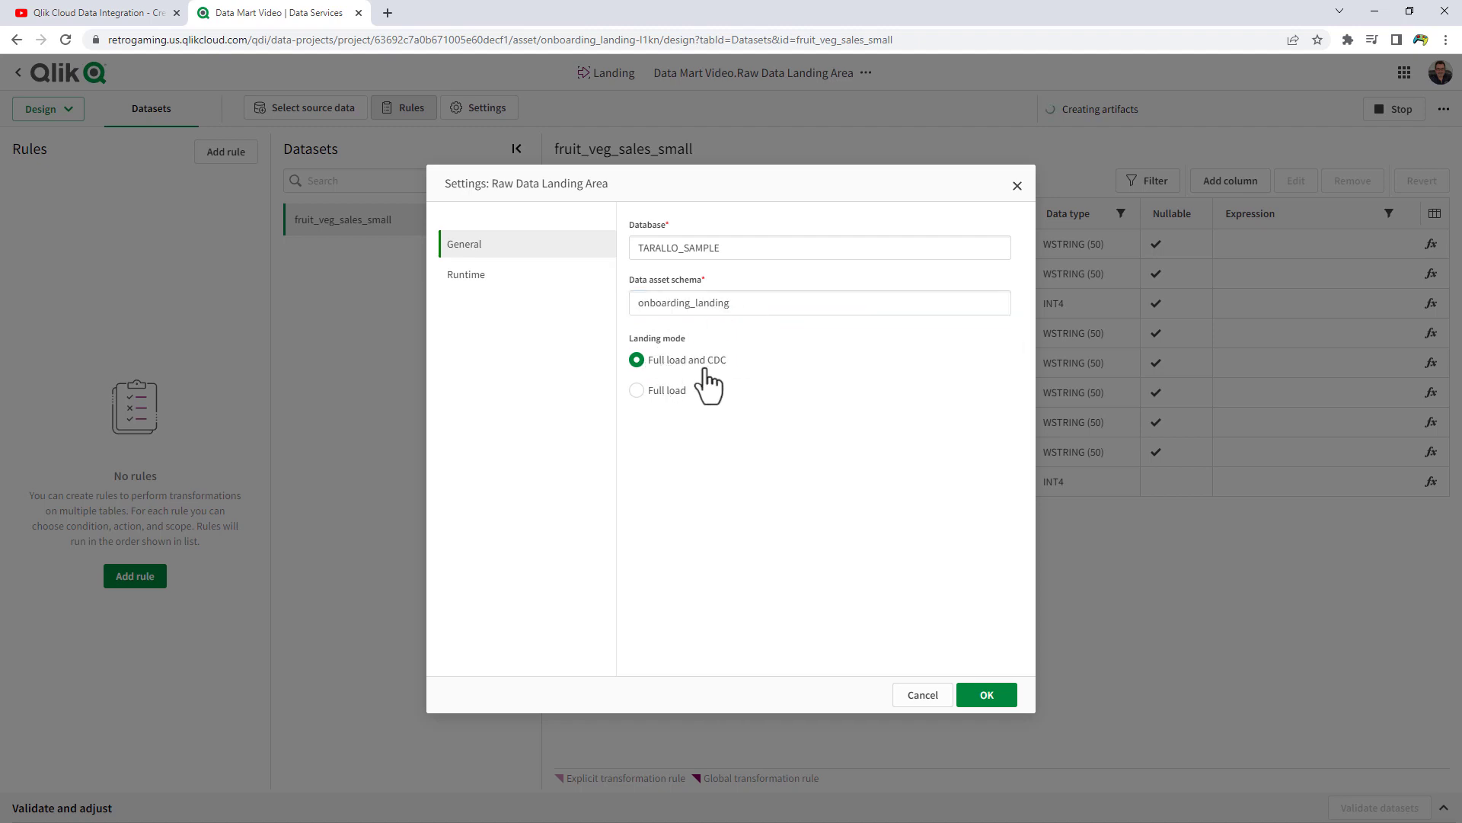
{"action": "left_click", "coordinate": [494, 286]}
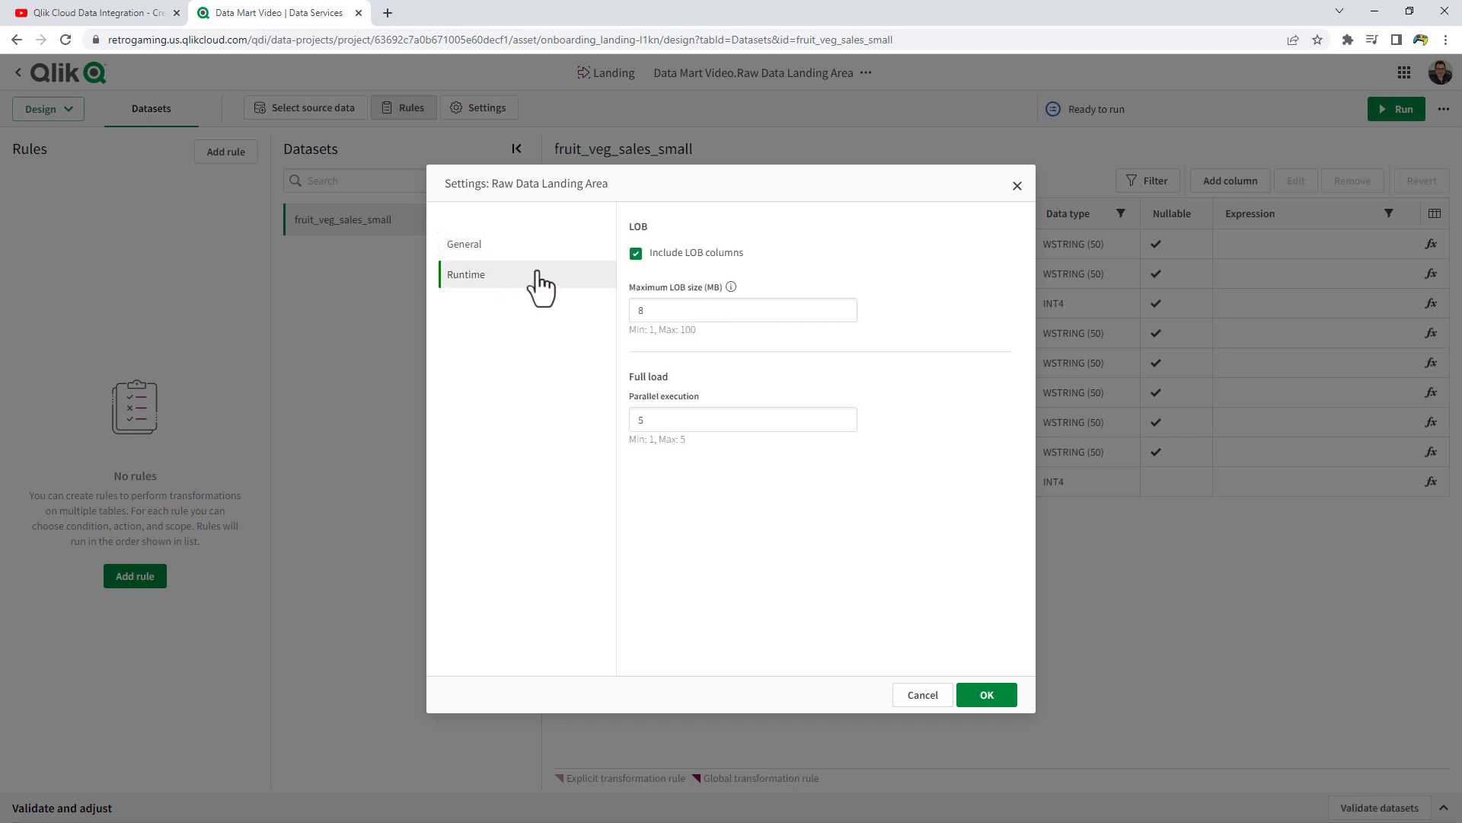
{"action": "left_click", "coordinate": [985, 696]}
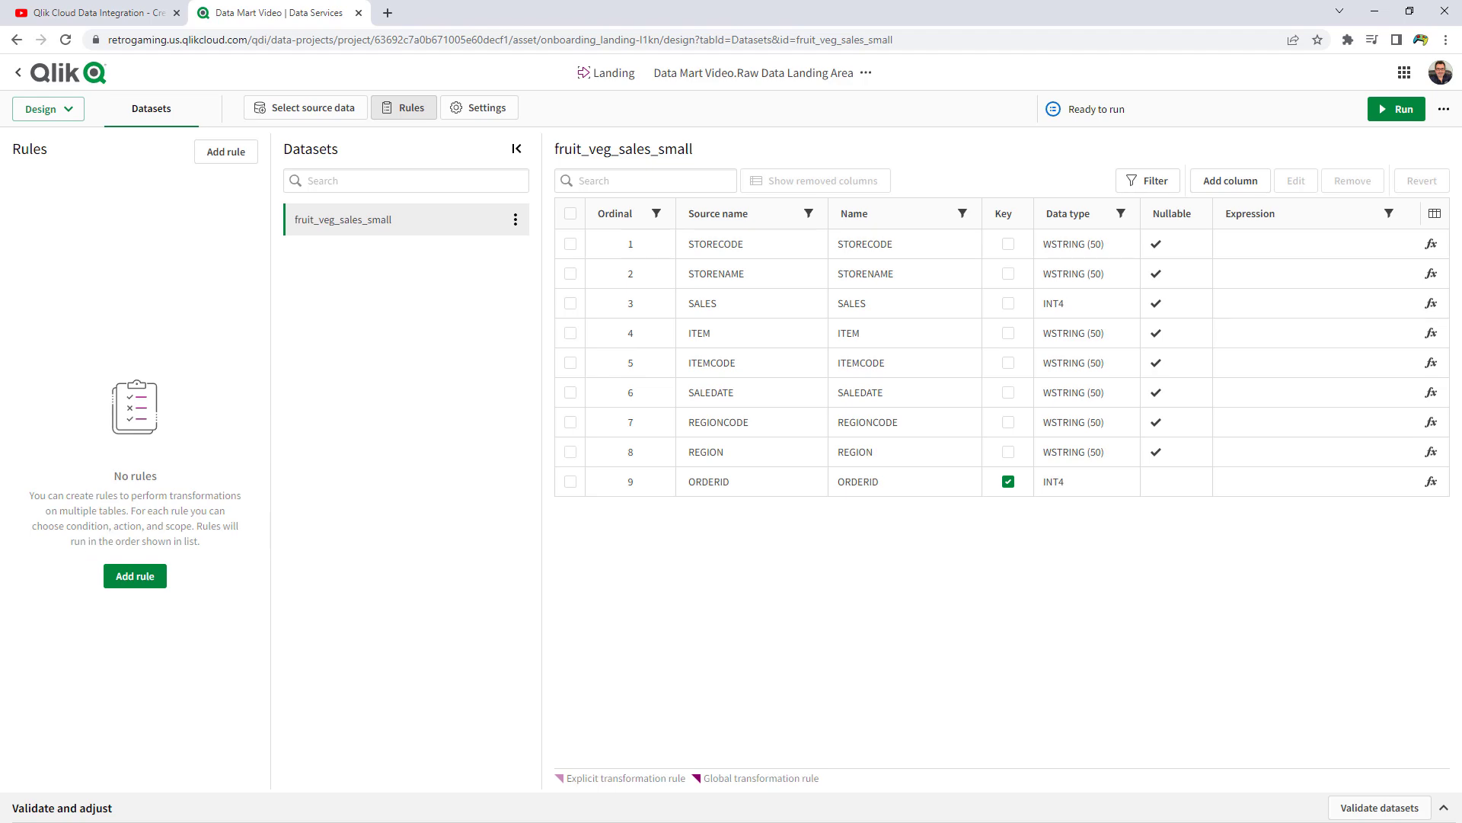
Step: In DBeaver, refresh the TARALLO_SAMPLE database and view the data of fruit_veg_sales_small in the onboarding_landing schema
{"action": "left_click_drag", "start_coordinate": [0, 144], "coordinate": [551, 166]}
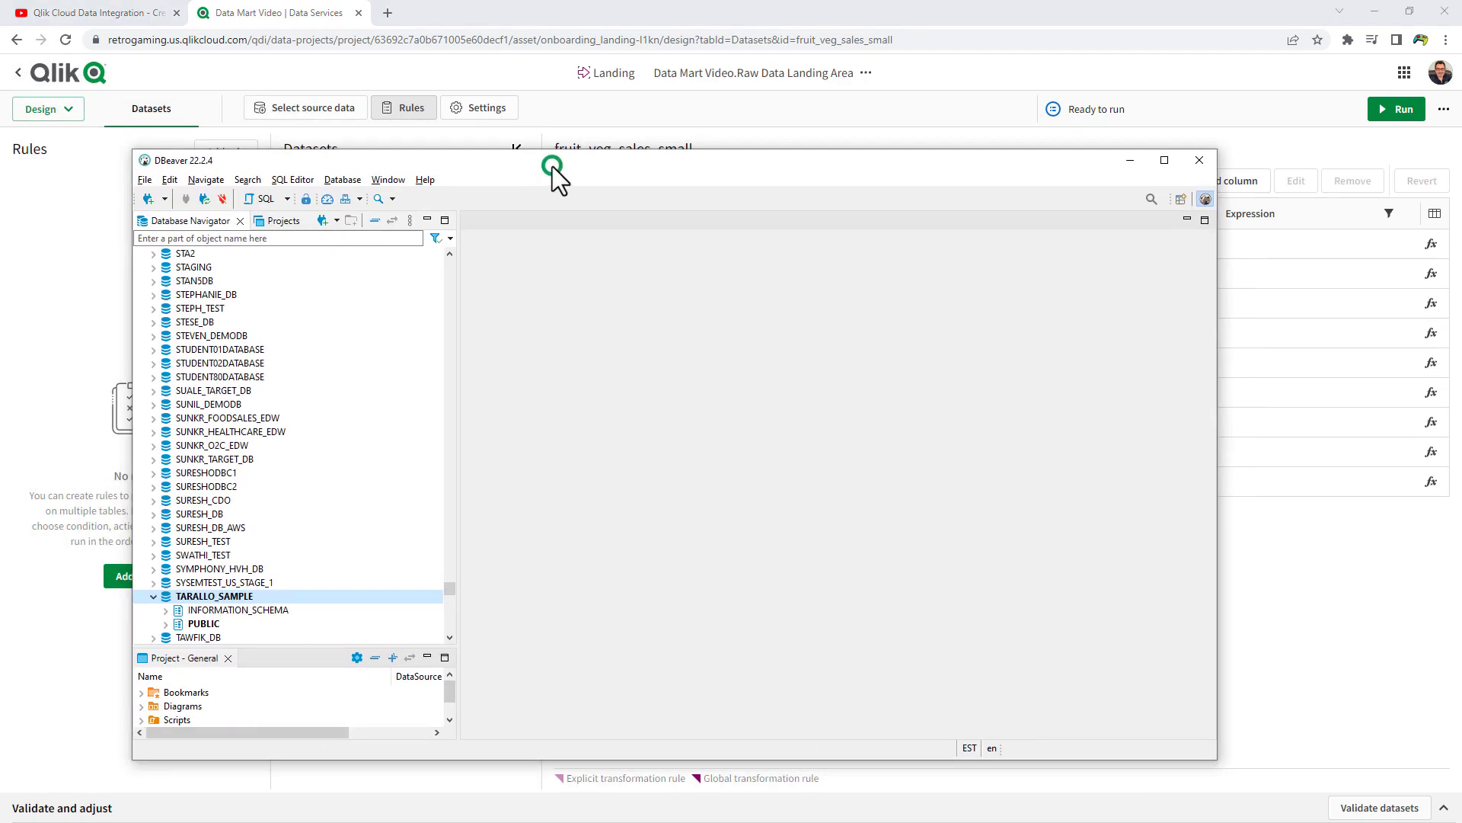
{"action": "double_click", "coordinate": [552, 166]}
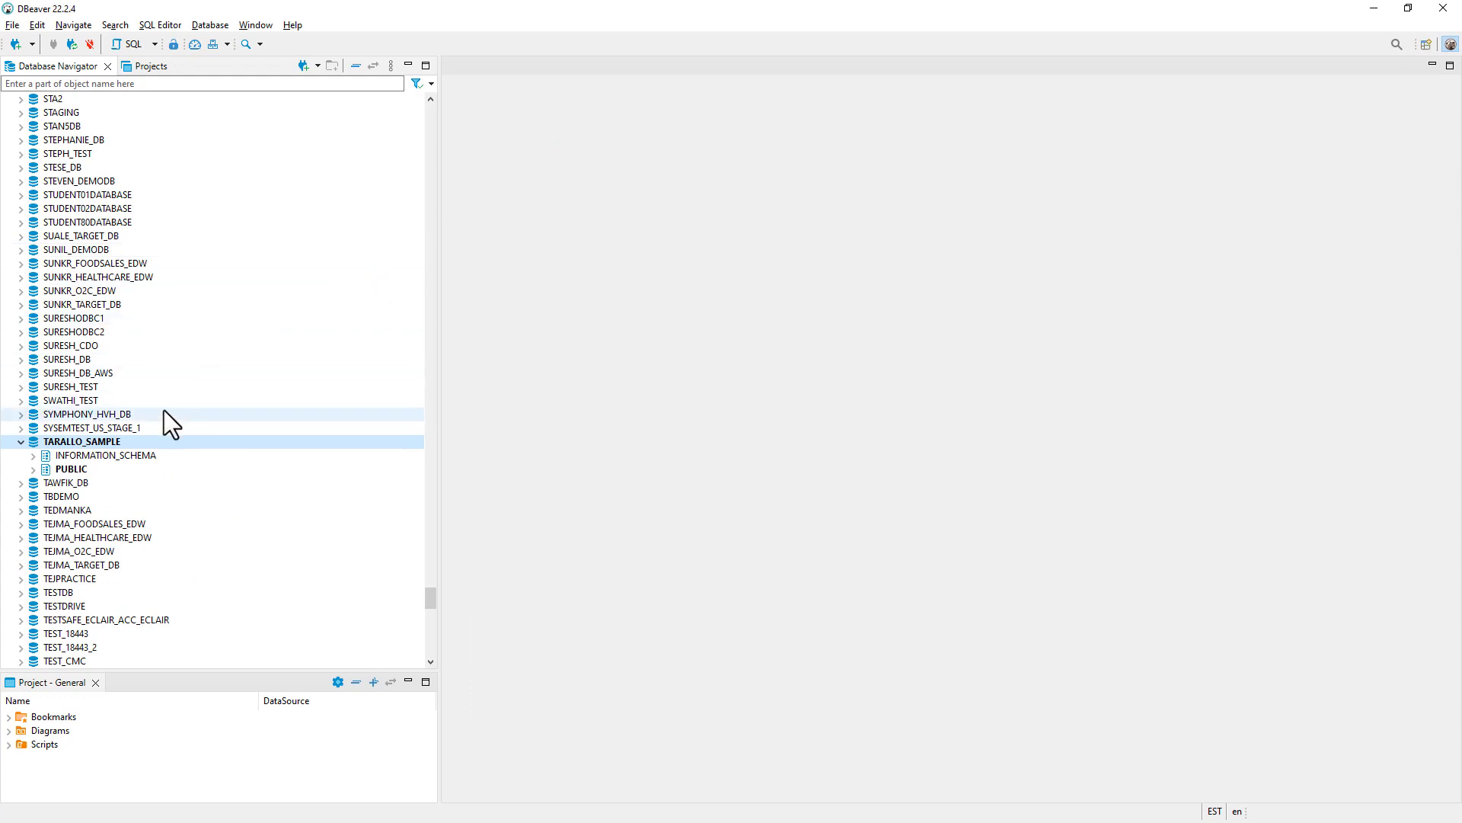
{"action": "right_click", "coordinate": [117, 440]}
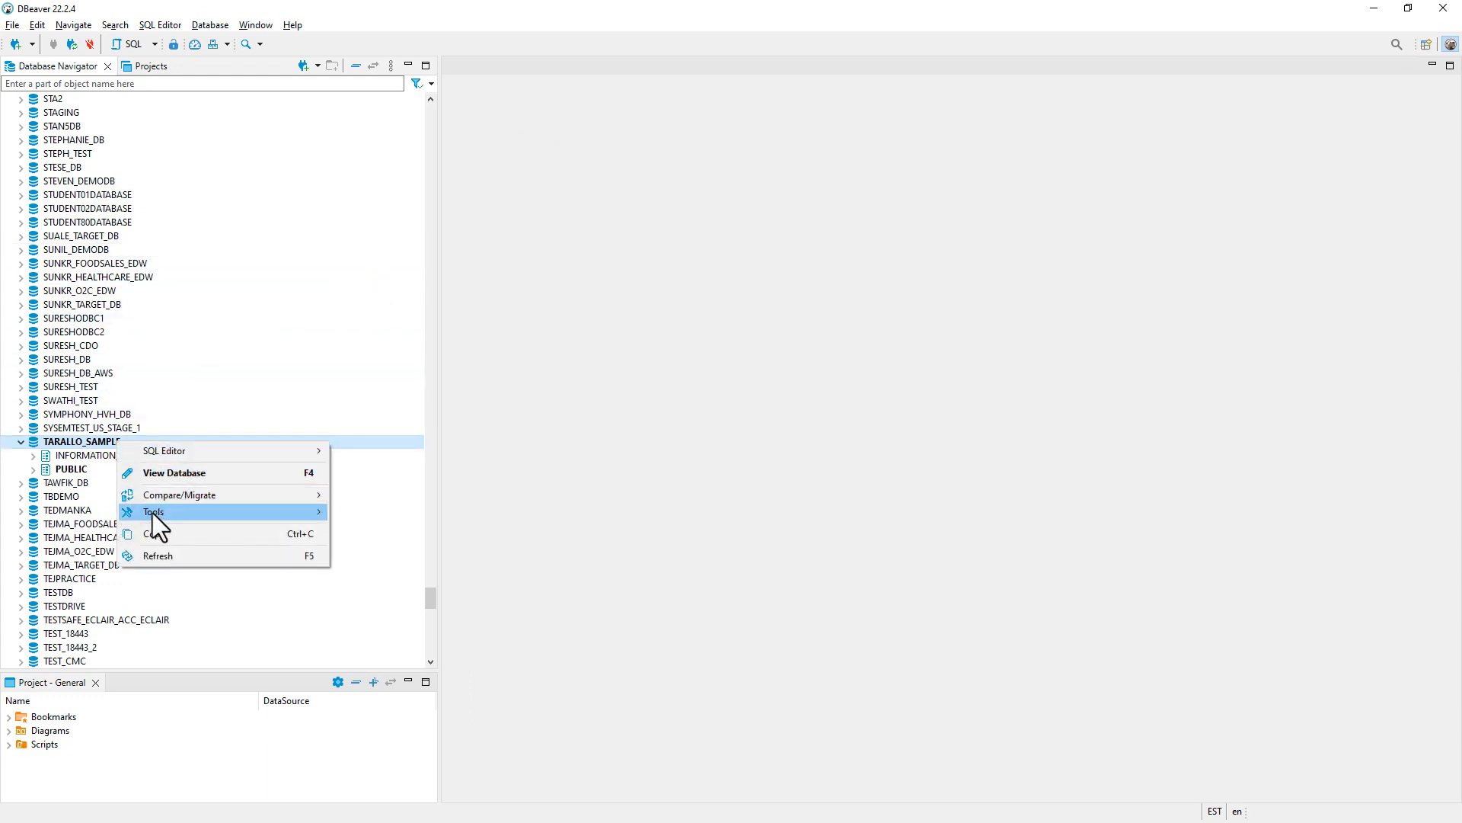
{"action": "left_click", "coordinate": [182, 555]}
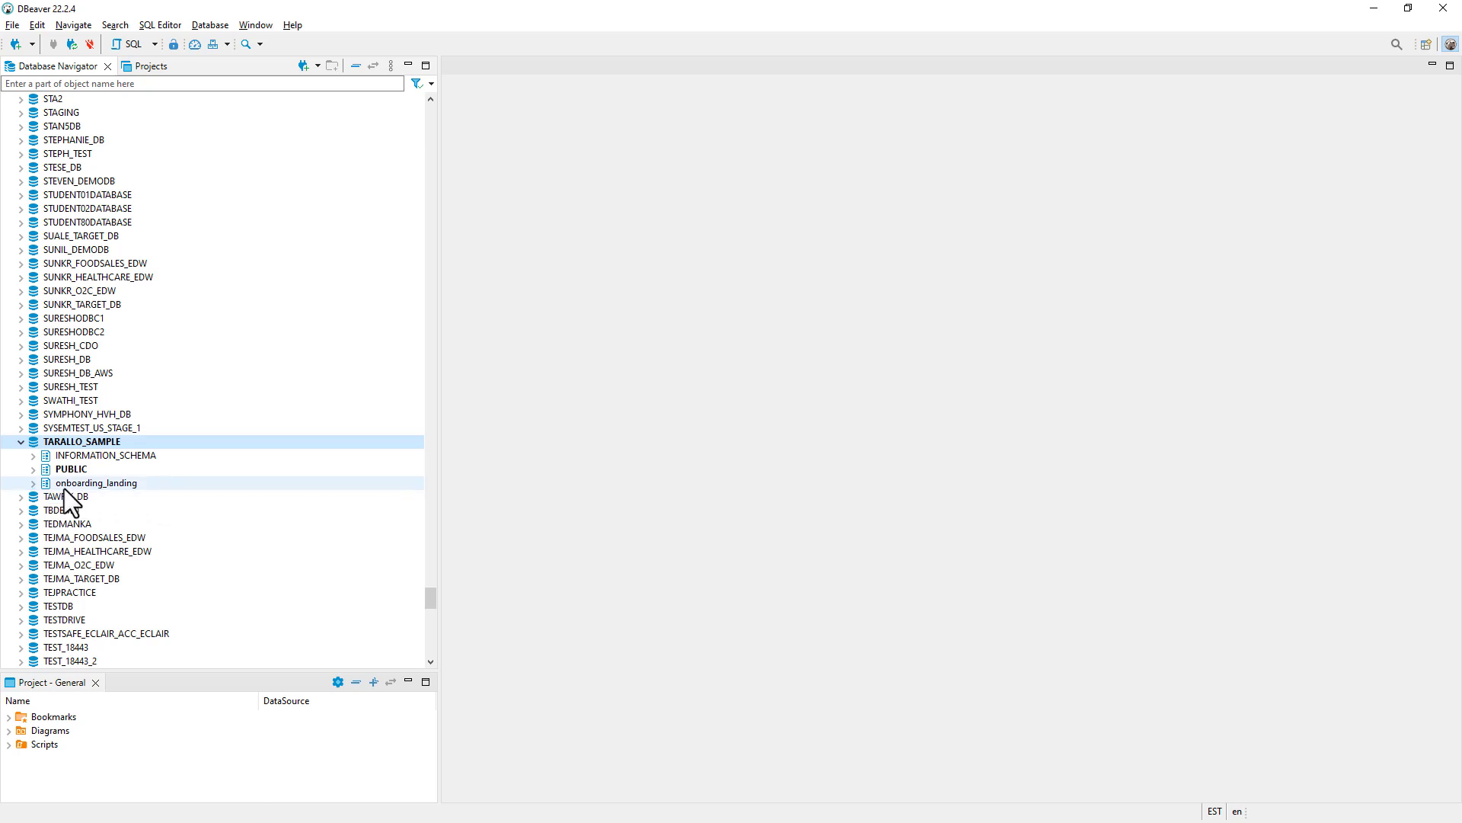
{"action": "left_click", "coordinate": [33, 483]}
{"action": "left_click", "coordinate": [45, 496]}
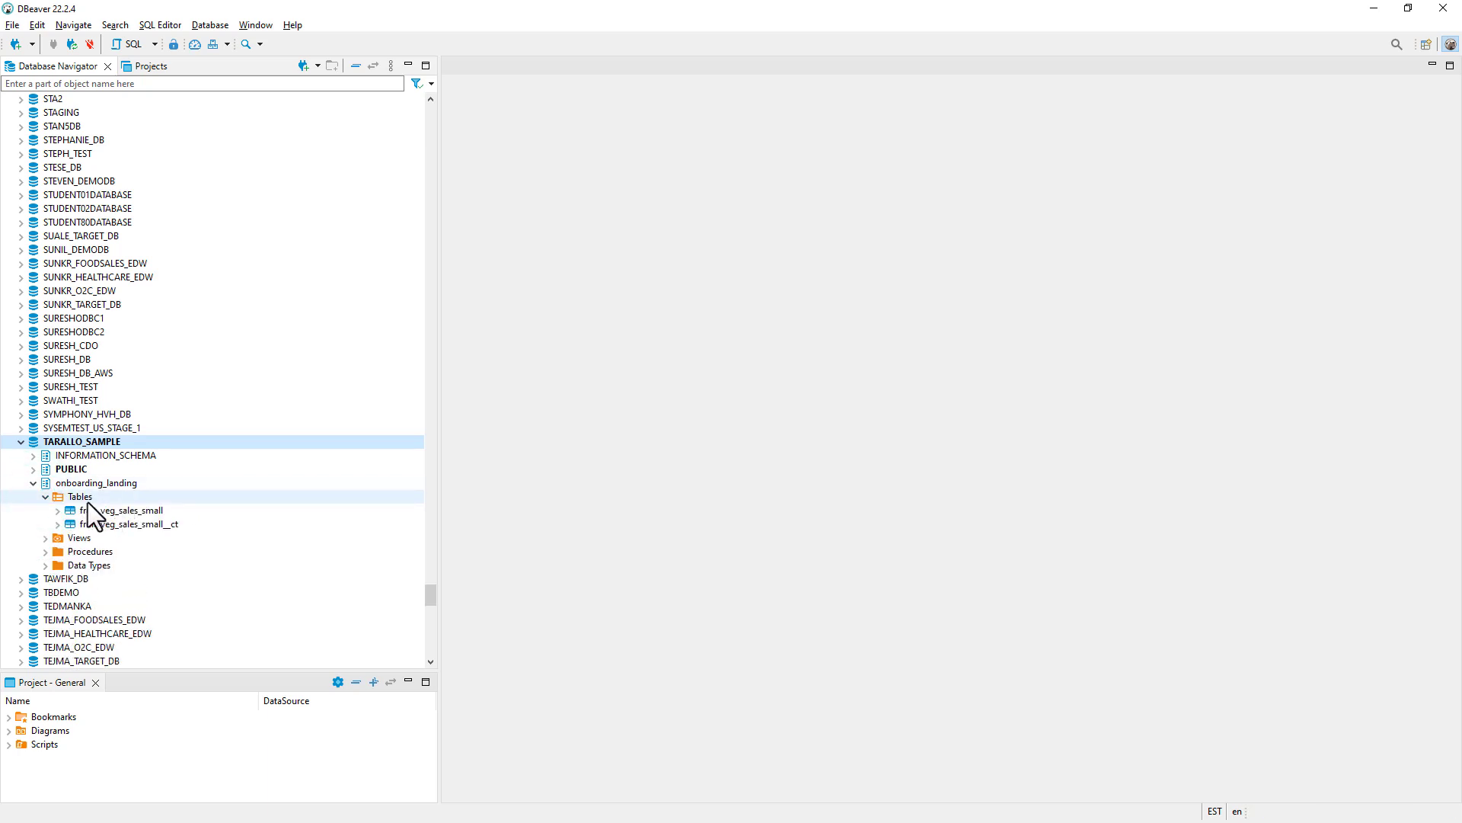
{"action": "right_click", "coordinate": [144, 512]}
{"action": "left_click", "coordinate": [202, 591]}
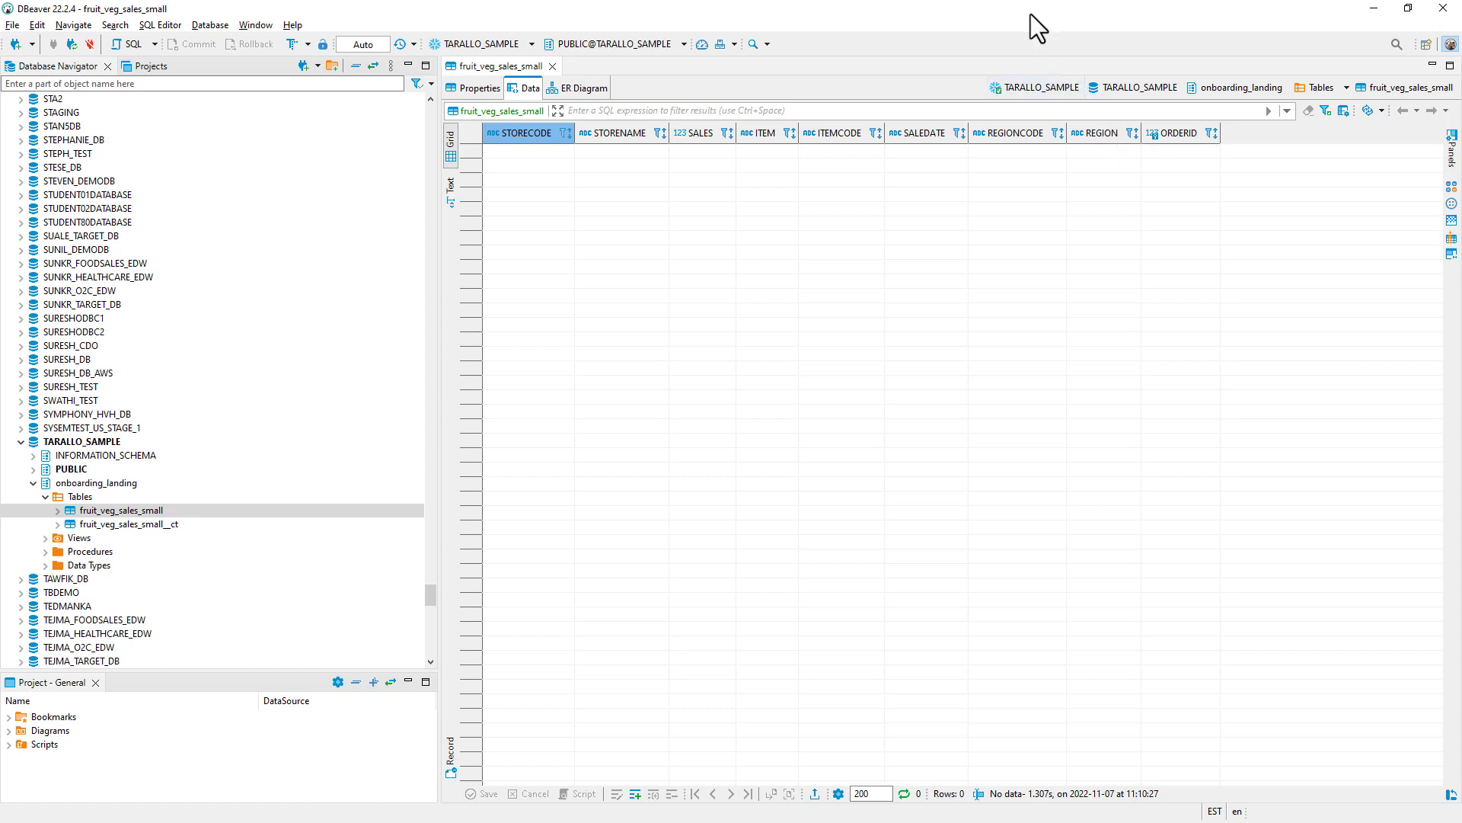
Step: Return to Qlik Cloud and run the Raw Data Landing Area asset
{"action": "left_click_drag", "start_coordinate": [1030, 14], "coordinate": [0, 156]}
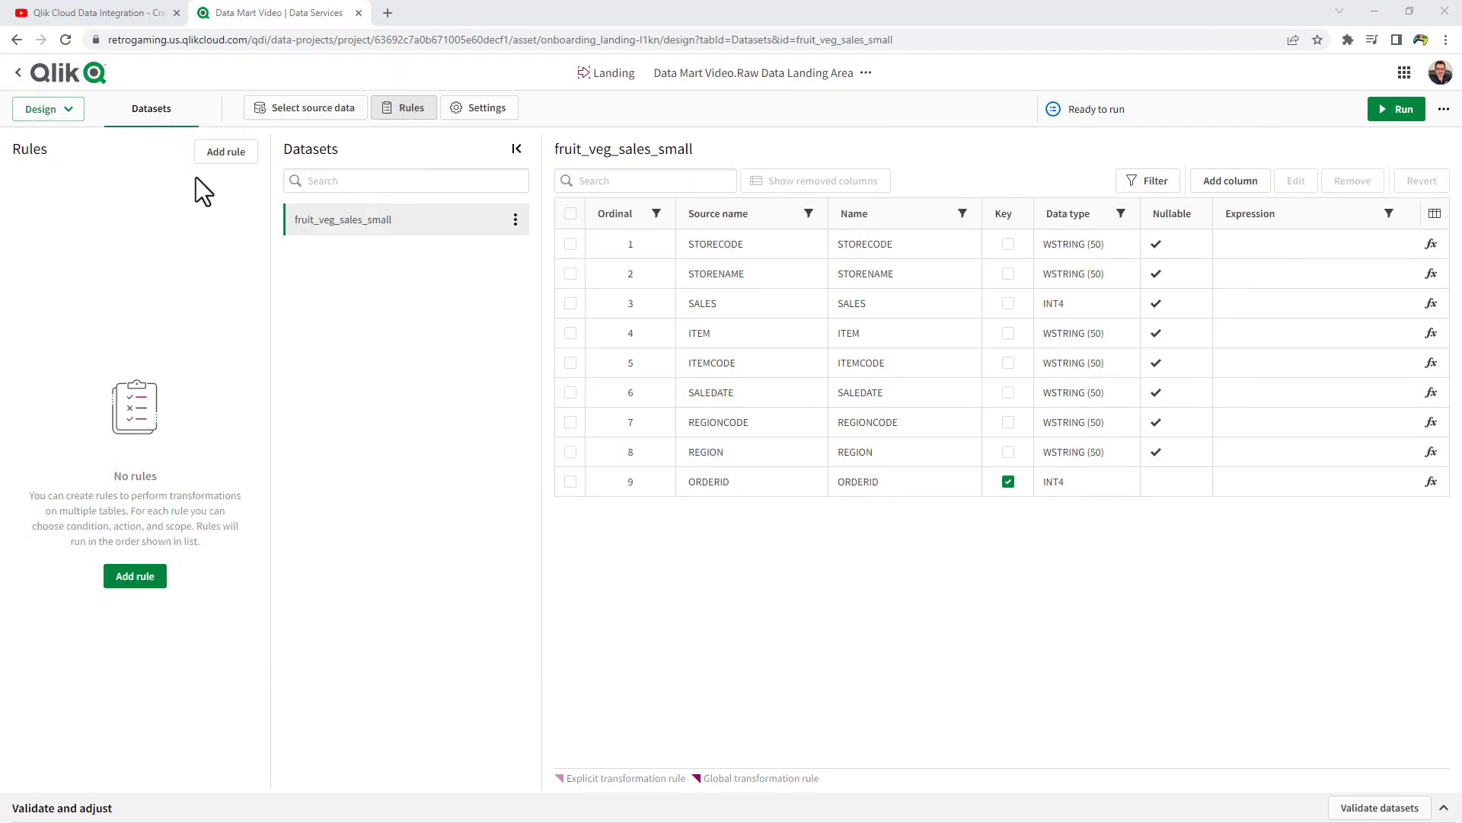
{"action": "left_click", "coordinate": [1401, 112]}
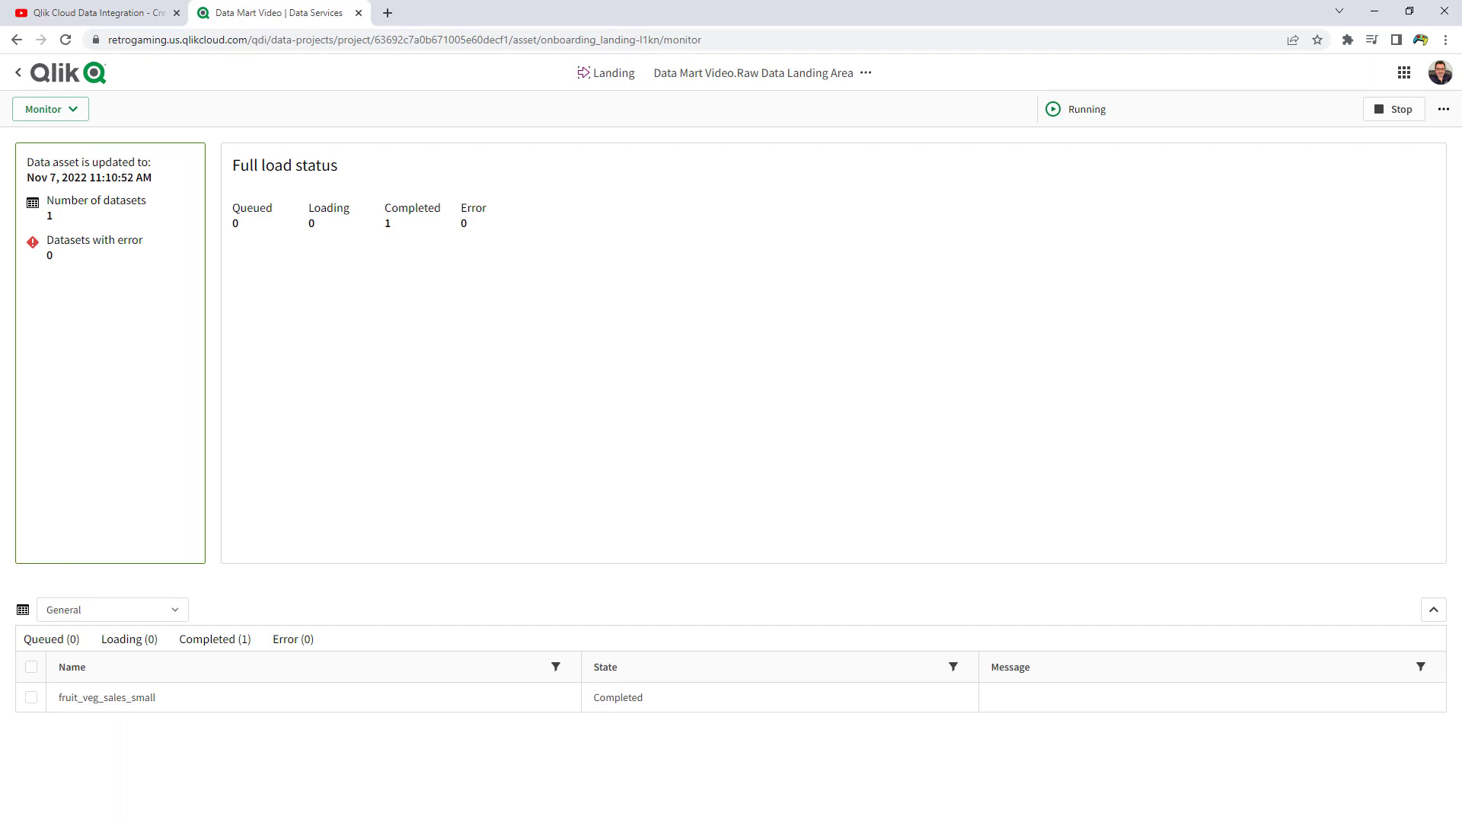
Step: Switch to DBeaver, close the open table data and refresh the TARALLO_SAMPLE database to list the landing tables again
{"action": "left_click_drag", "start_coordinate": [0, 125], "coordinate": [1014, 143]}
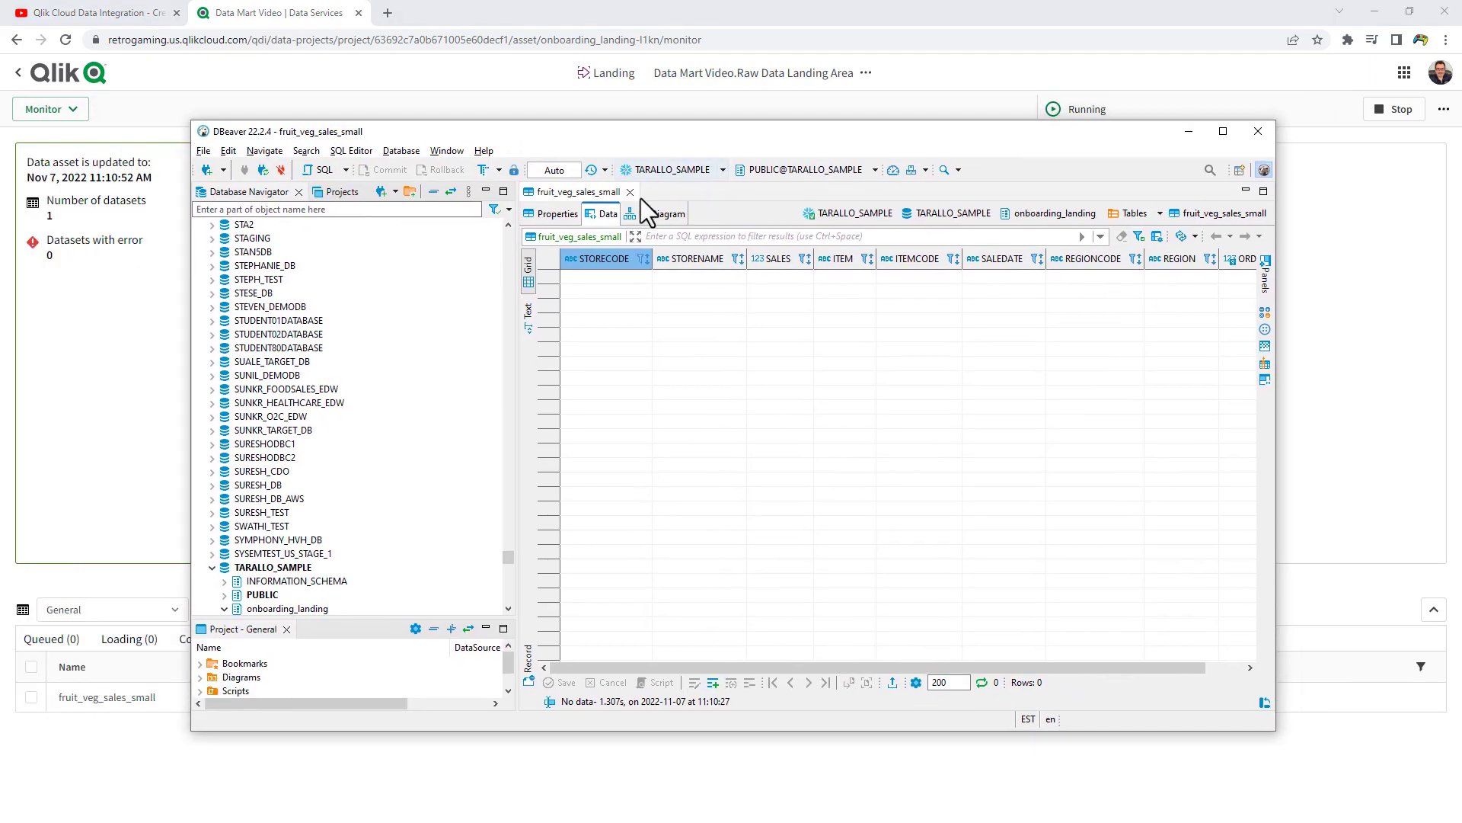
{"action": "left_click", "coordinate": [630, 192]}
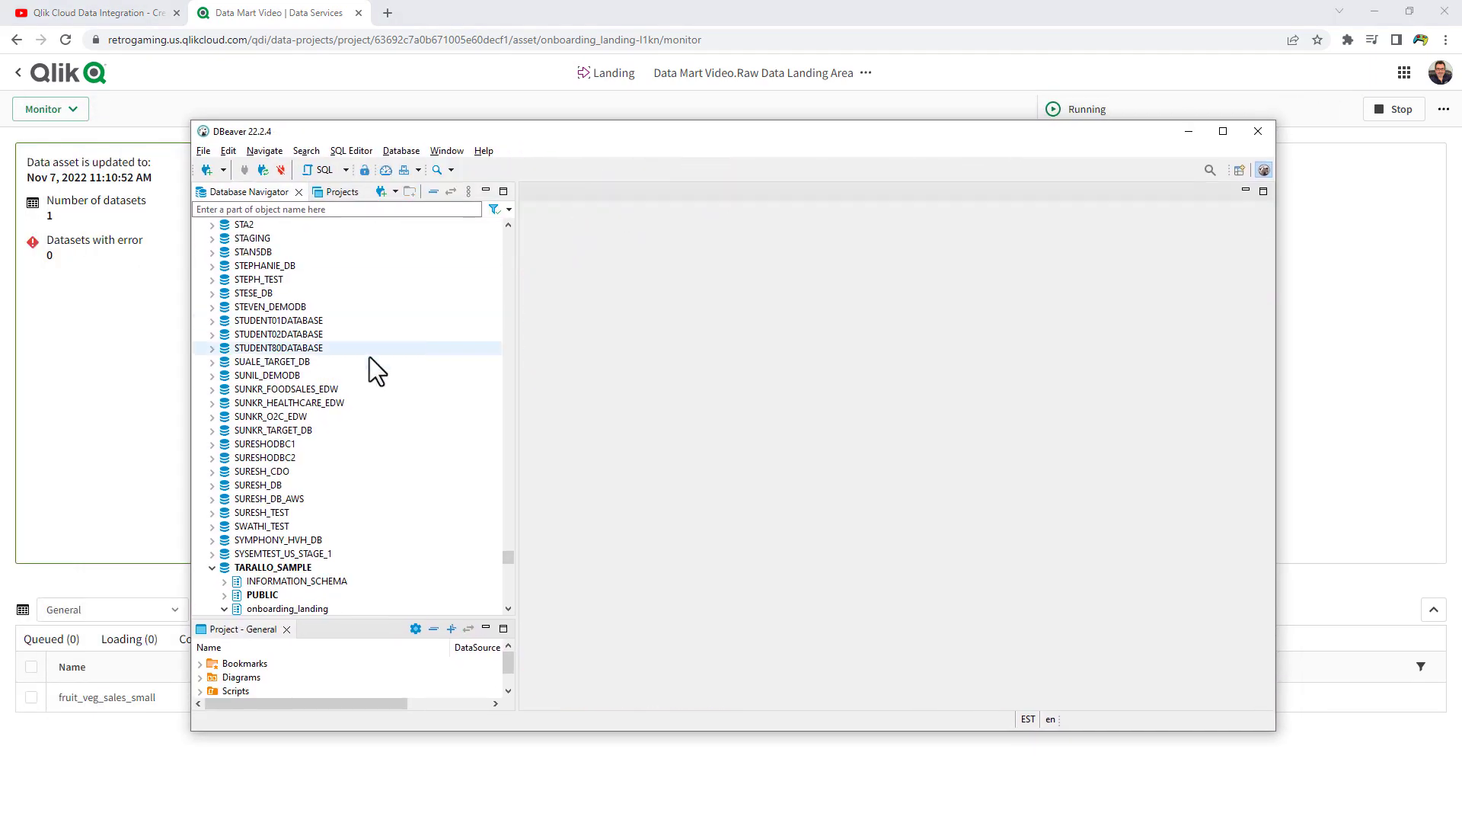
{"action": "left_click", "coordinate": [277, 606]}
{"action": "right_click", "coordinate": [280, 606]}
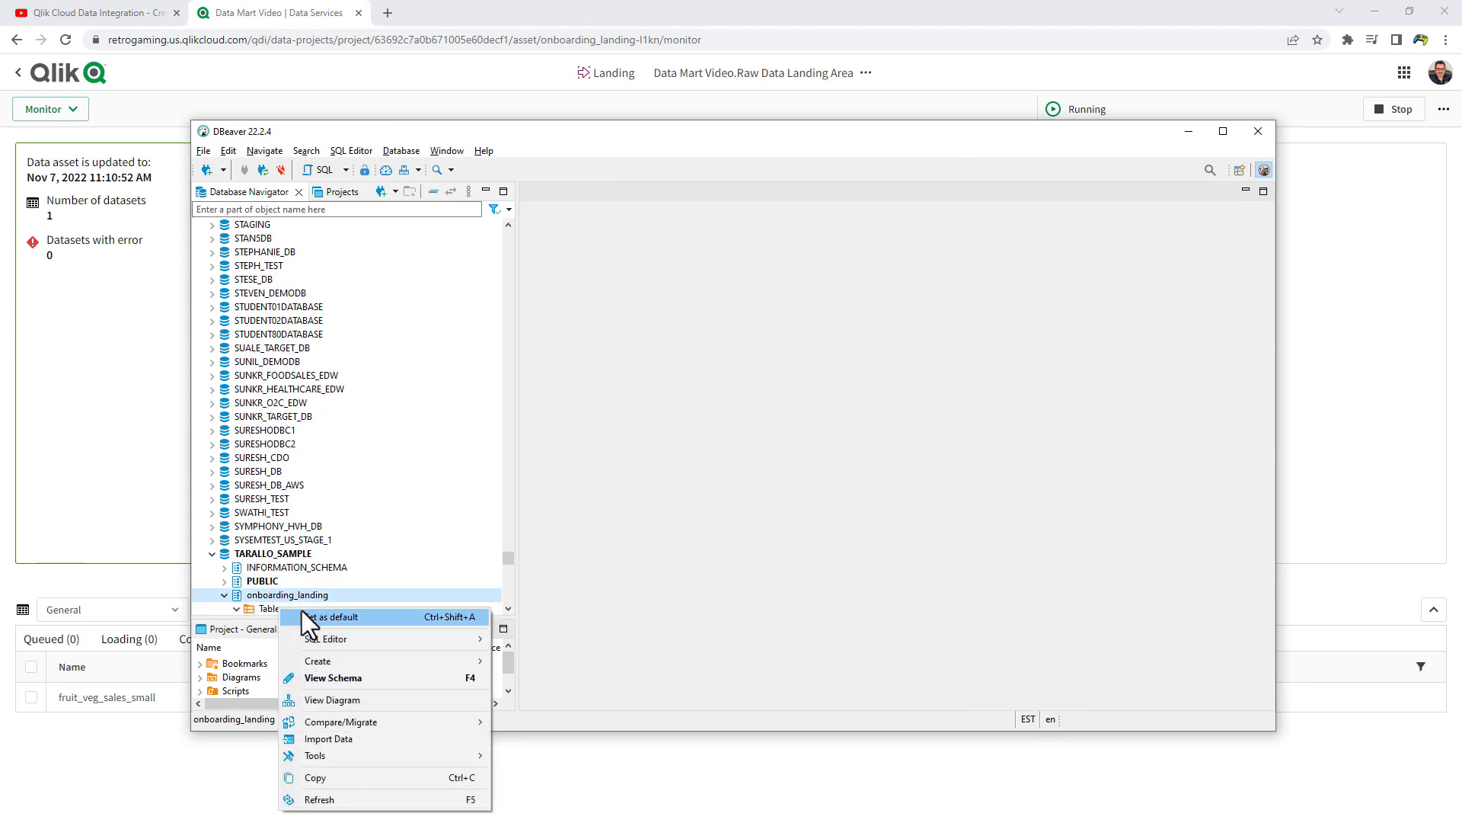
{"action": "right_click", "coordinate": [293, 552]}
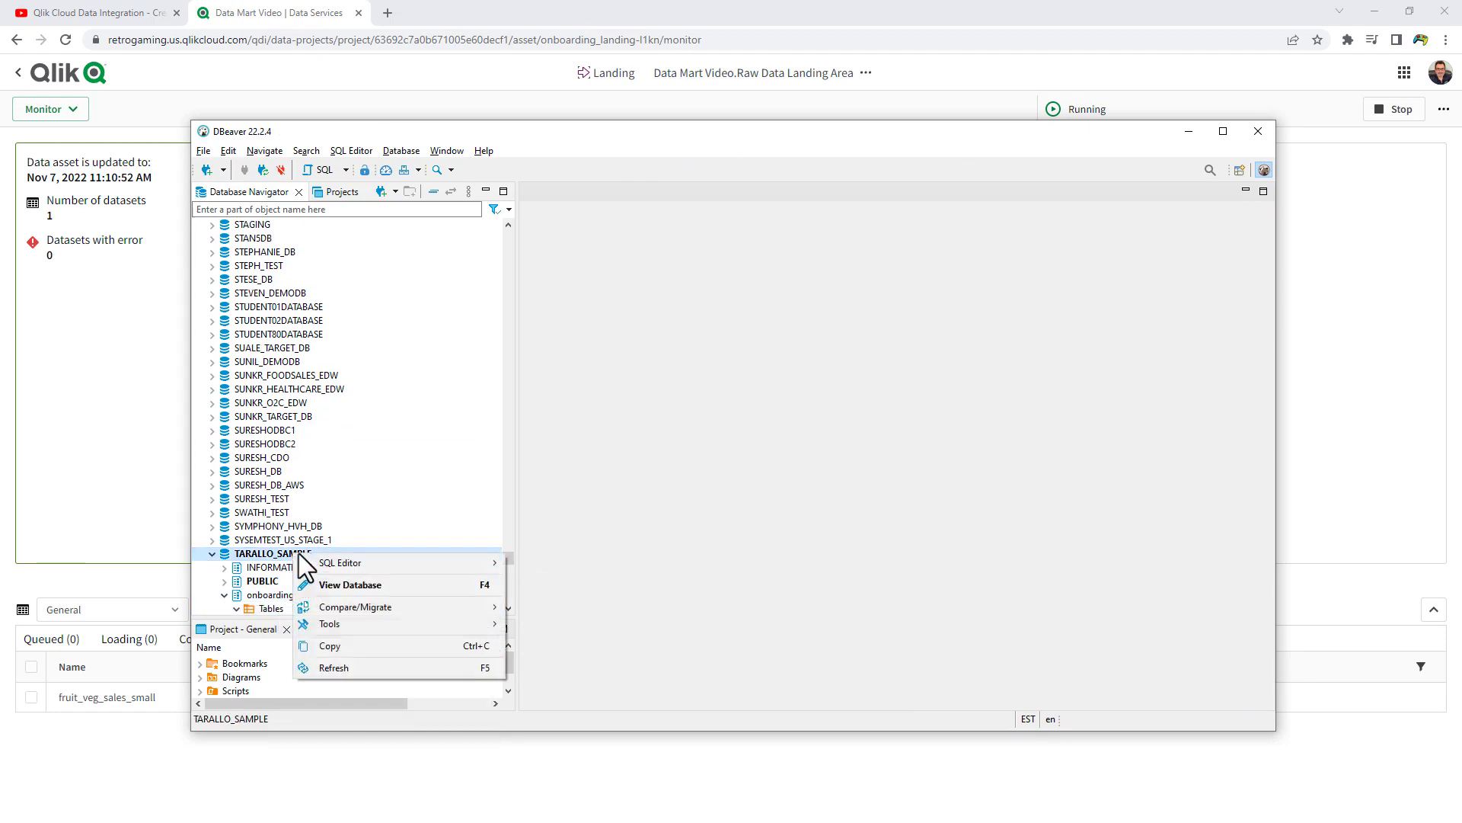
{"action": "left_click", "coordinate": [356, 664]}
{"action": "scroll", "coordinate": [508, 563], "scroll_direction": "down", "scroll_amount": 4}
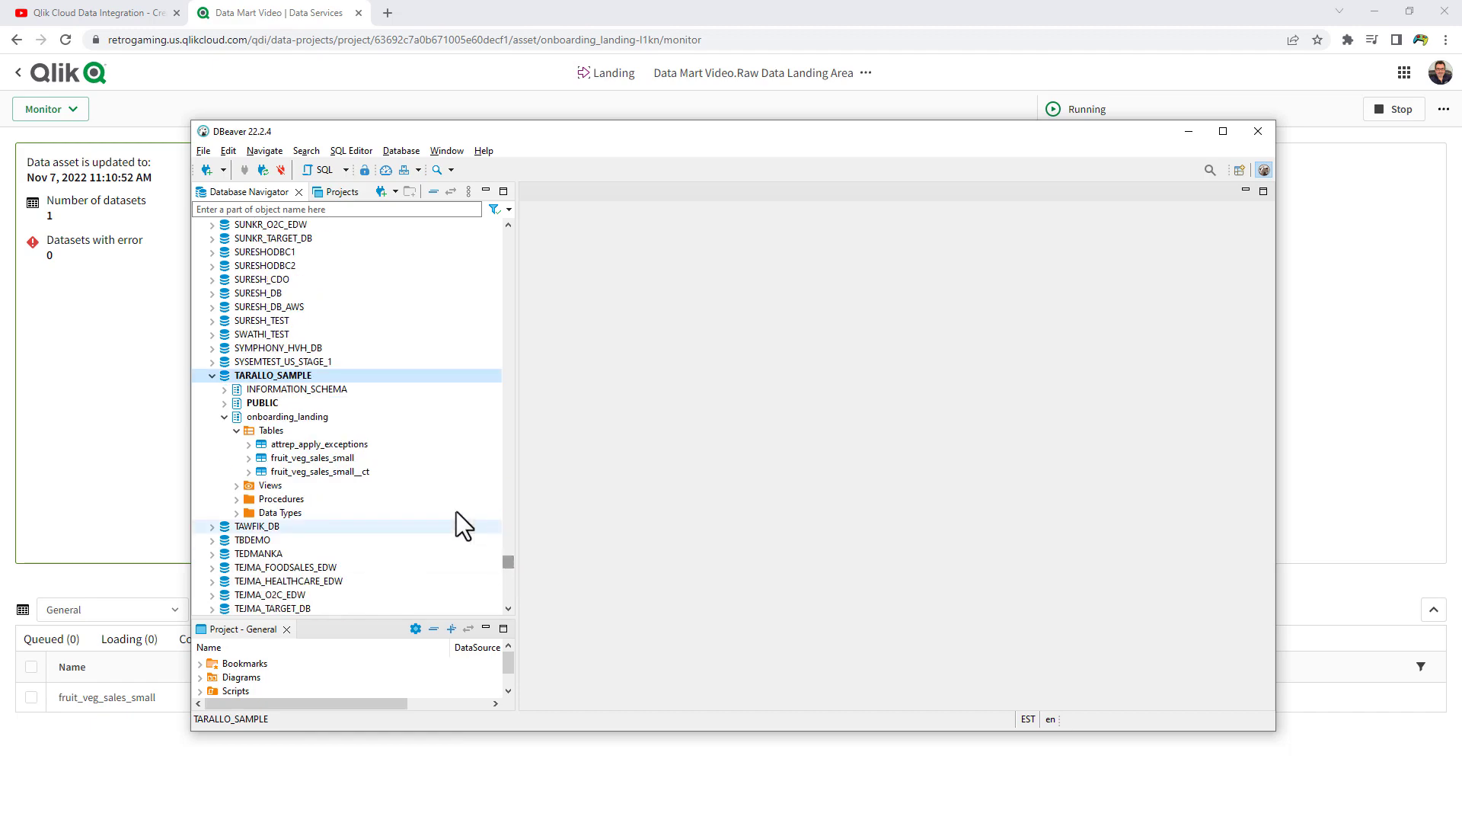
Step: View the data of the fruit_veg_sales_small landing table and examine its rows across the columns
{"action": "right_click", "coordinate": [336, 456]}
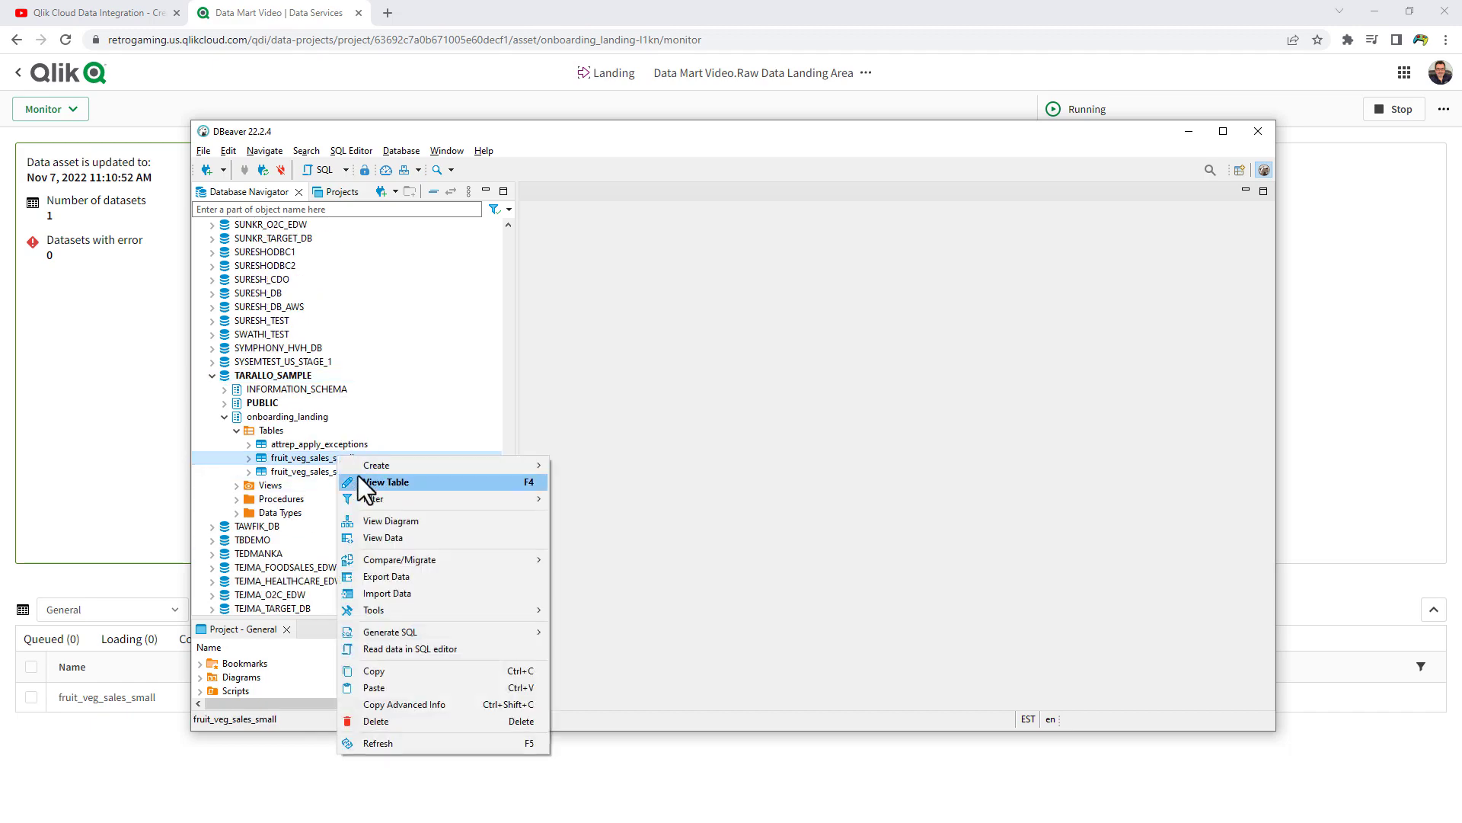
{"action": "left_click", "coordinate": [391, 541]}
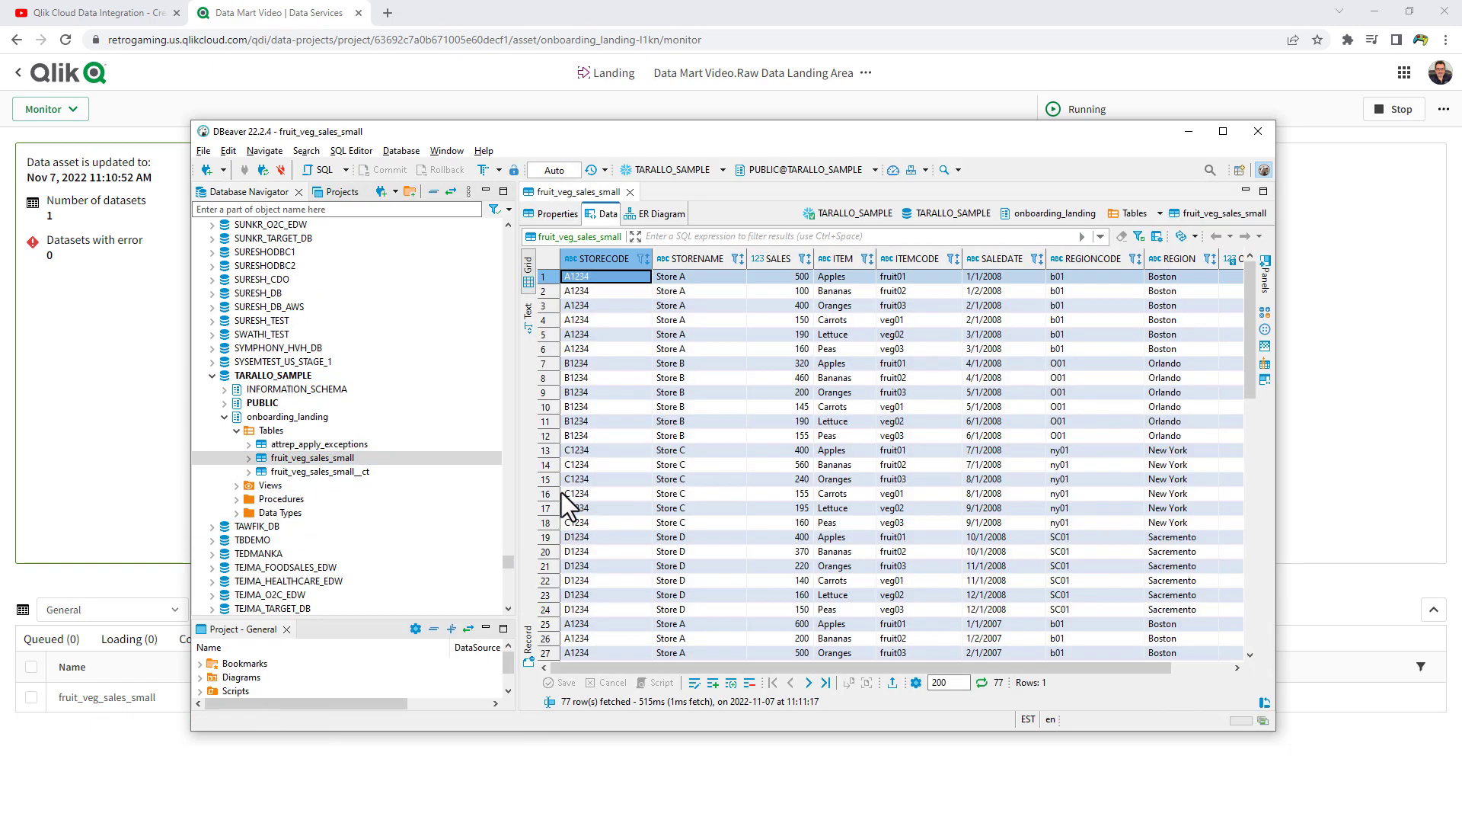
{"action": "left_click", "coordinate": [980, 666]}
{"action": "left_click_drag", "start_coordinate": [979, 666], "coordinate": [937, 665]}
Step: Return to the Data Mart Video pipeline in Qlik Cloud and open the Standardize Data storage asset
{"action": "left_click_drag", "start_coordinate": [1037, 131], "coordinate": [0, 179]}
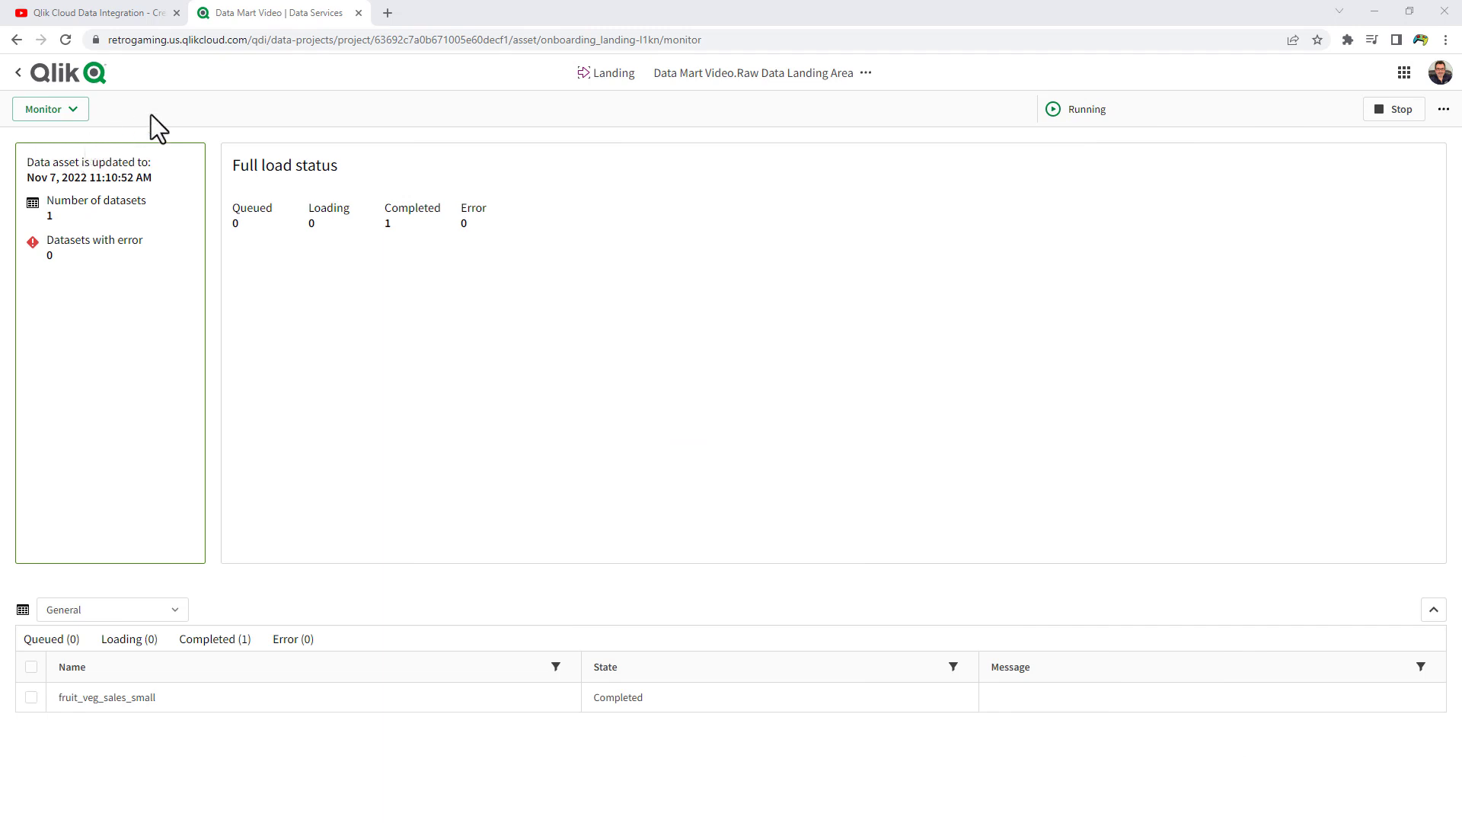
{"action": "left_click", "coordinate": [57, 86]}
{"action": "mouse_move", "coordinate": [737, 492]}
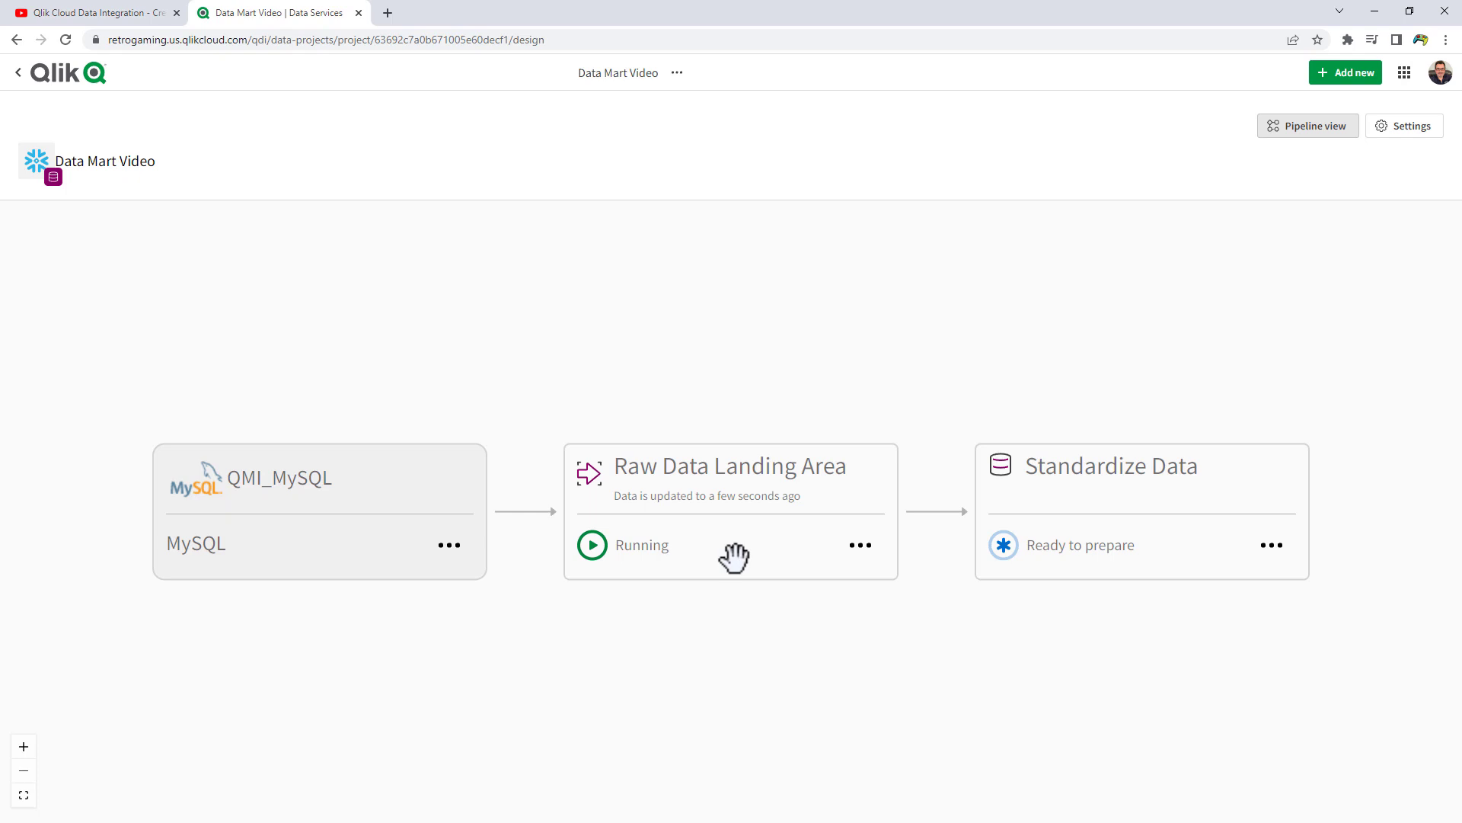
{"action": "left_click_drag", "start_coordinate": [736, 641], "coordinate": [629, 594]}
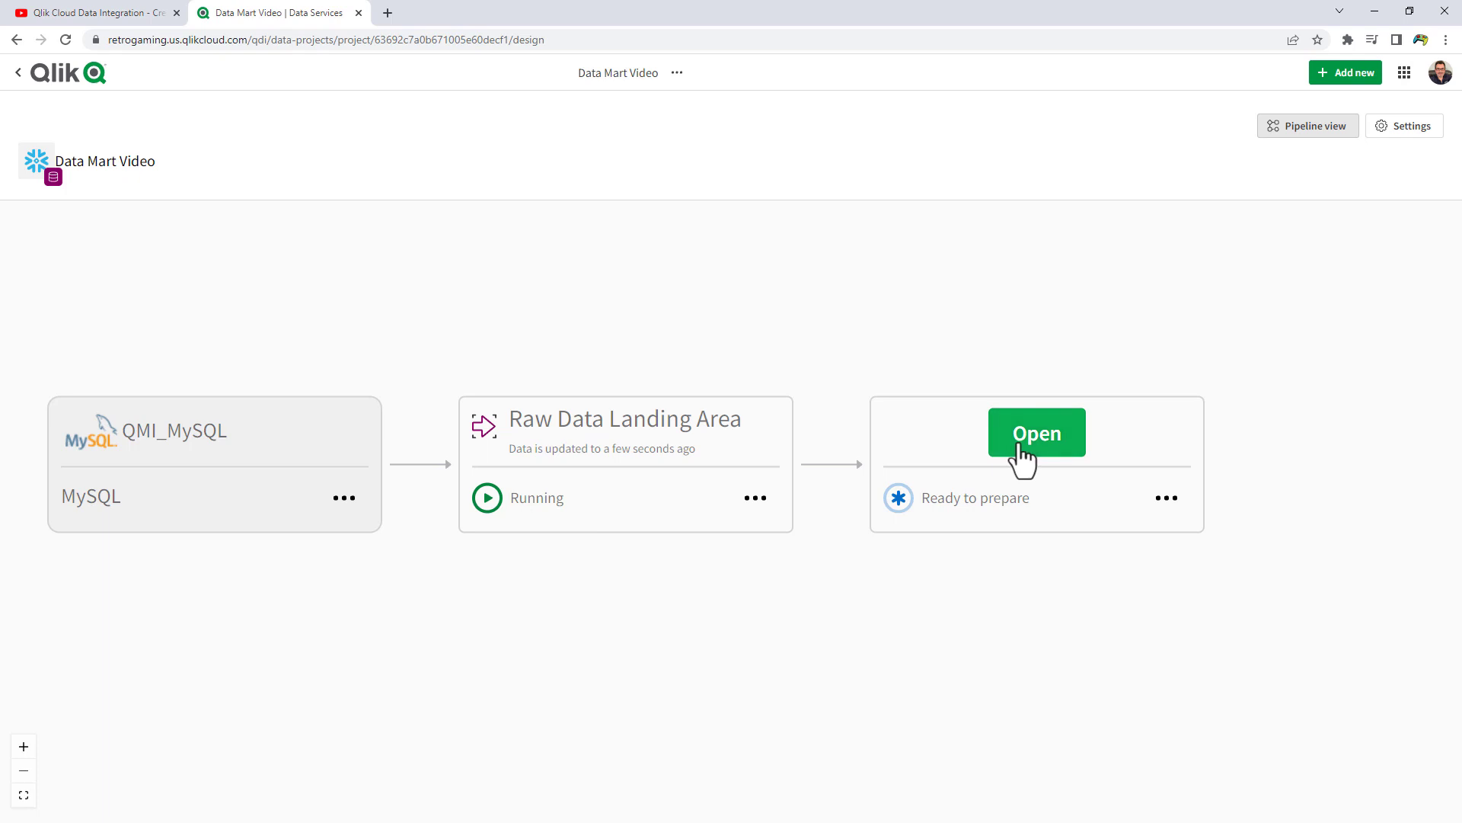
{"action": "left_click", "coordinate": [1019, 445]}
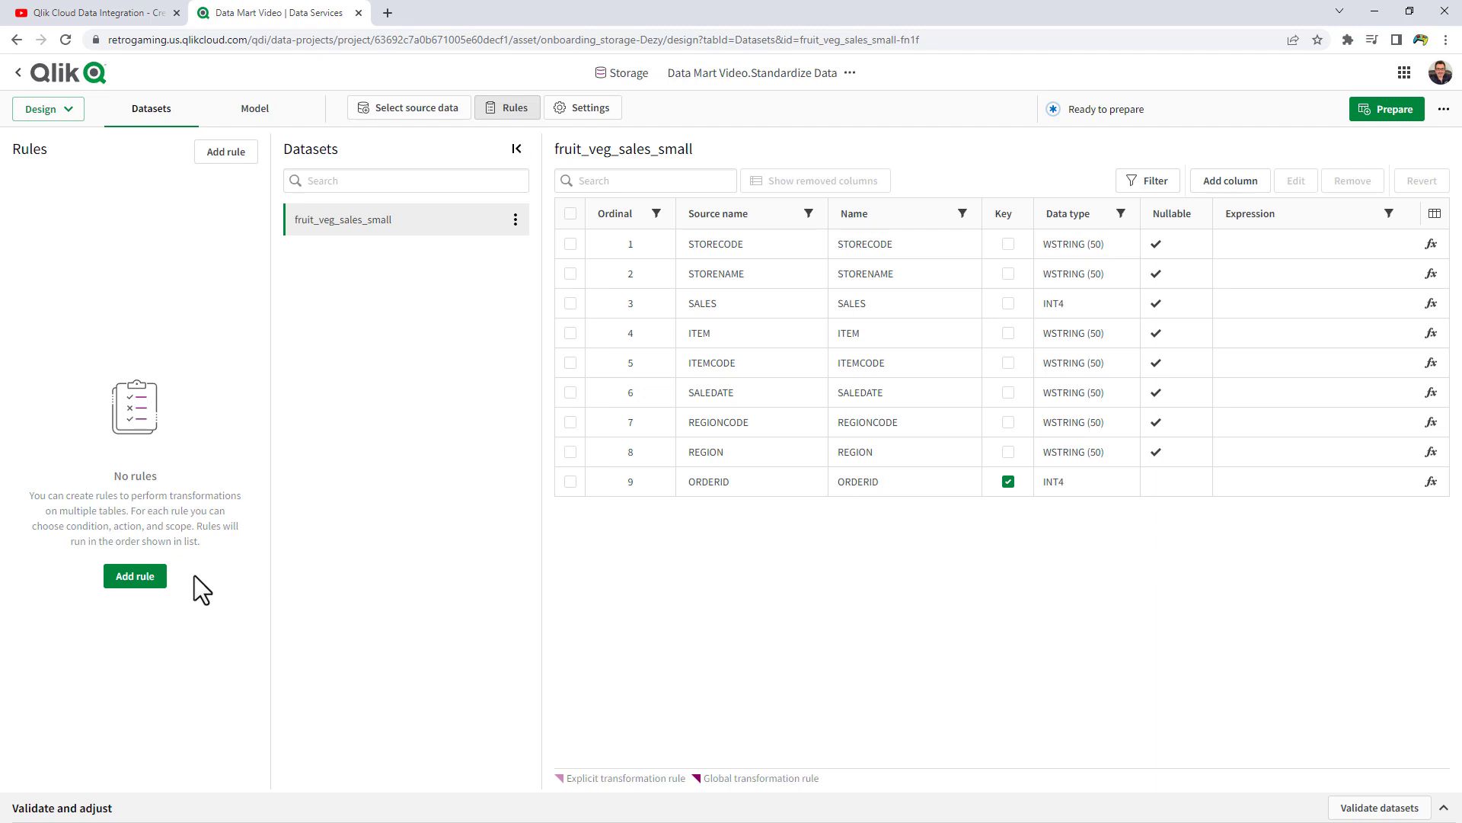
Step: Add a Convert data type rule that changes WSTRING columns in all source datasets to STRING with length 50
{"action": "left_click", "coordinate": [135, 577]}
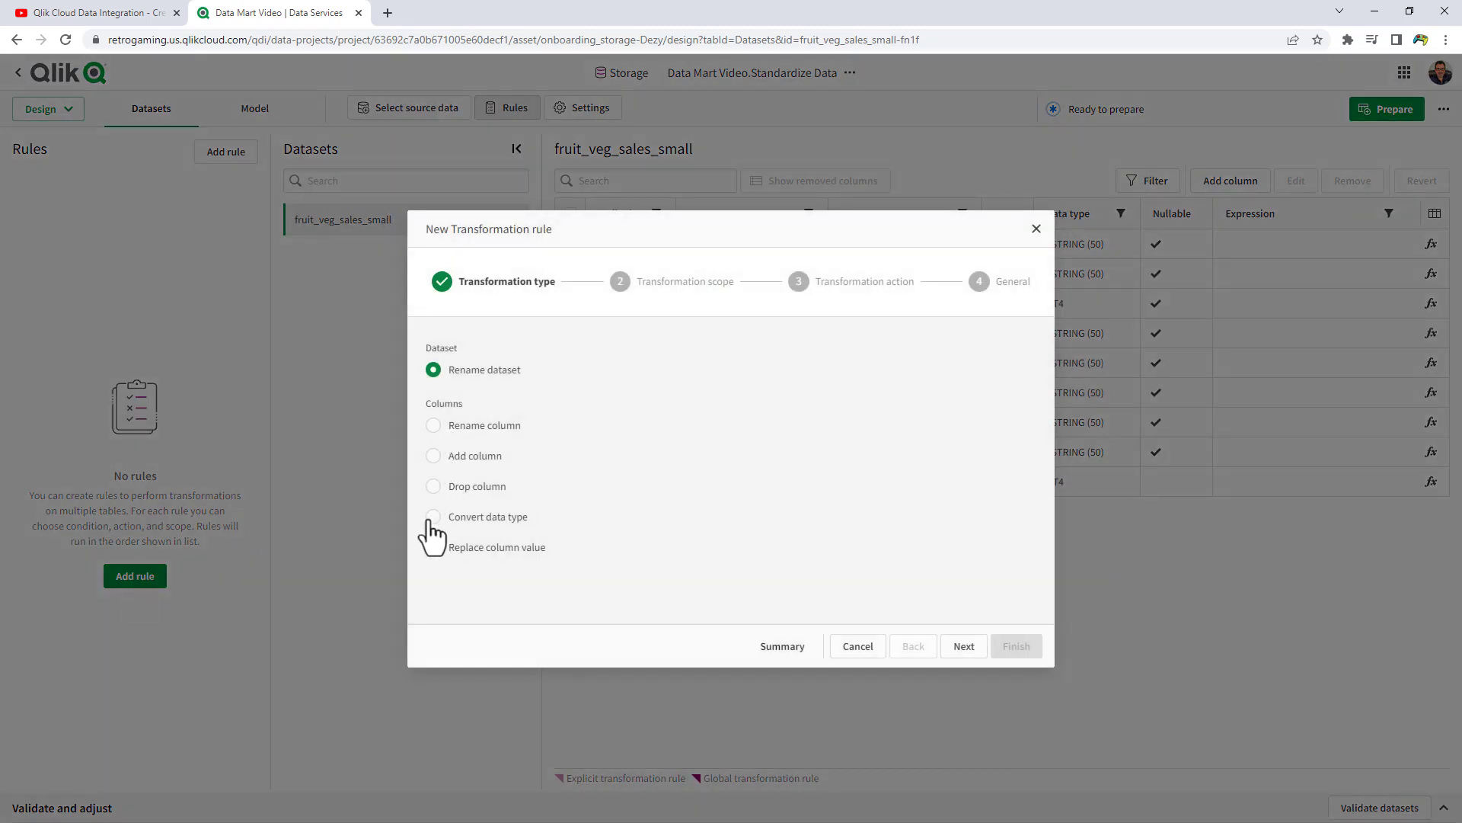
{"action": "left_click", "coordinate": [432, 519]}
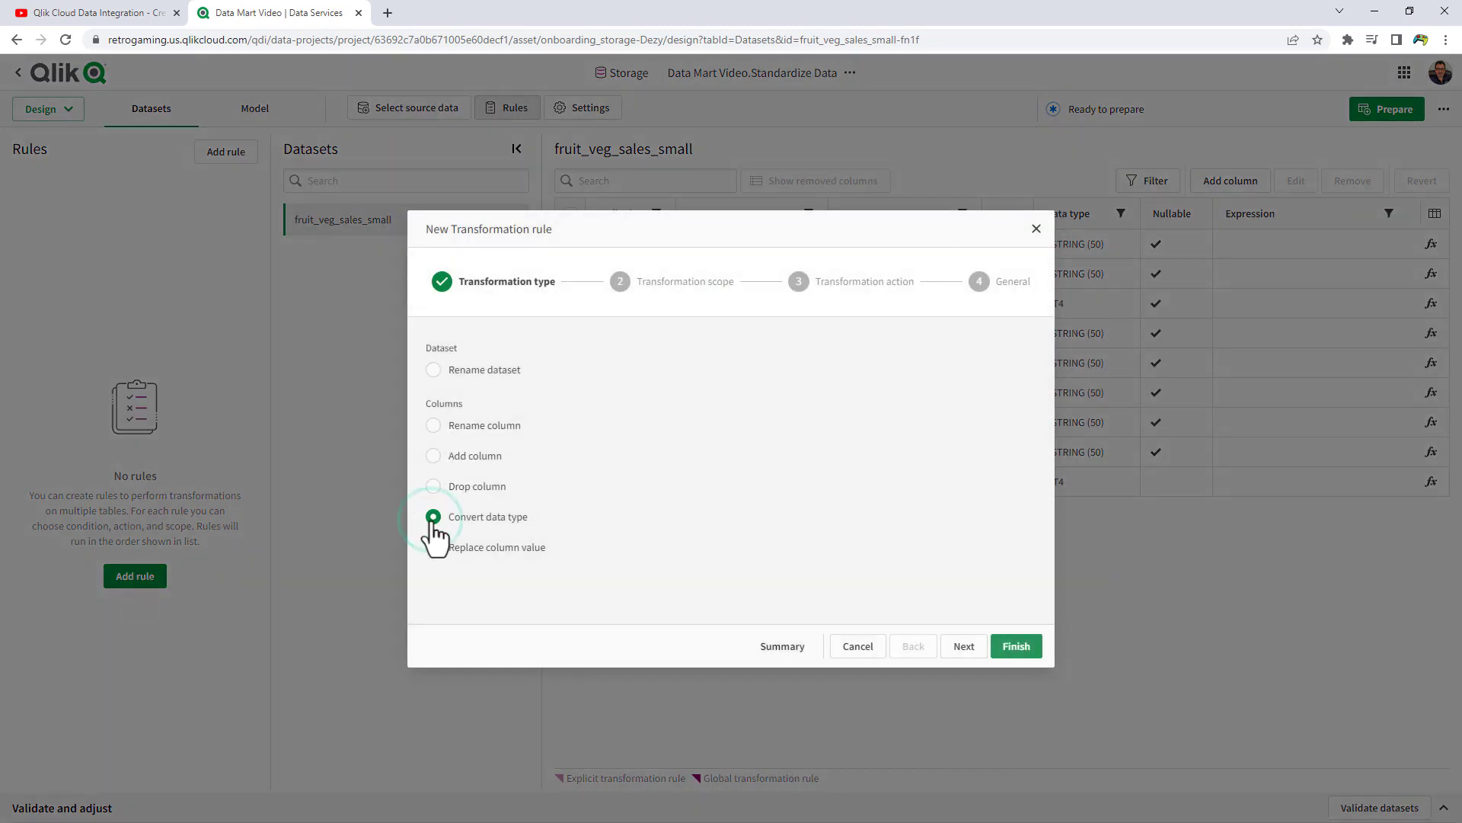
{"action": "left_click", "coordinate": [974, 649]}
{"action": "left_click", "coordinate": [546, 455]}
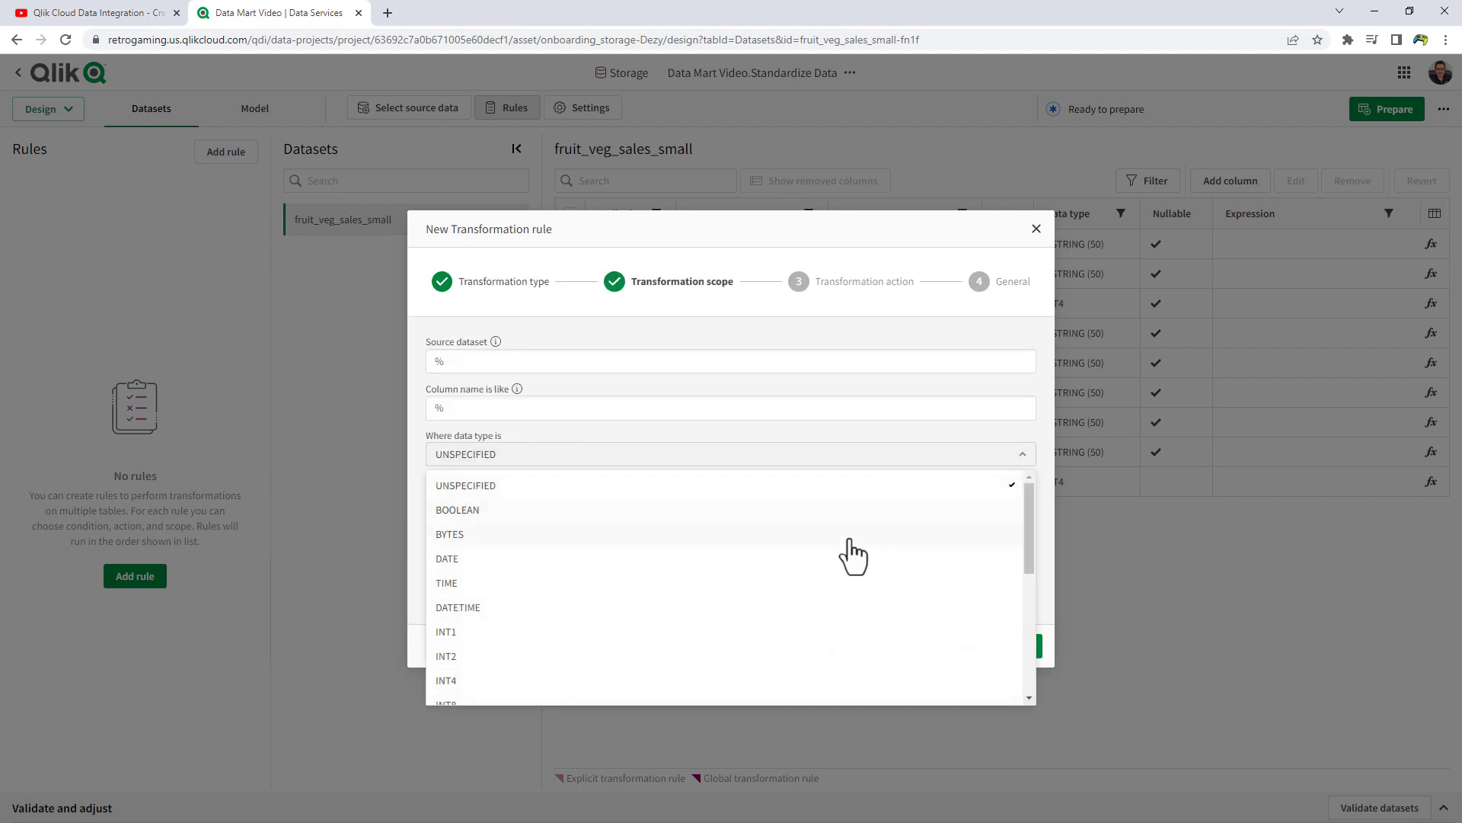
{"action": "scroll", "coordinate": [617, 636], "scroll_direction": "down", "scroll_amount": 4}
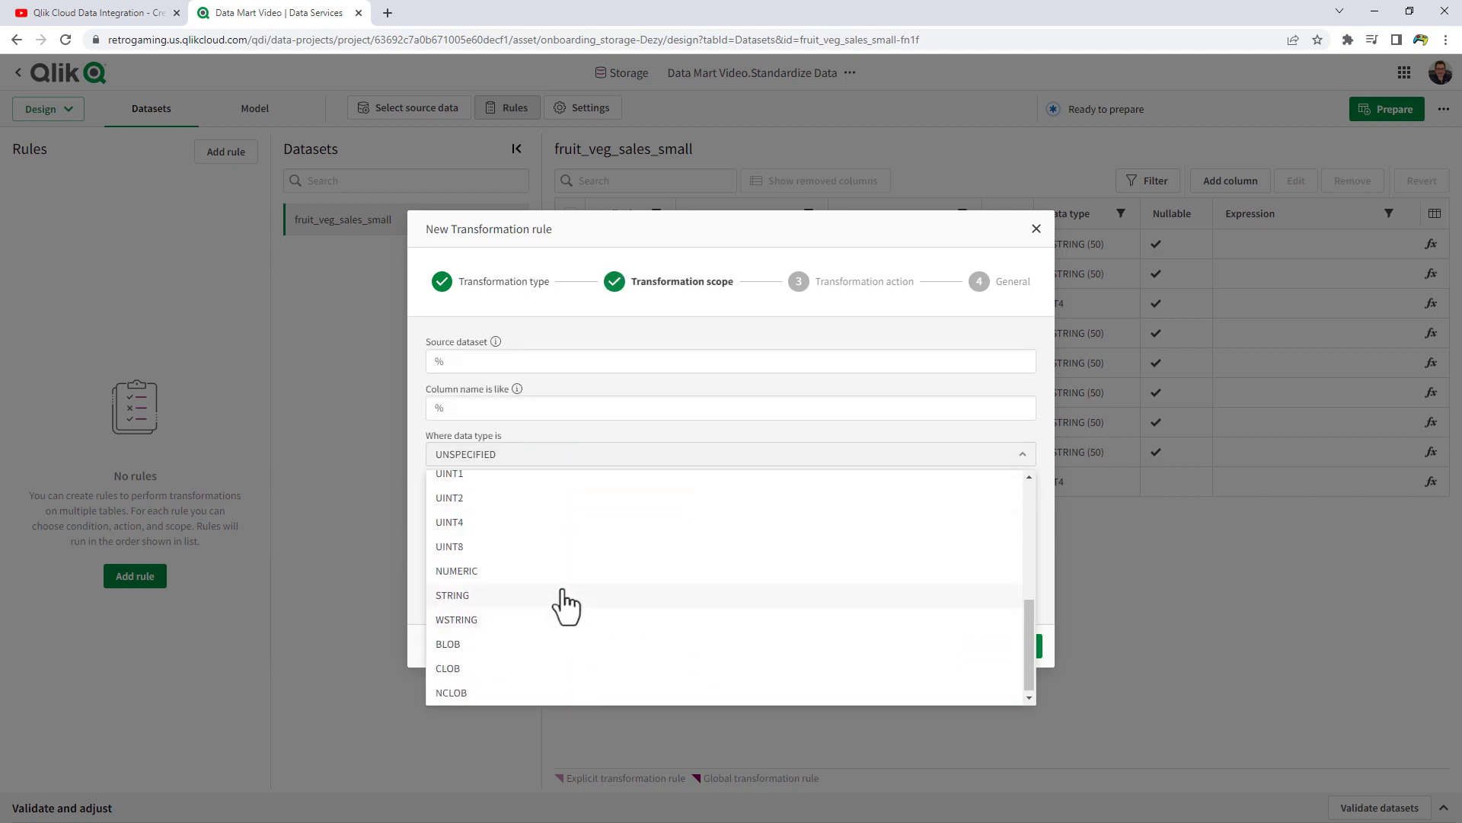
{"action": "left_click", "coordinate": [562, 620]}
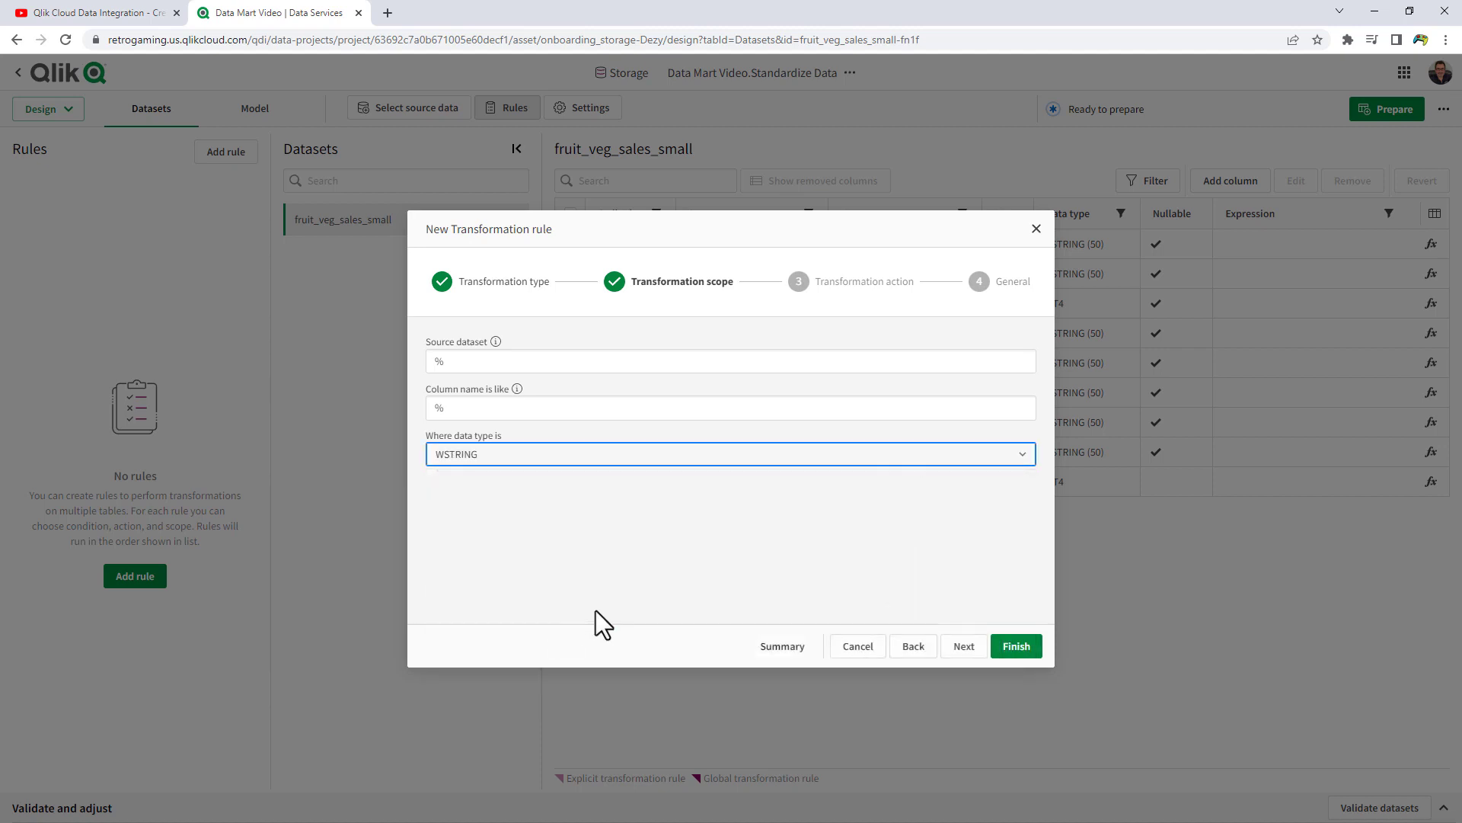
{"action": "left_click", "coordinate": [964, 647]}
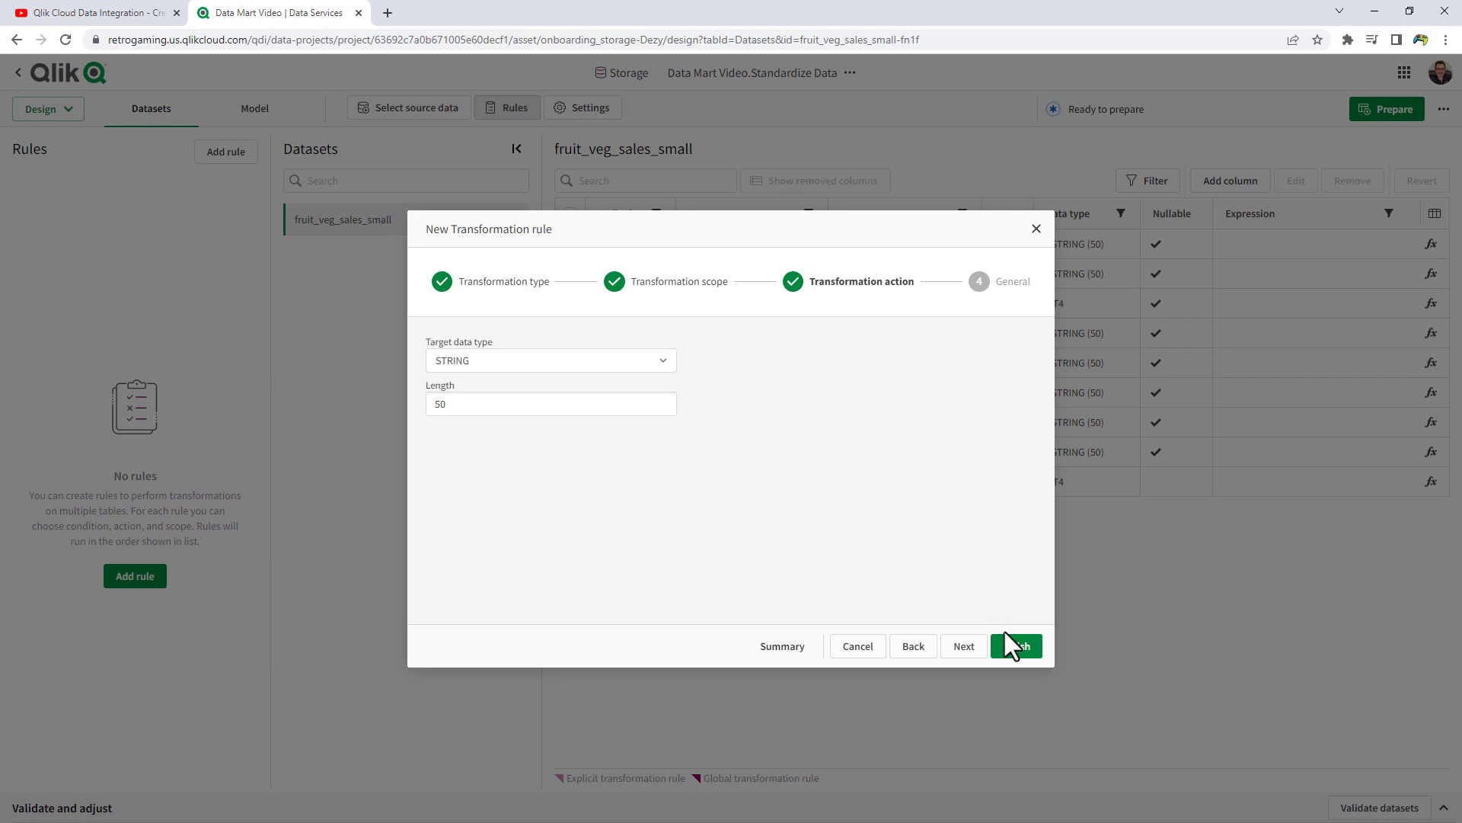
{"action": "left_click", "coordinate": [1017, 651]}
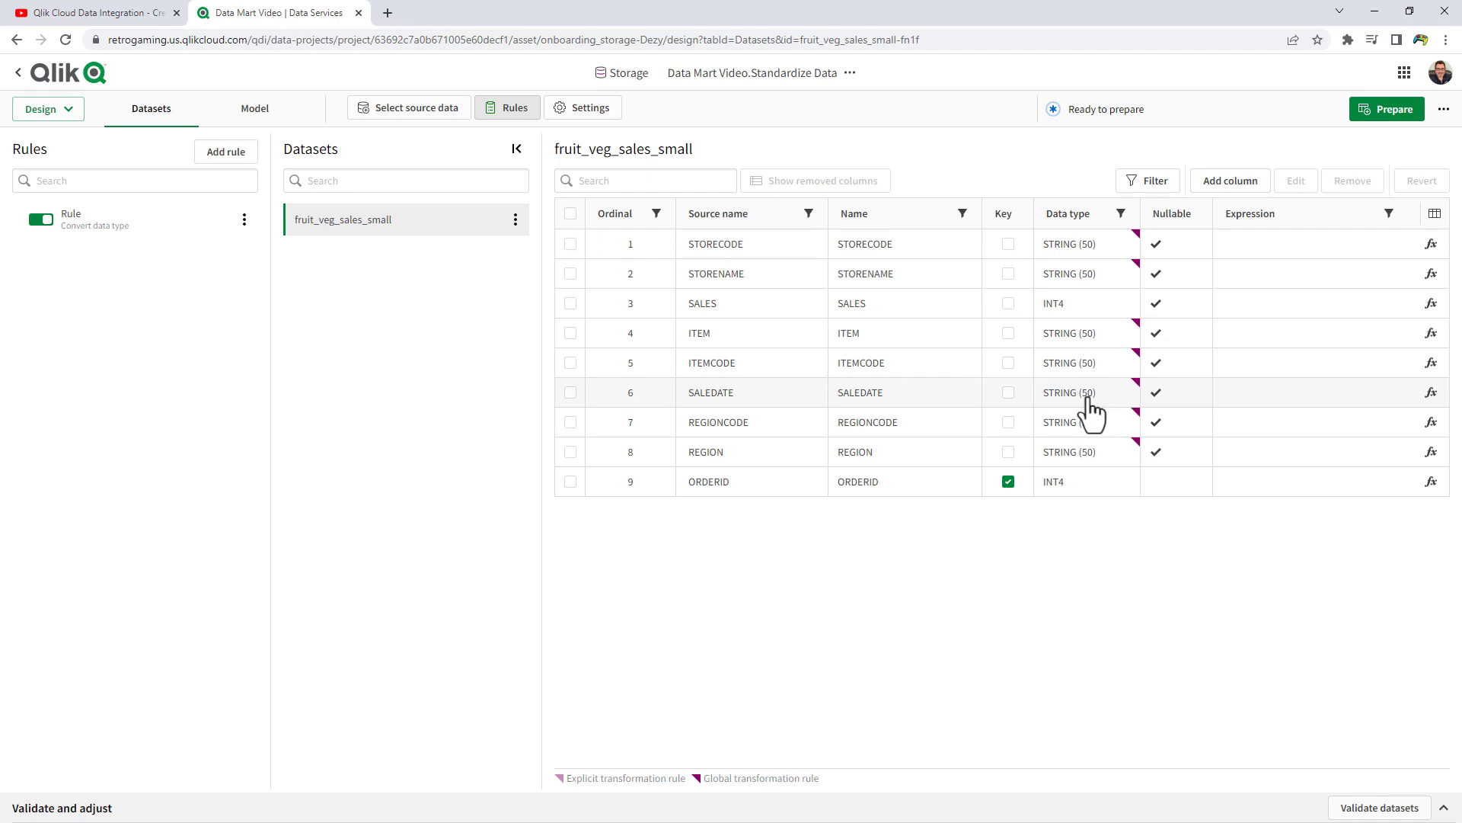
Step: Rename the fruit_veg_sales_small dataset to standardize_data
{"action": "left_click", "coordinate": [516, 220]}
{"action": "left_click", "coordinate": [549, 276]}
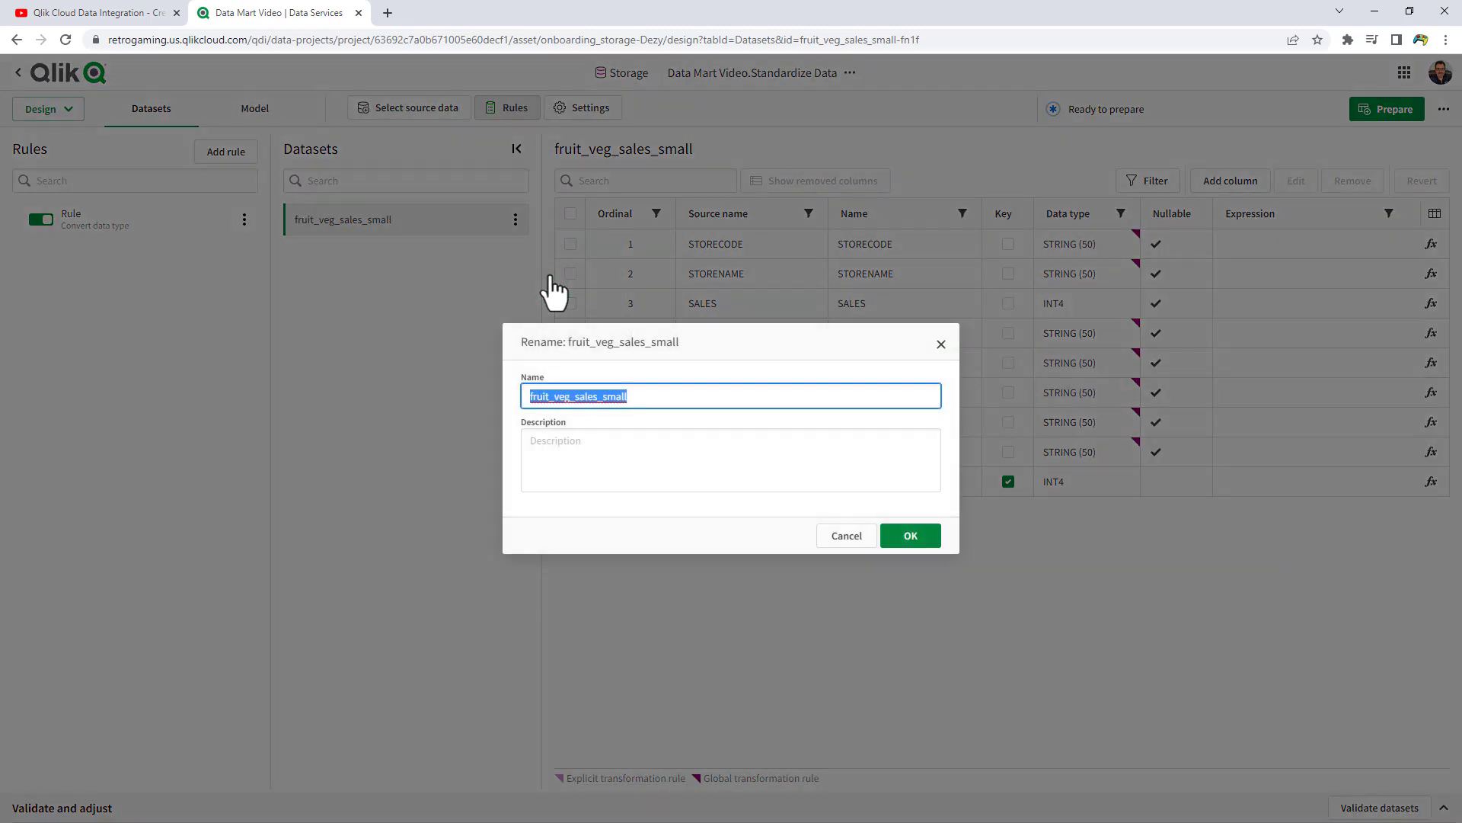
{"action": "type", "text": "stan"}
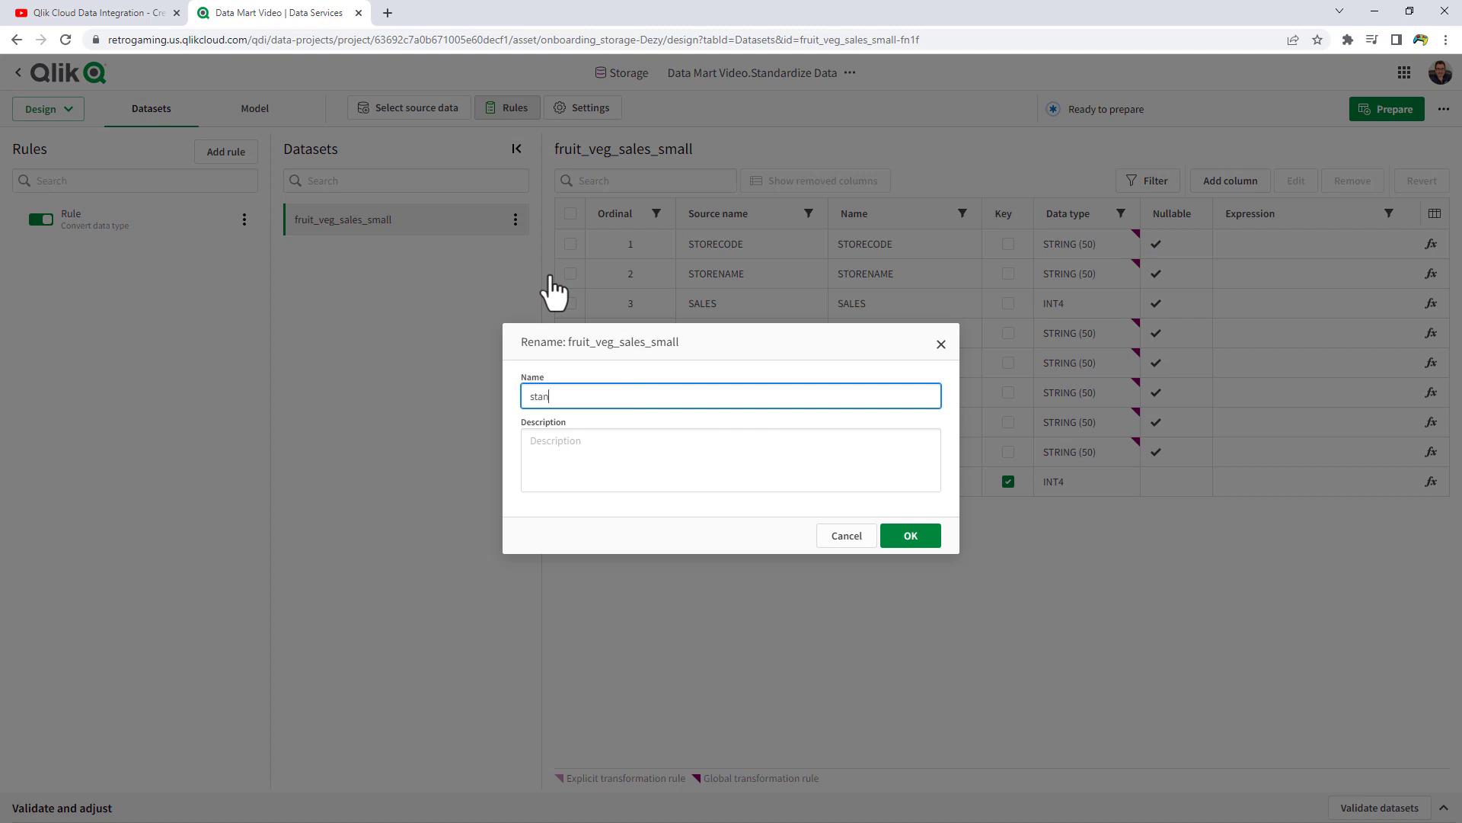
{"action": "type", "text": "dardize_data"}
{"action": "left_click", "coordinate": [910, 537]}
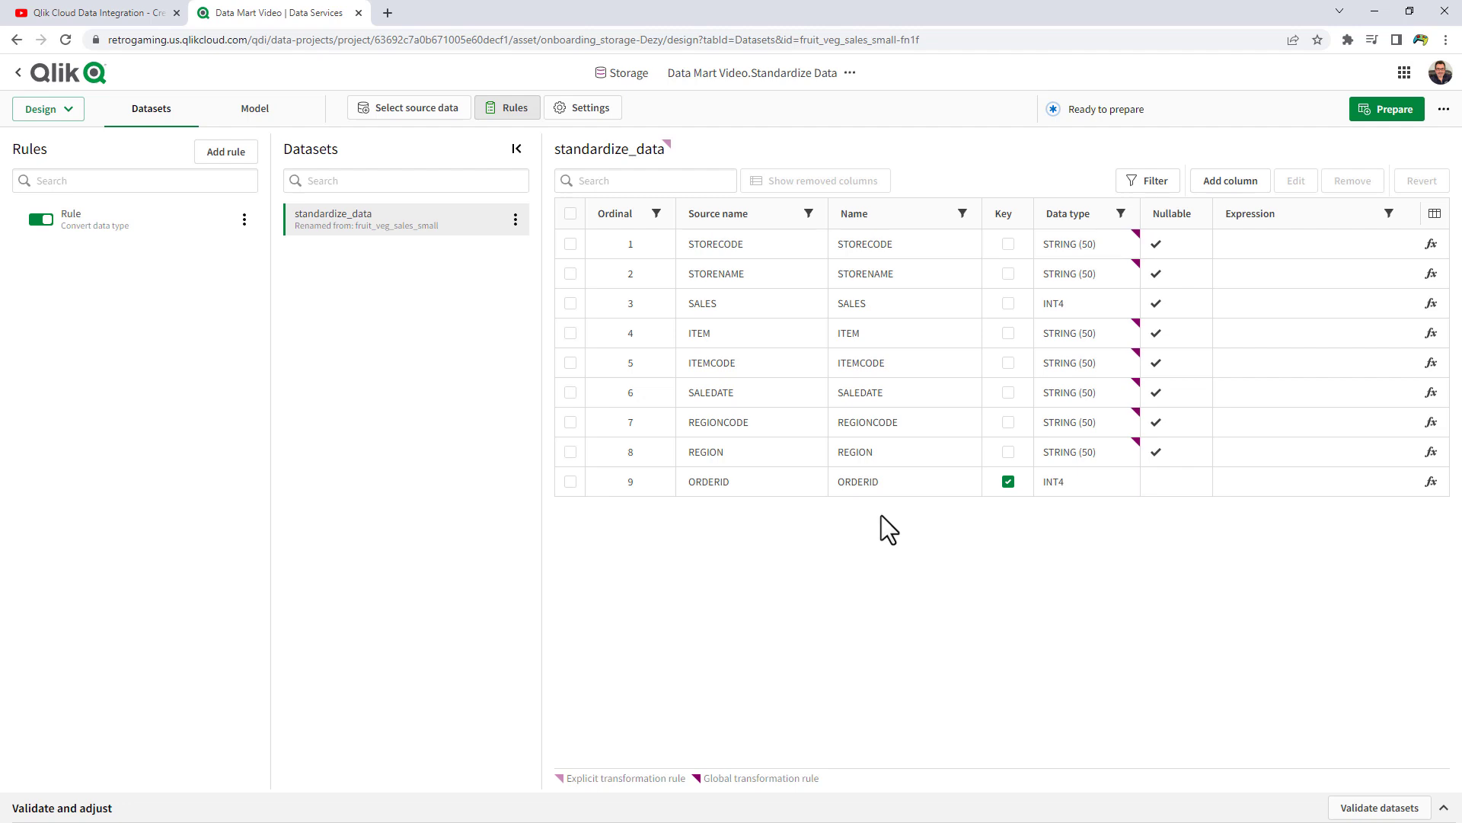
Step: Mark STORECODE, ITEMCODE and REGIONCODE as key columns of standardize_data and remove the key from ORDERID
{"action": "left_click", "coordinate": [1015, 250]}
{"action": "left_click", "coordinate": [1008, 245]}
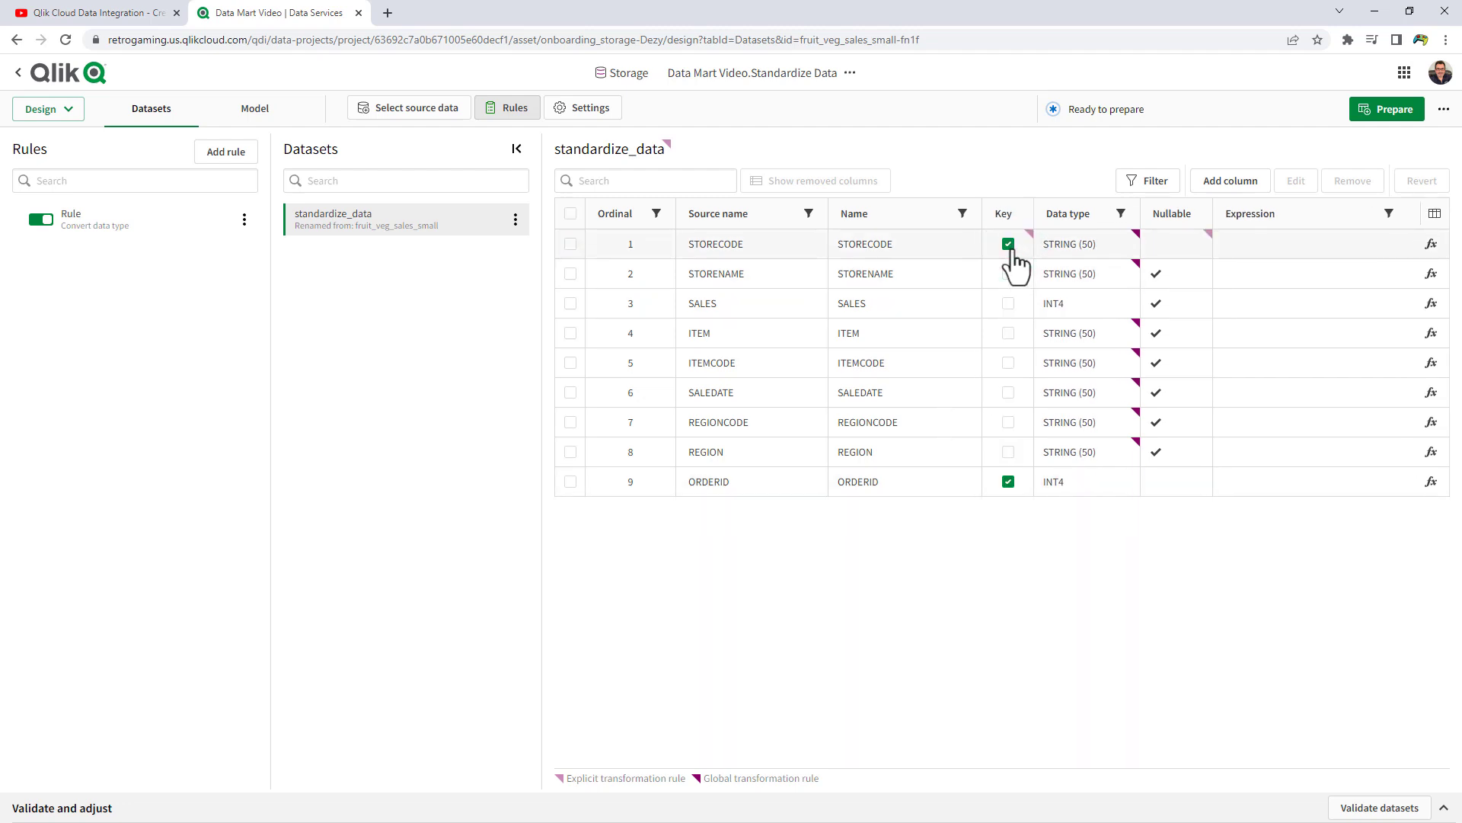
{"action": "left_click", "coordinate": [1012, 362]}
{"action": "left_click", "coordinate": [1010, 362]}
{"action": "left_click", "coordinate": [1009, 423]}
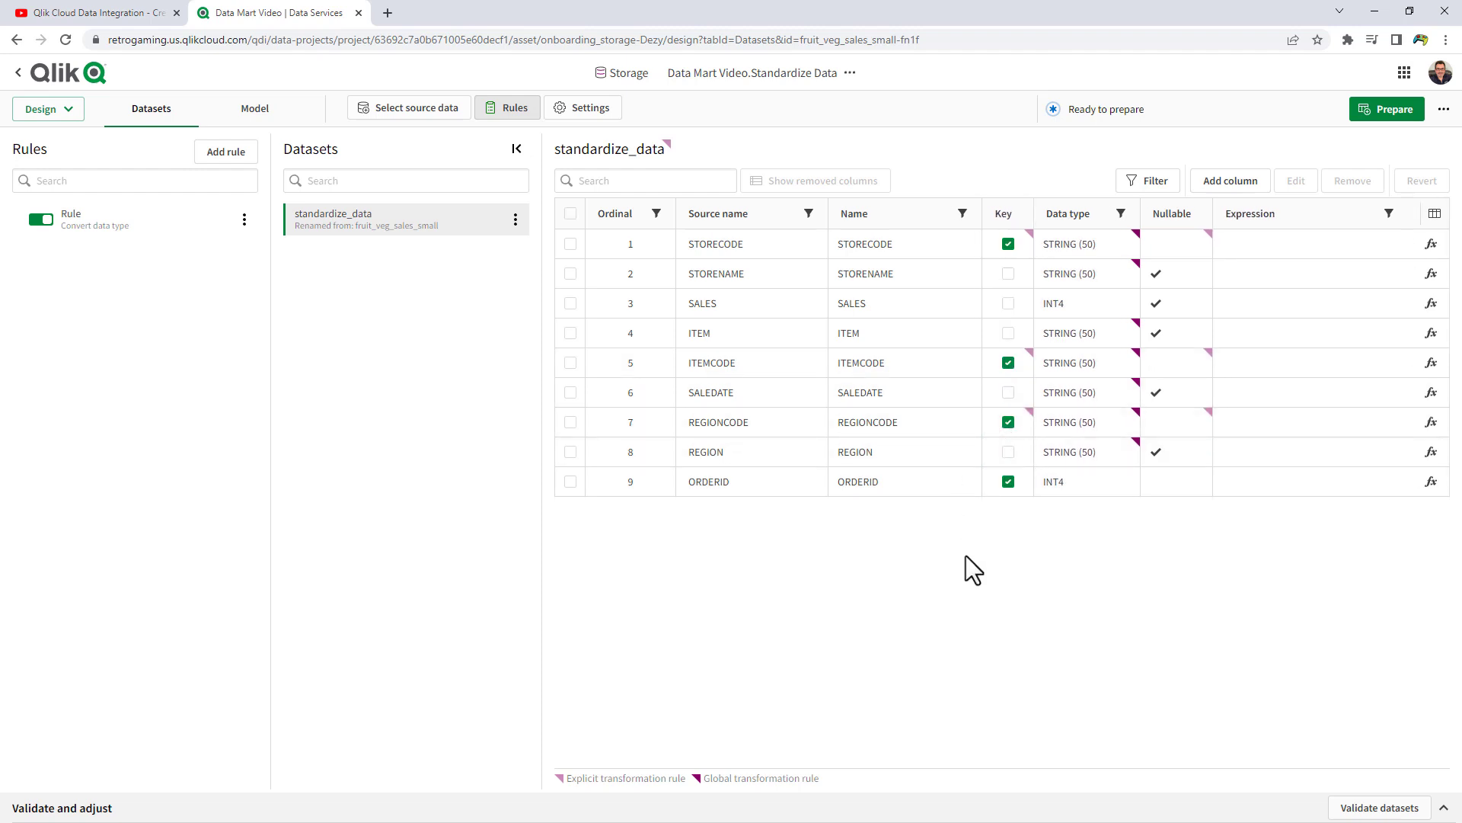
{"action": "left_click", "coordinate": [1008, 482]}
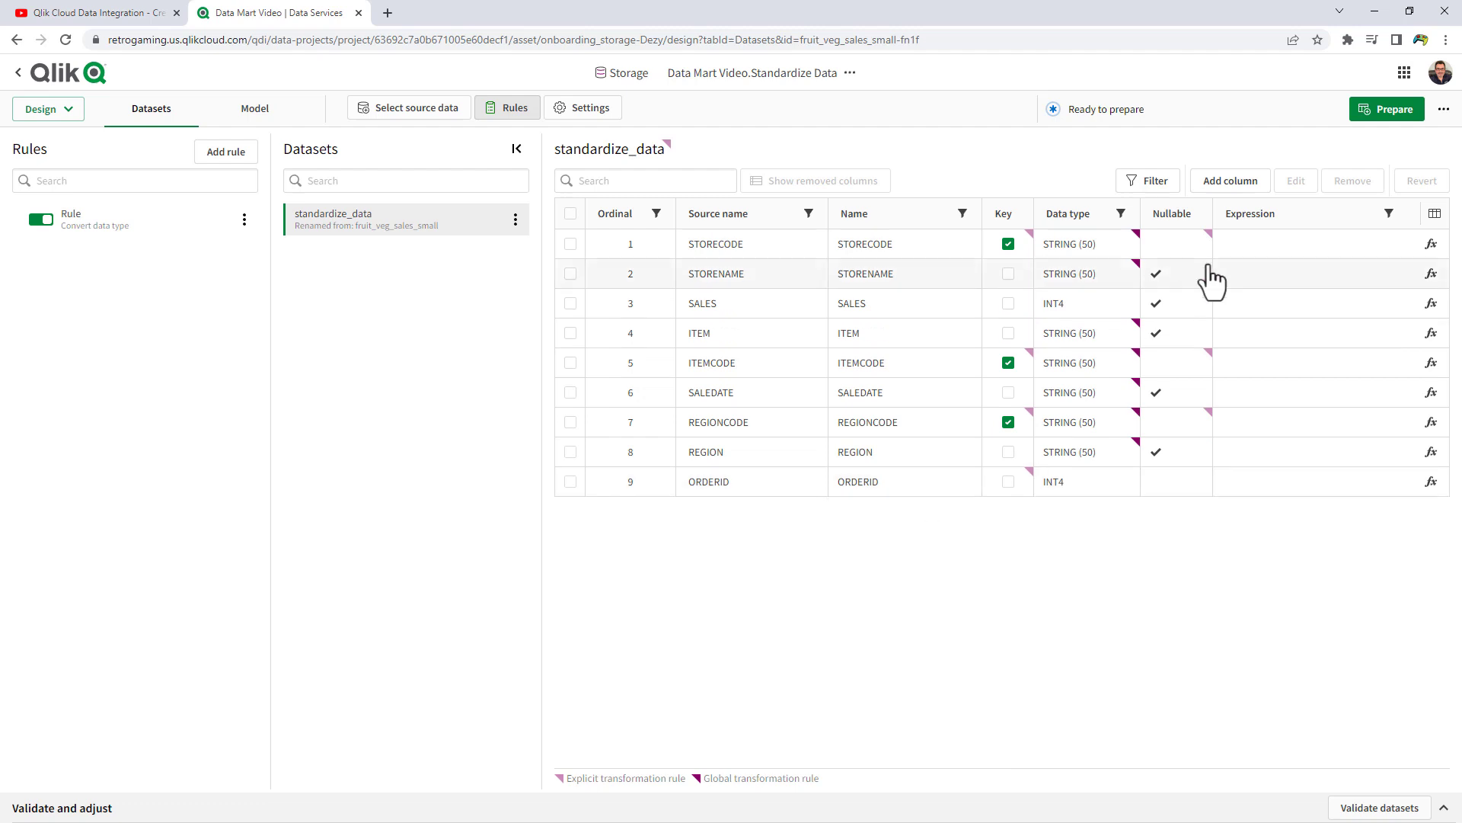
Step: Prepare the Standardize Data asset and set its runtime apply interval to 1 minute
{"action": "left_click", "coordinate": [1383, 116]}
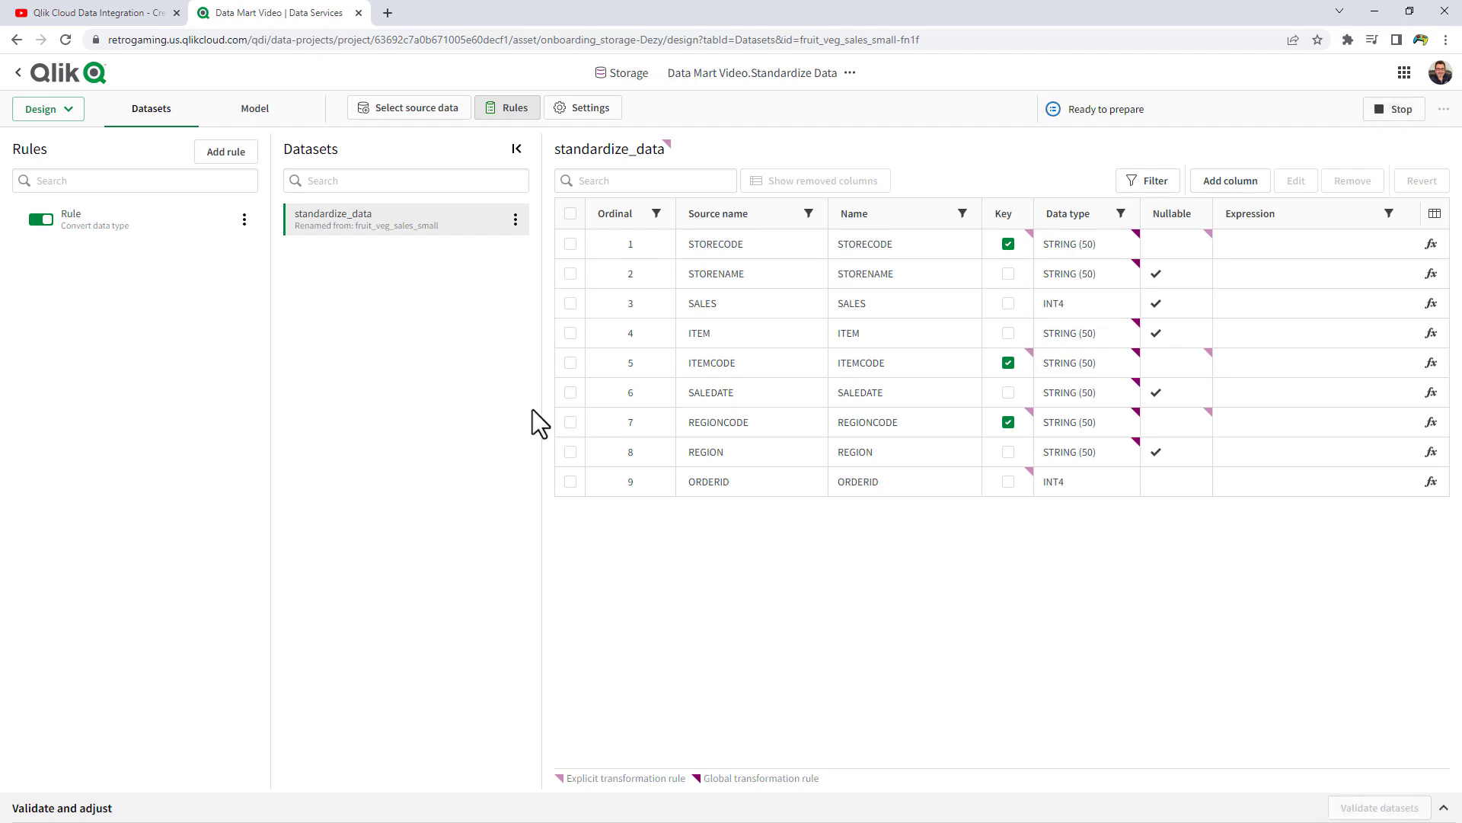
{"action": "left_click", "coordinate": [588, 112]}
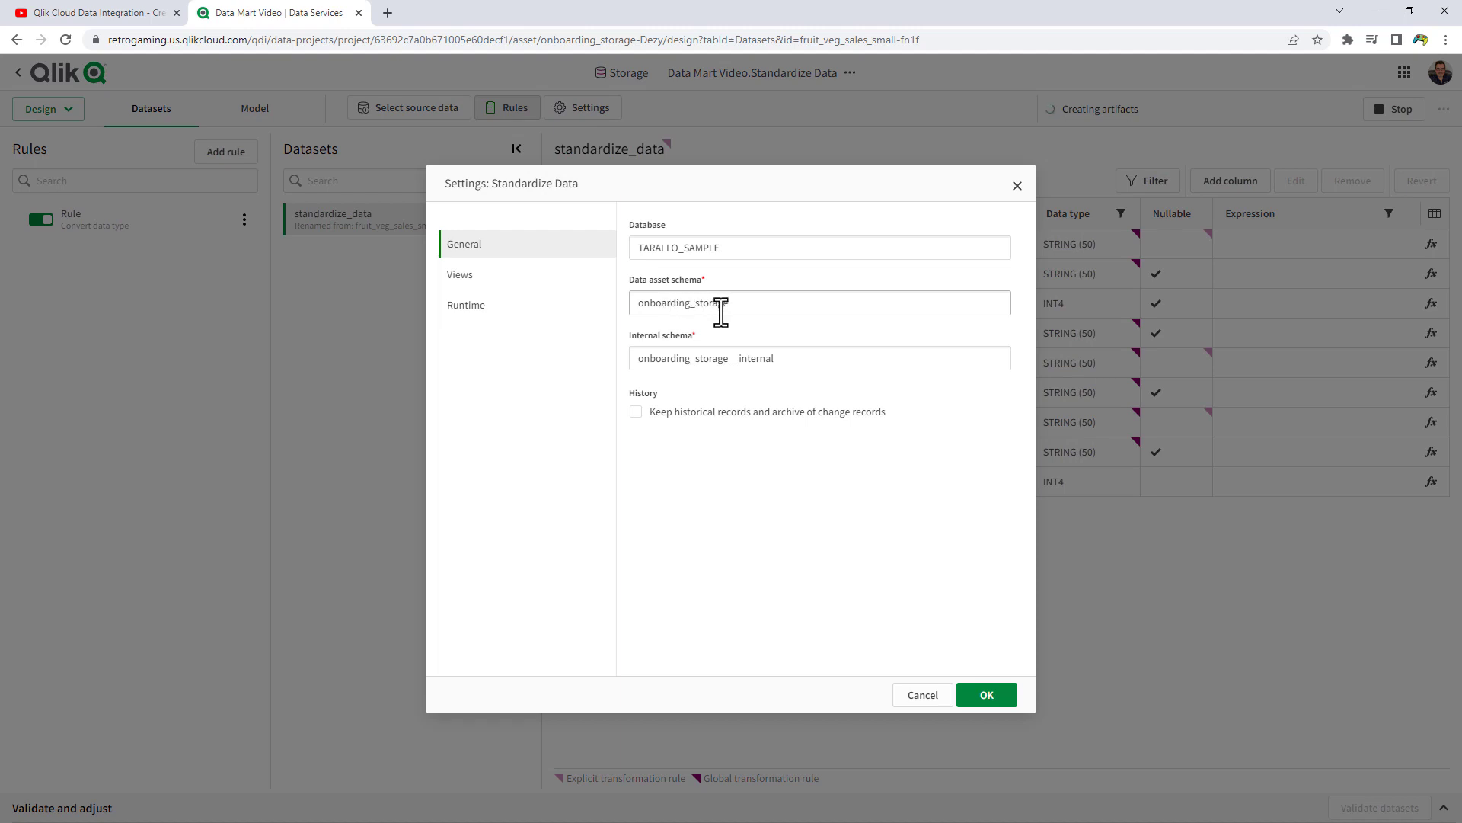
{"action": "left_click", "coordinate": [466, 305]}
{"action": "left_click", "coordinate": [666, 248]}
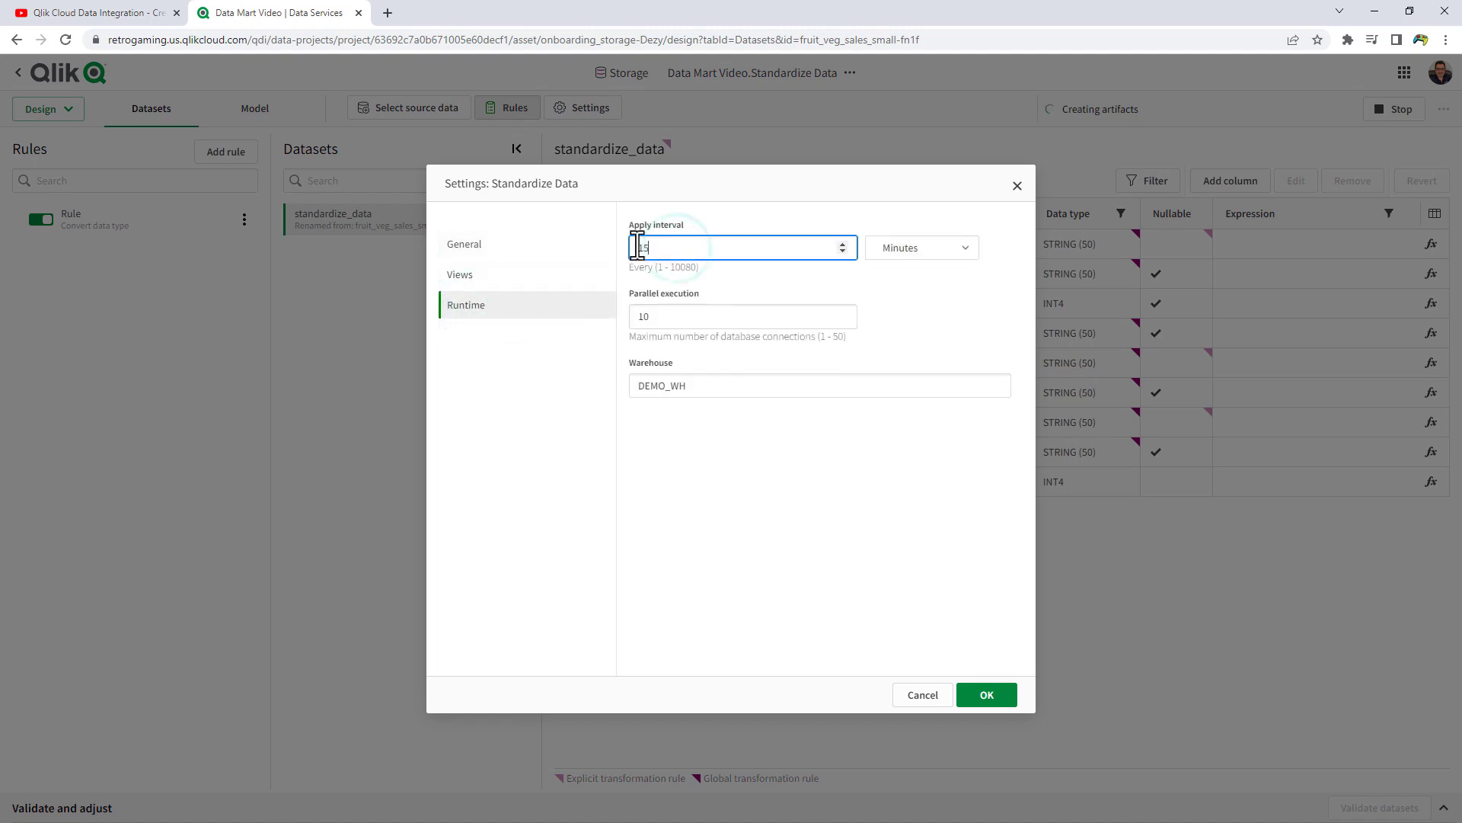
{"action": "key", "text": "BackSpace"}
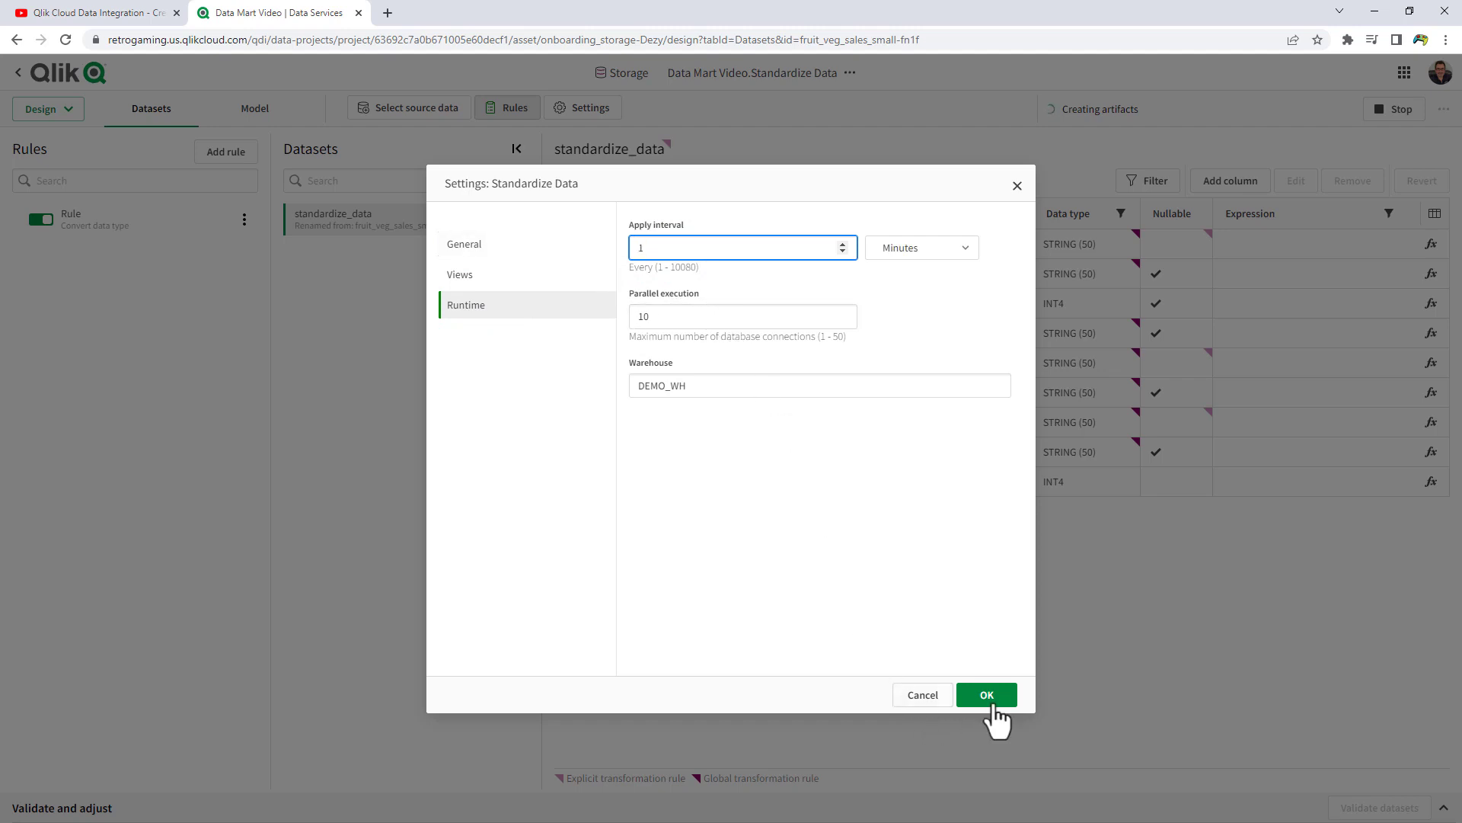
{"action": "left_click", "coordinate": [993, 699]}
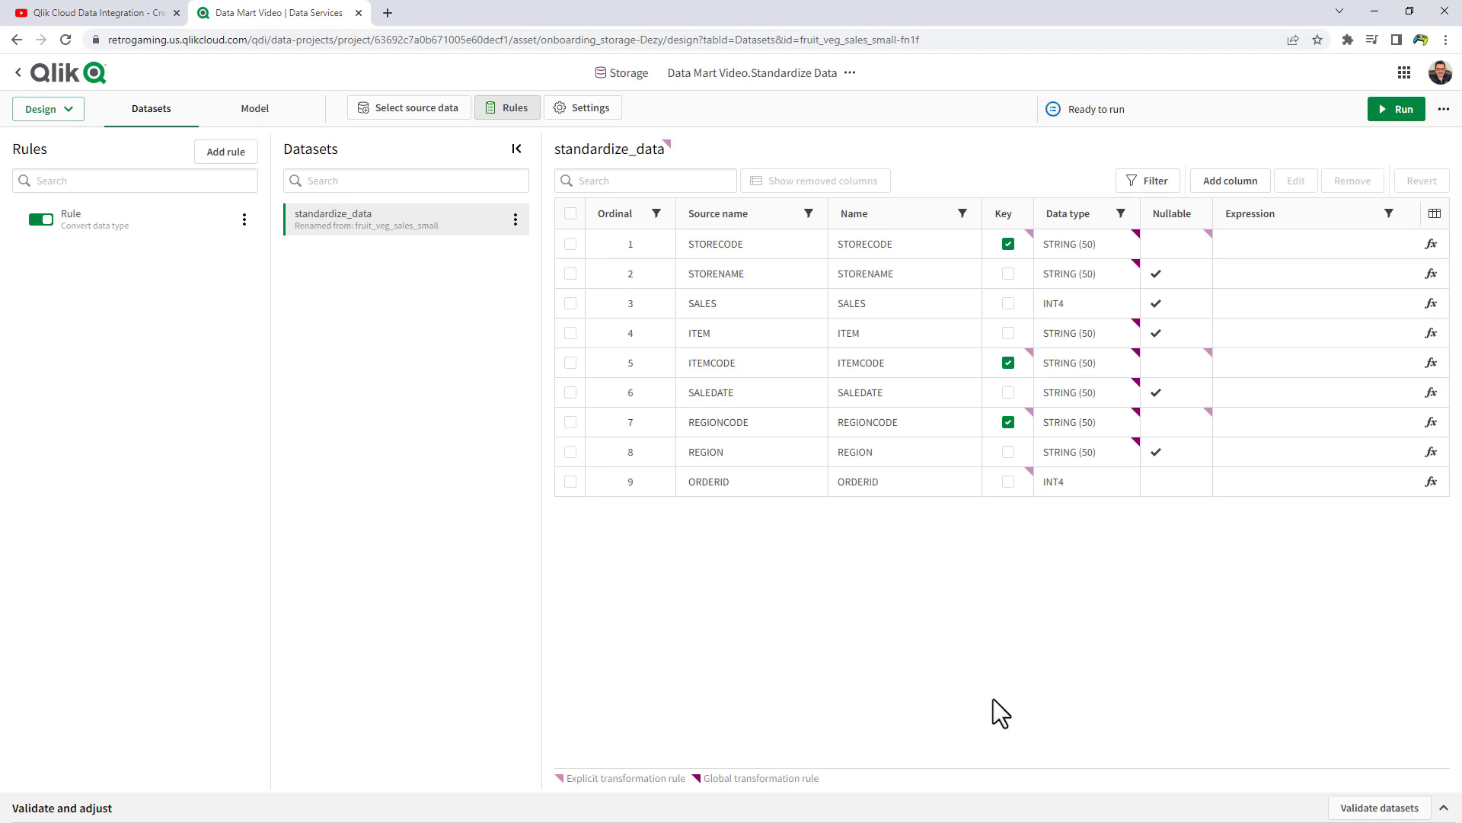
Step: Run the Standardize Data asset, and switch to DBeaver to refresh the TARALLO_SAMPLE database
{"action": "left_click", "coordinate": [1391, 112]}
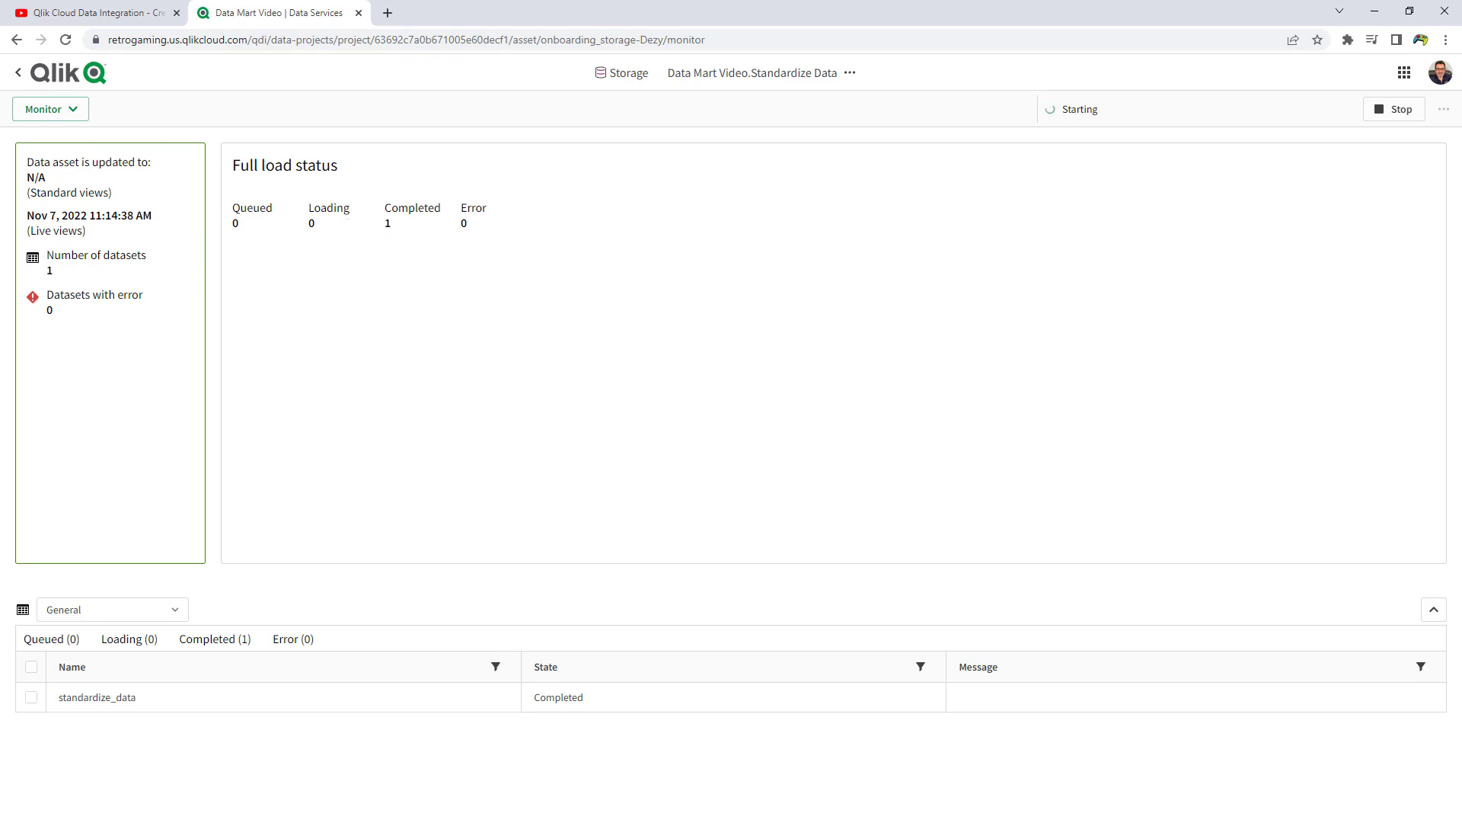
{"action": "key", "text": "alt+Tab"}
{"action": "left_click", "coordinate": [1123, 149]}
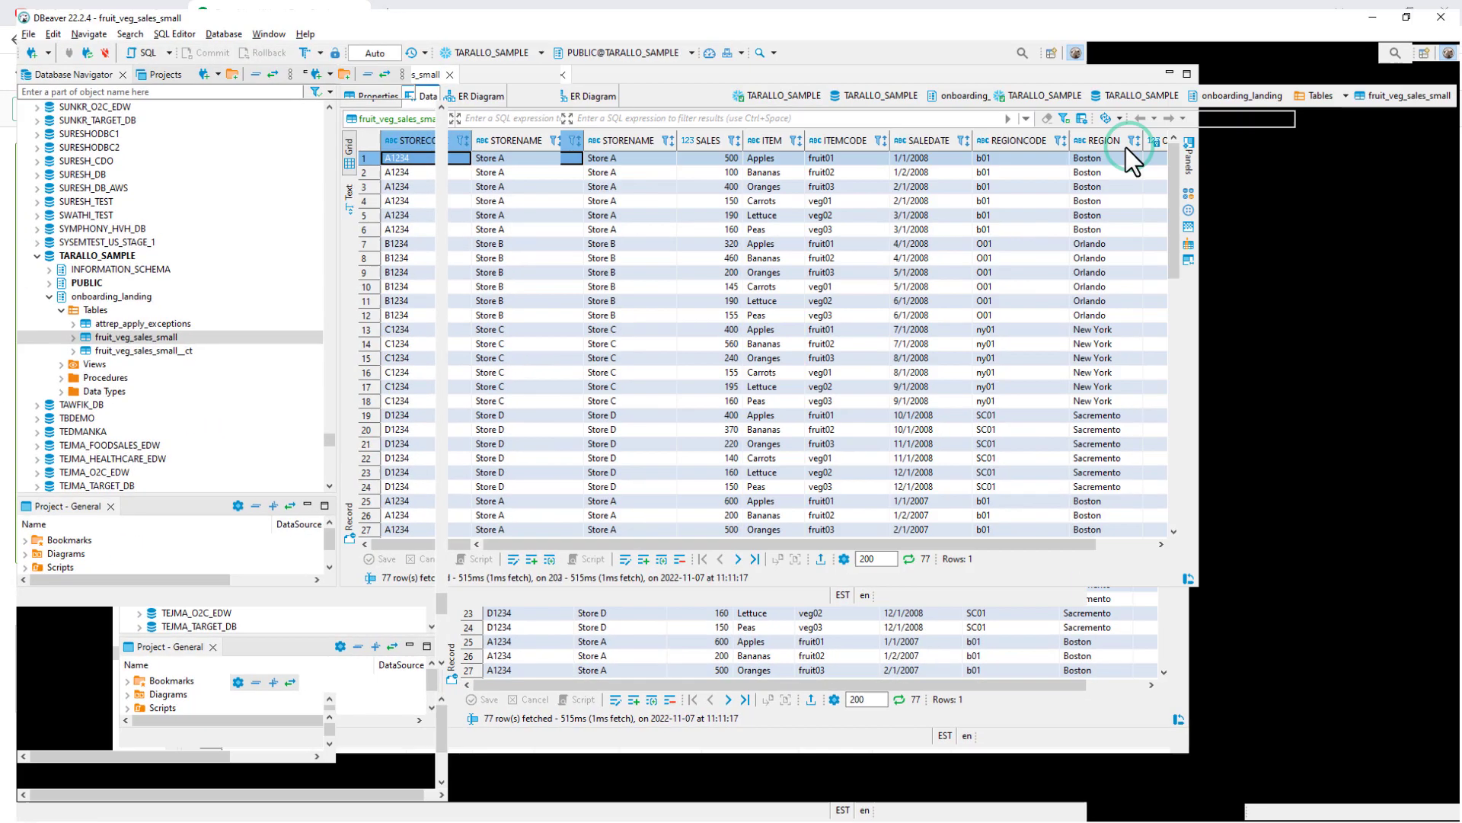
{"action": "right_click", "coordinate": [75, 291]}
{"action": "right_click", "coordinate": [75, 250]}
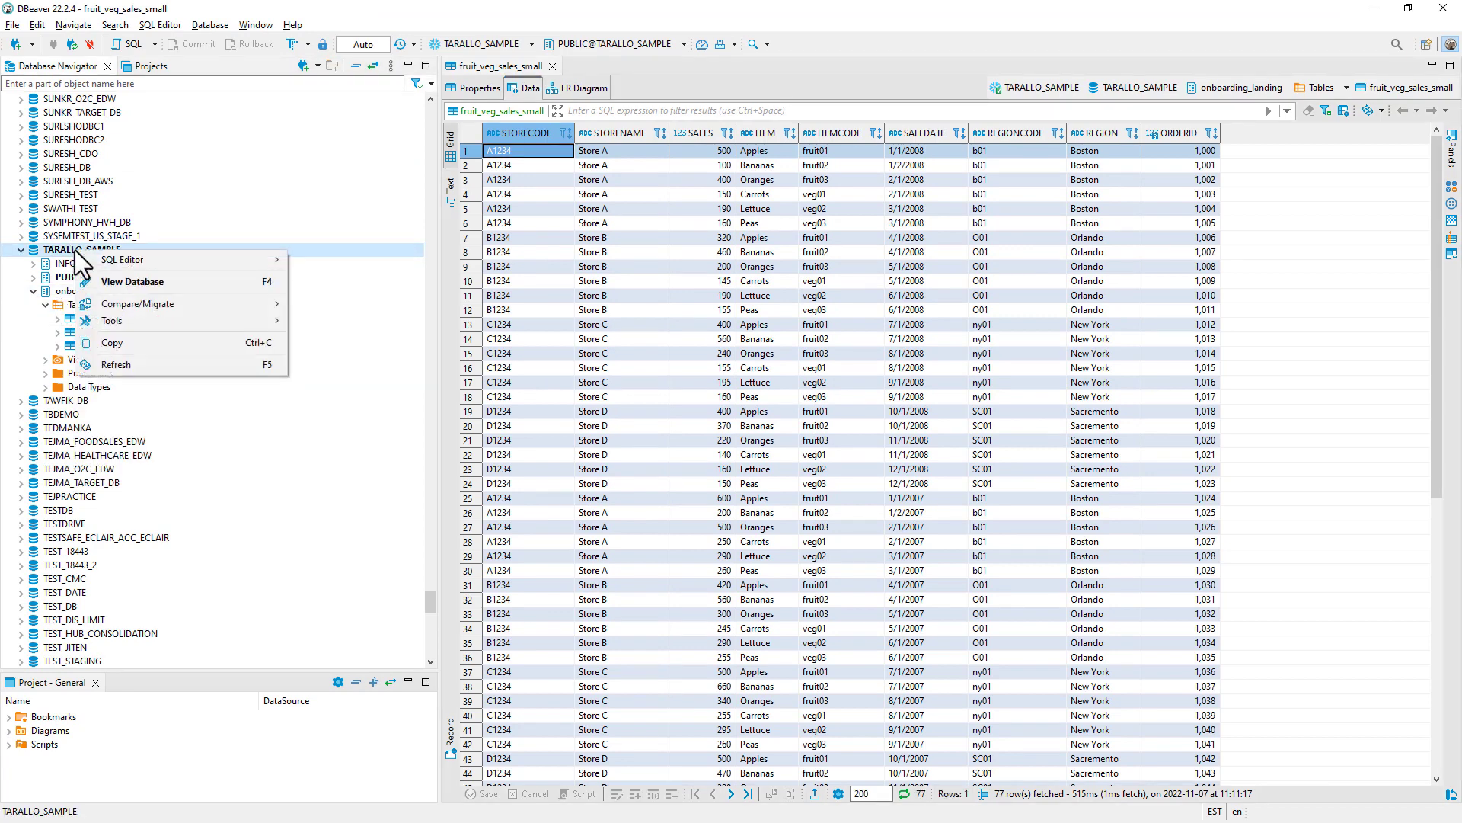
{"action": "left_click", "coordinate": [145, 367]}
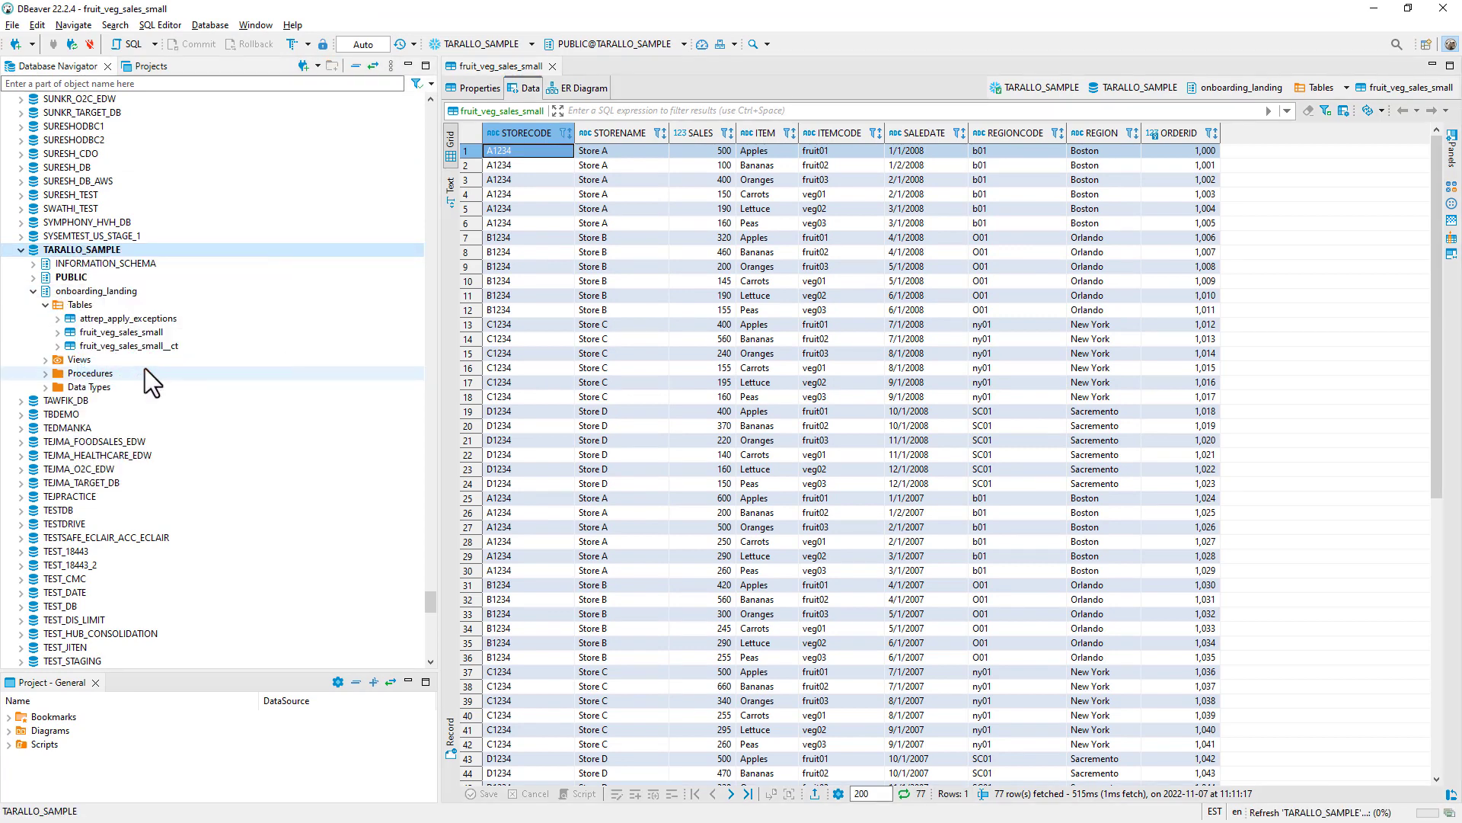
Step: Browse the onboarding_storage views down to the columns of standardize_data and view that view's data
{"action": "left_click", "coordinate": [46, 304]}
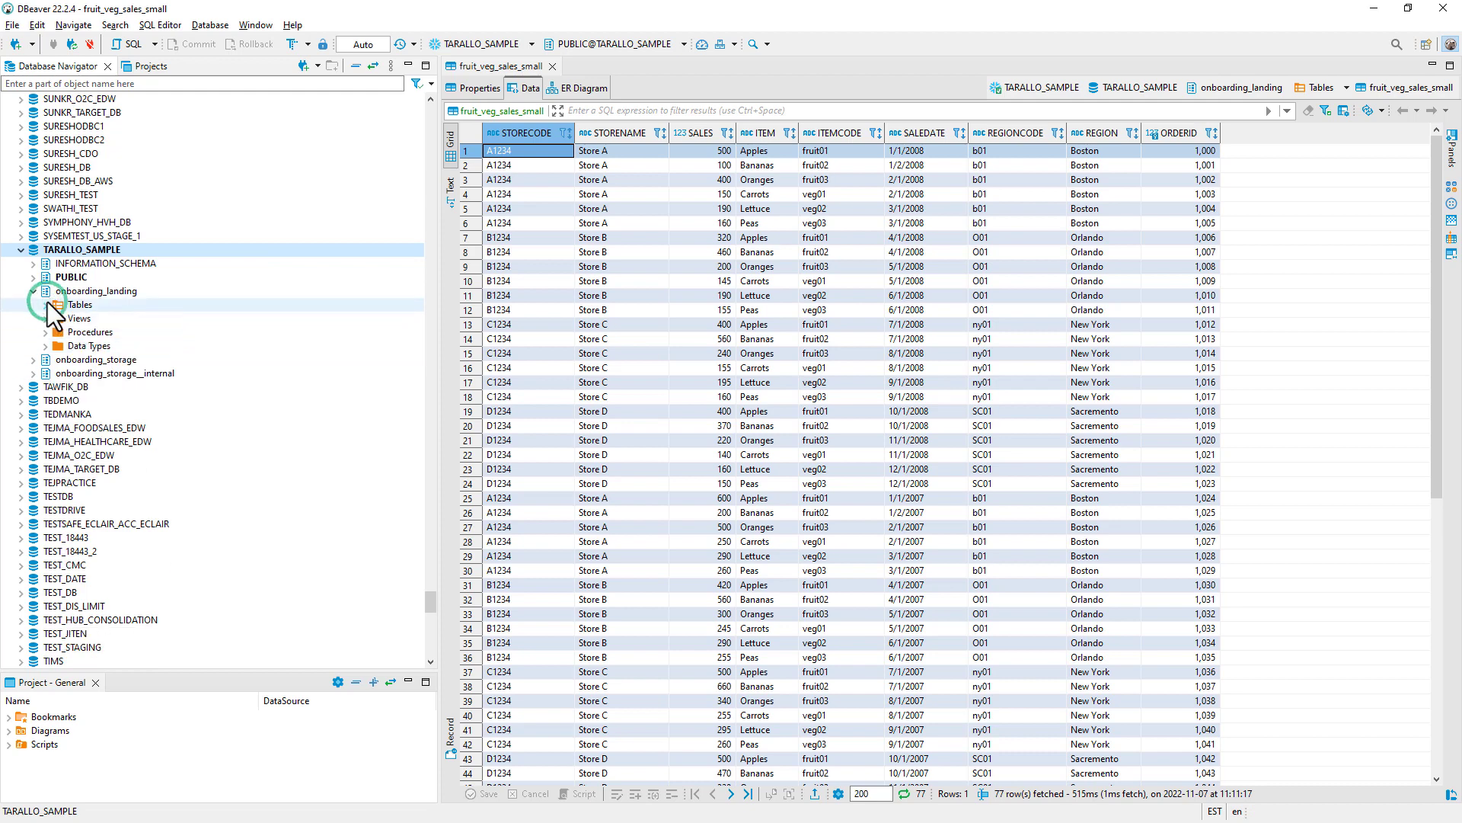
{"action": "left_click", "coordinate": [35, 292]}
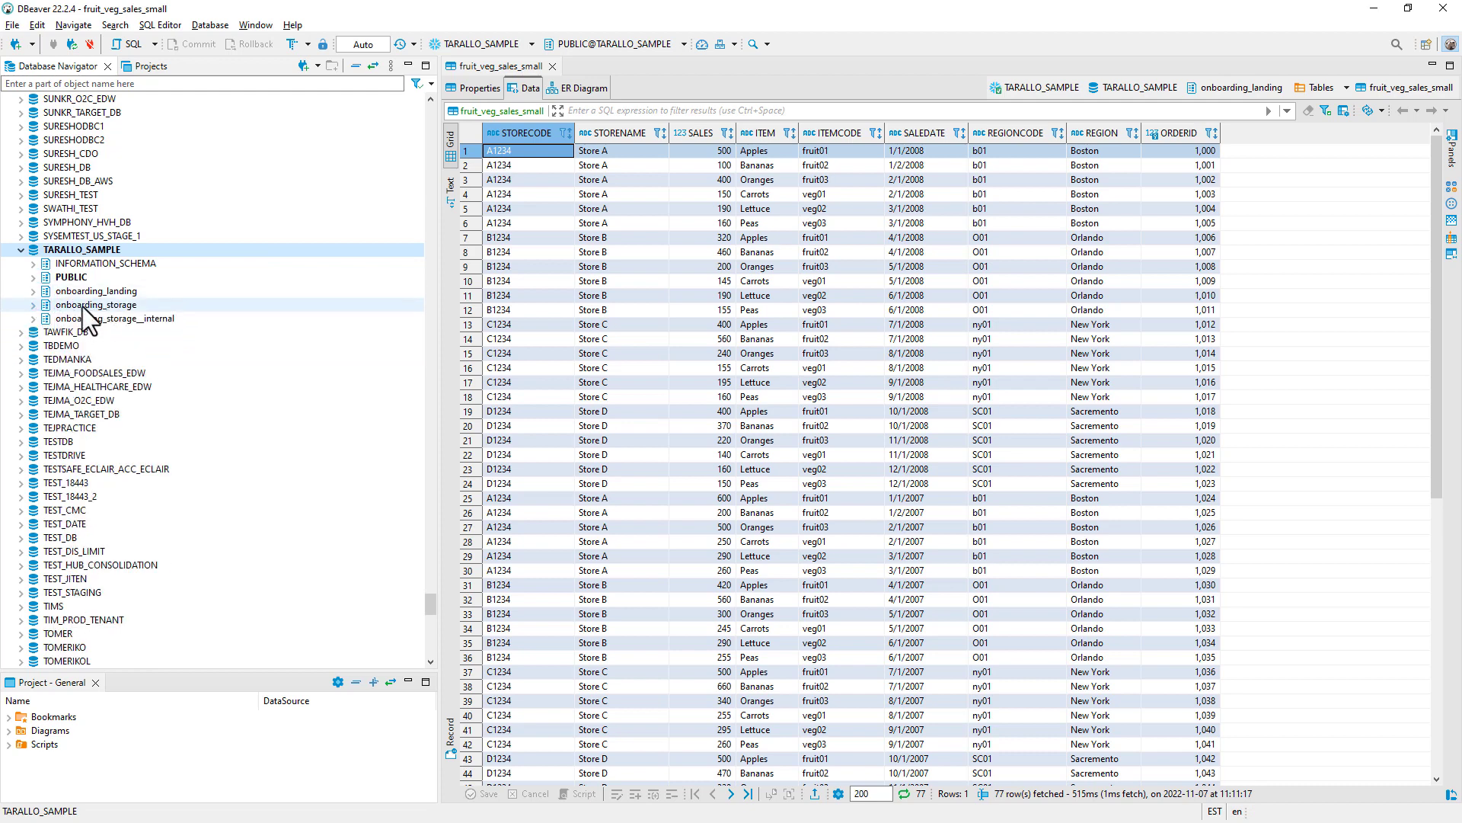
{"action": "left_click", "coordinate": [34, 304]}
{"action": "left_click", "coordinate": [44, 317]}
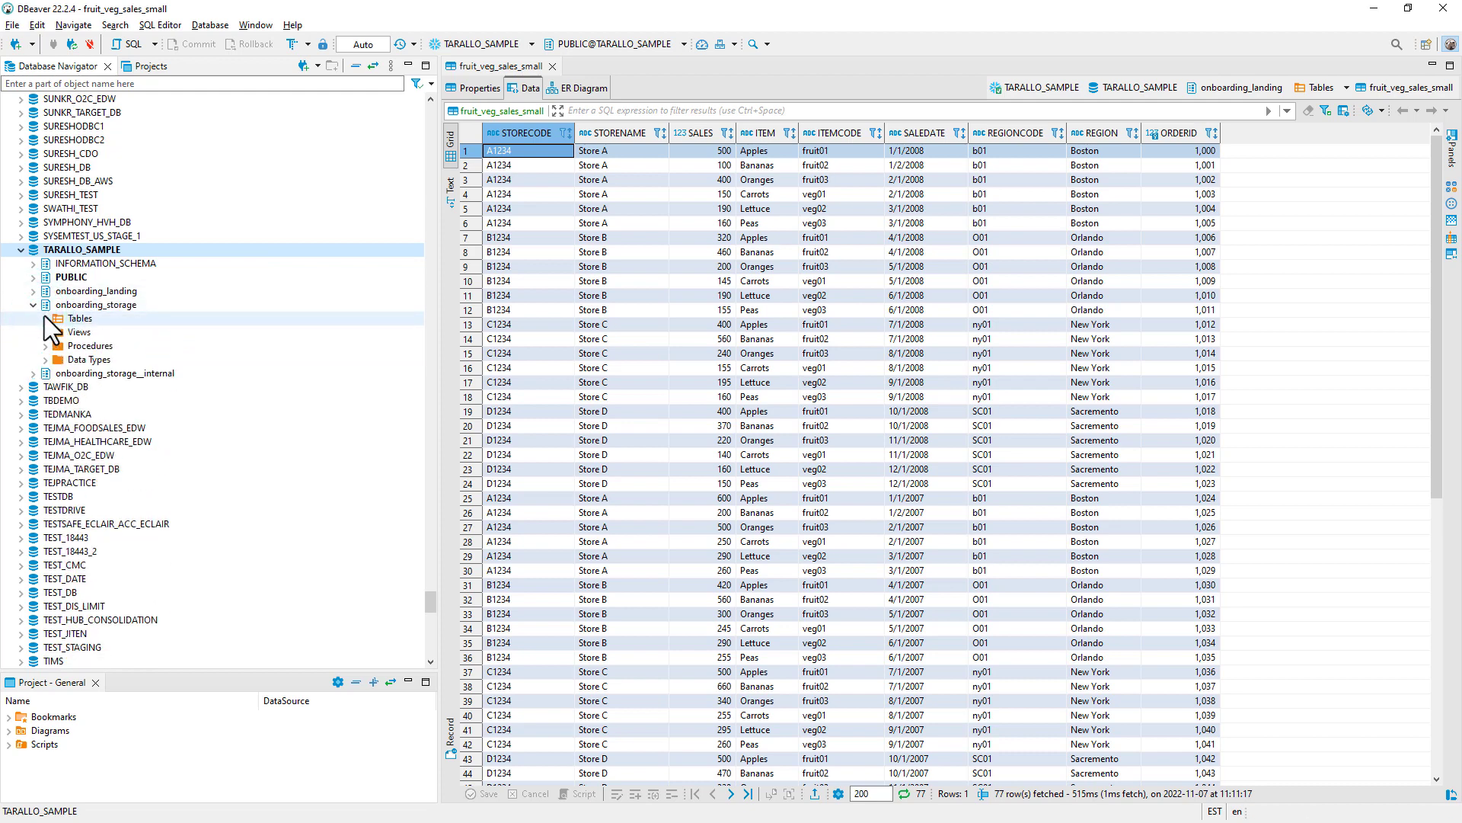
{"action": "left_click", "coordinate": [46, 326]}
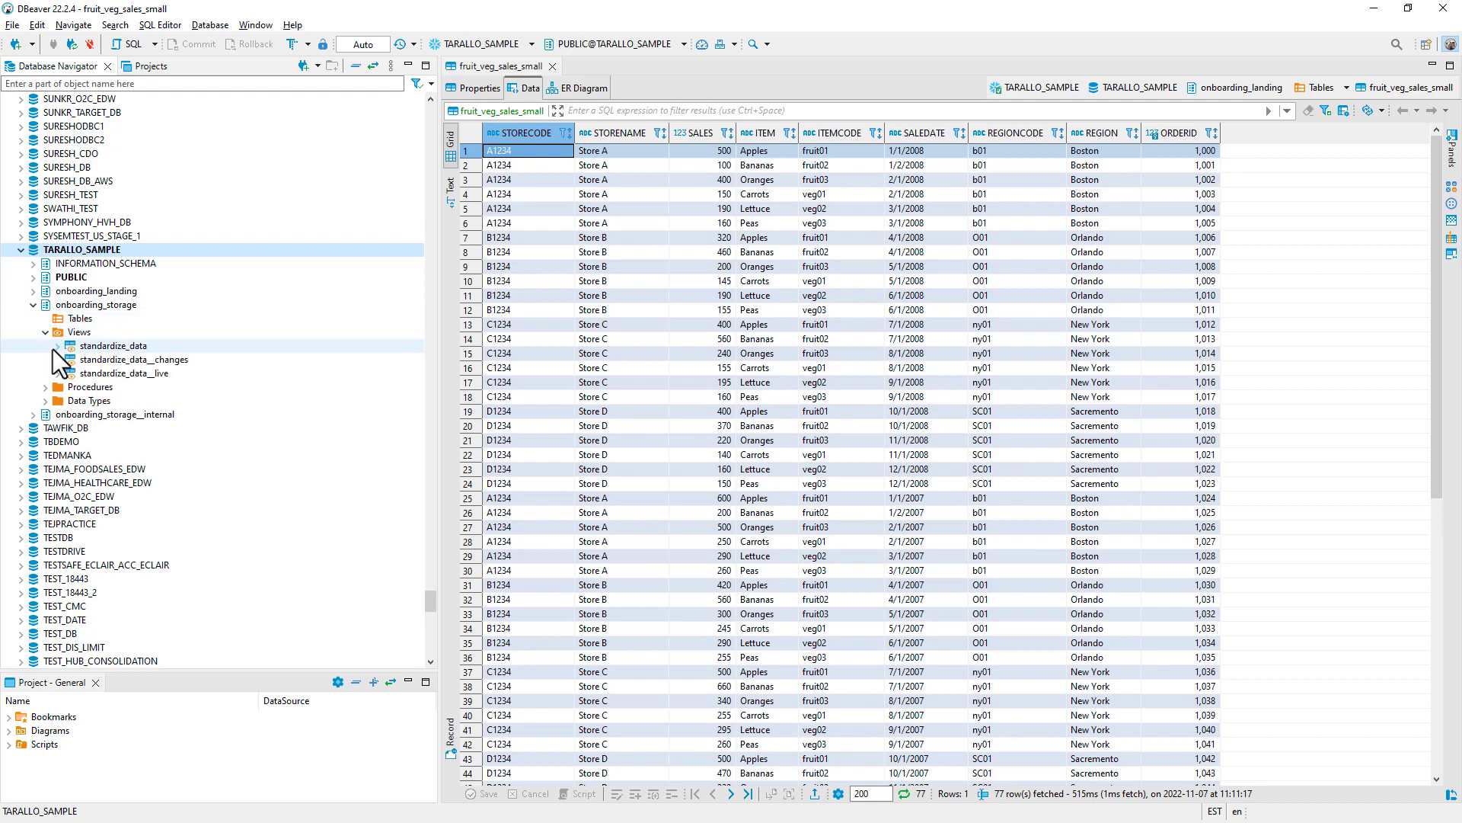
{"action": "left_click", "coordinate": [58, 347]}
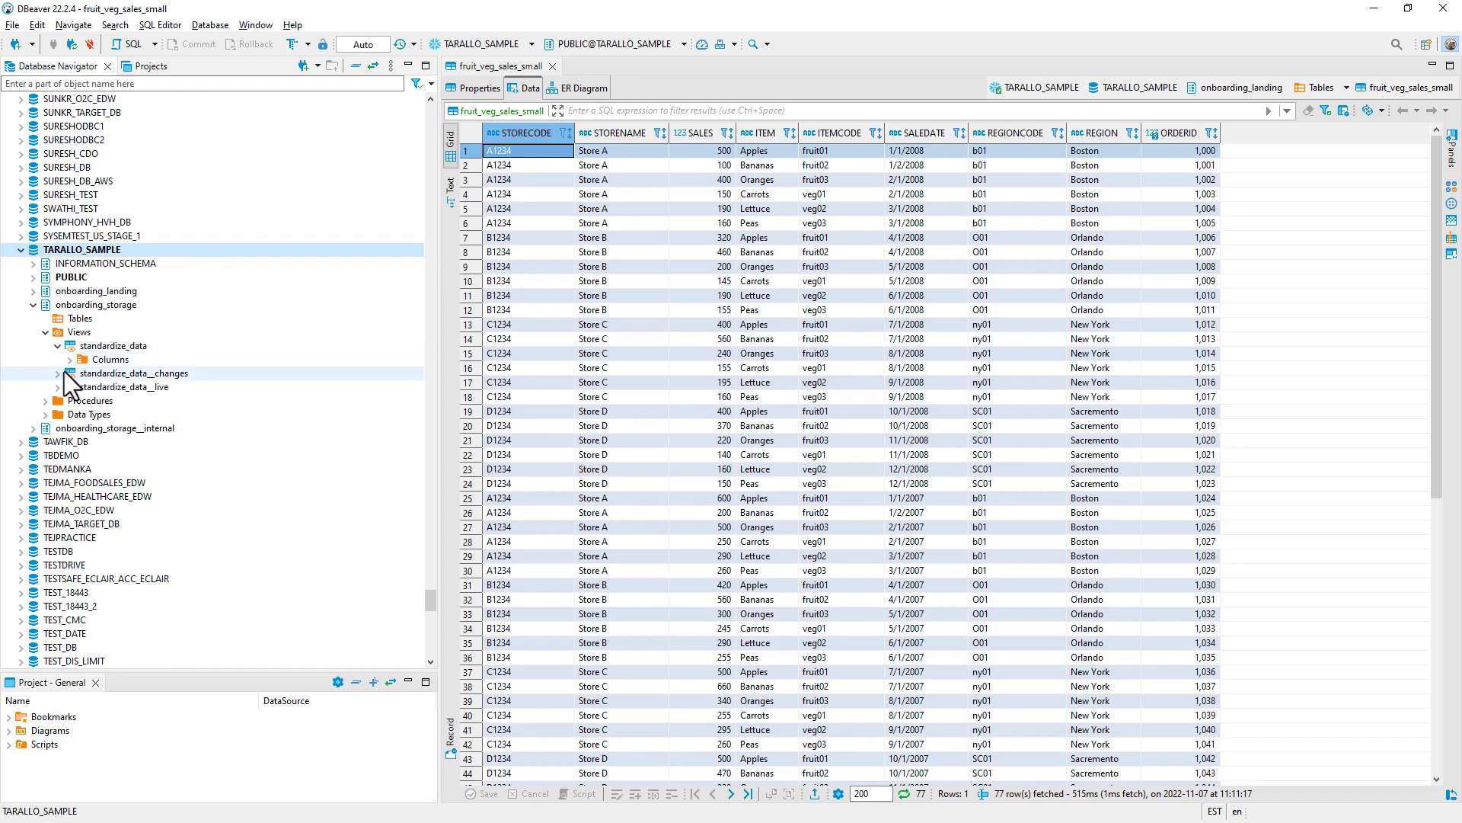
{"action": "left_click", "coordinate": [69, 358]}
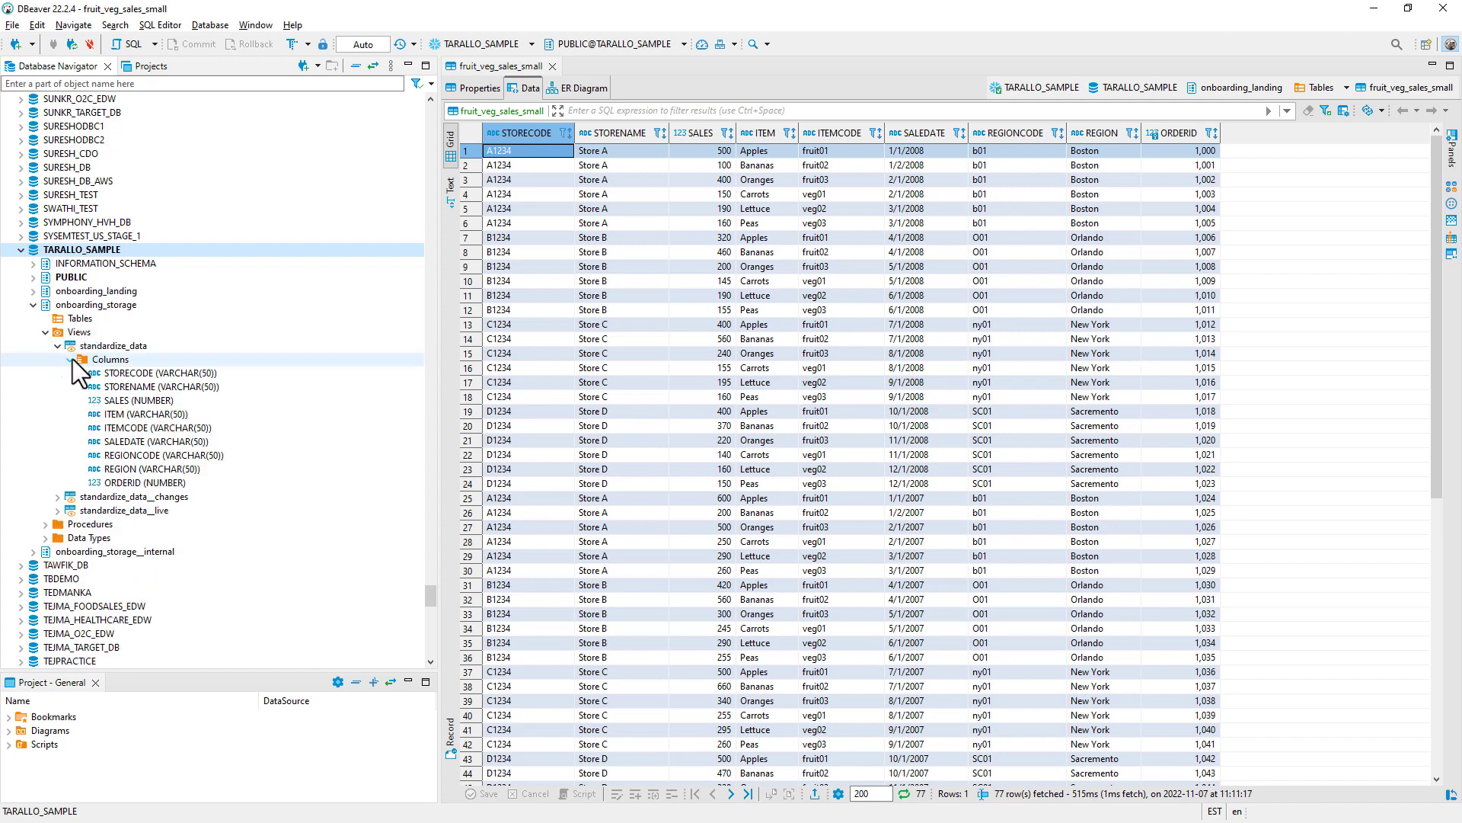
{"action": "right_click", "coordinate": [101, 347]}
{"action": "left_click", "coordinate": [184, 426]}
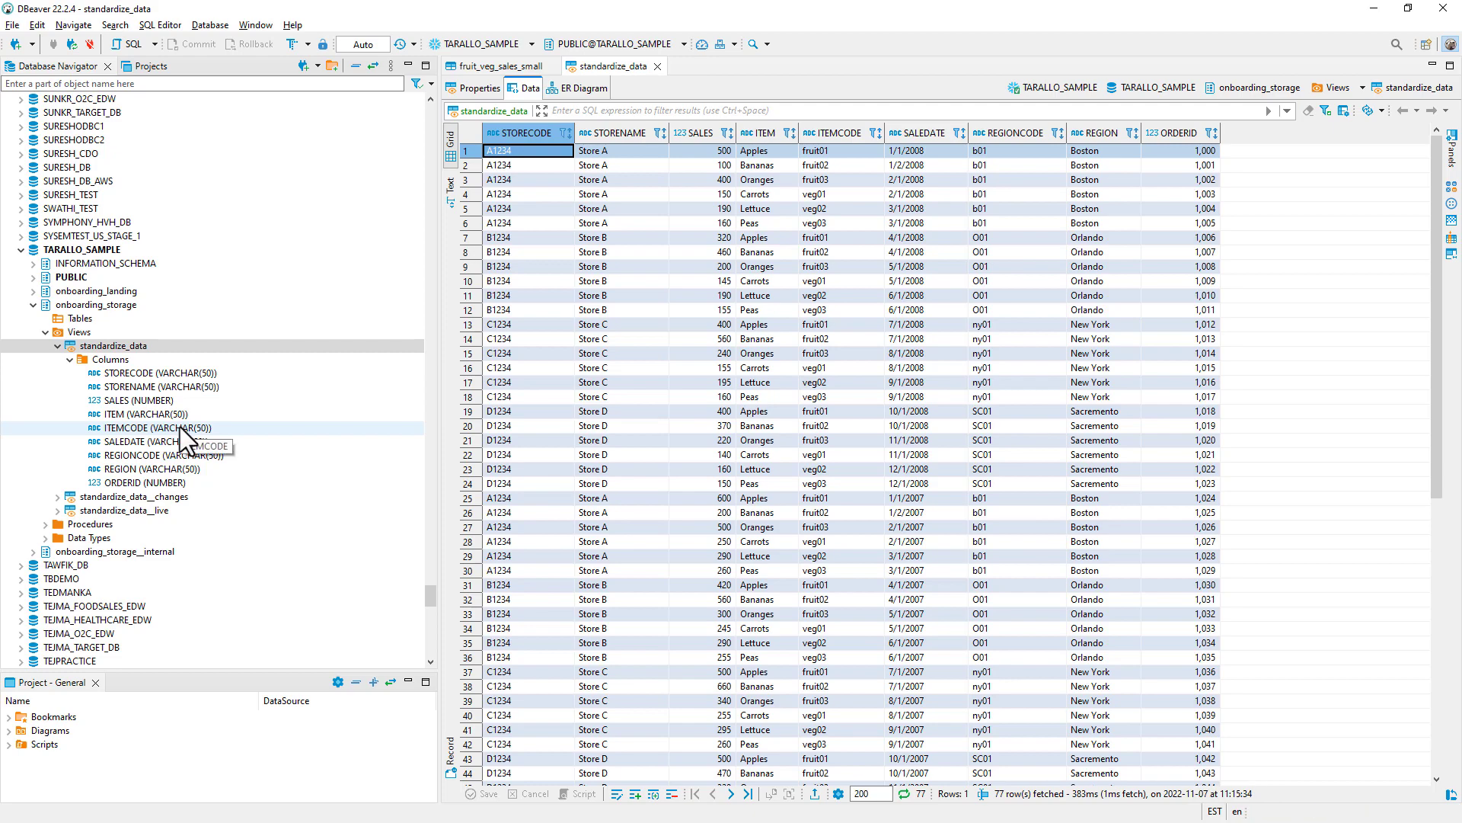
Step: Return to Qlik Cloud and go back to the Data Mart Video pipeline to review its landing and storage assets
{"action": "left_click", "coordinate": [1408, 9]}
{"action": "left_click_drag", "start_coordinate": [953, 153], "coordinate": [0, 159]}
{"action": "left_click", "coordinate": [55, 73]}
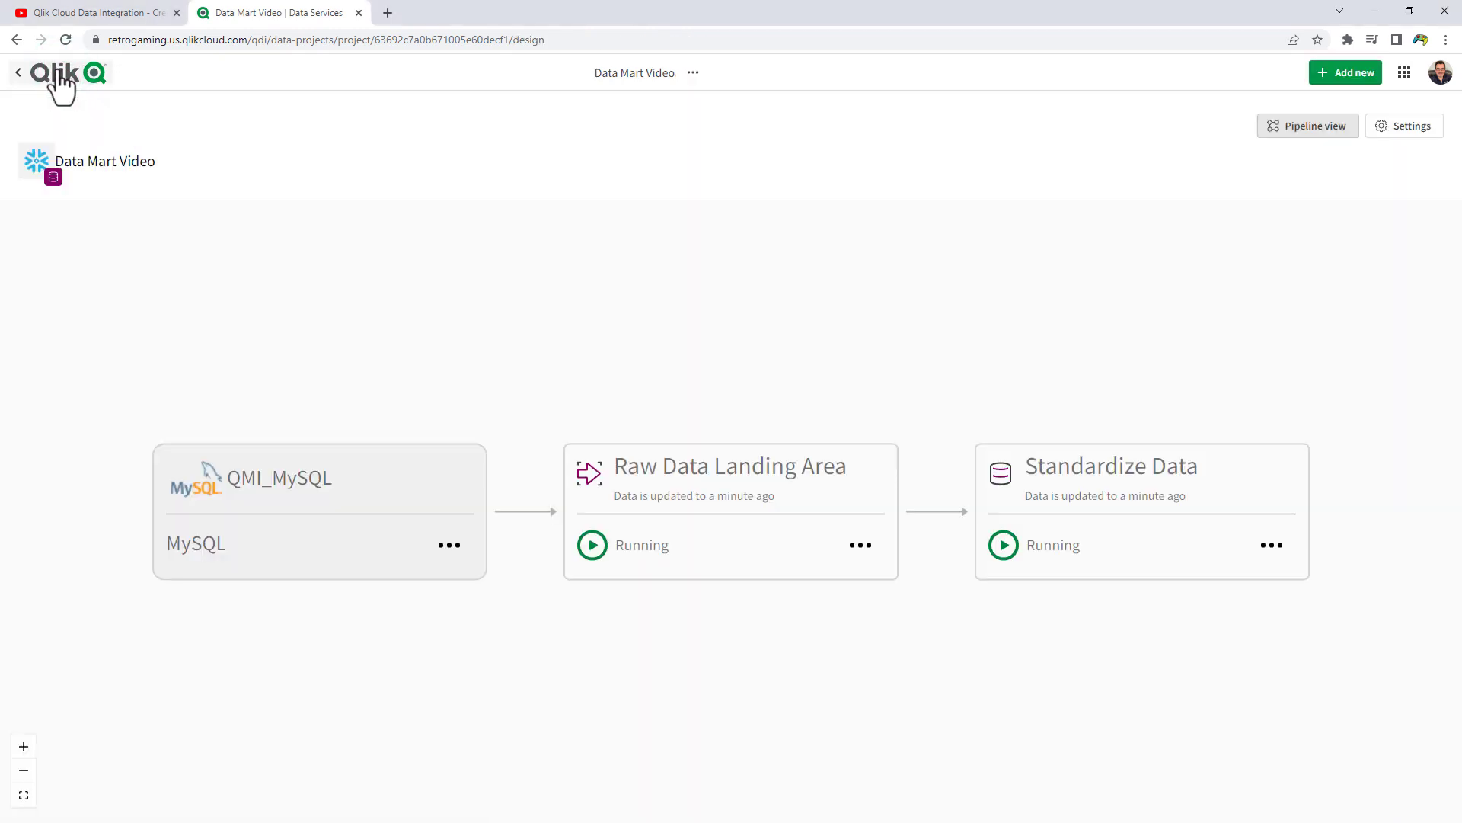
{"action": "left_click_drag", "start_coordinate": [819, 635], "coordinate": [560, 631]}
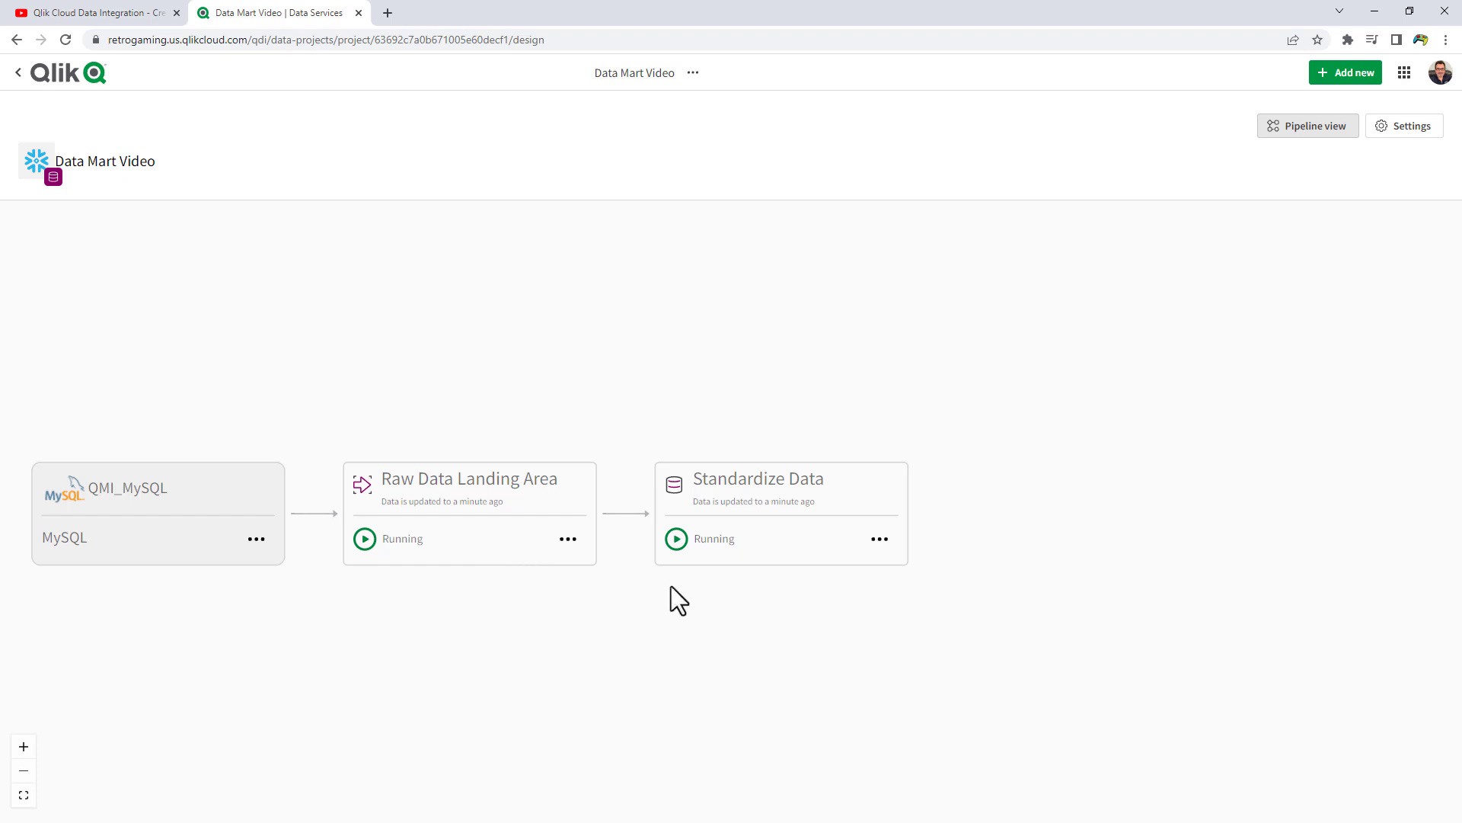
{"action": "mouse_move", "coordinate": [798, 498]}
{"action": "mouse_move", "coordinate": [415, 480]}
Step: Create a new Land data asset named Landing in the pipeline, and open and cancel its source data selection
{"action": "left_click", "coordinate": [1344, 76]}
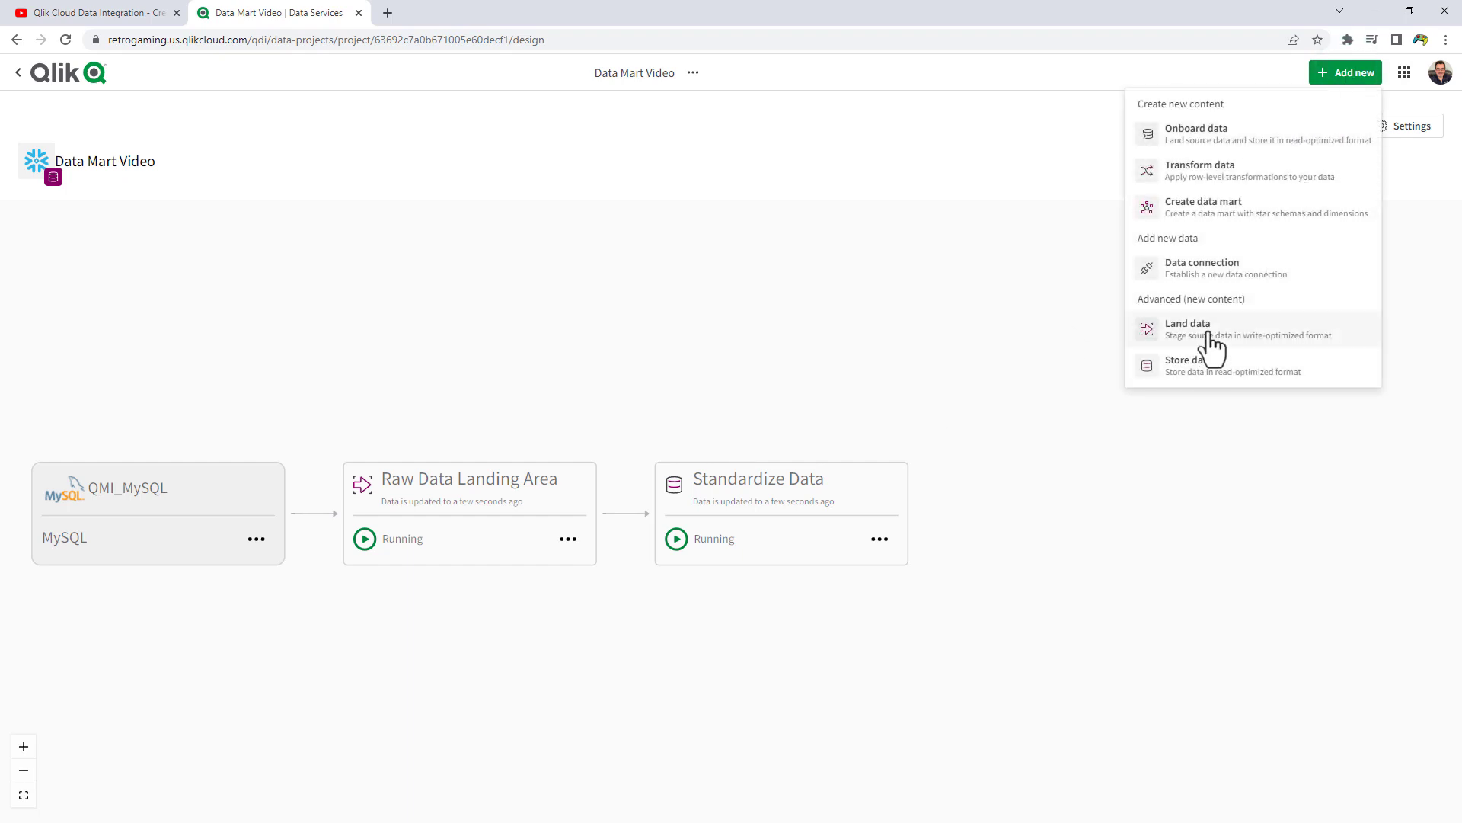
{"action": "left_click", "coordinate": [1208, 333]}
{"action": "left_click", "coordinate": [920, 526]}
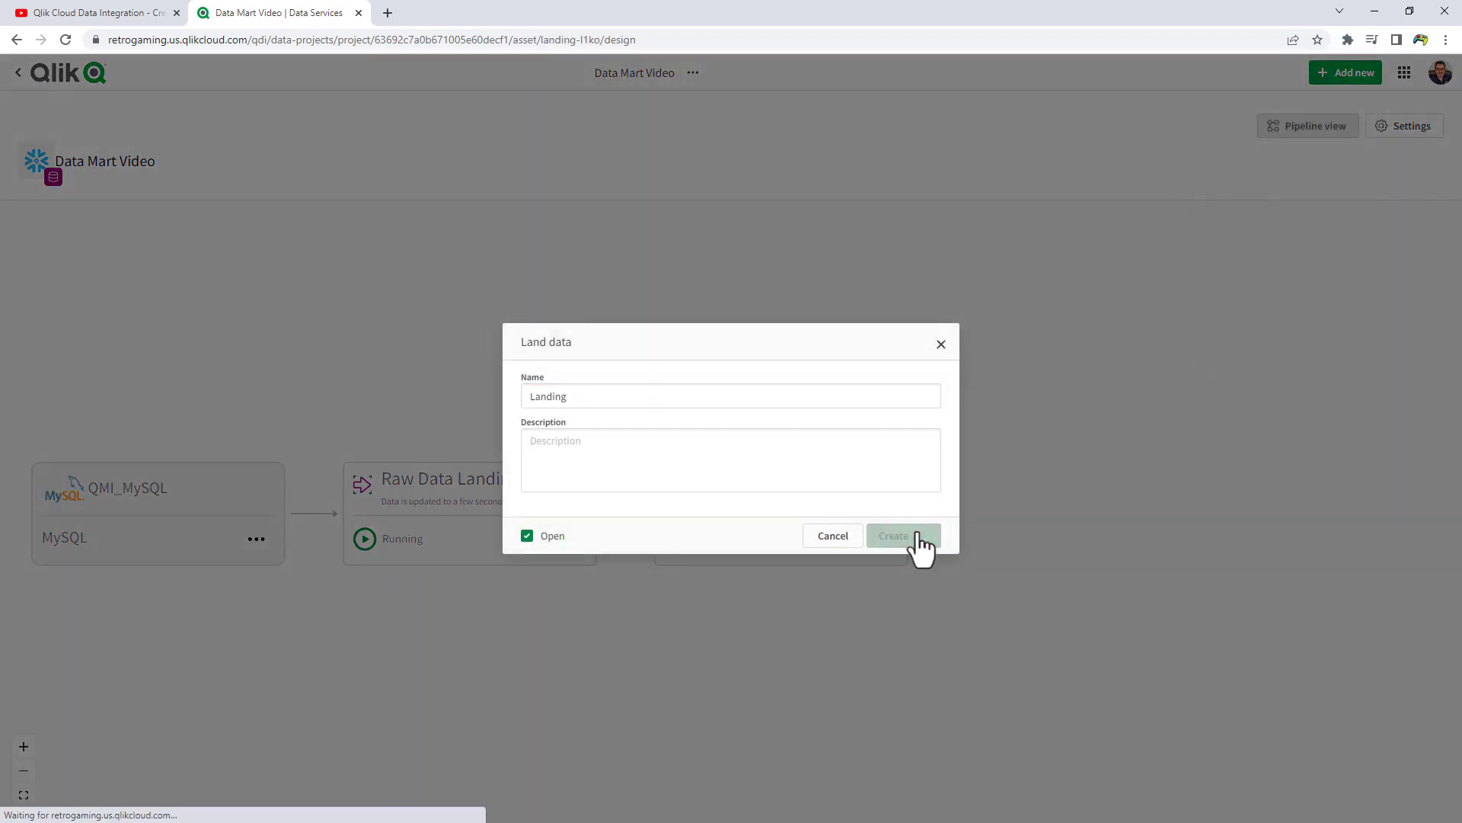
{"action": "left_click", "coordinate": [747, 537]}
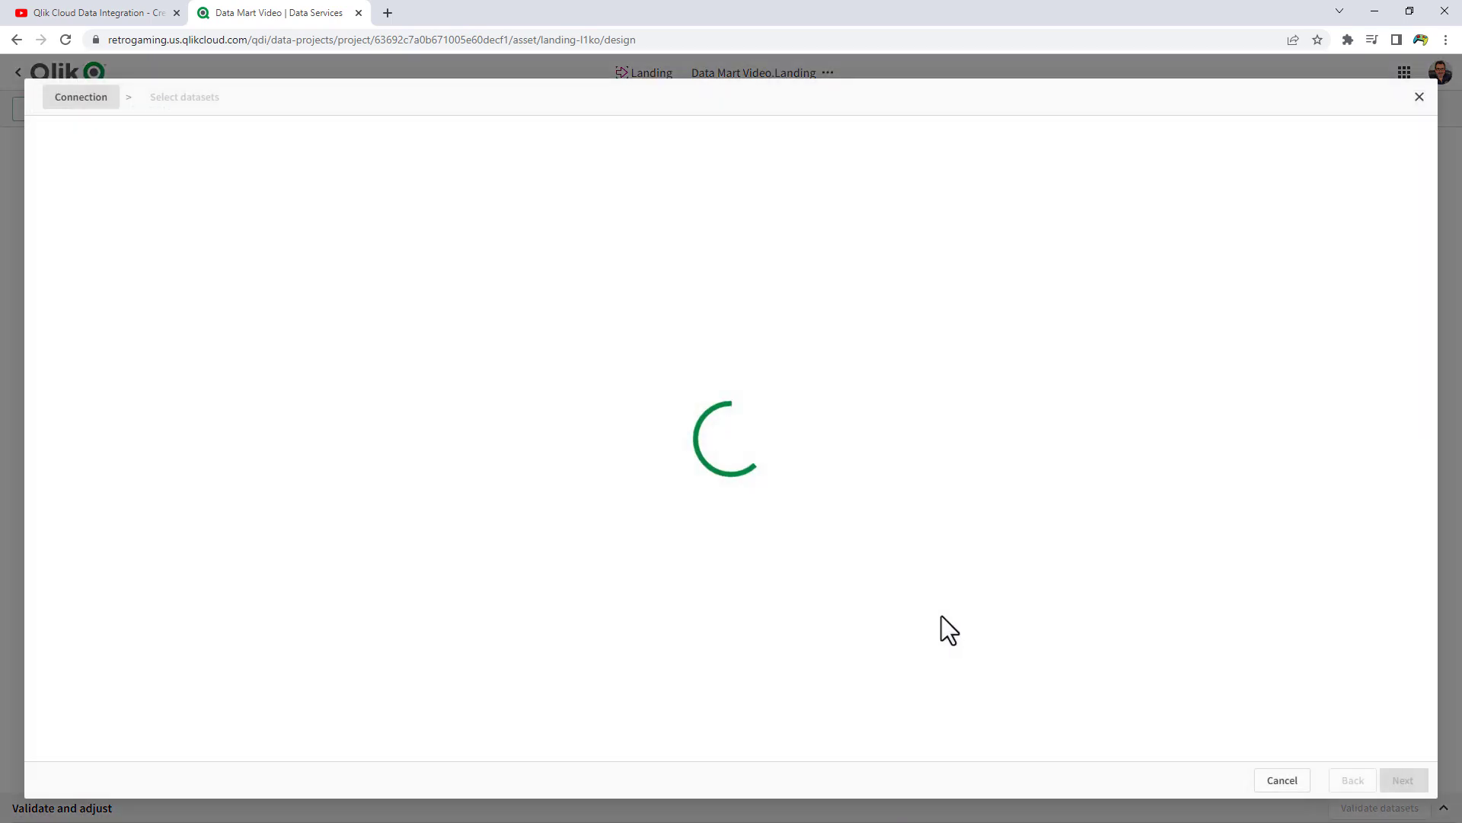
{"action": "left_click", "coordinate": [1281, 778]}
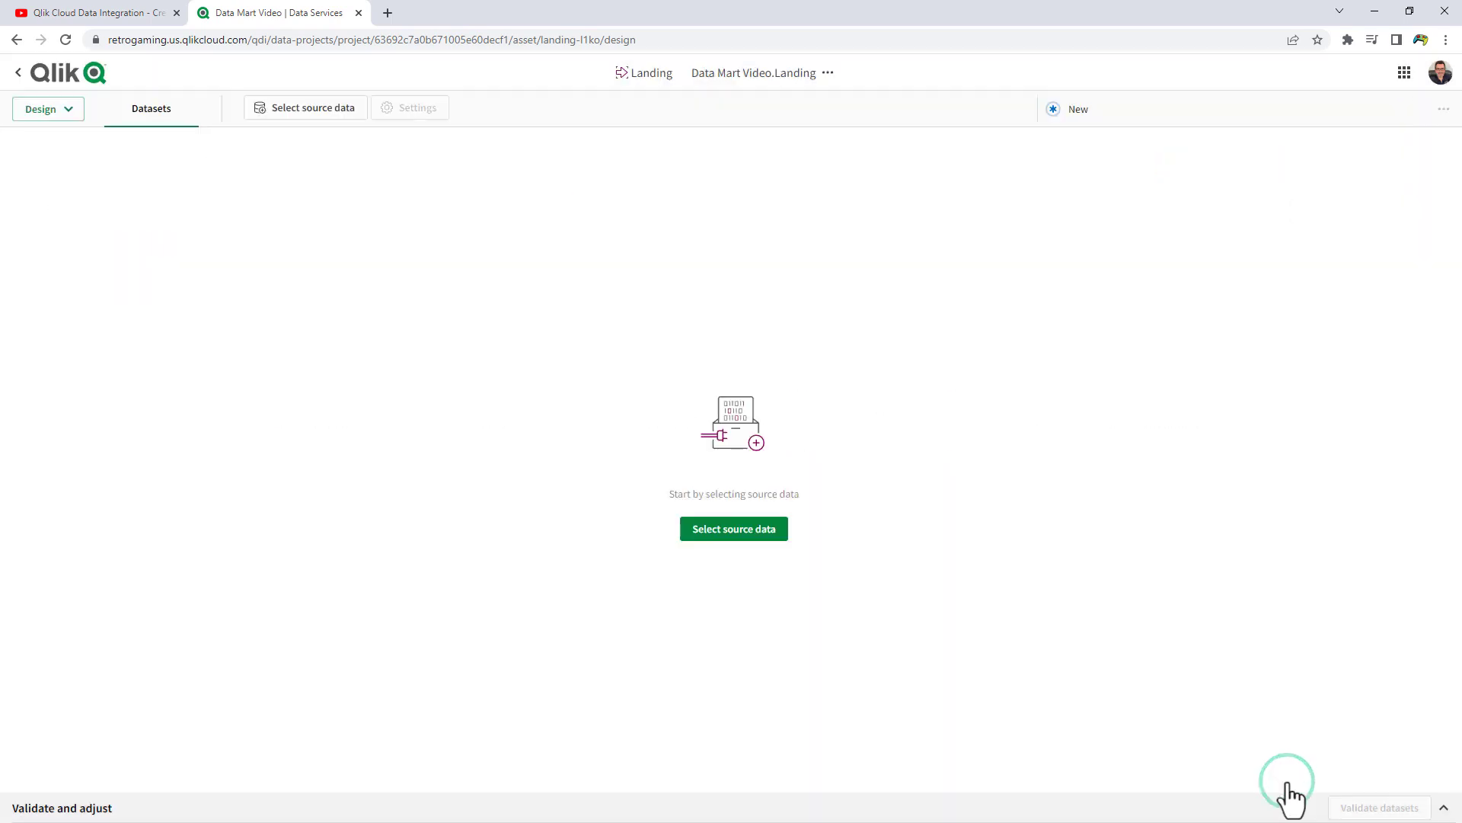
Step: Go back to the Data Mart Video pipeline and delete the new Landing asset
{"action": "left_click", "coordinate": [18, 72]}
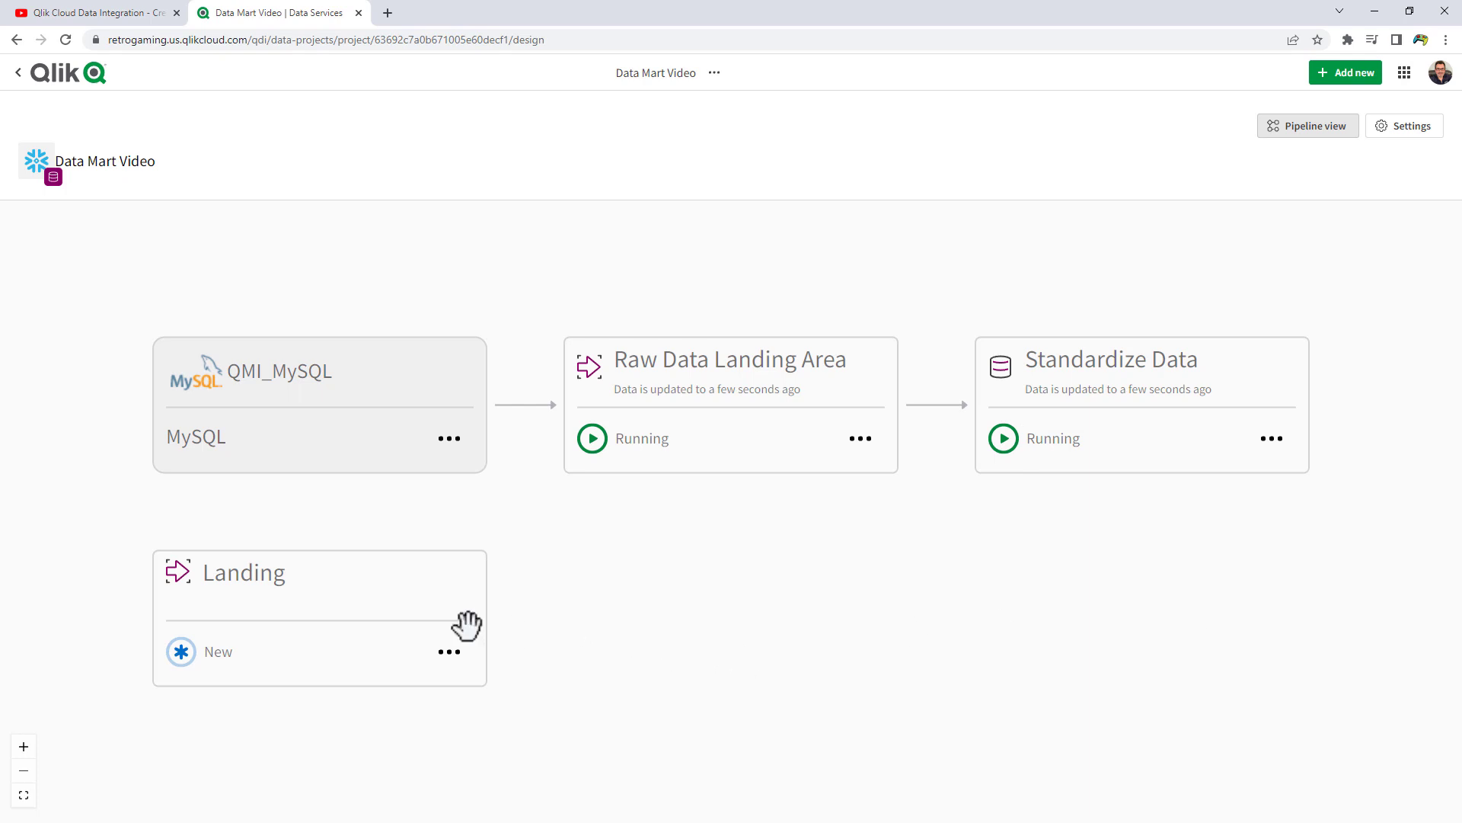
{"action": "left_click", "coordinate": [448, 651]}
{"action": "left_click", "coordinate": [466, 745]}
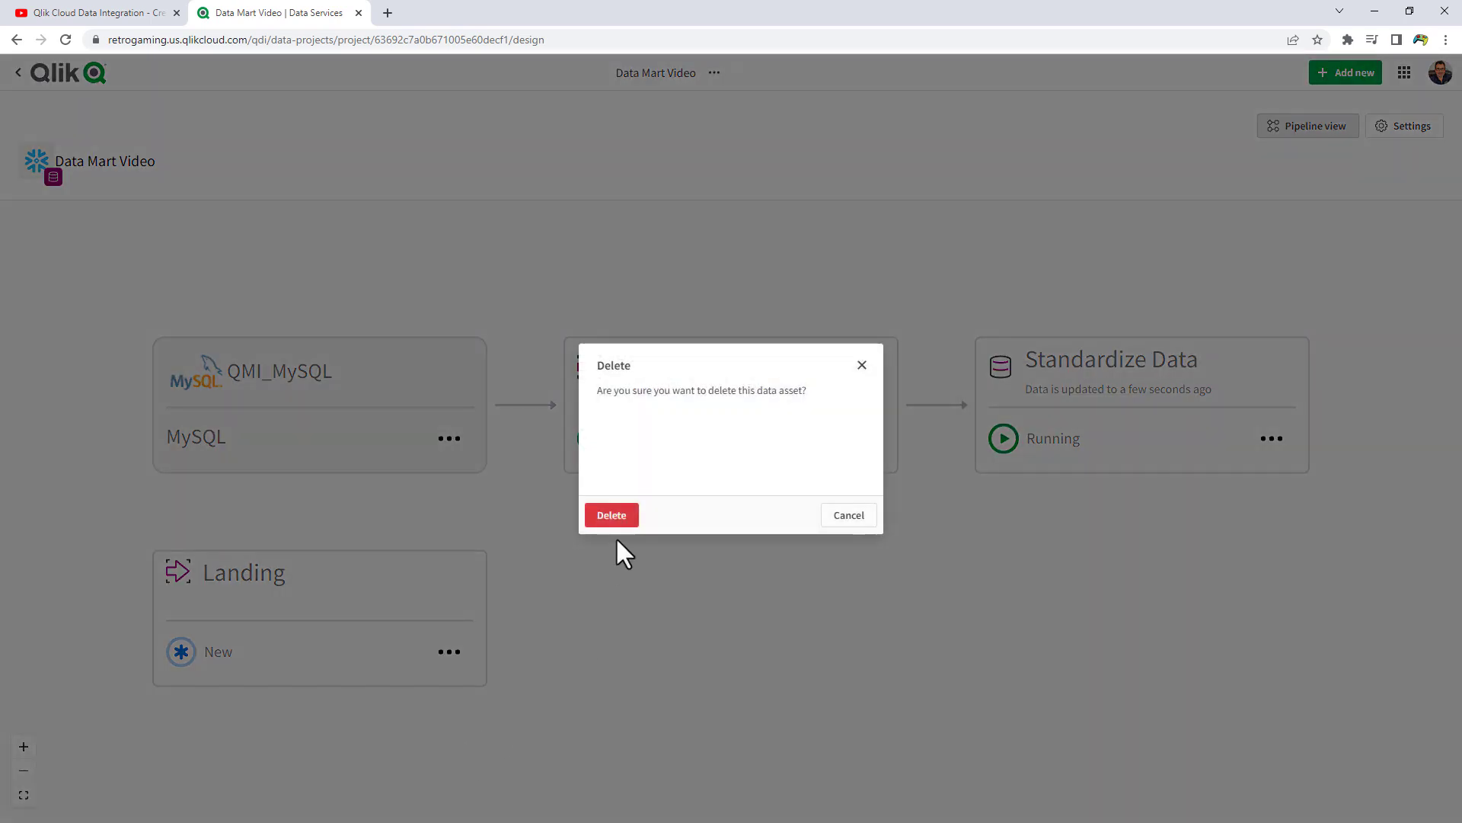
{"action": "left_click", "coordinate": [609, 514]}
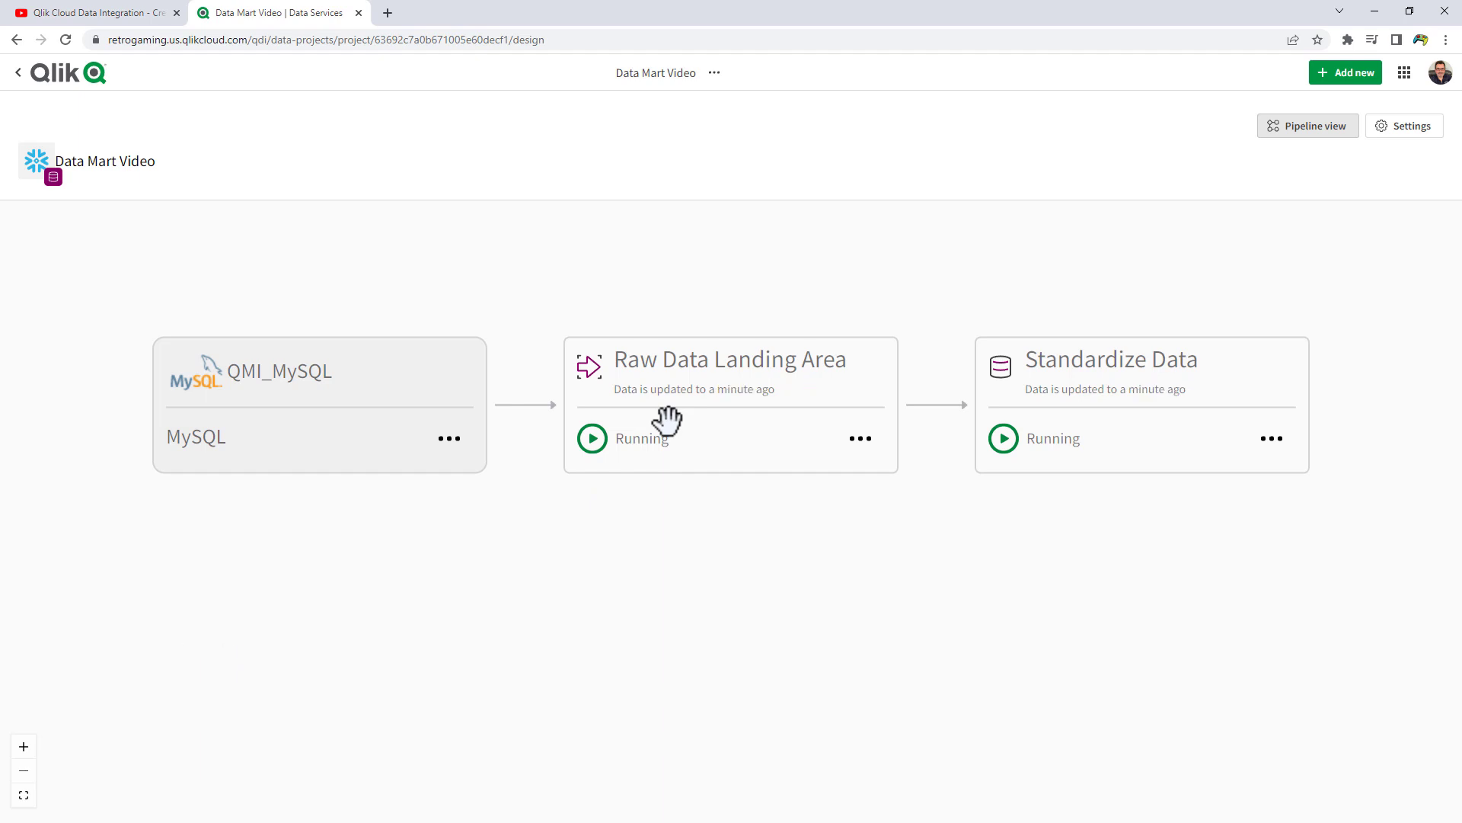
Step: Create a Store data asset named Storage from Raw Data Landing Area, and return to the pipeline
{"action": "left_click_drag", "start_coordinate": [697, 548], "coordinate": [450, 525]}
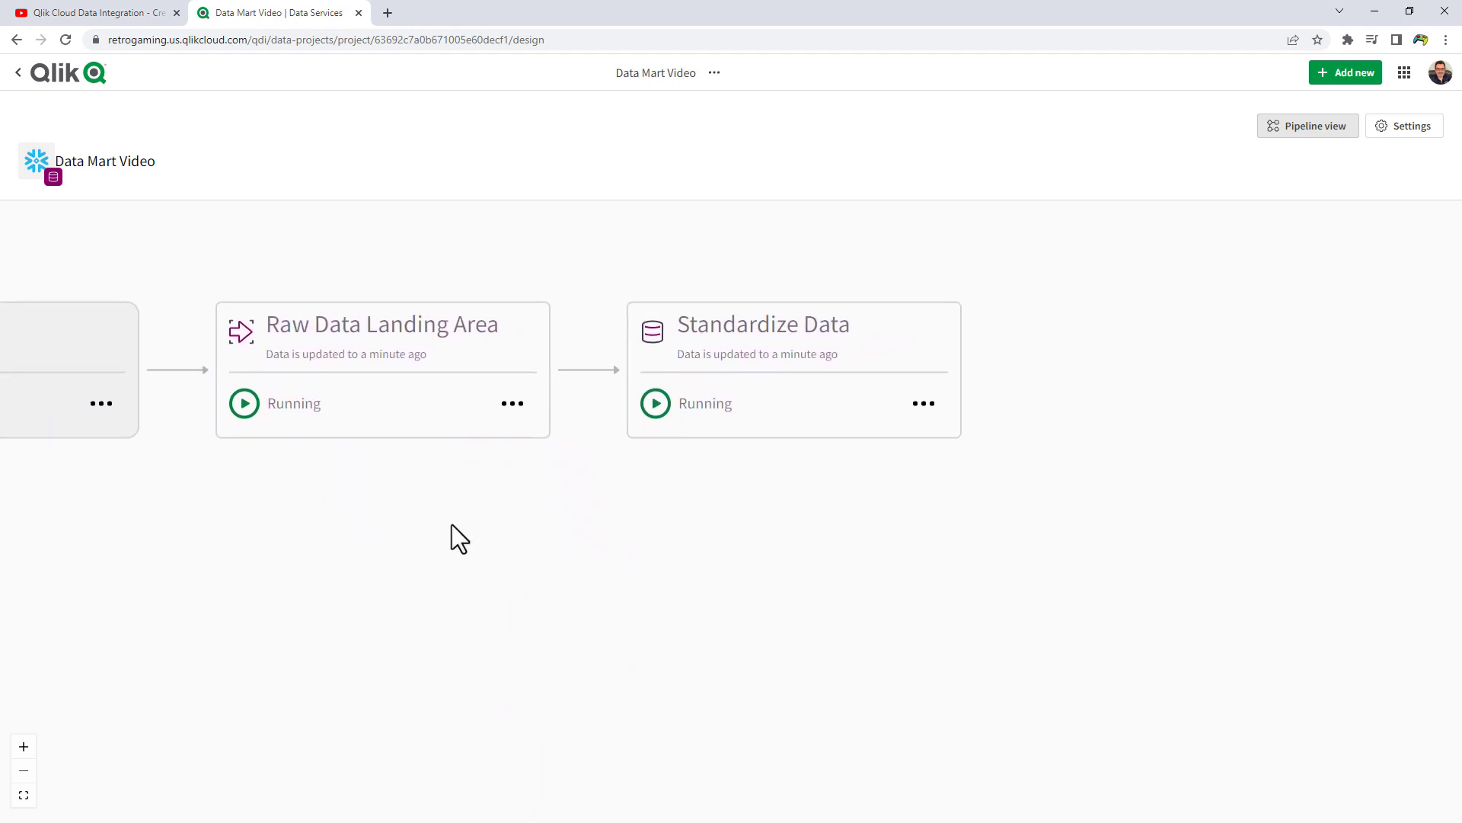
{"action": "left_click_drag", "start_coordinate": [790, 522], "coordinate": [648, 582]}
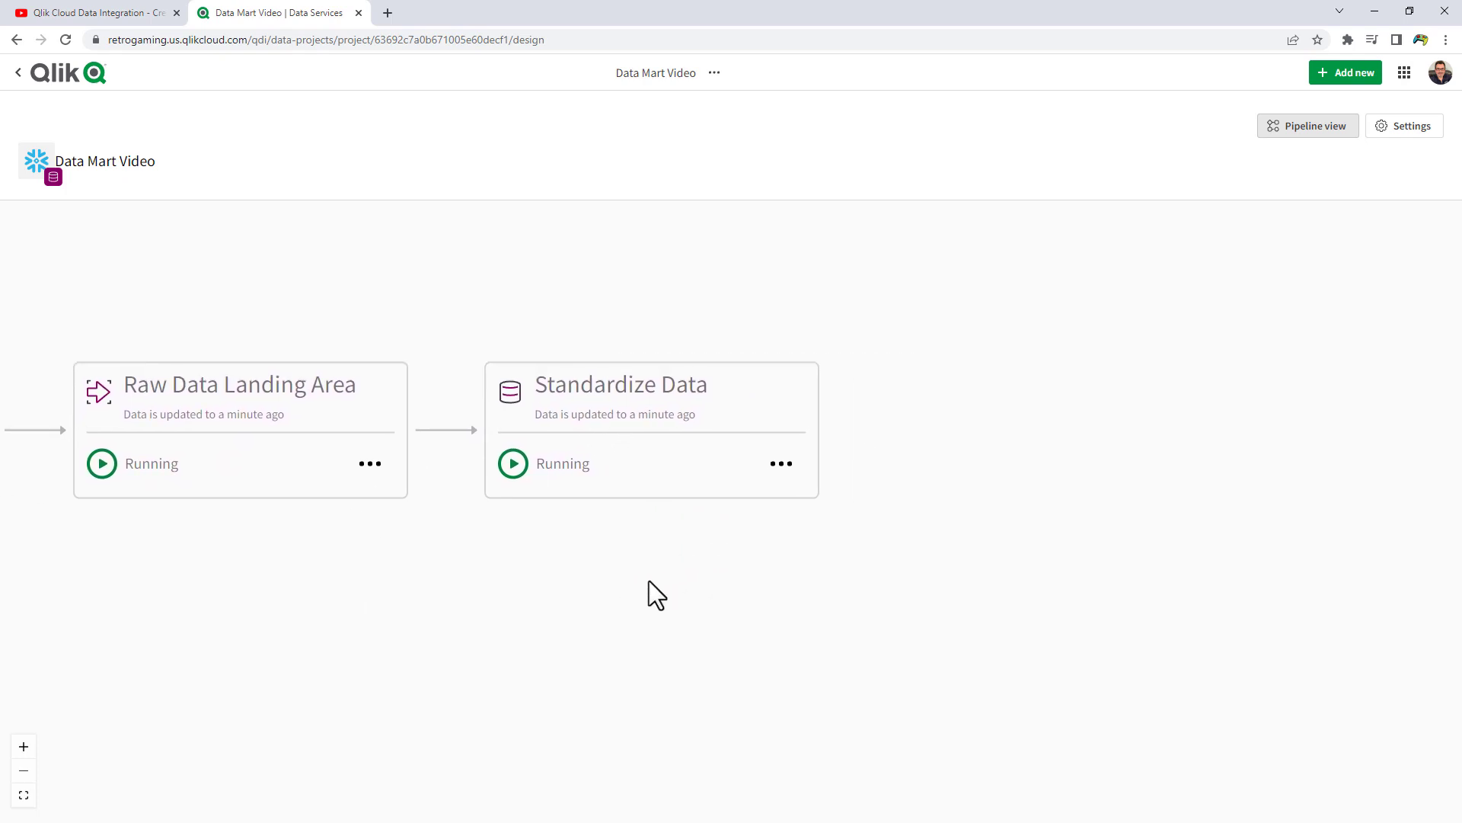
{"action": "left_click", "coordinate": [779, 466]}
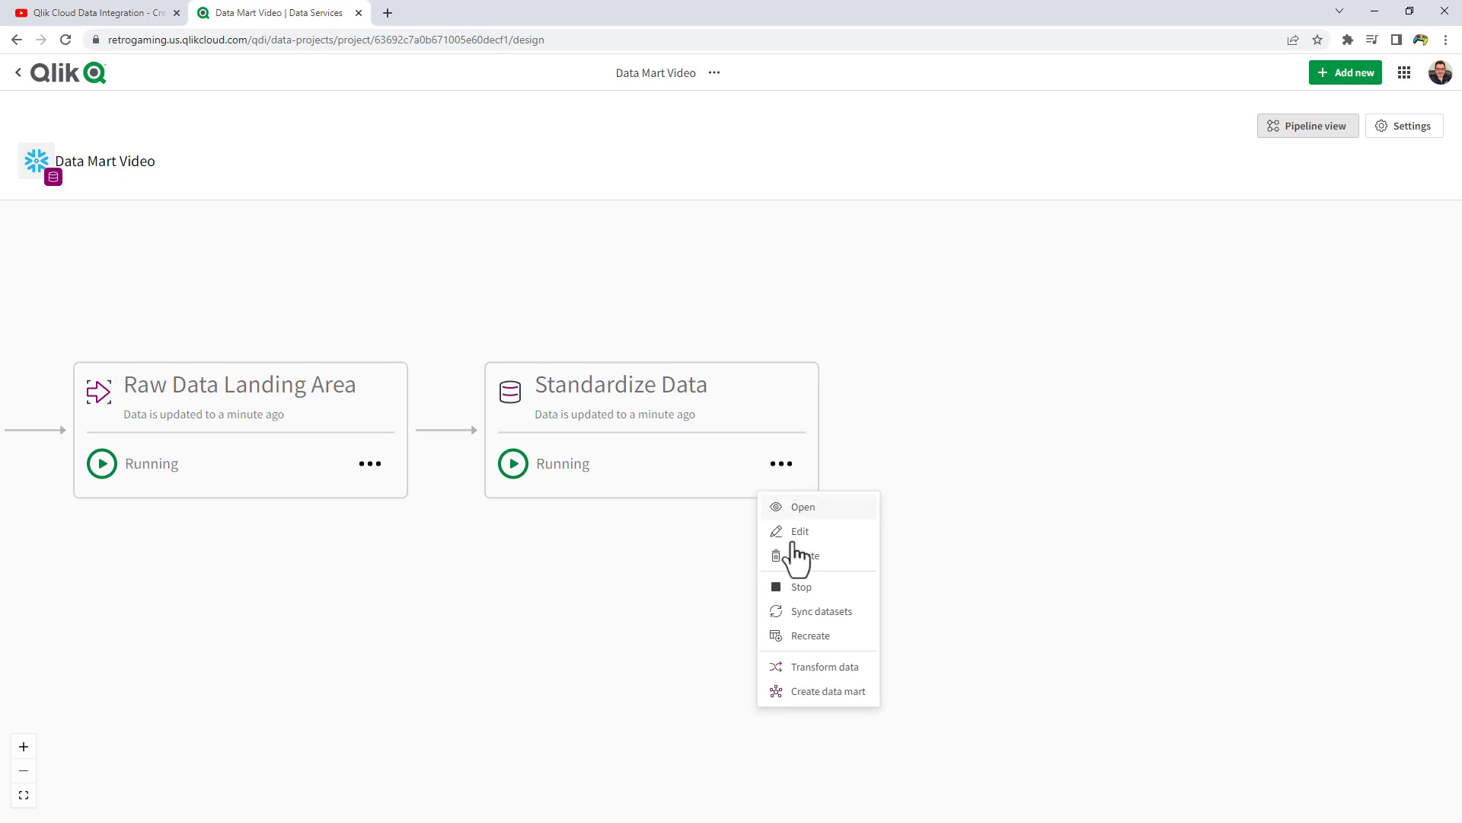
{"action": "left_click", "coordinate": [631, 624]}
{"action": "left_click", "coordinate": [370, 466]}
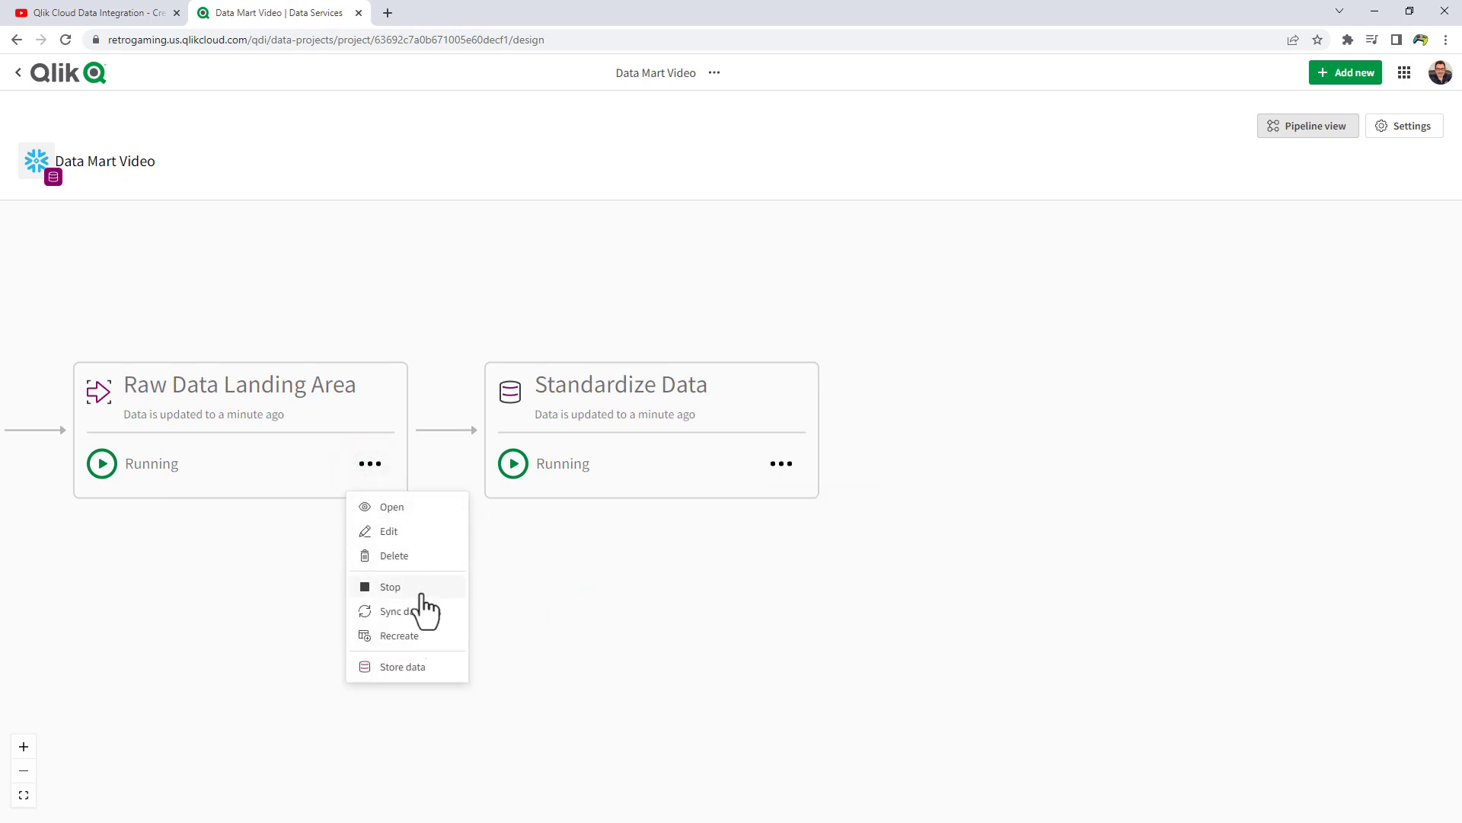
{"action": "left_click", "coordinate": [428, 669]}
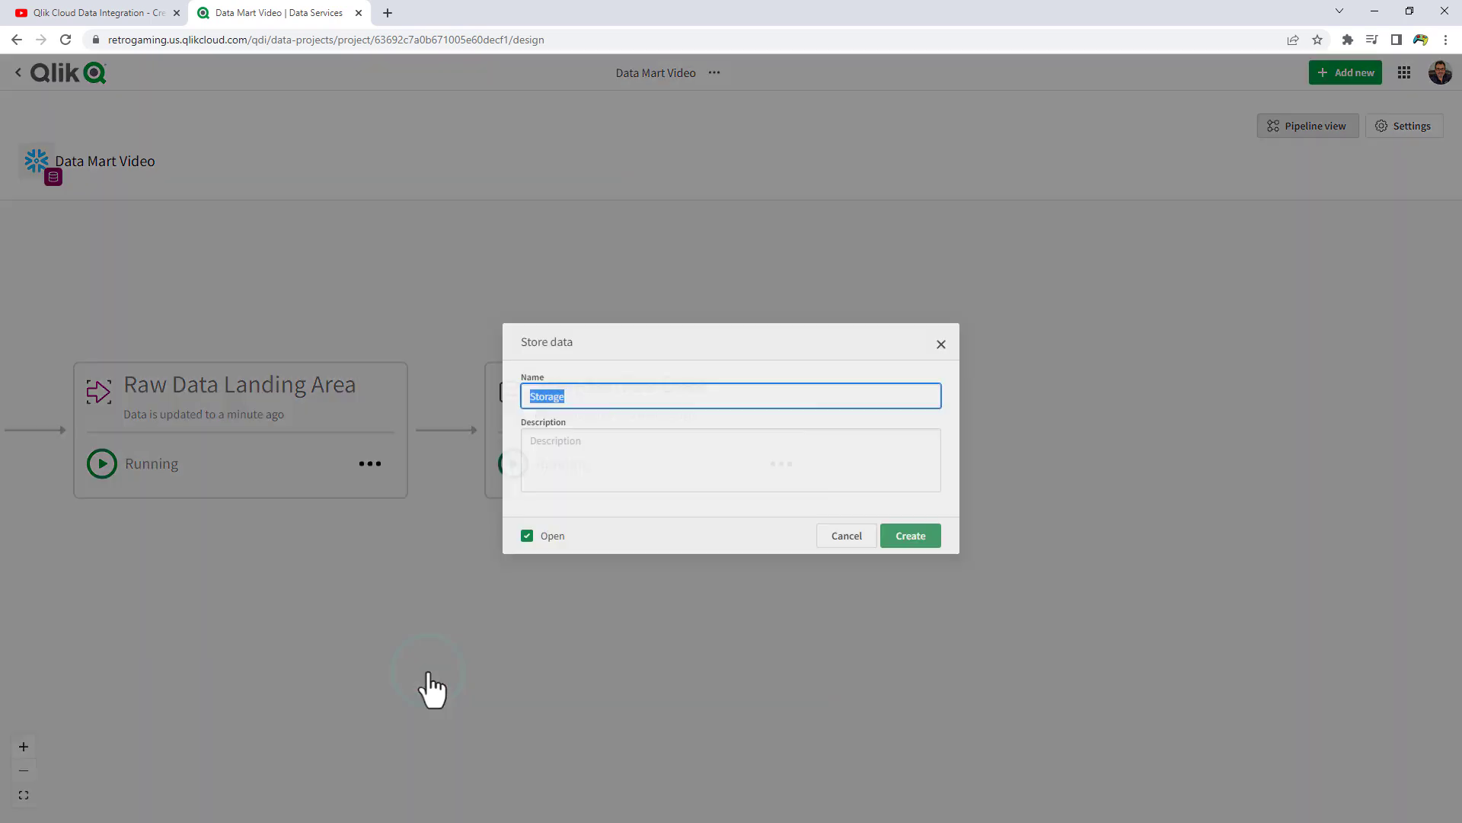
{"action": "left_click", "coordinate": [914, 538]}
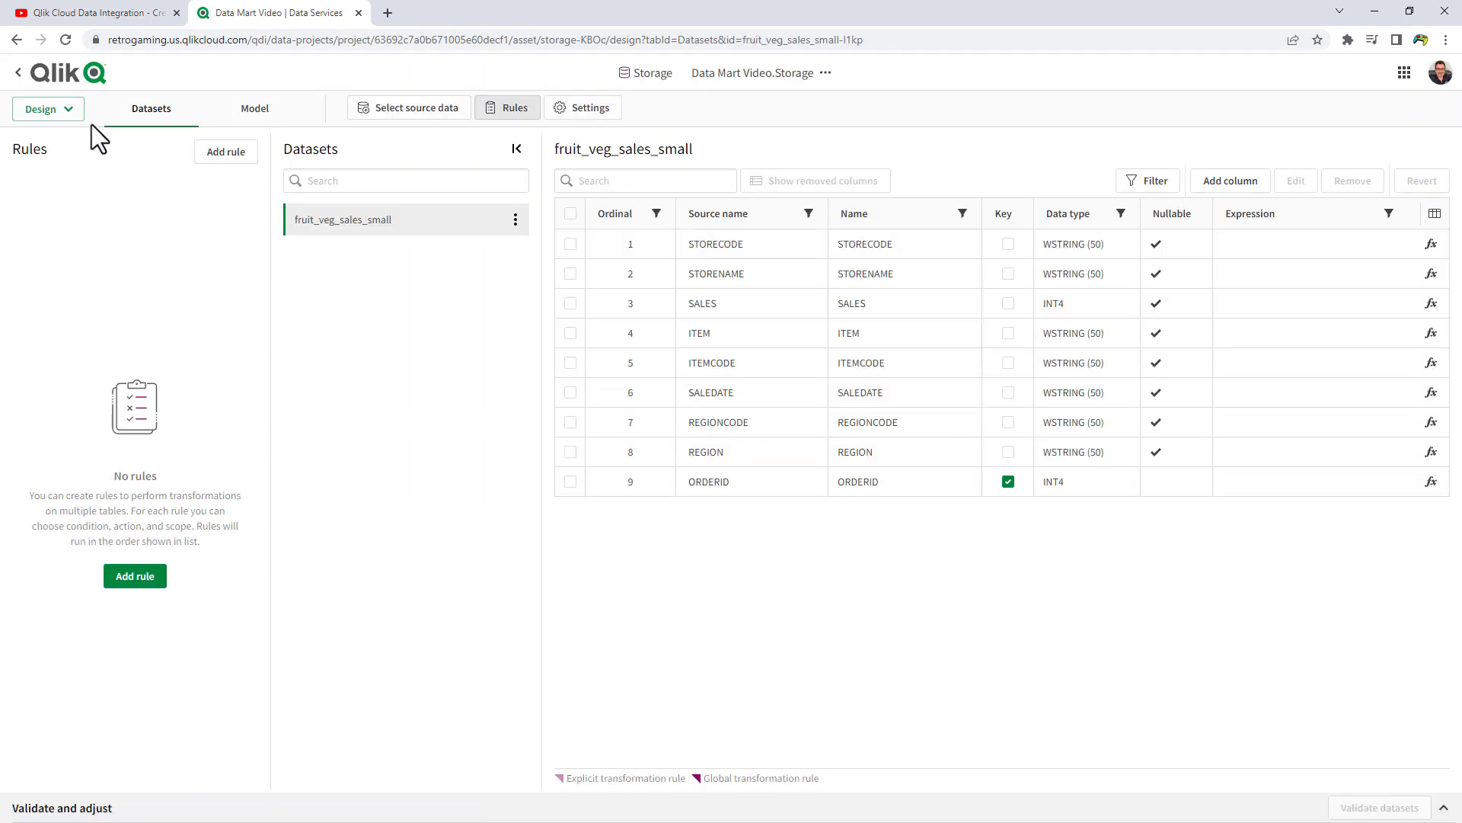
{"action": "left_click", "coordinate": [36, 77]}
{"action": "left_click_drag", "start_coordinate": [898, 686], "coordinate": [780, 684]}
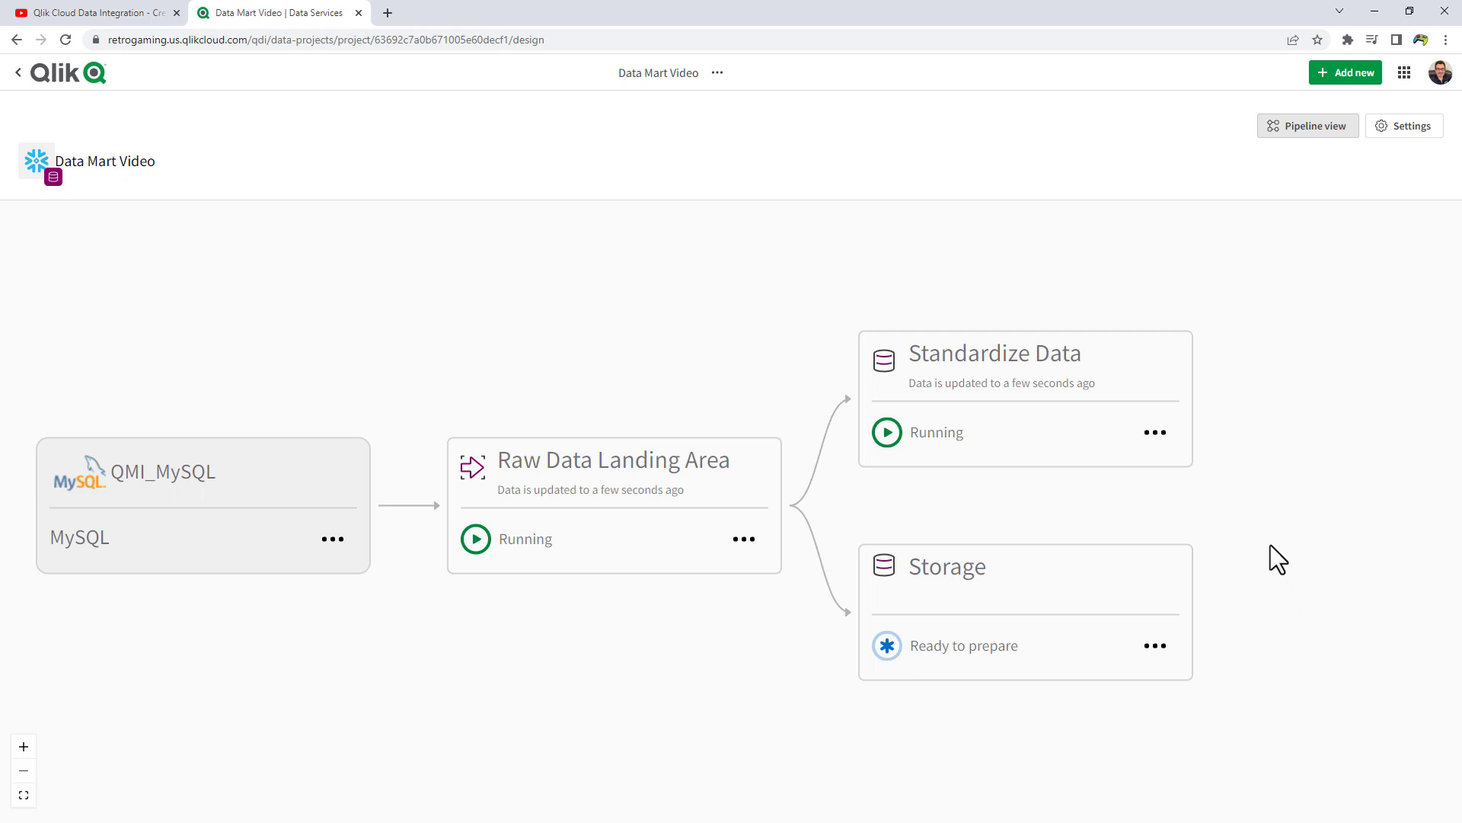
Step: Delete the Storage asset from the pipeline
{"action": "left_click", "coordinate": [1156, 646]}
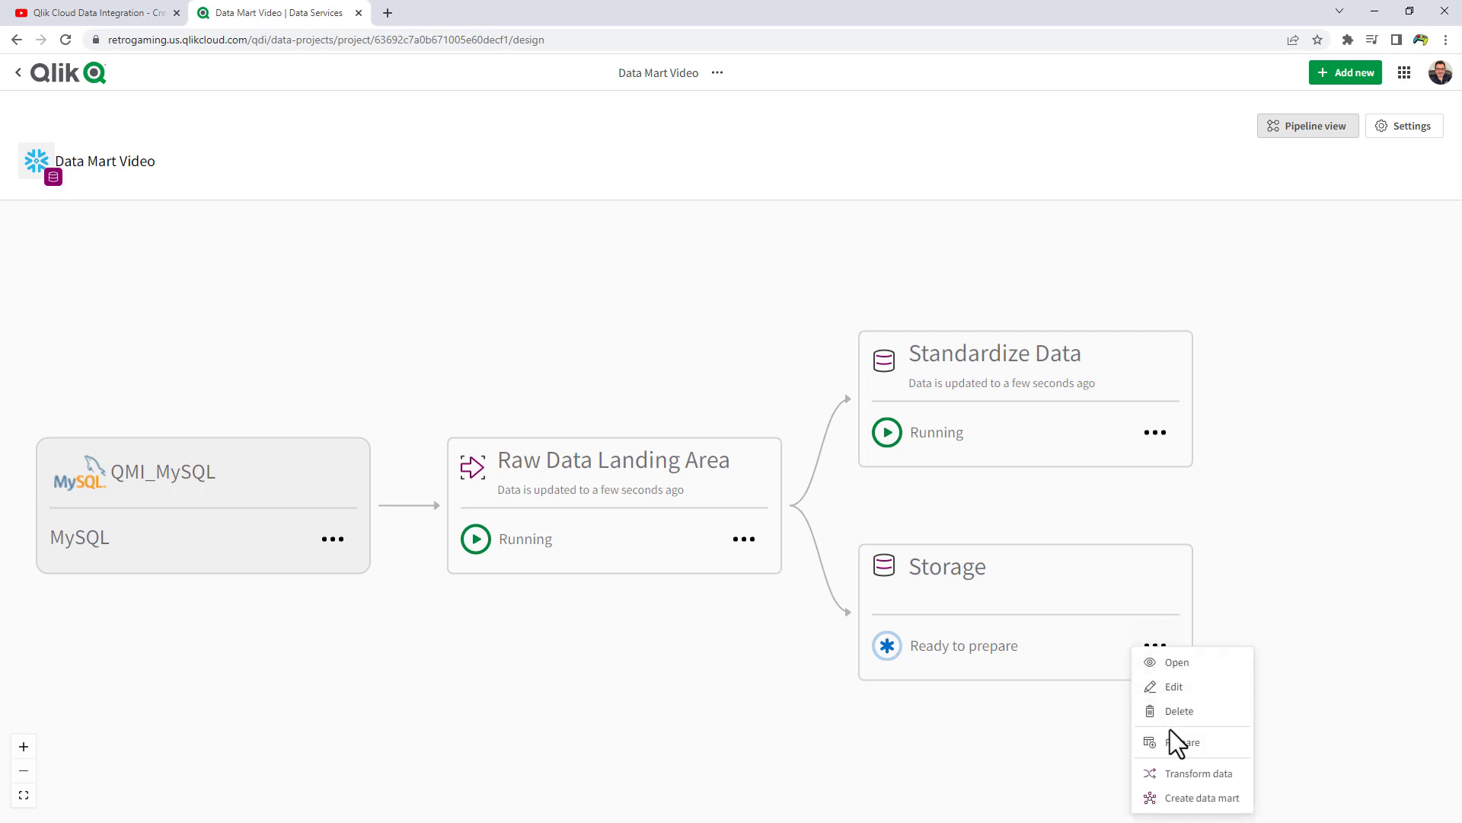
{"action": "left_click", "coordinate": [1179, 711]}
{"action": "left_click", "coordinate": [612, 514]}
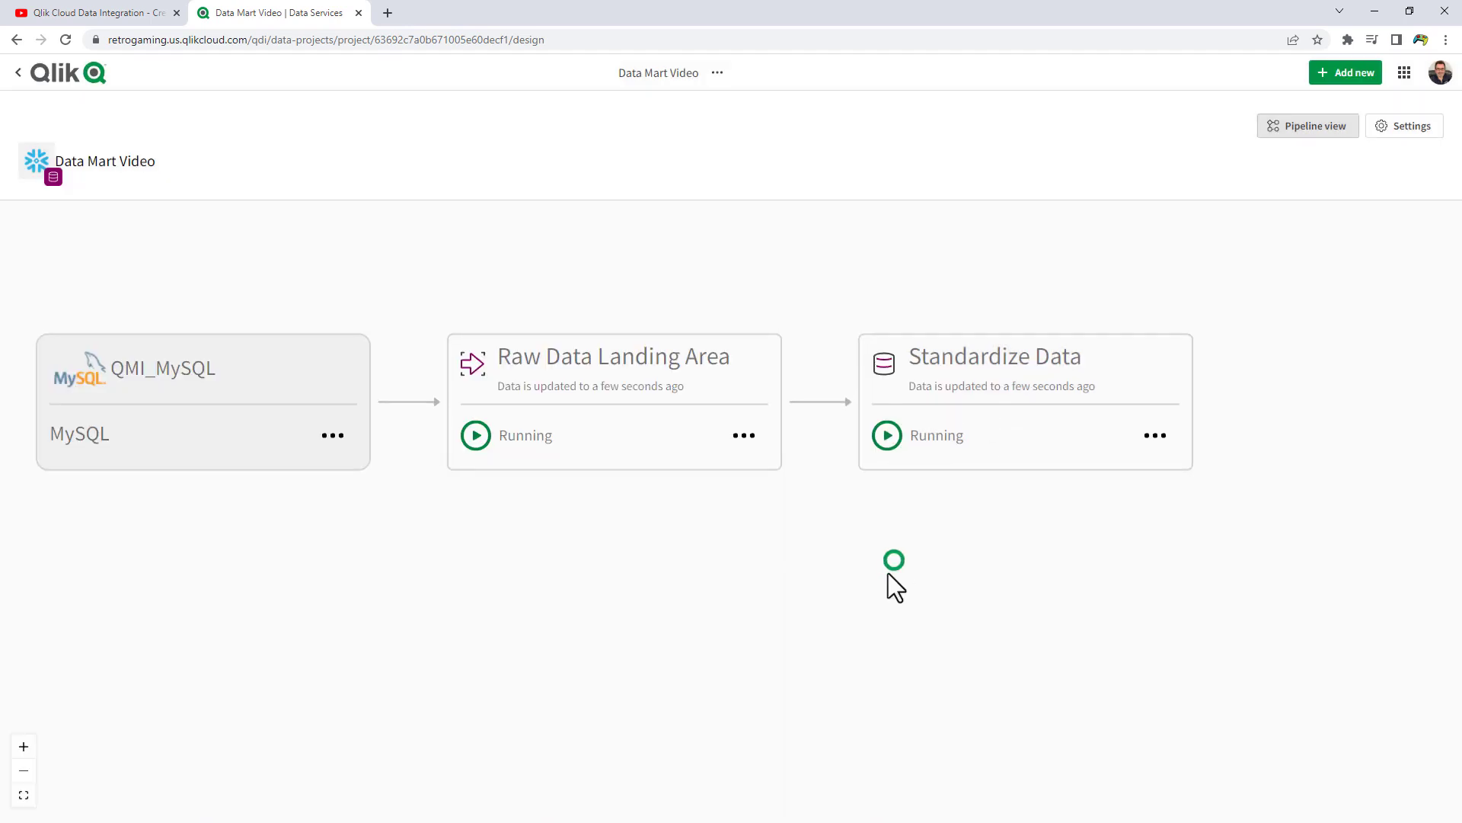
Step: Create and open a Transform data asset named Create Dimension Tables from the Standardize Data asset
{"action": "left_click_drag", "start_coordinate": [888, 573], "coordinate": [467, 618]}
{"action": "left_click", "coordinate": [749, 493]}
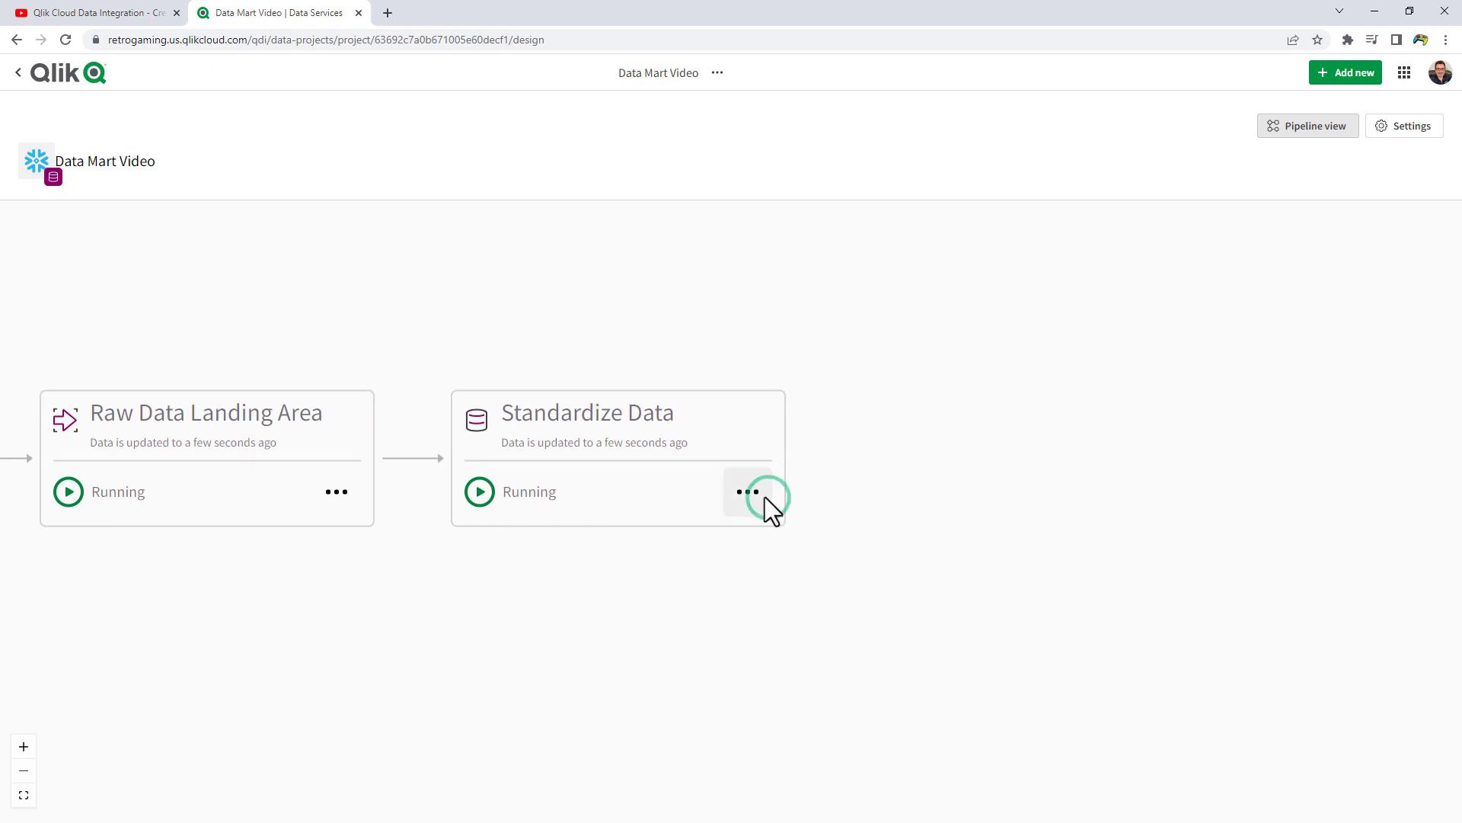
{"action": "left_click", "coordinate": [797, 694]}
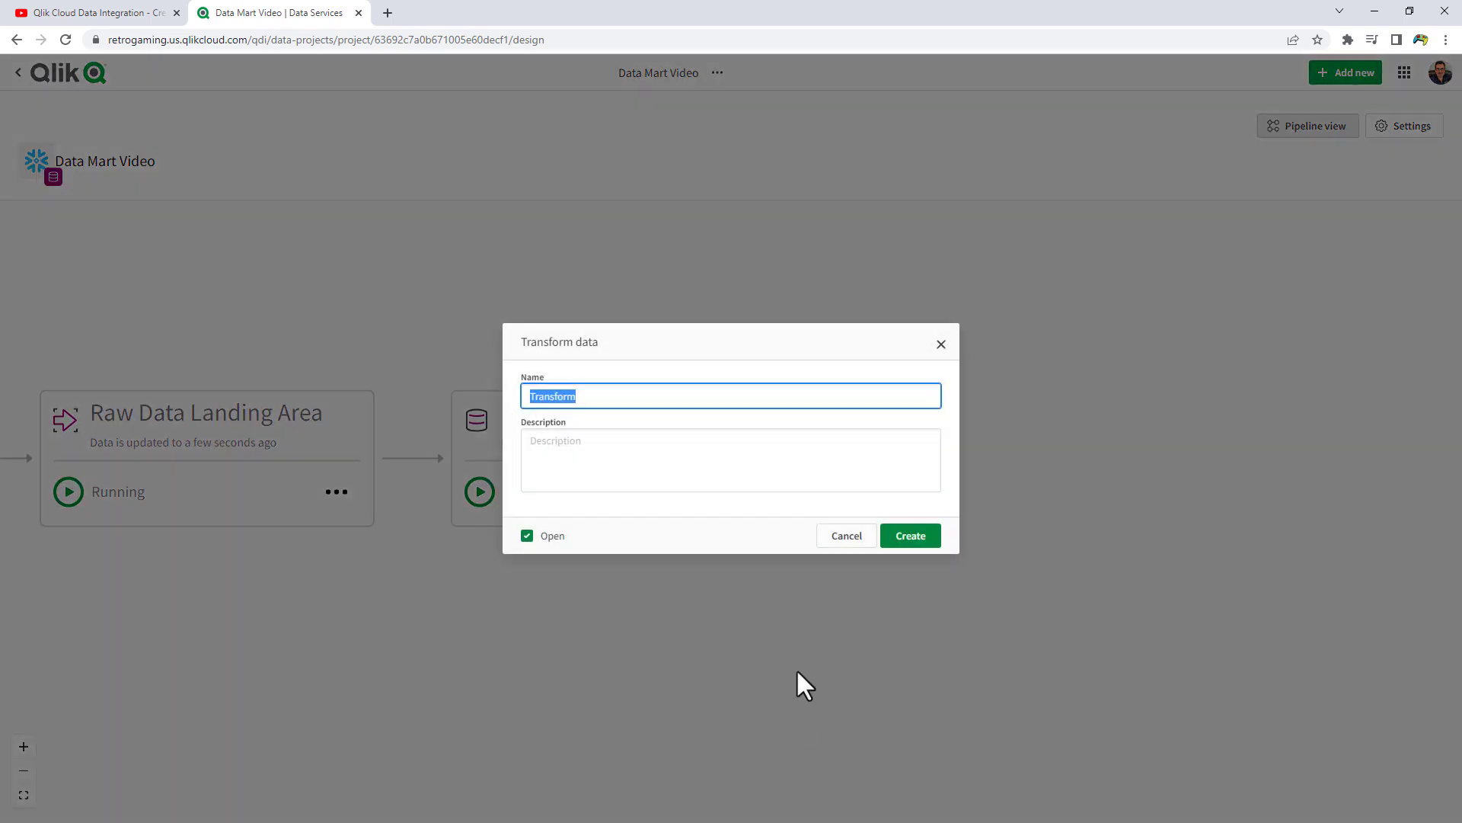
{"action": "type", "text": "Cretae"}
{"action": "type", "text": "a"}
{"action": "type", "text": "e Dmie"}
{"action": "key", "text": "BackSpace"}
{"action": "key", "text": "BackSpace"}
{"action": "key", "text": "BackSpace"}
{"action": "type", "text": "imension Tables"}
{"action": "left_click", "coordinate": [910, 542]}
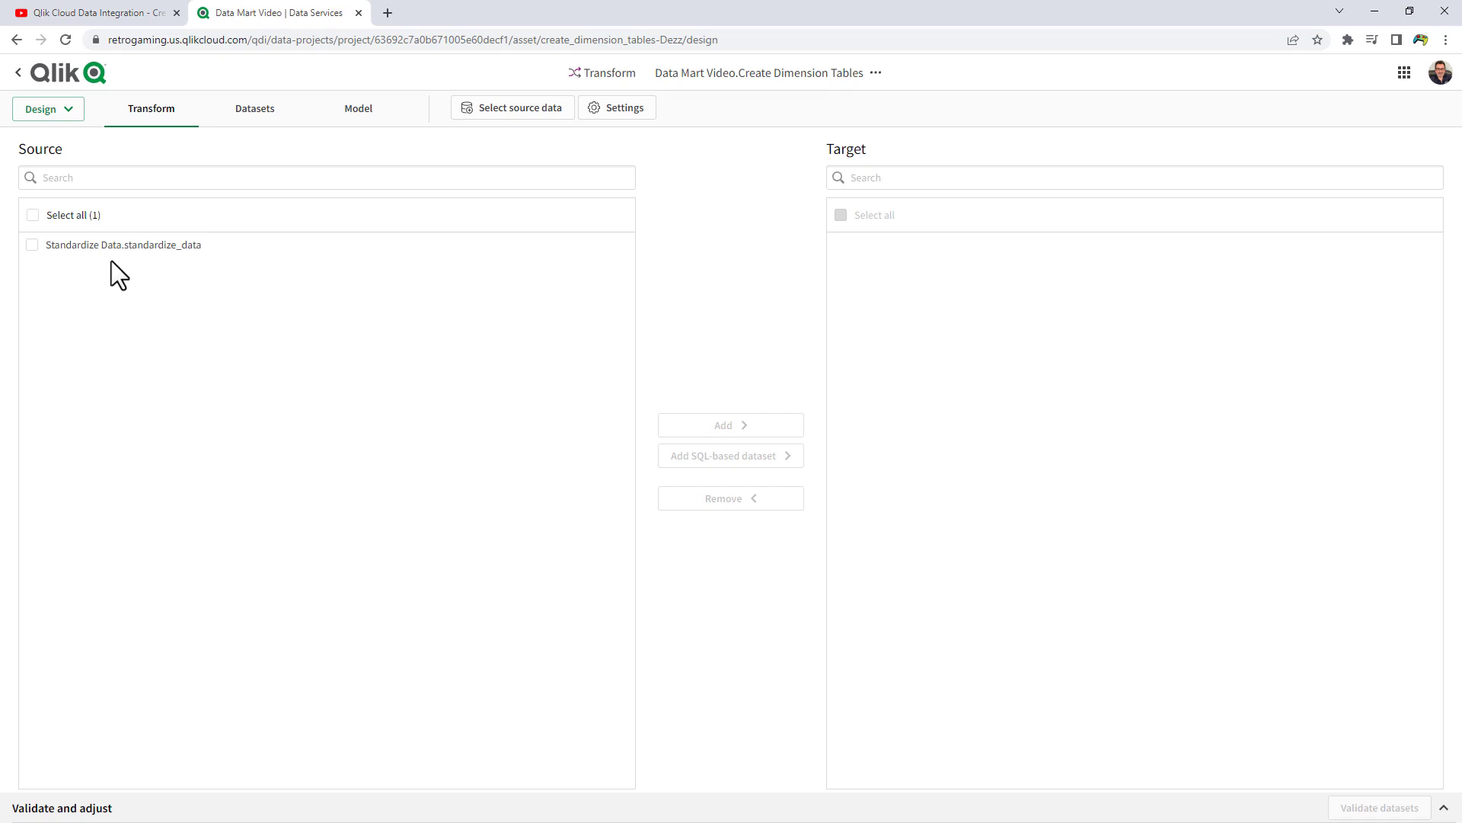
Step: Start a SQL-based dataset from standardize_data, consult sql_inserts_deletes.txt in Notepad, and enter the query select distinct "STORECODE", "STORENAME" from ${standardize_data}
{"action": "left_click", "coordinate": [32, 246]}
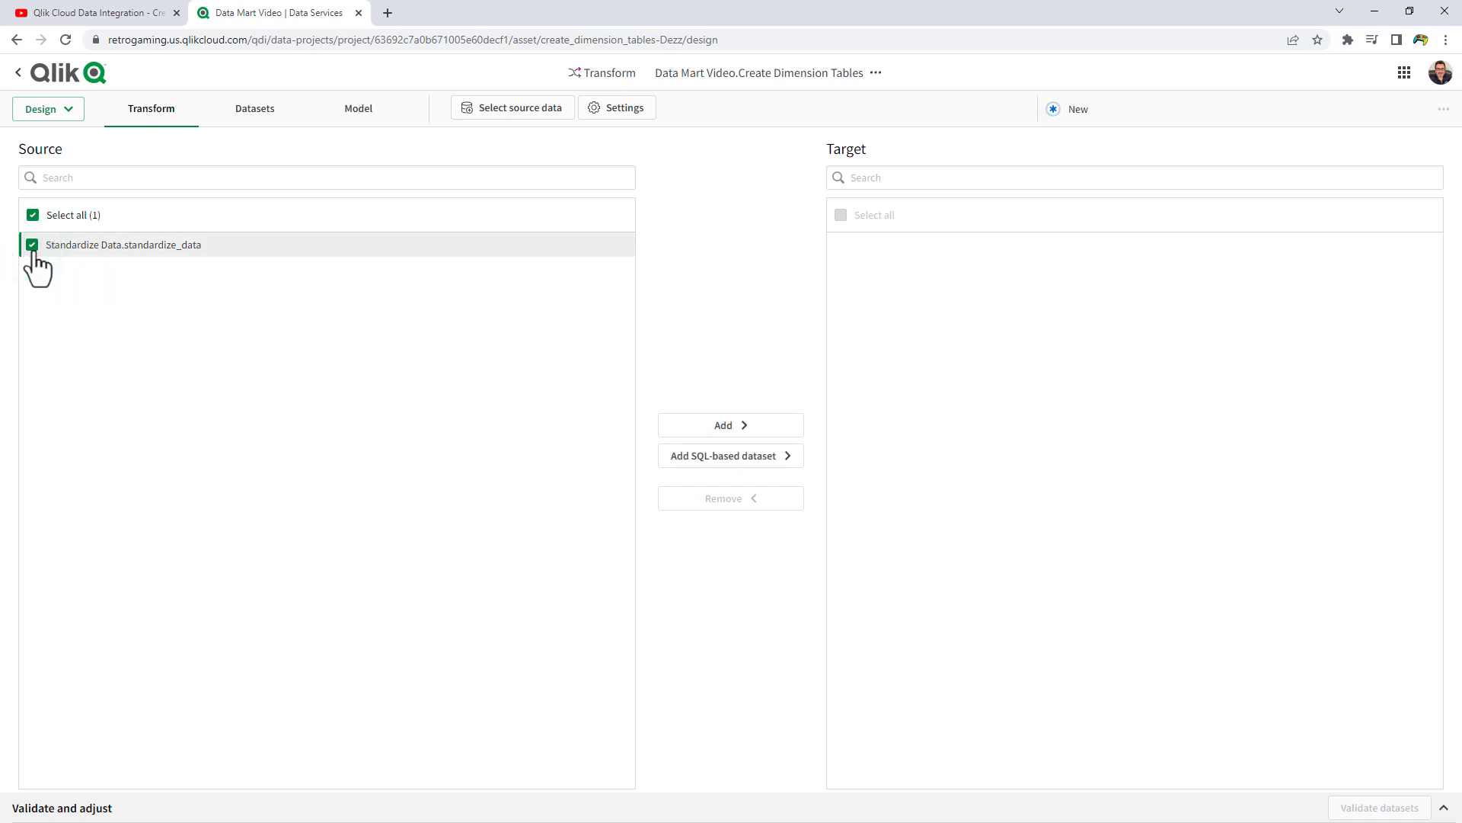
{"action": "left_click", "coordinate": [730, 461]}
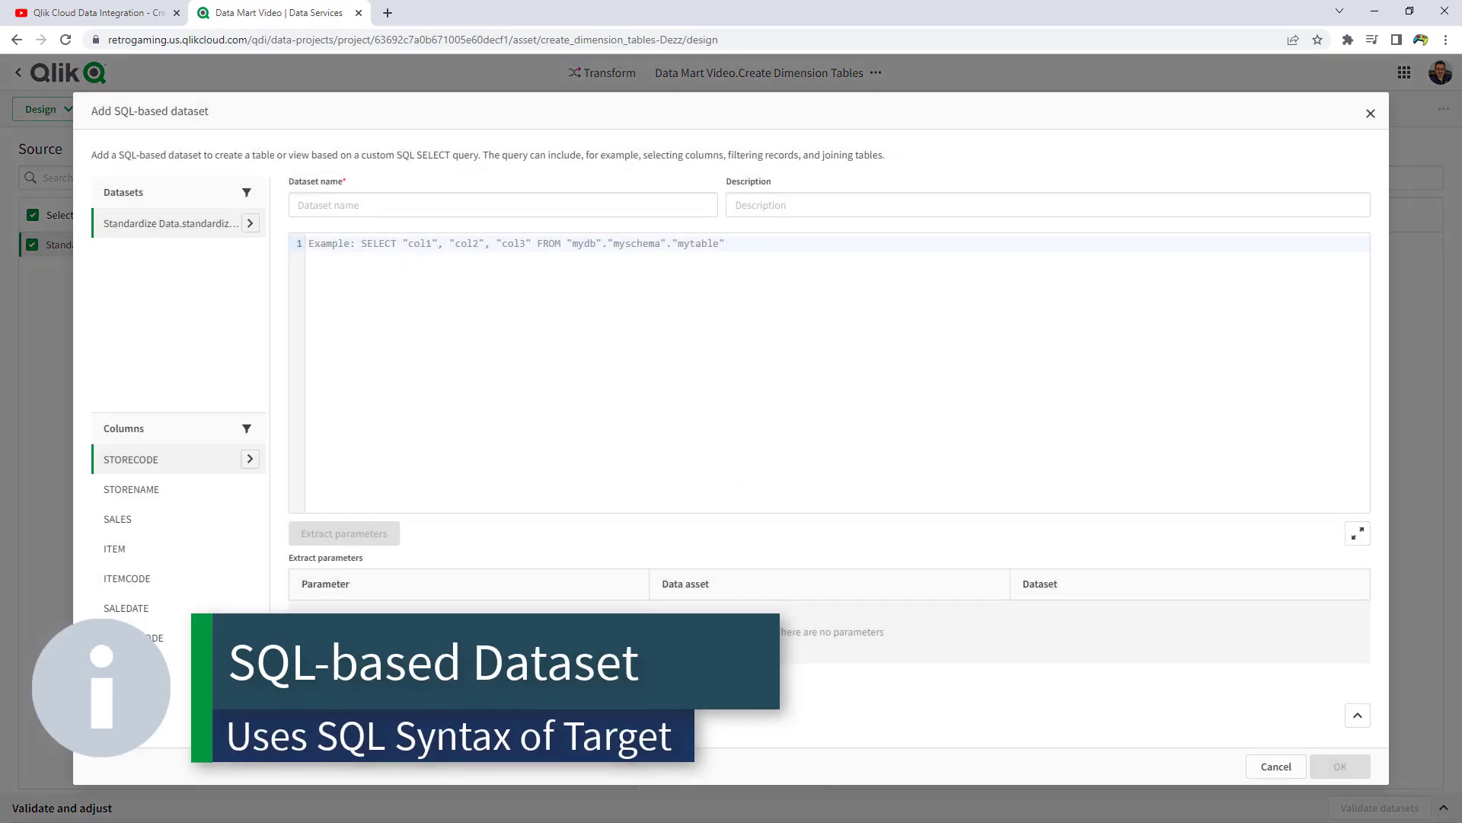
{"action": "key", "text": "alt+Tab"}
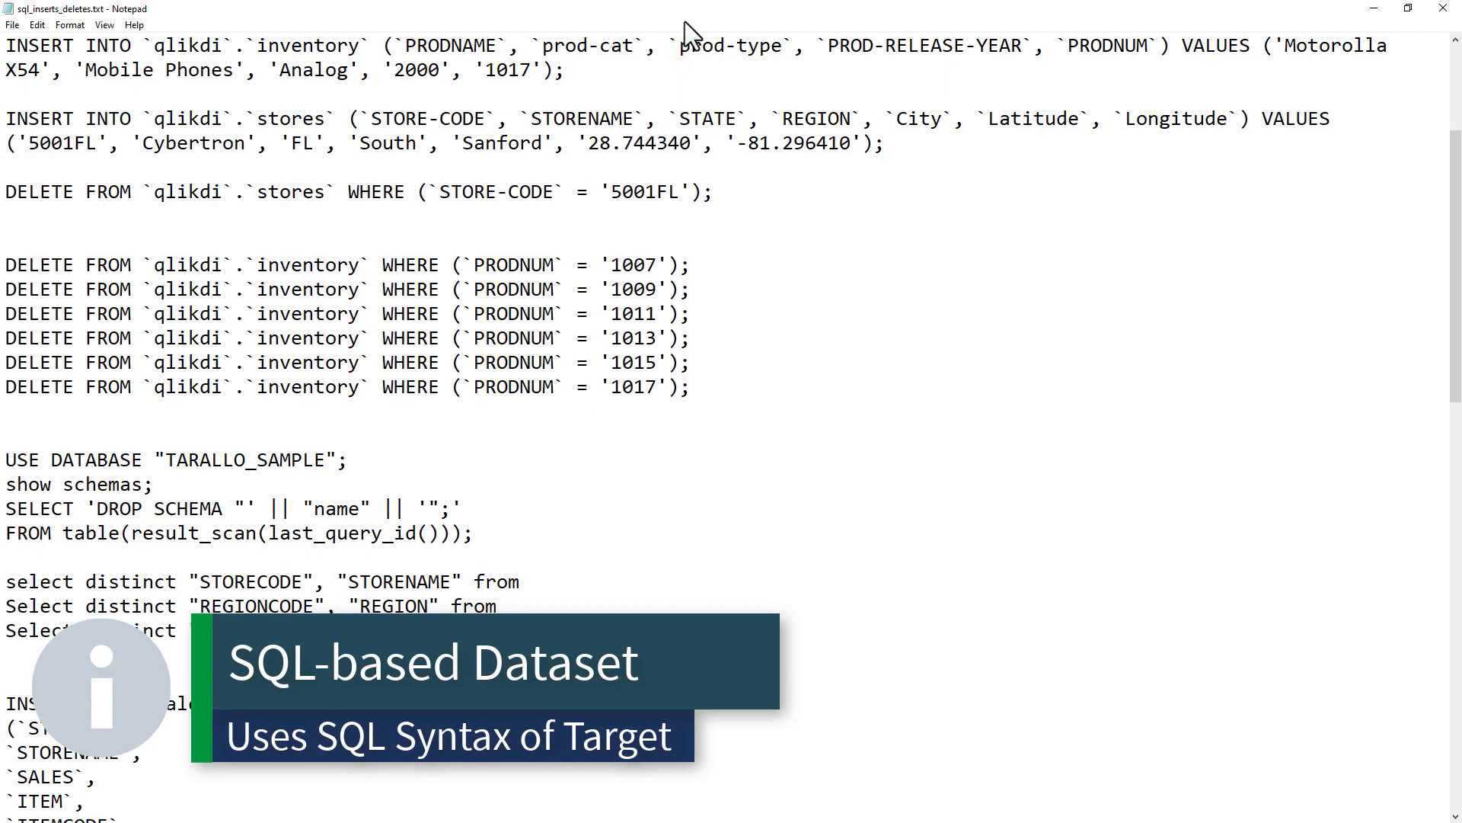
{"action": "left_click_drag", "start_coordinate": [687, 10], "coordinate": [0, 84]}
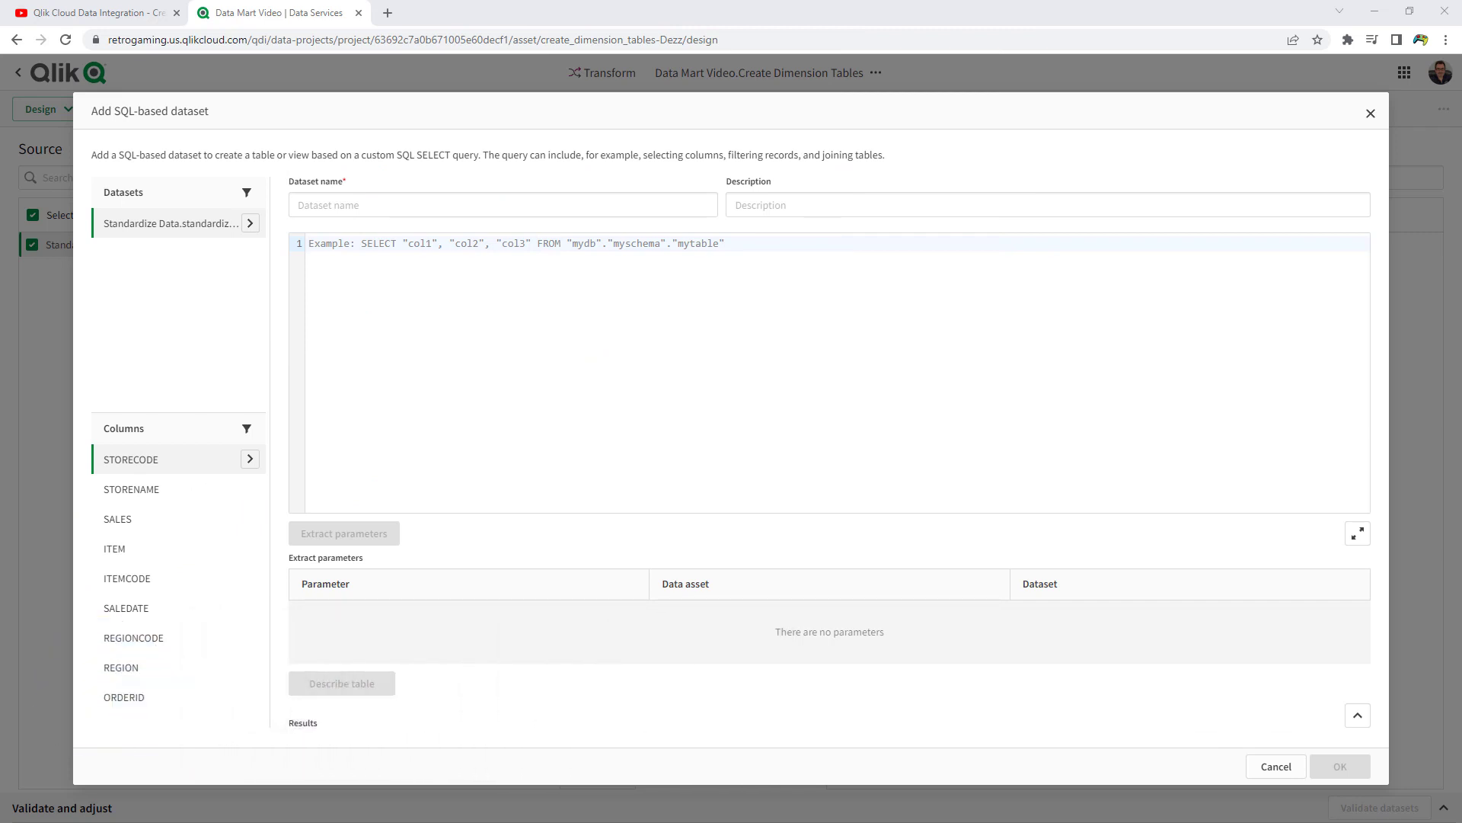
{"action": "left_click", "coordinate": [470, 284]}
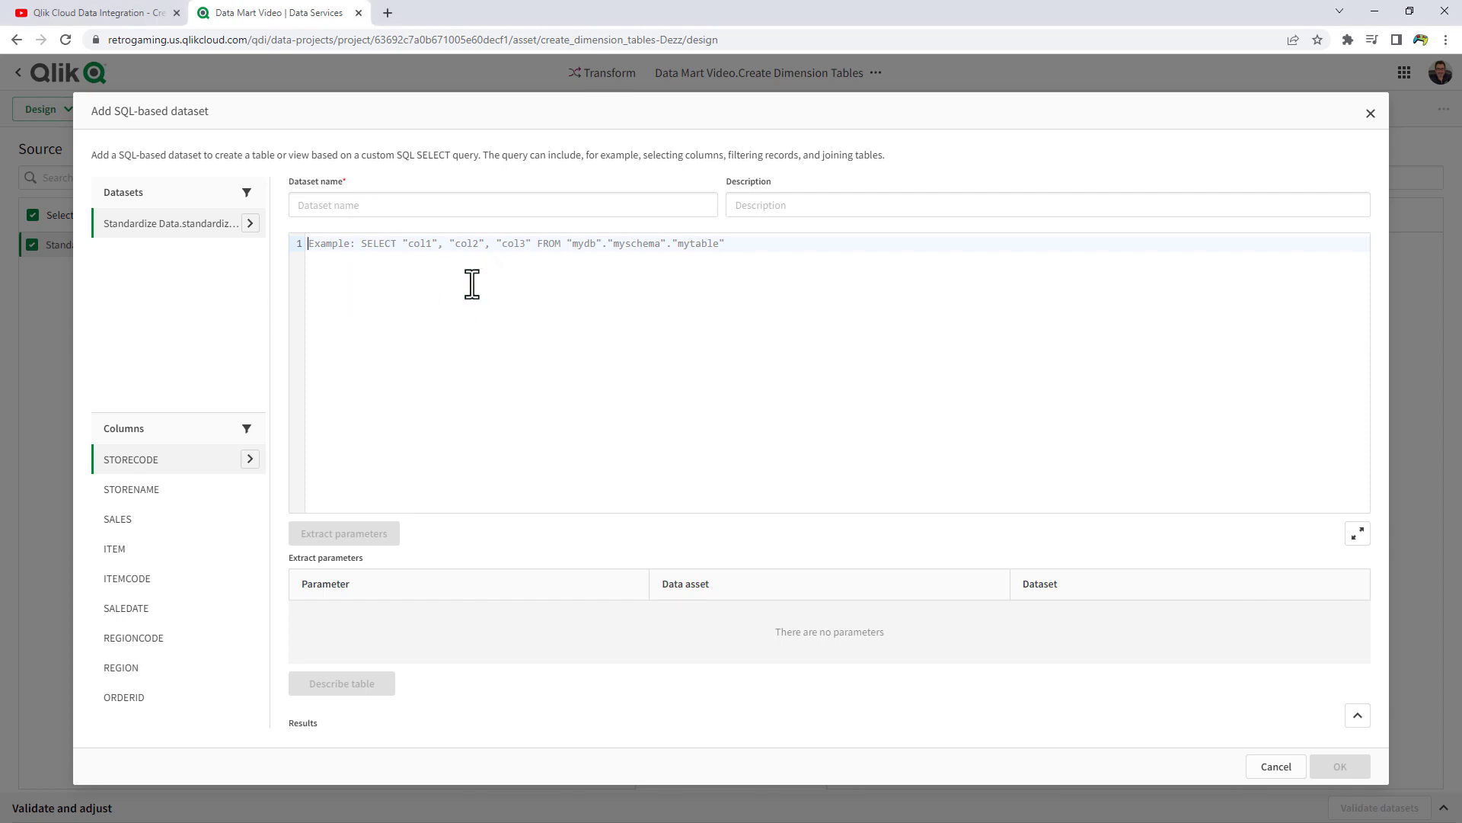
{"action": "type", "text": "select distinct \"STORECODE\", \"STORENAME\" from"}
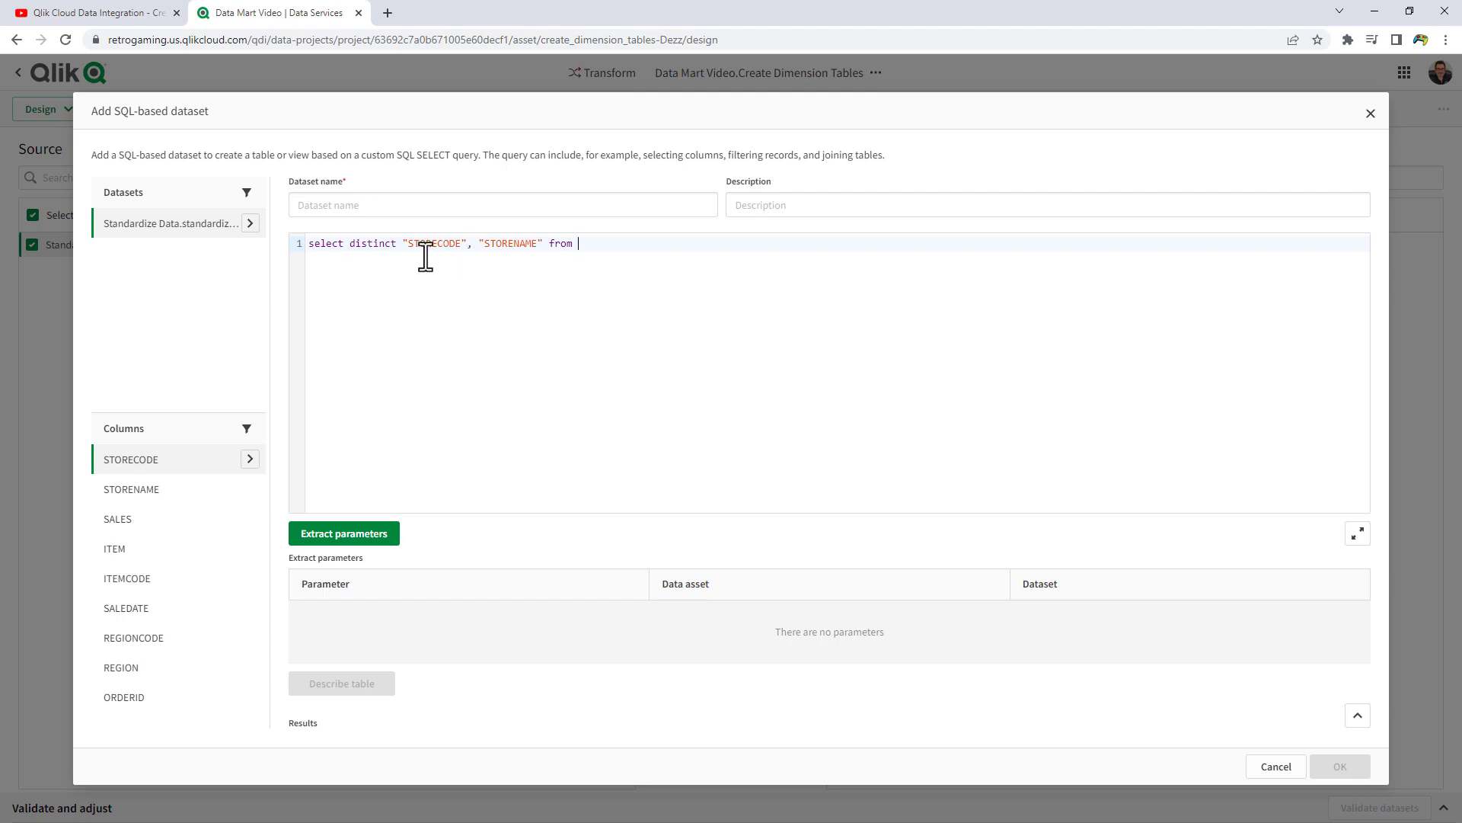
{"action": "left_click", "coordinate": [250, 223]}
Step: Extract the query's parameters with standardize_data as the dataset, and describe the resulting table
{"action": "left_click", "coordinate": [373, 531]}
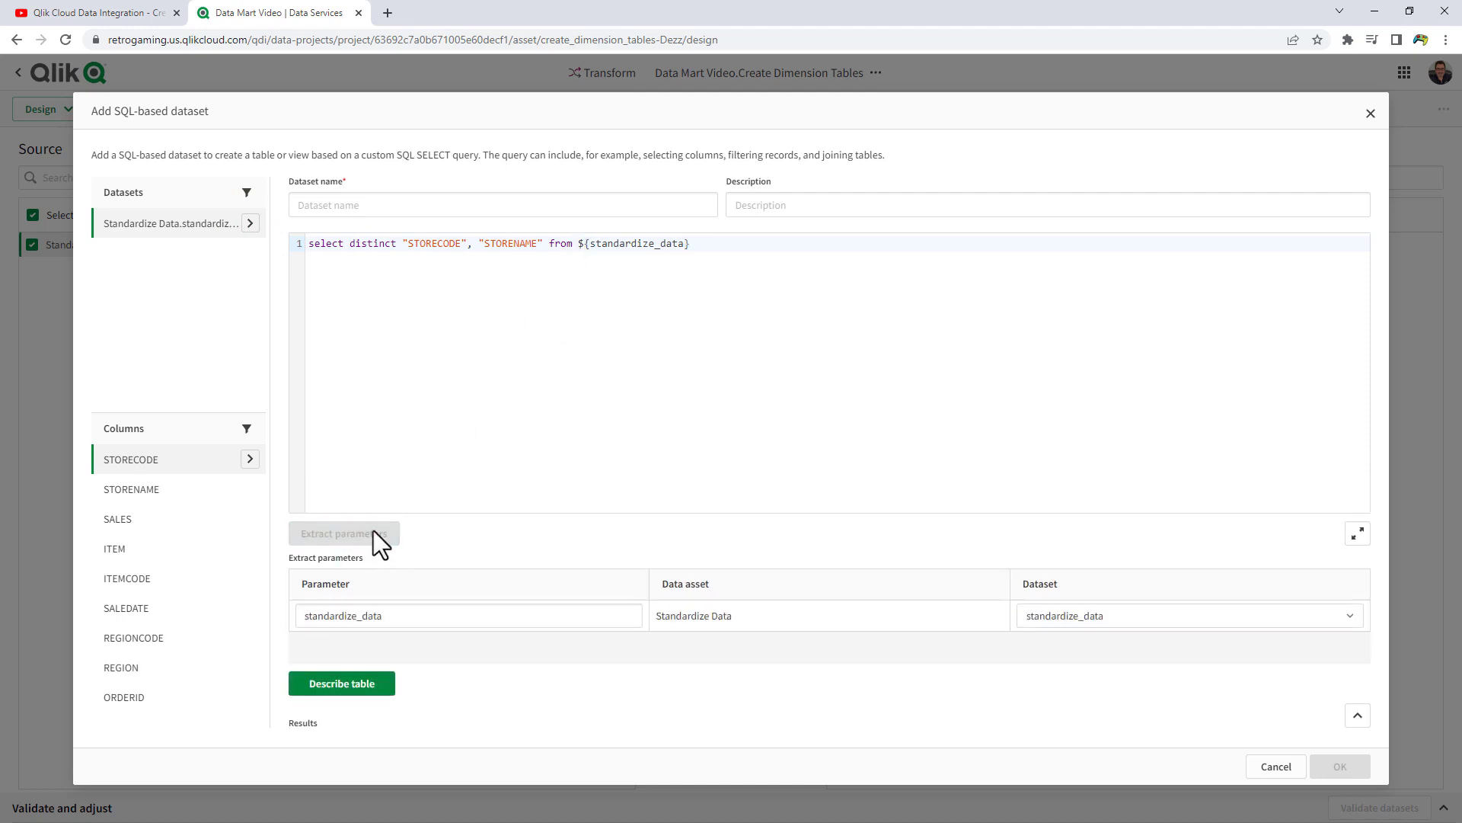
{"action": "left_click", "coordinate": [1167, 613]}
{"action": "left_click", "coordinate": [1177, 614]}
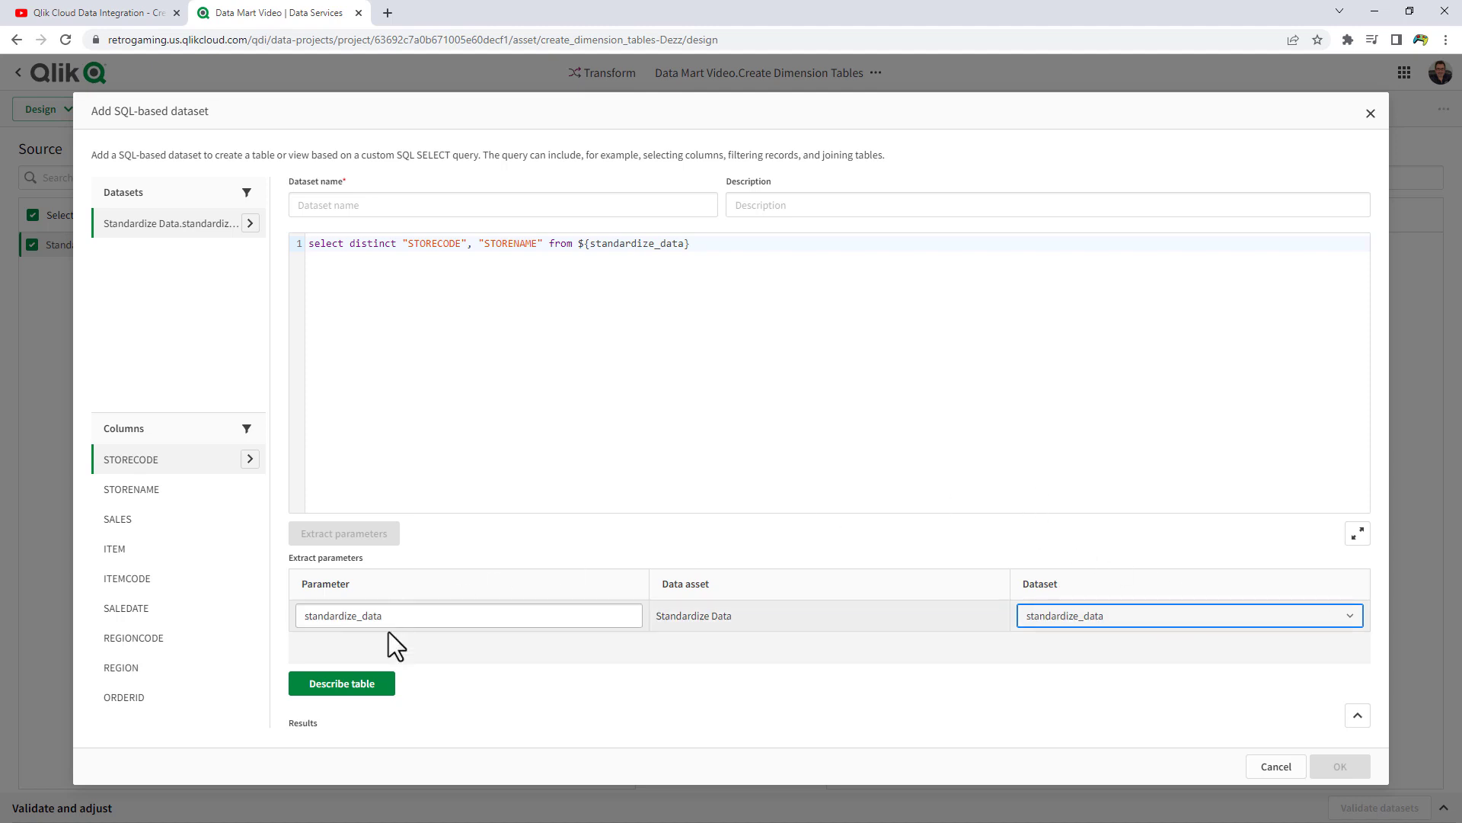
{"action": "left_click", "coordinate": [367, 683]}
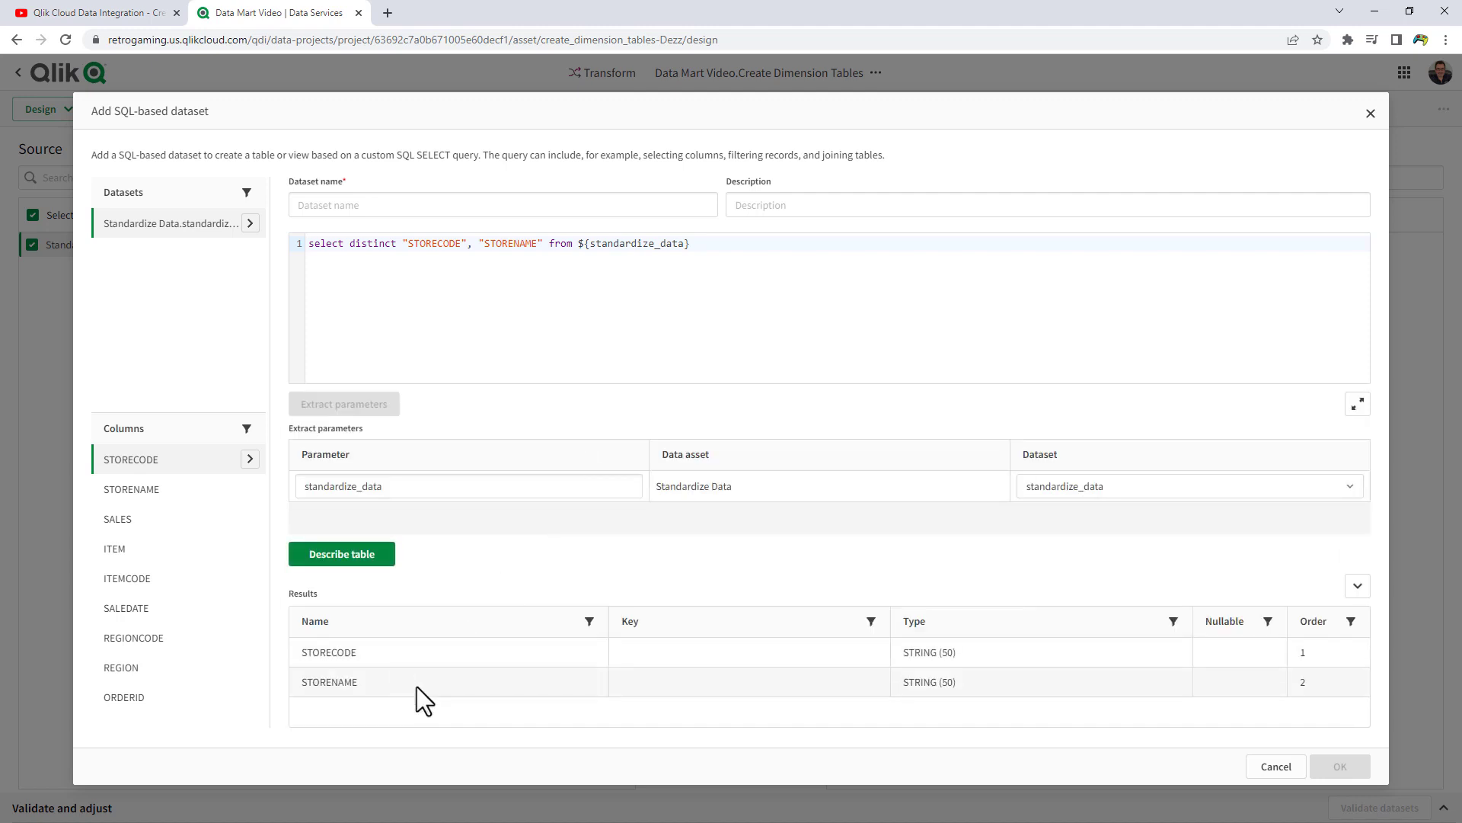
Step: Name the SQL-based dataset Stores and add it to the transform's target
{"action": "left_click", "coordinate": [399, 205]}
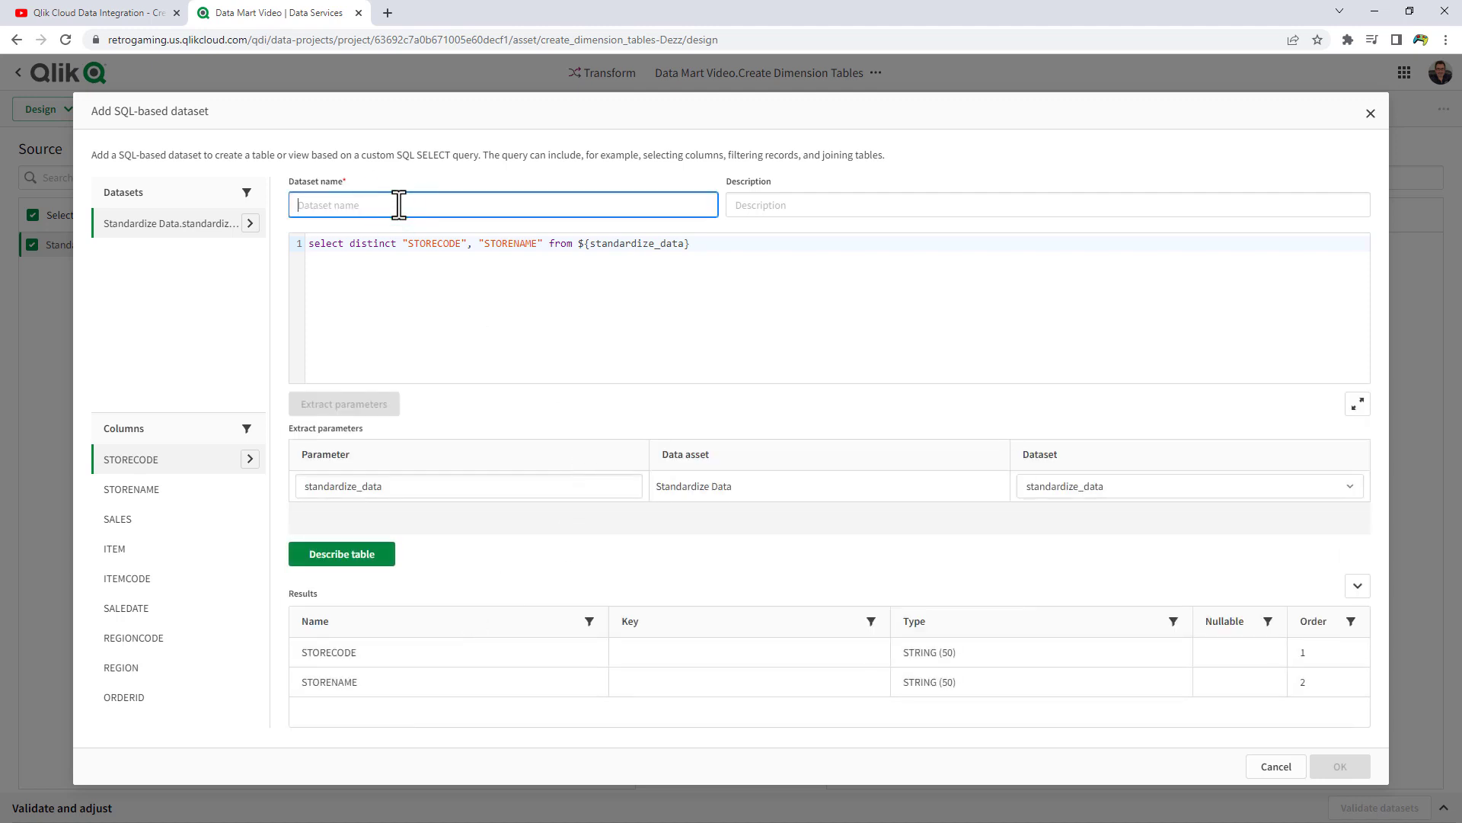
{"action": "type", "text": "Str"}
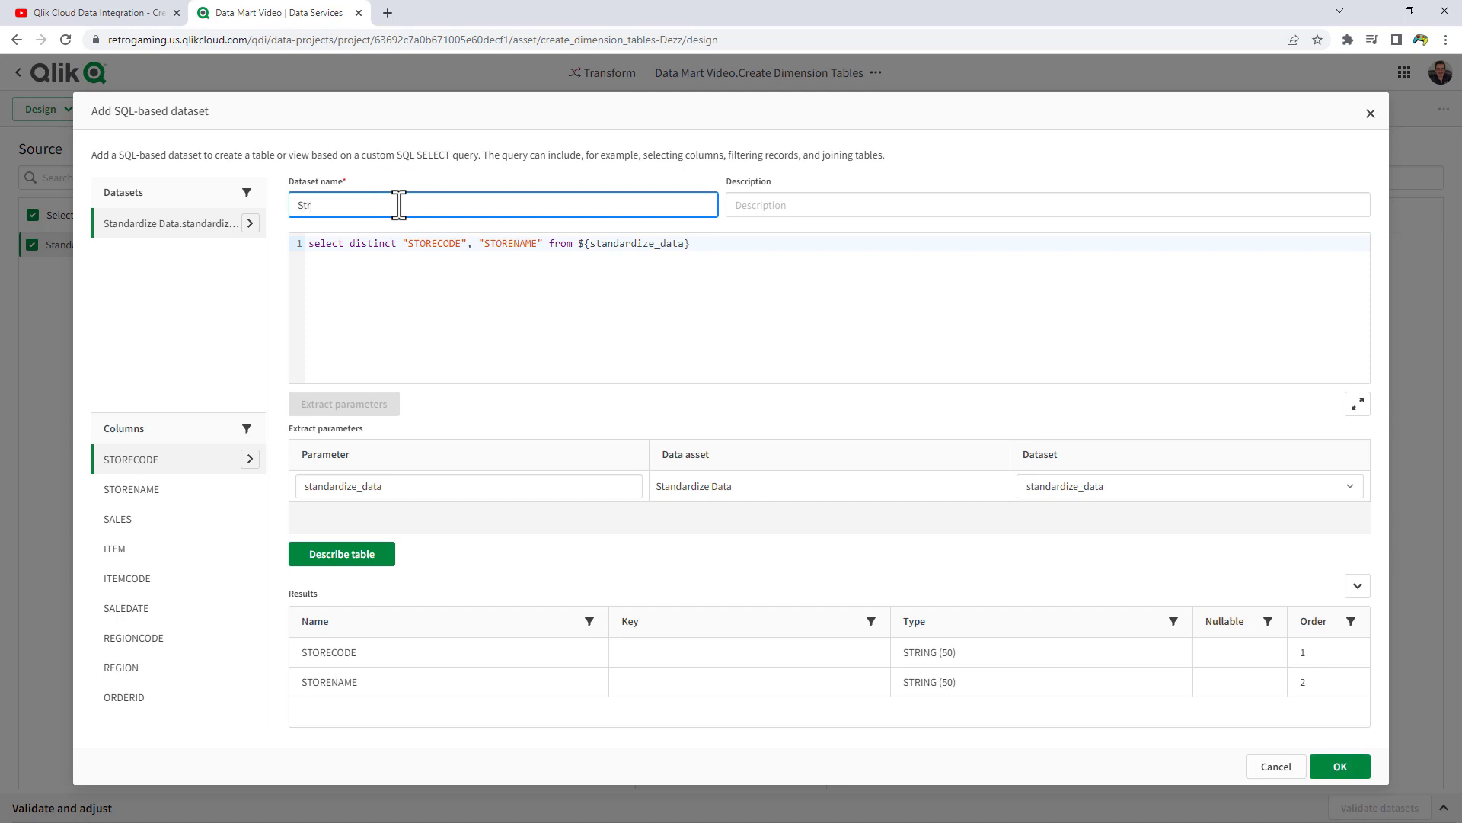
{"action": "type", "text": "ores"}
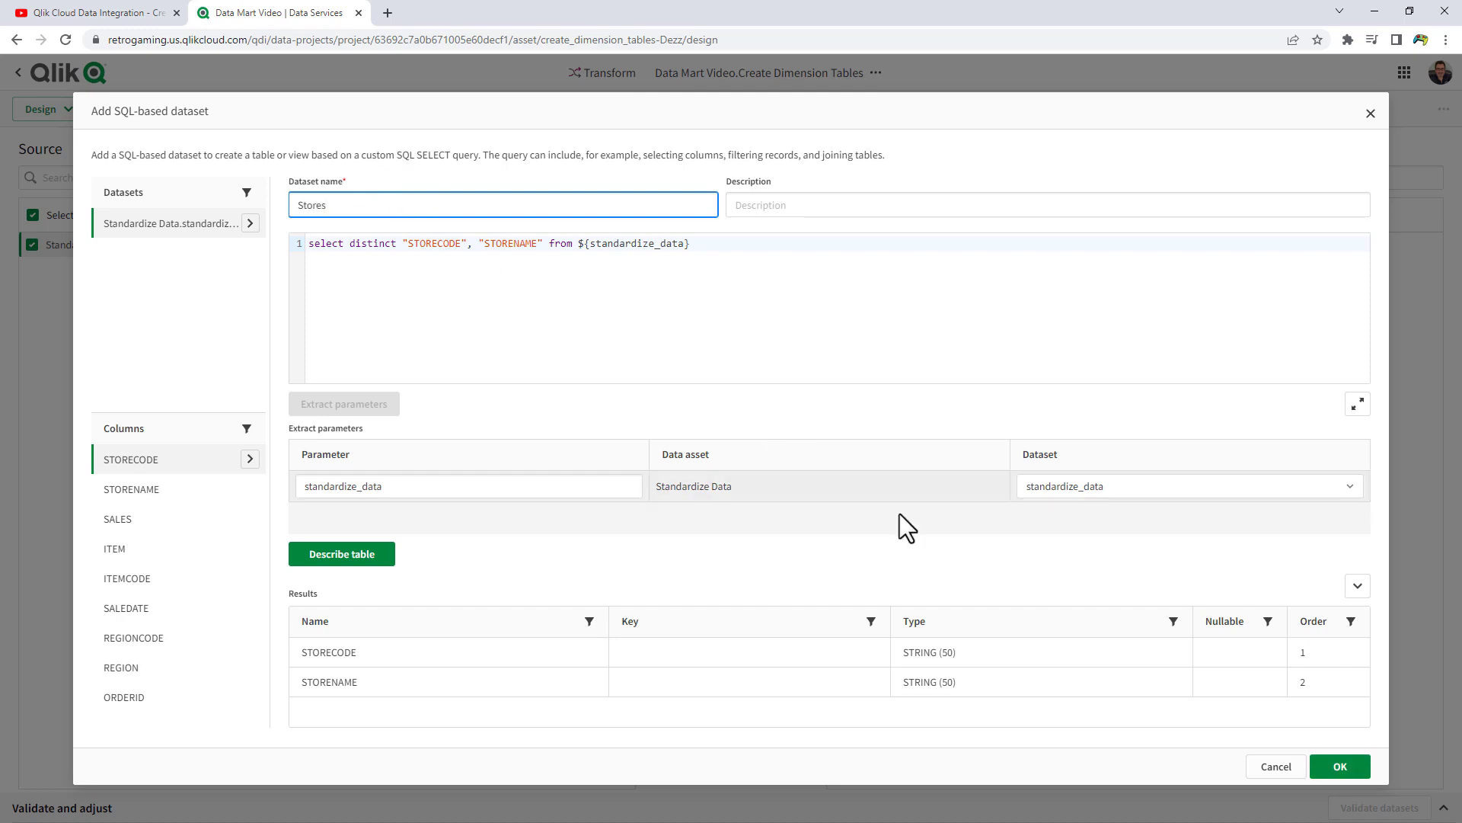
{"action": "left_click", "coordinate": [1343, 766]}
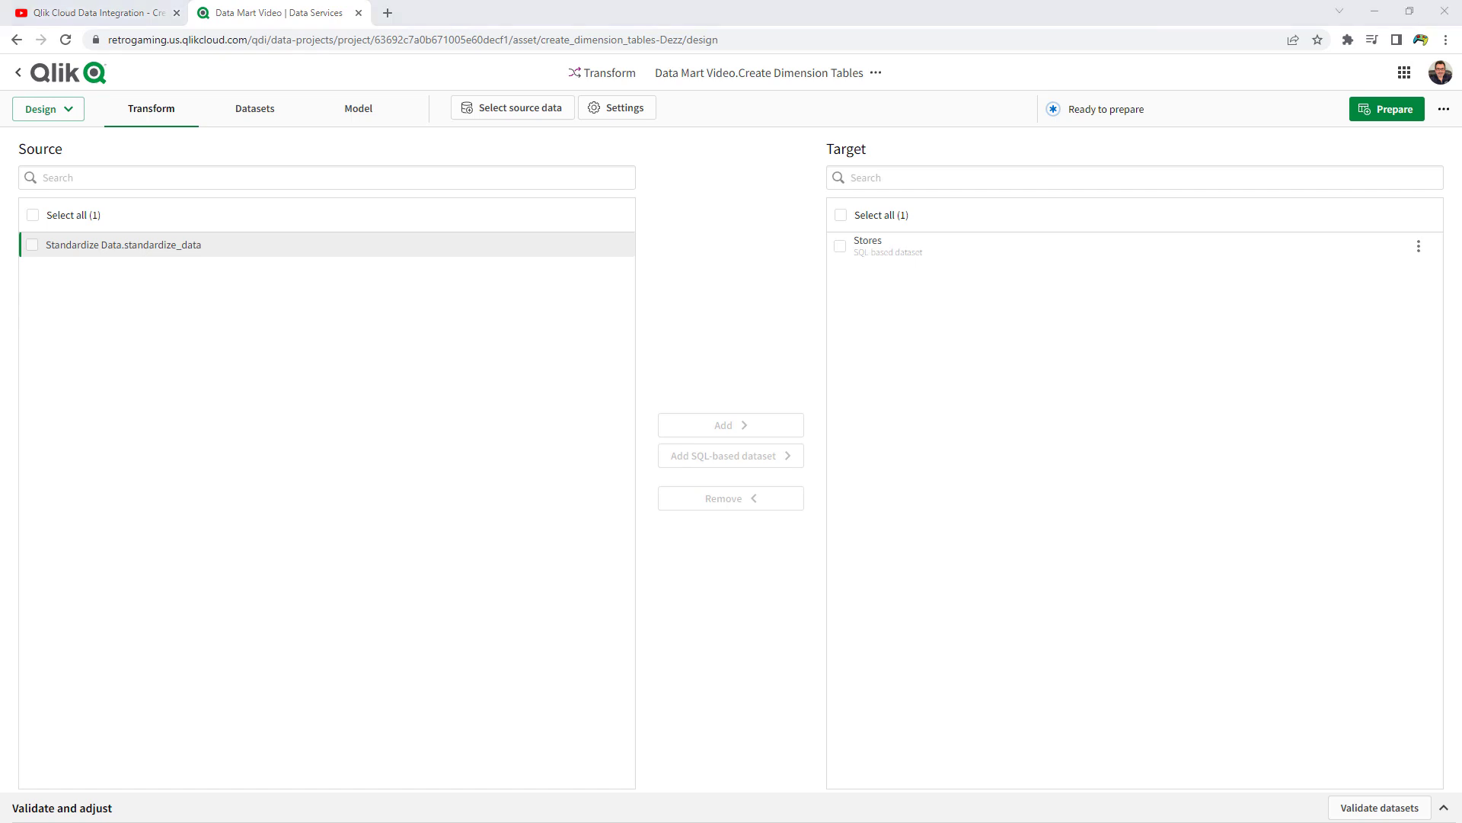
Step: Start another SQL-based dataset with the query Select distinct "REGIONCODE", "REGION" from ${standardize_data}, then extract its parameters and describe its table
{"action": "left_click", "coordinate": [32, 244]}
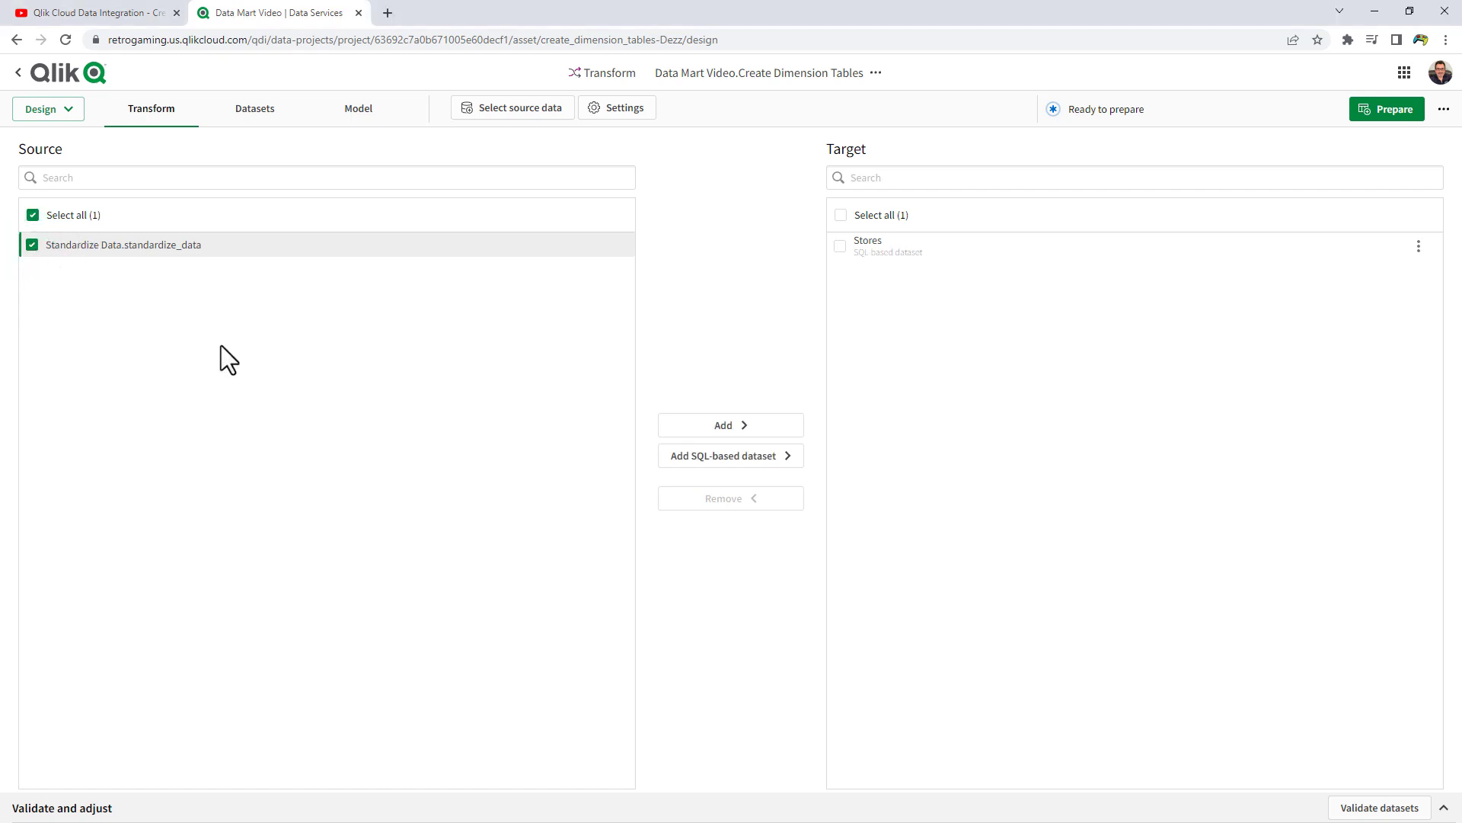
{"action": "left_click", "coordinate": [754, 458]}
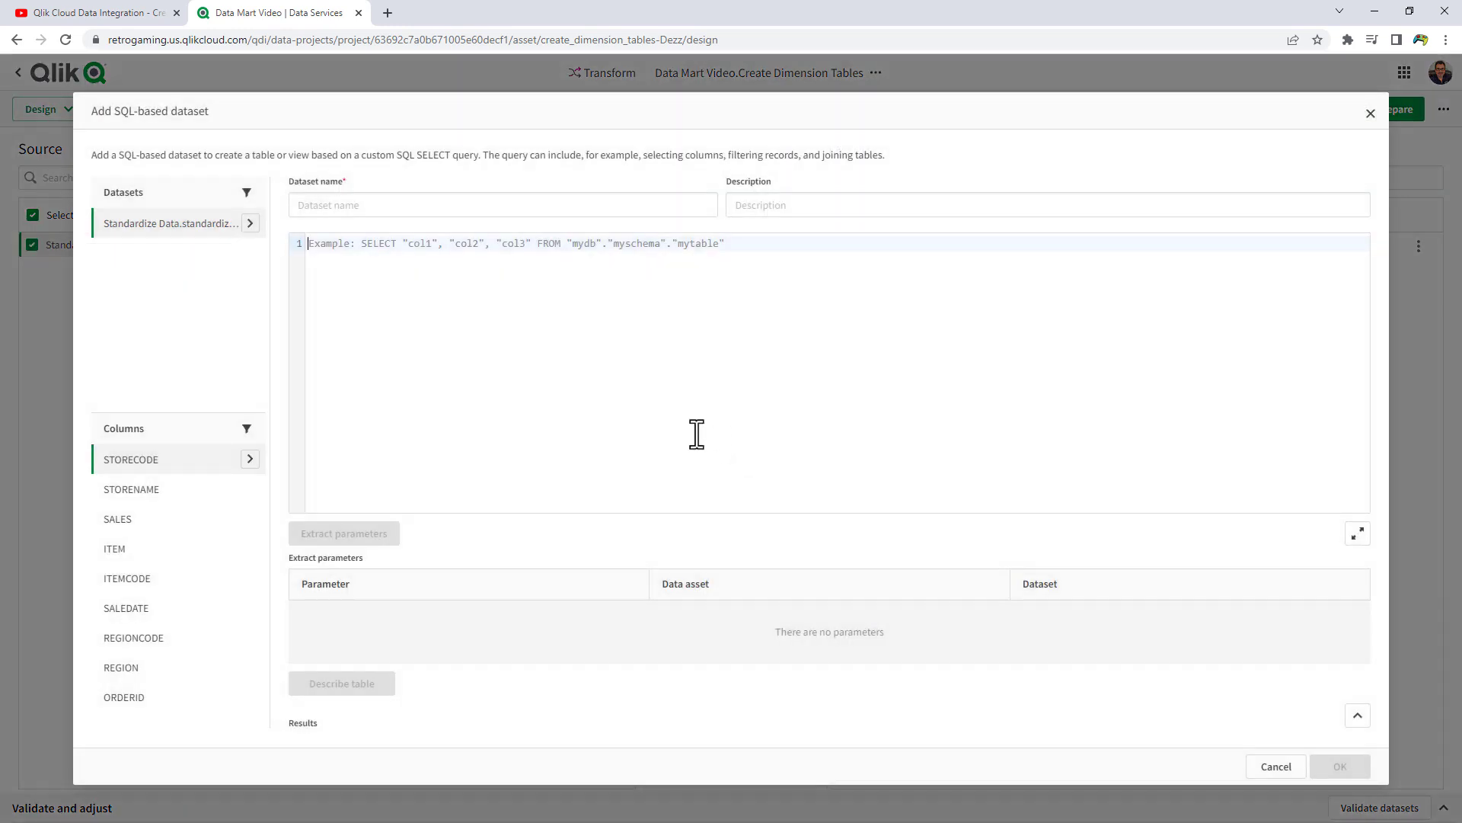
{"action": "left_click", "coordinate": [539, 350]}
{"action": "type", "text": "Select distinct \"REGIONCODE\", \"REGION\" from"}
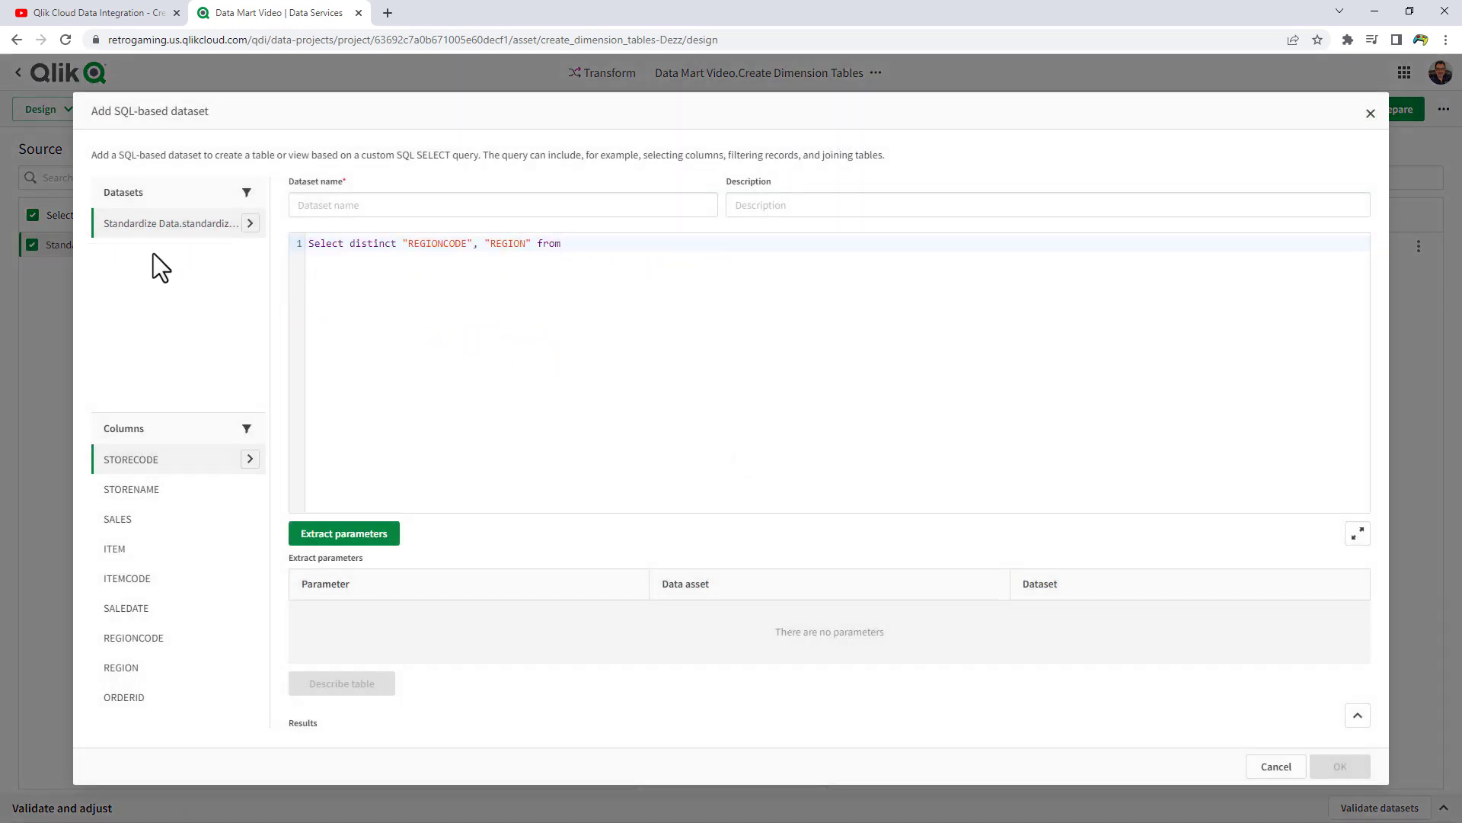
{"action": "left_click", "coordinate": [249, 224]}
{"action": "left_click", "coordinate": [363, 539]}
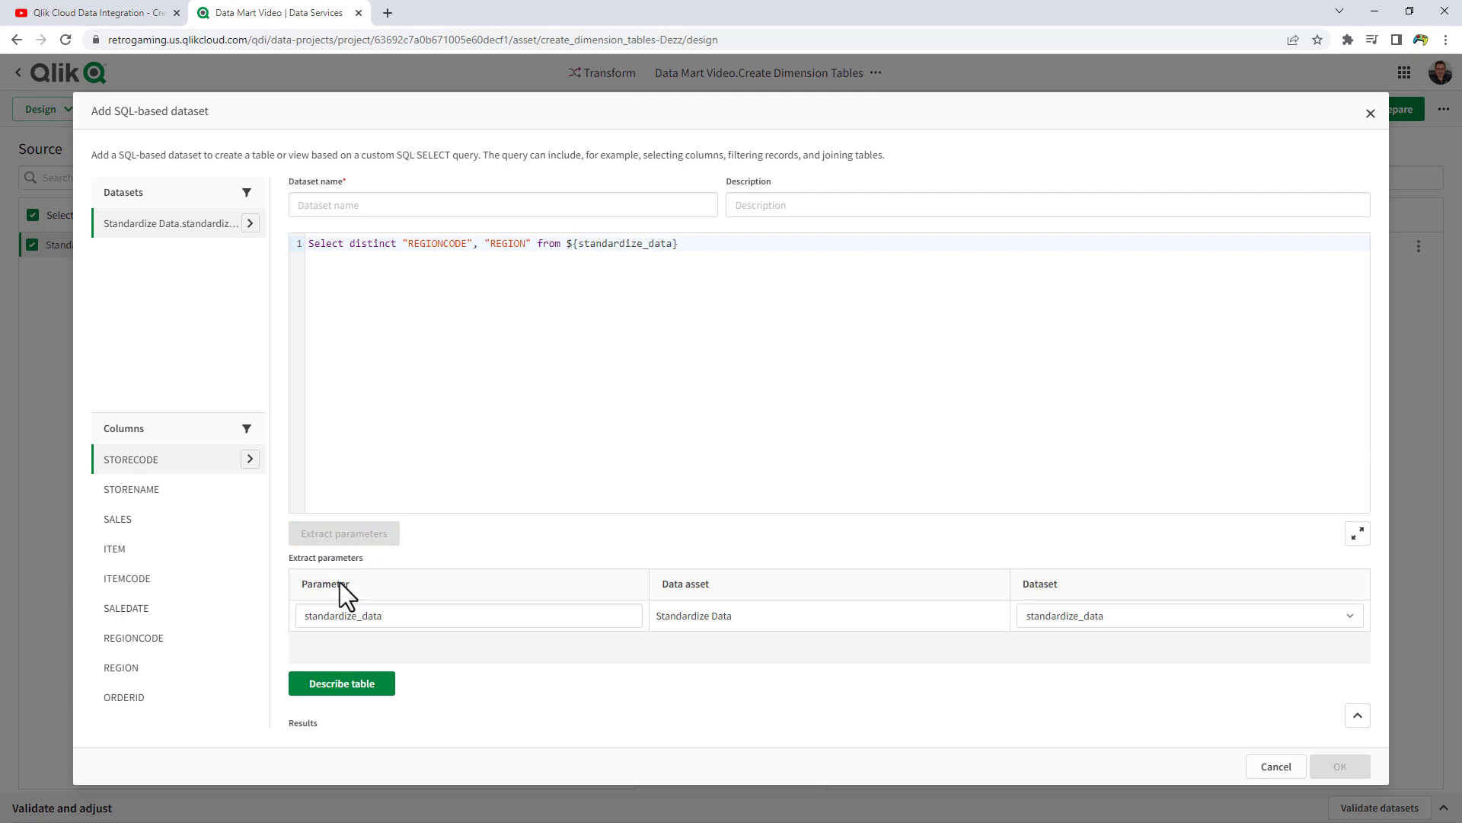
{"action": "left_click", "coordinate": [341, 683]}
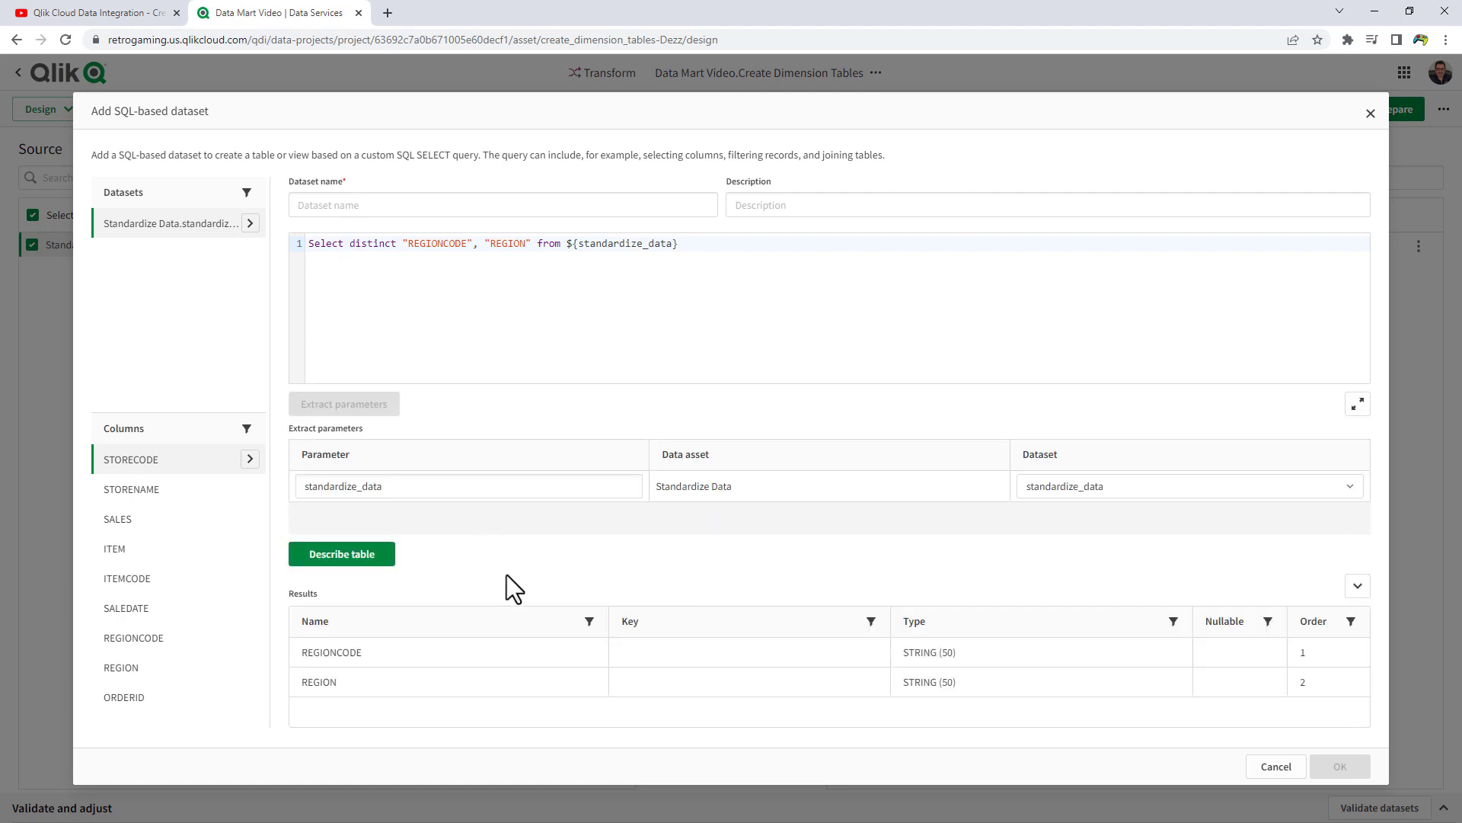
Step: Name the SQL-based dataset Regions and add it to the transform's target
{"action": "left_click", "coordinate": [338, 213]}
{"action": "type", "text": "Regions"}
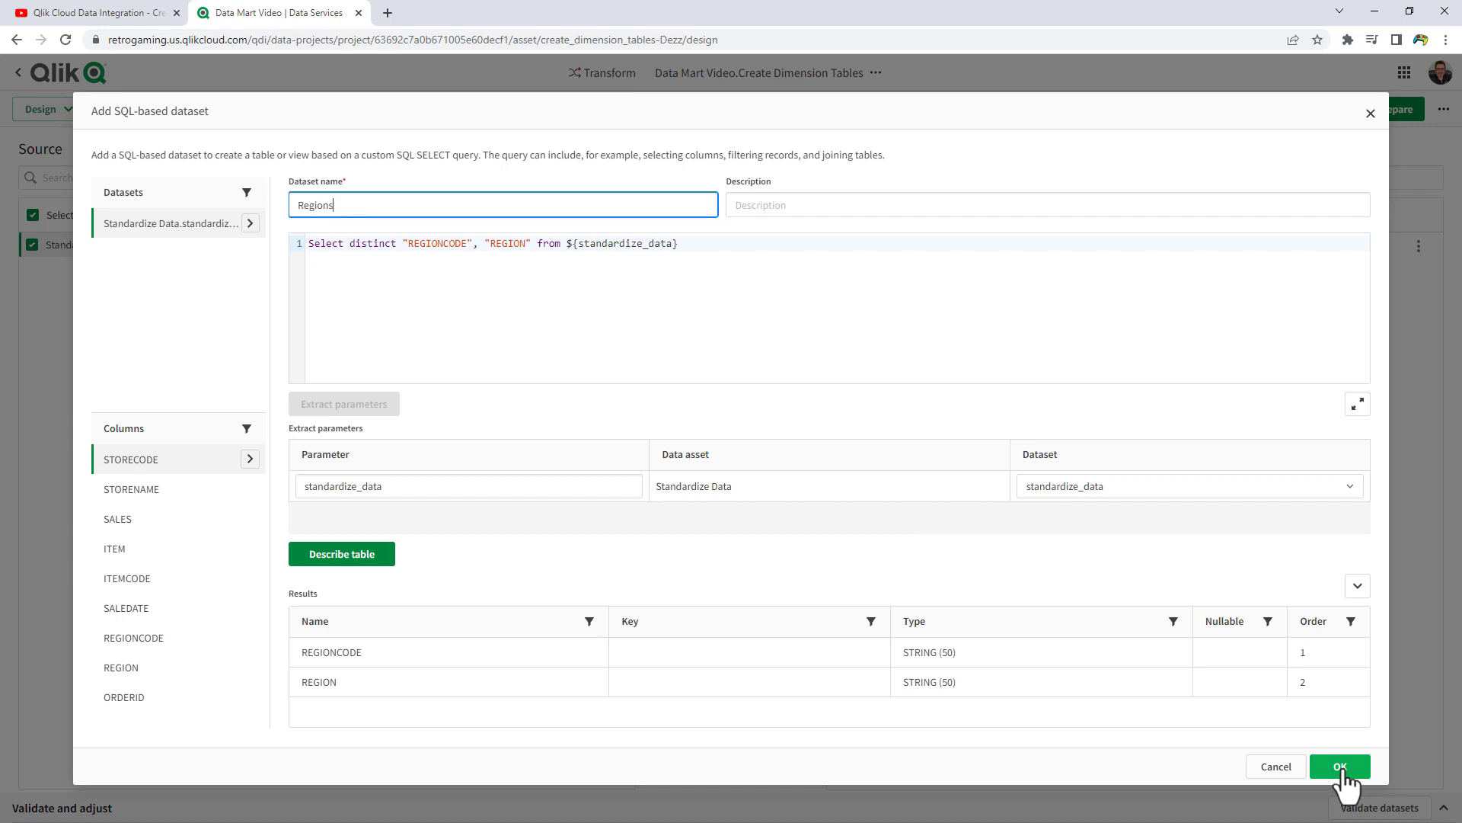
{"action": "left_click", "coordinate": [1342, 767]}
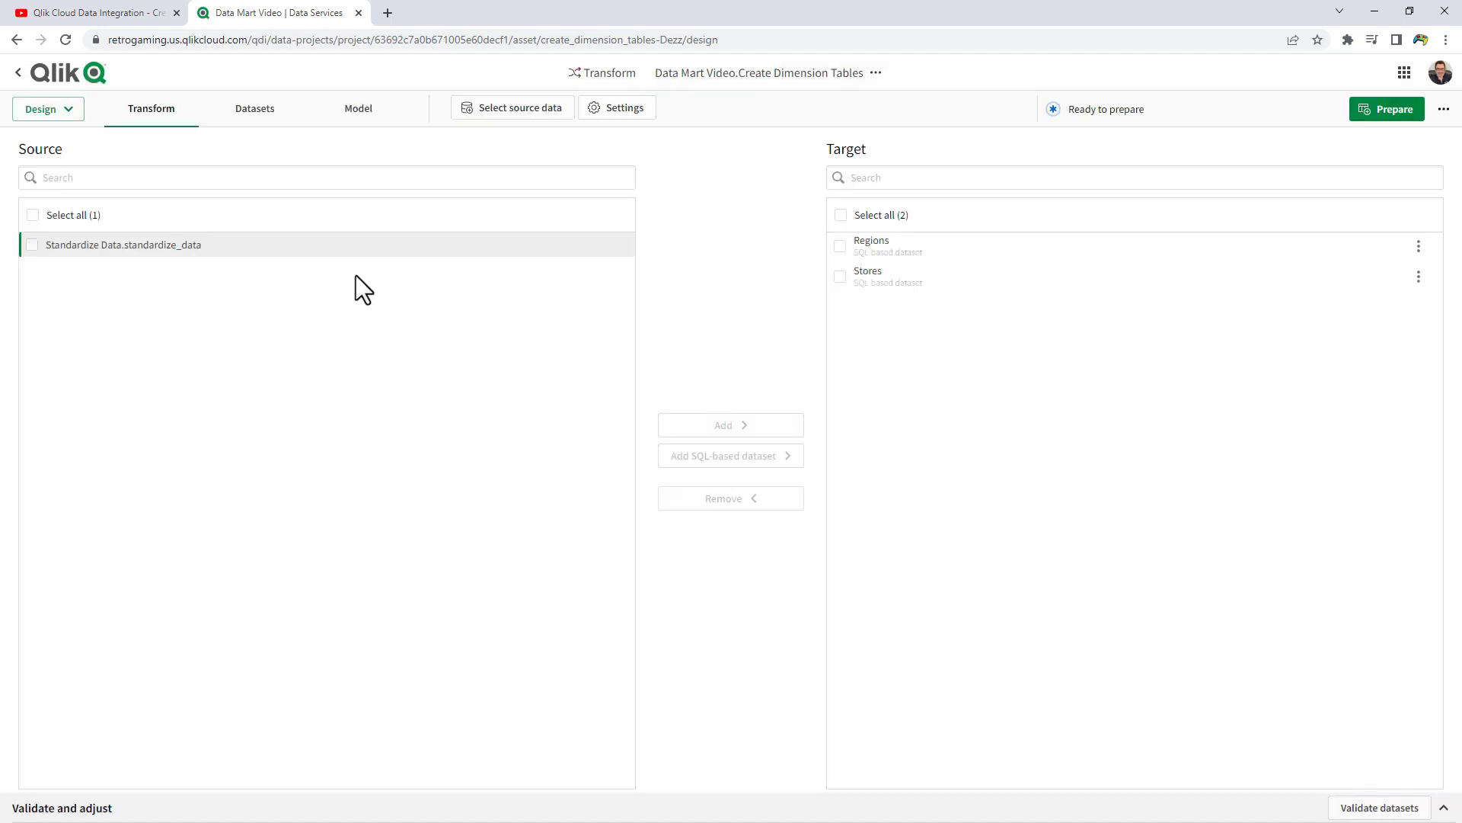
Step: Start another SQL-based dataset with the query Select distinct "ITEMCODE", "ITEM" from ${standardize_data}, then extract its parameters and describe its table
{"action": "left_click", "coordinate": [33, 245]}
{"action": "left_click", "coordinate": [744, 457]}
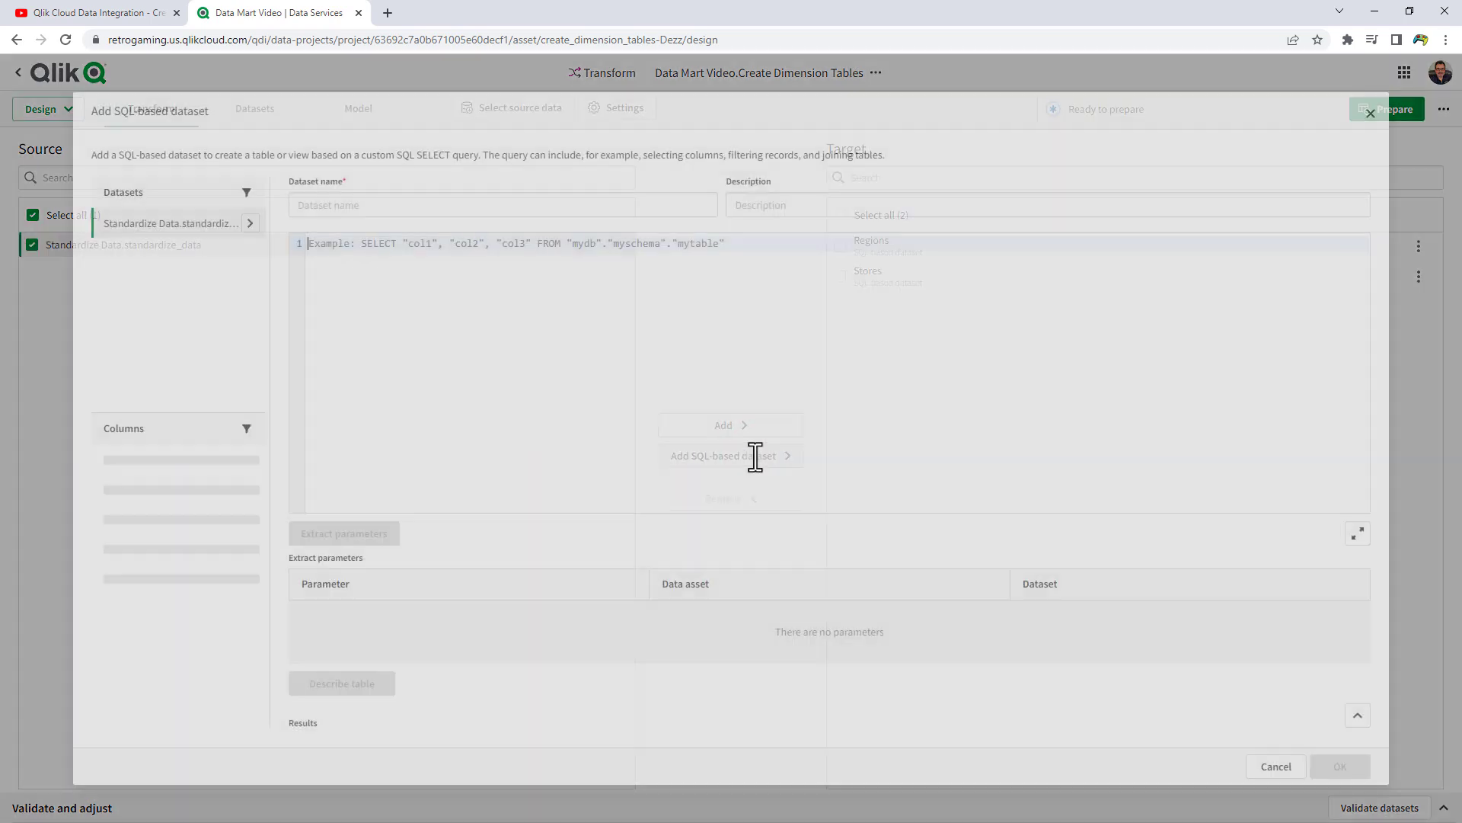
{"action": "key", "text": "alt+Tab"}
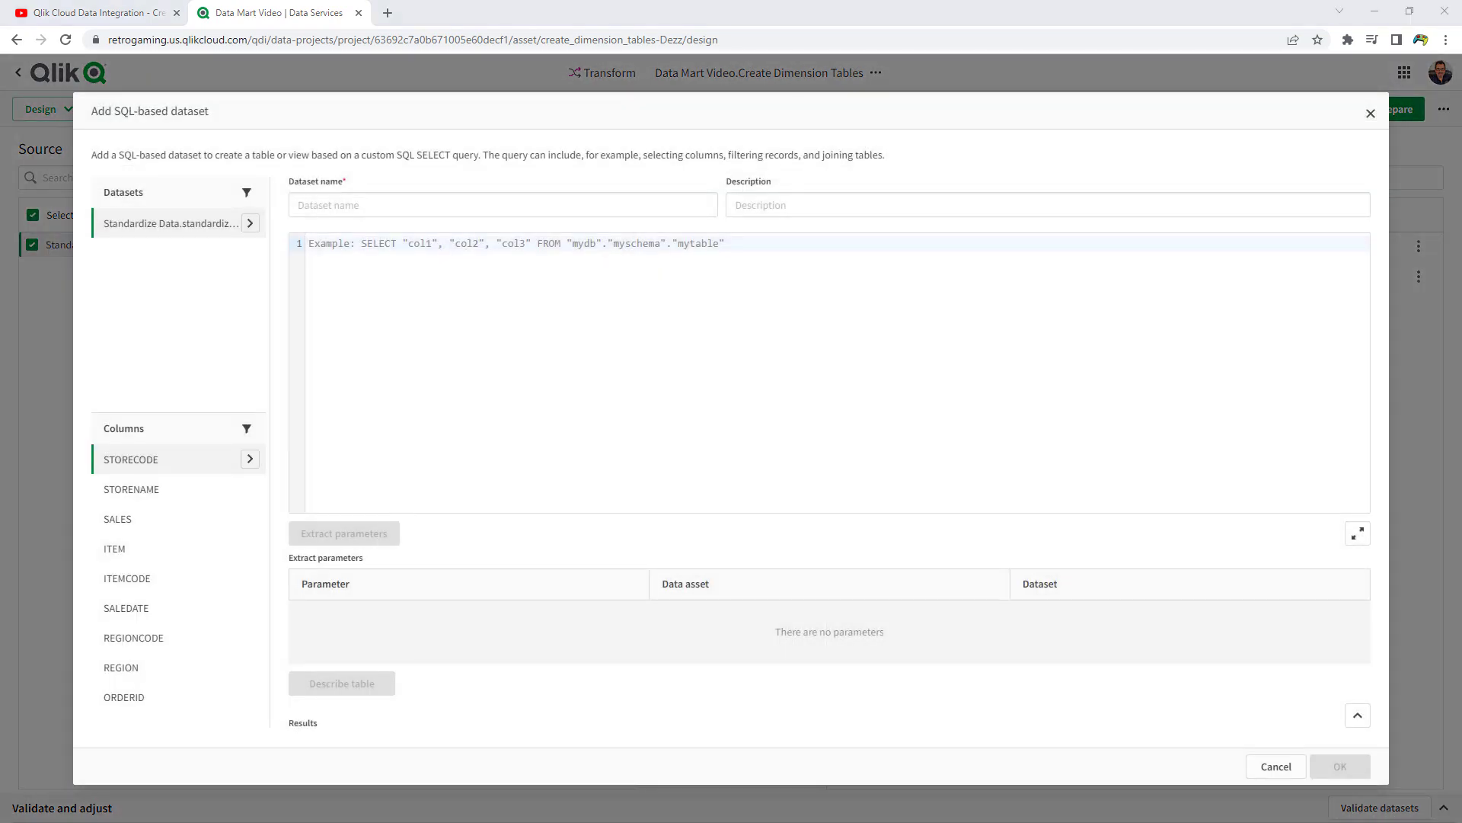
{"action": "left_click", "coordinate": [467, 300]}
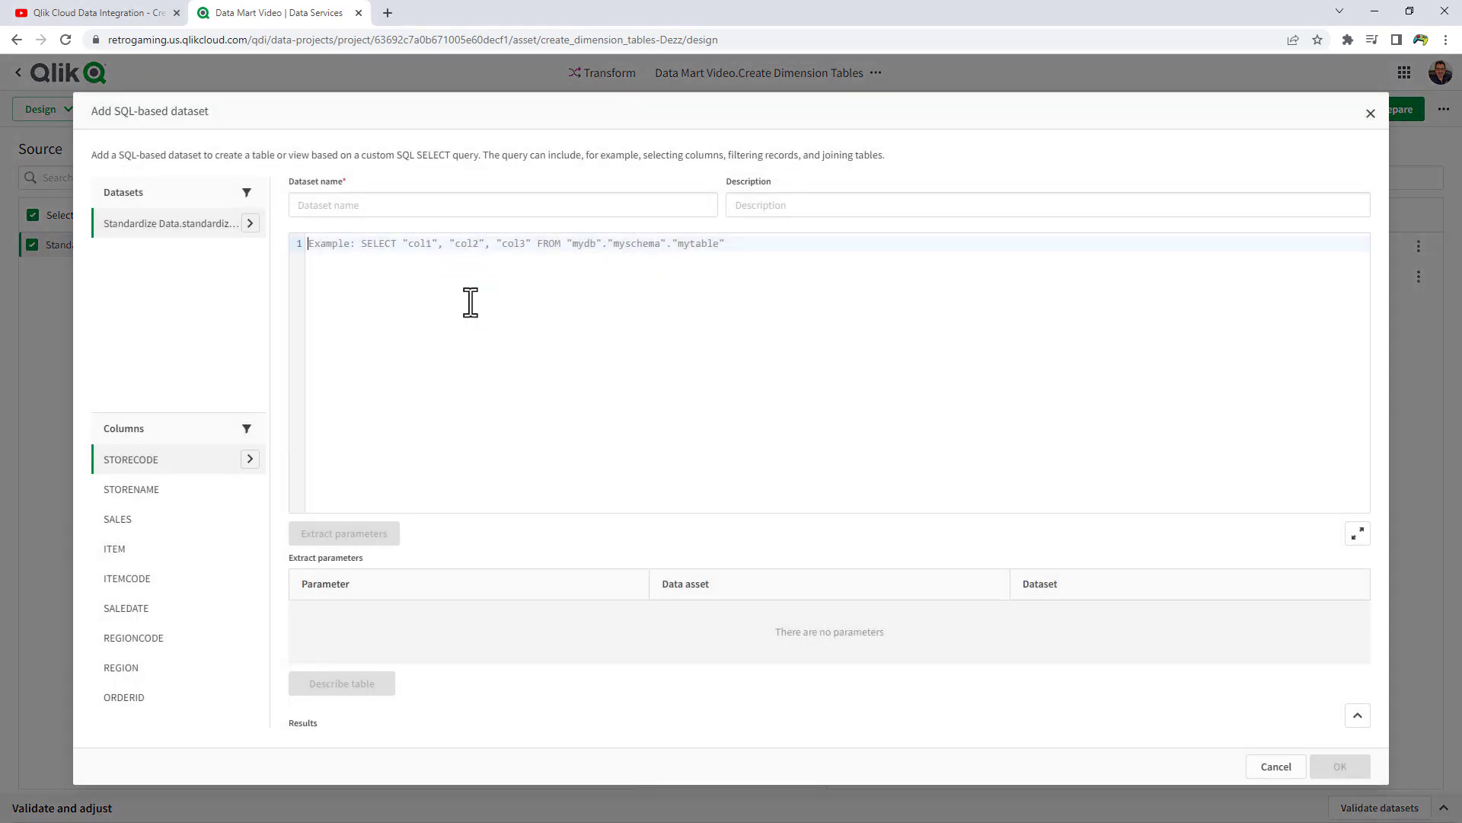
{"action": "type", "text": "Select distinct \"ITEMCODE\", \"ITEM\" from"}
{"action": "left_click", "coordinate": [250, 224]}
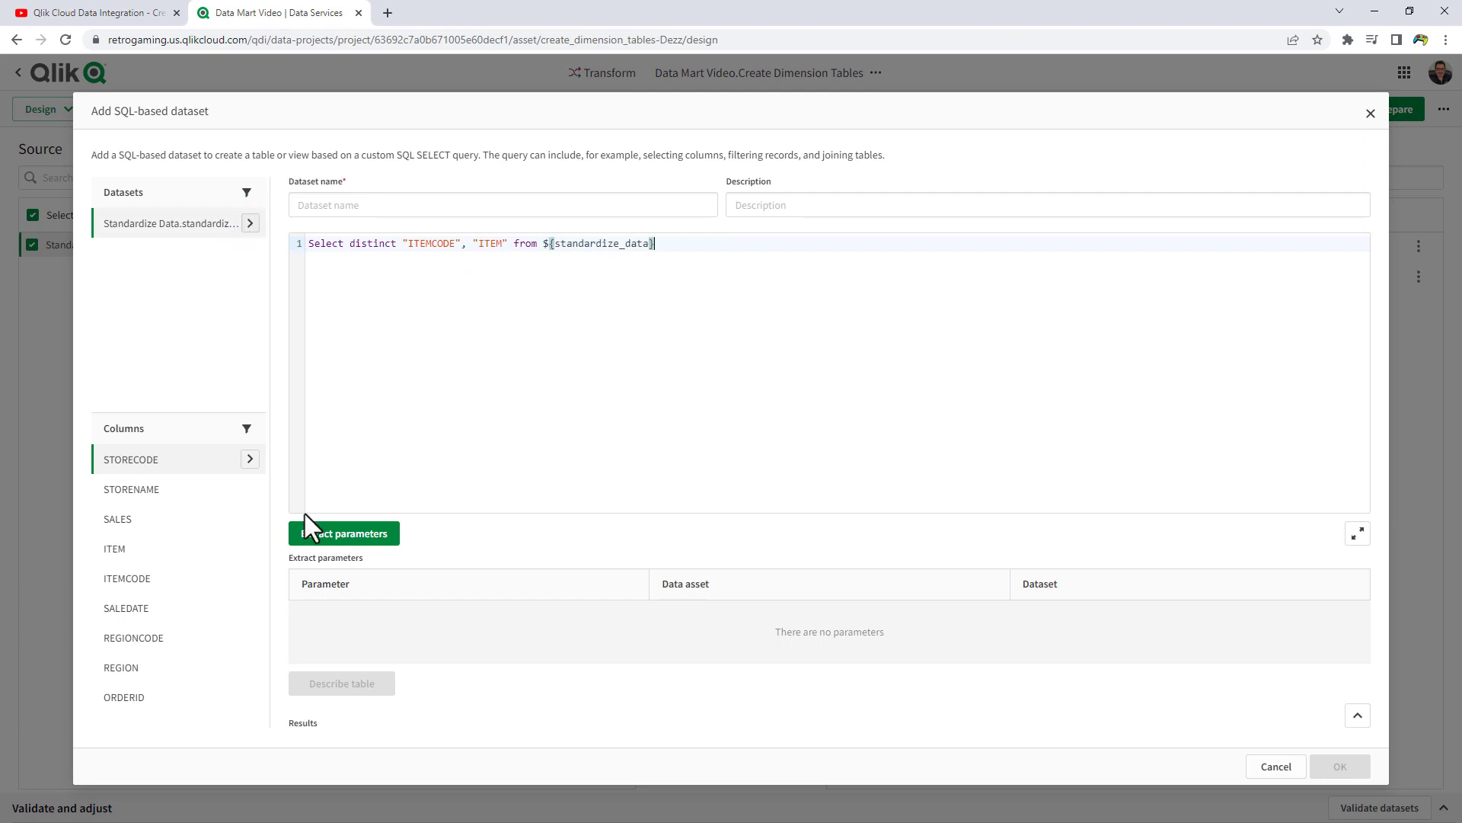
{"action": "left_click", "coordinate": [327, 535]}
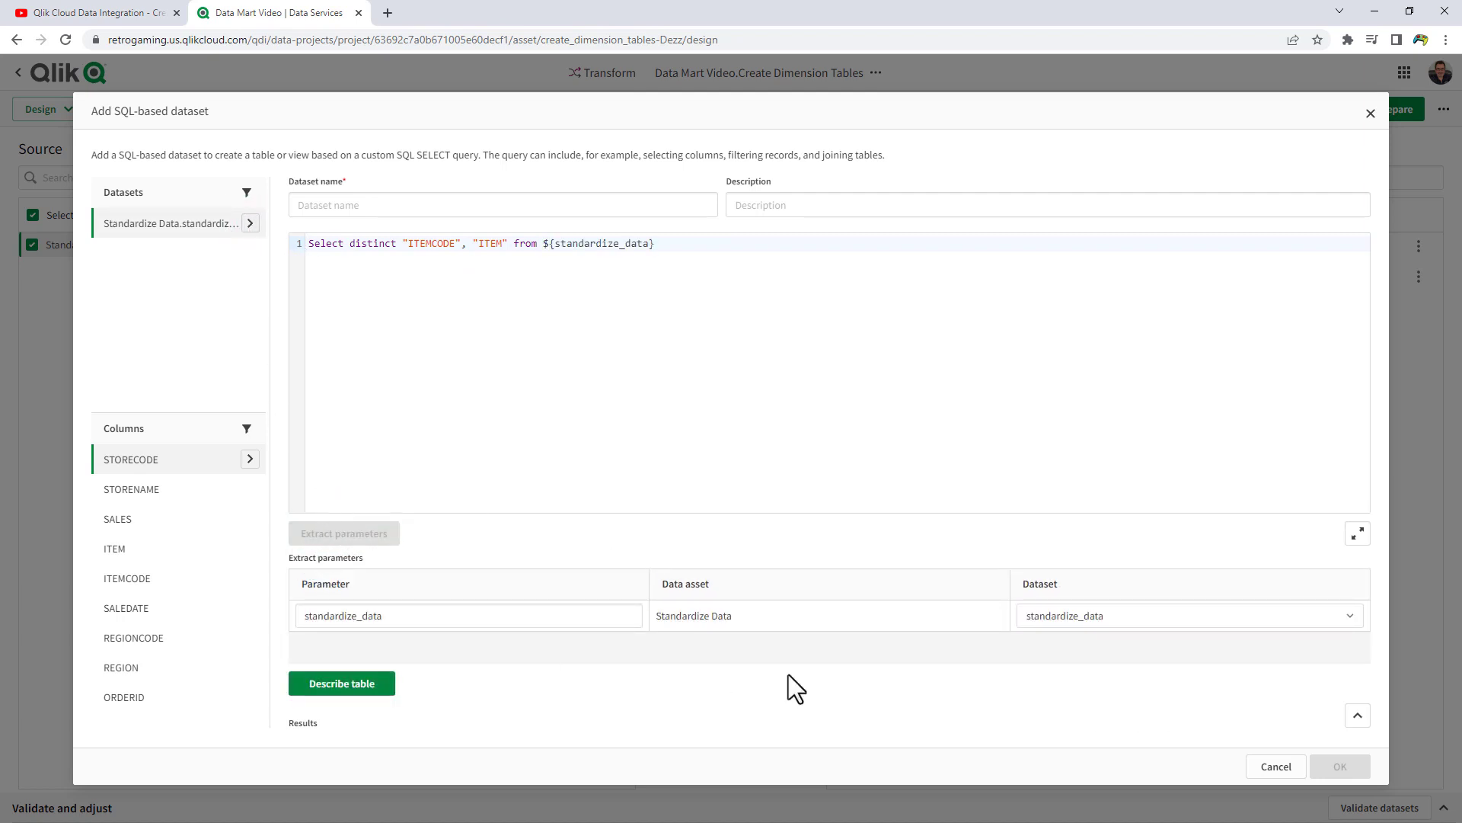
{"action": "left_click", "coordinate": [362, 686]}
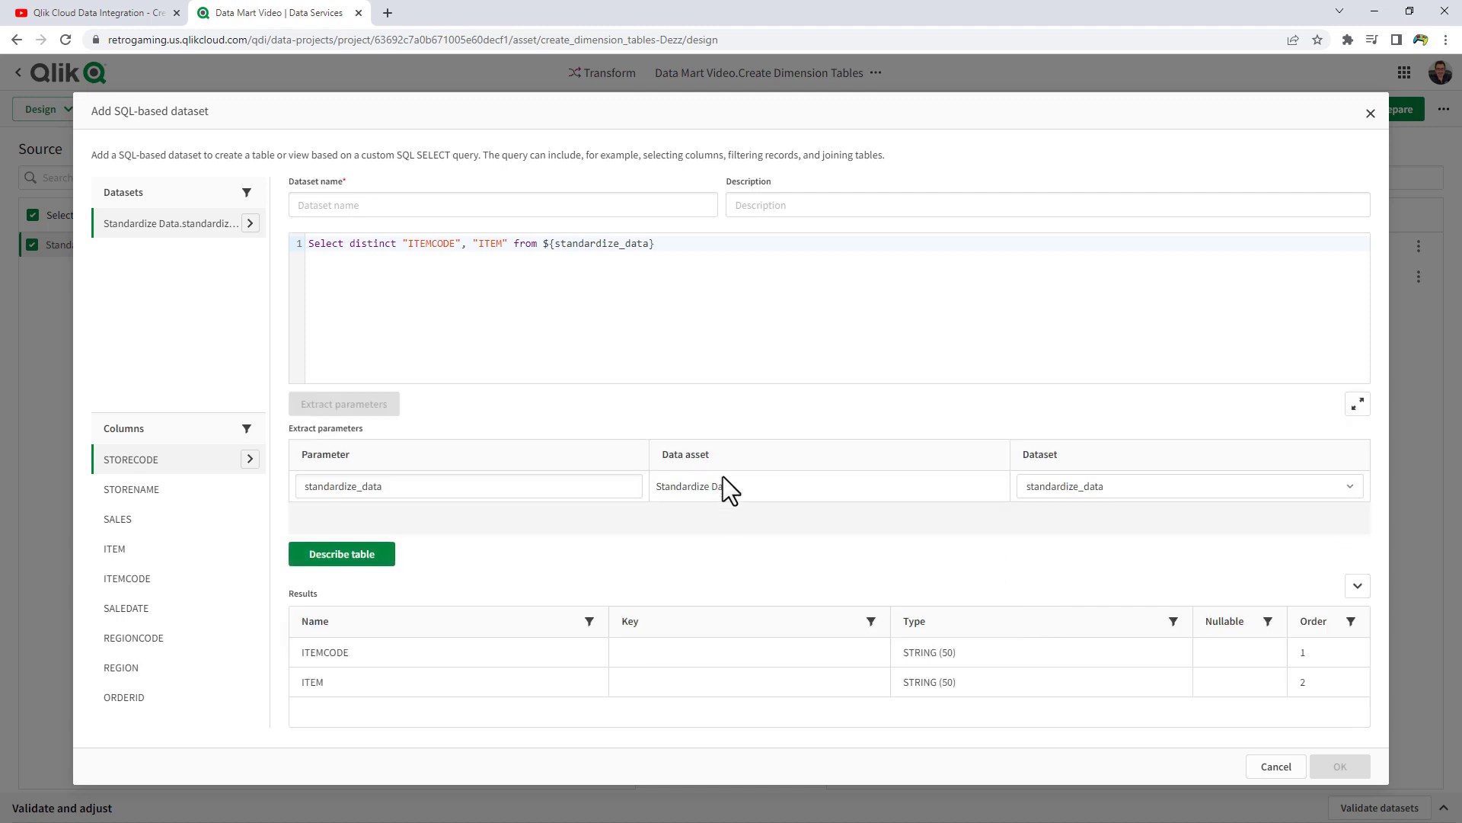
Step: Name the SQL-based dataset Items and add it to the transform's target
{"action": "left_click", "coordinate": [456, 205]}
{"action": "type", "text": "Ite"}
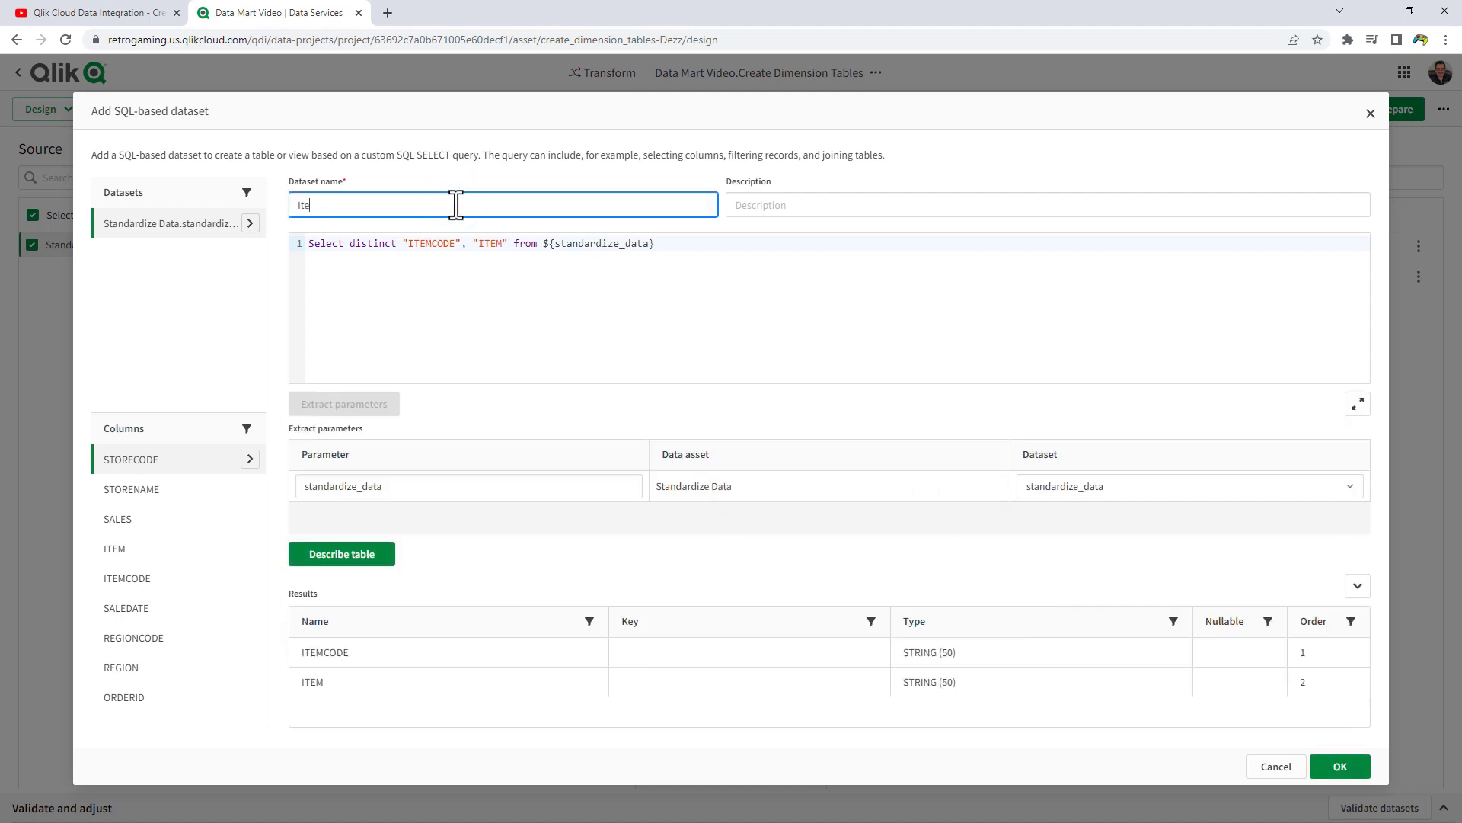
{"action": "type", "text": "ms"}
{"action": "left_click", "coordinate": [1353, 770]}
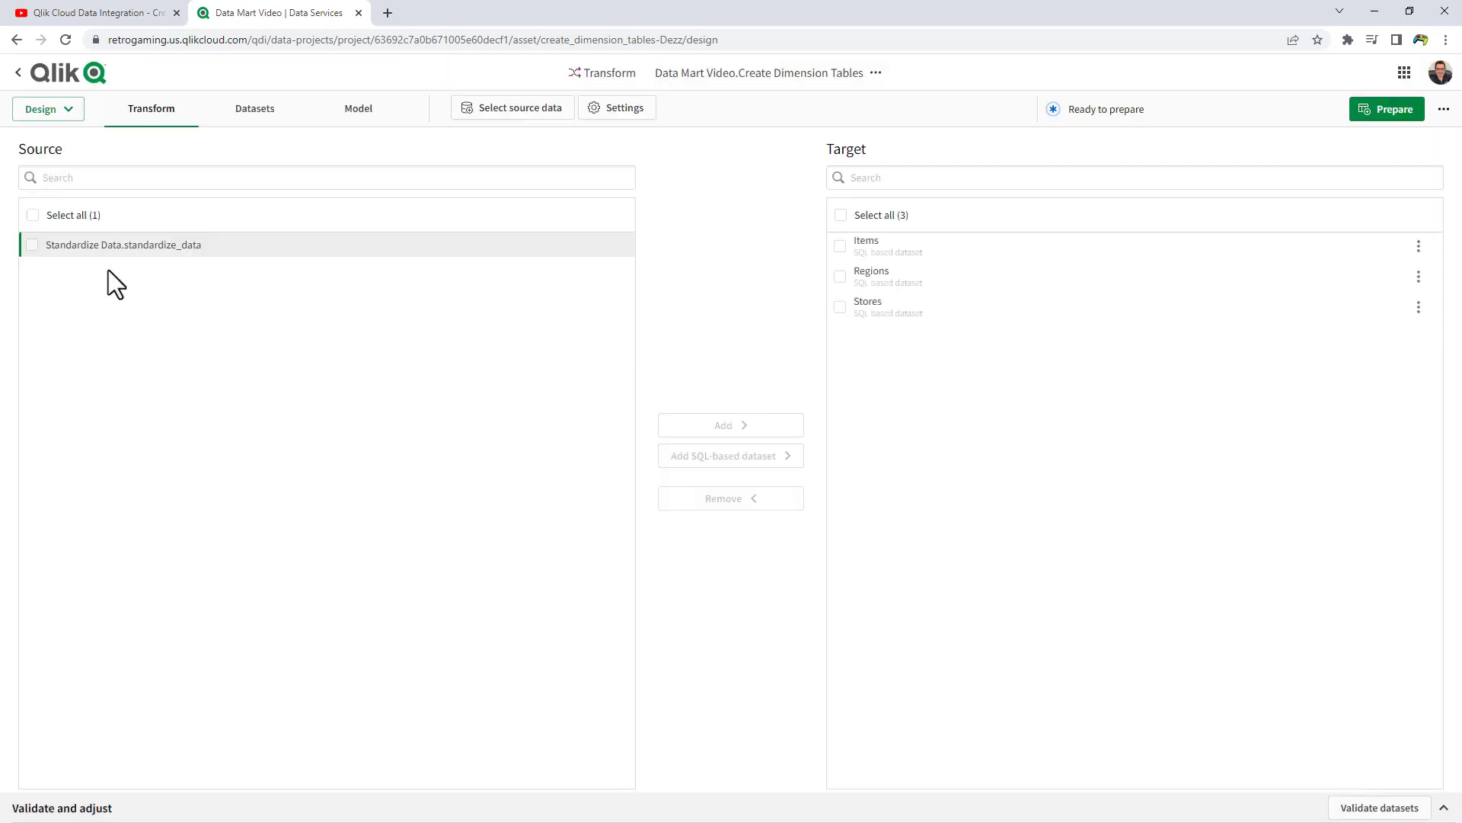
Step: Add the standardize_data source dataset to the transform's target and rename it facts
{"action": "left_click", "coordinate": [32, 245]}
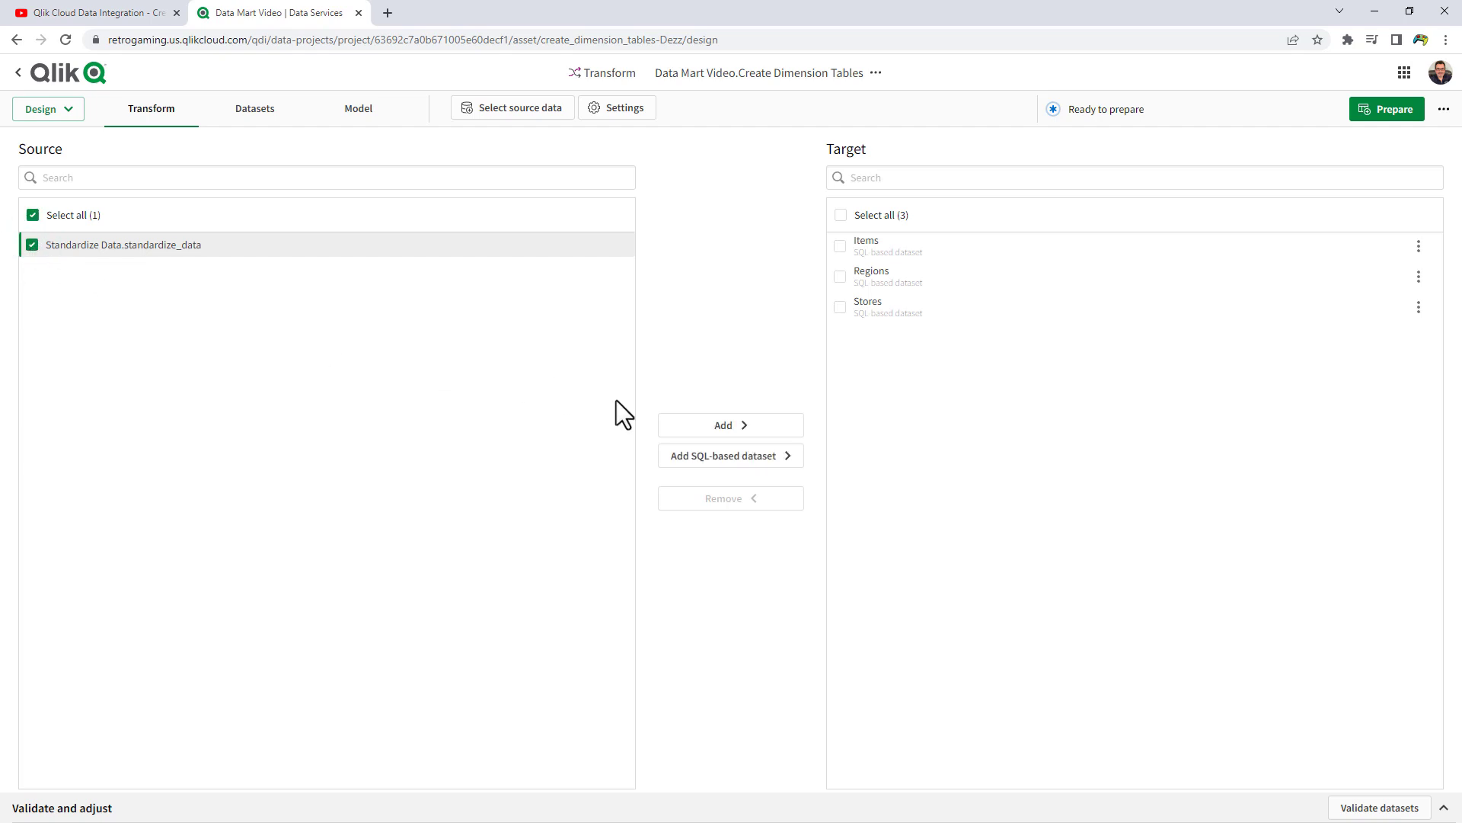
{"action": "left_click", "coordinate": [712, 429]}
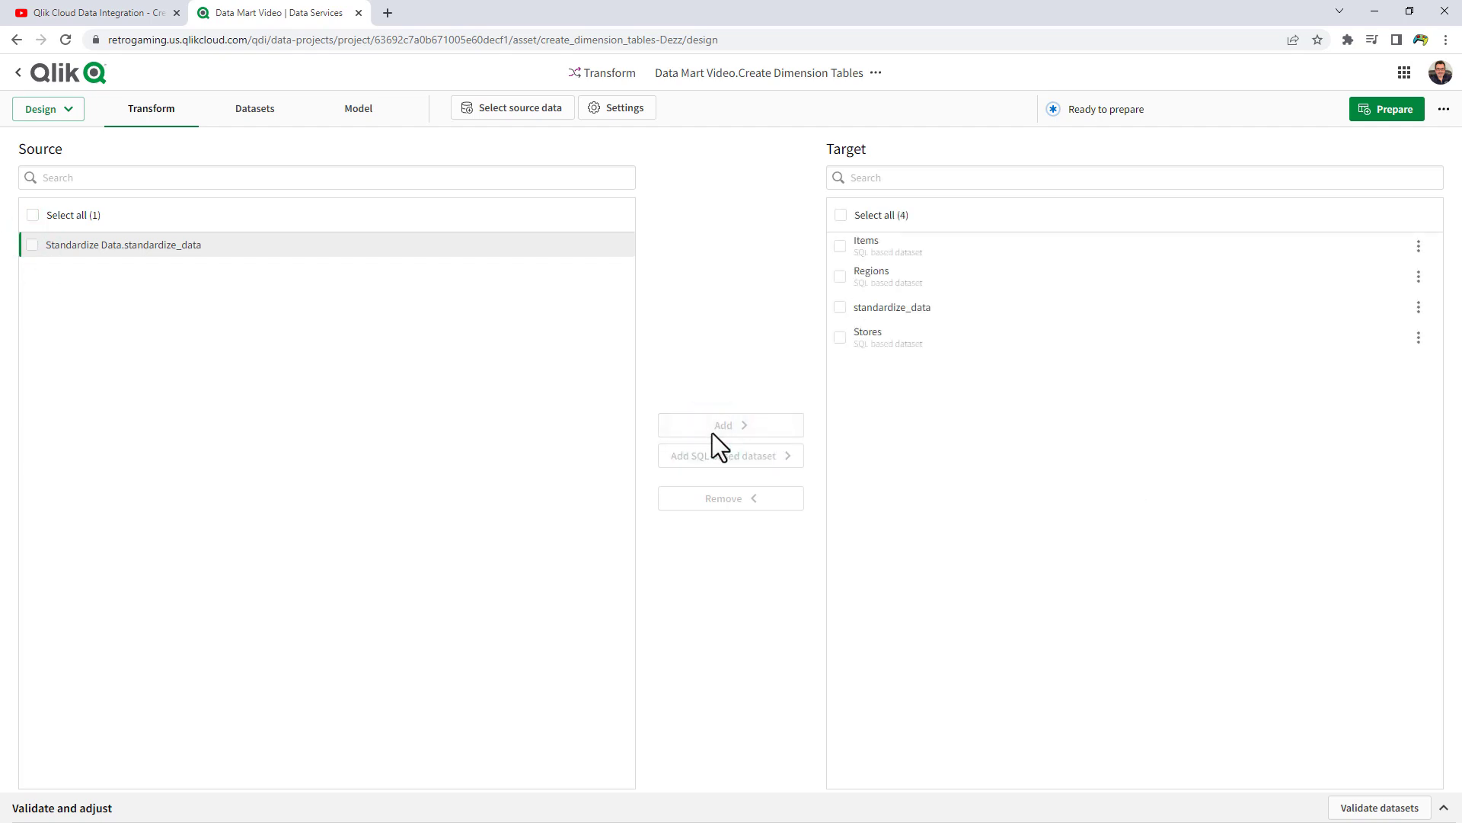
{"action": "left_click", "coordinate": [1419, 307]}
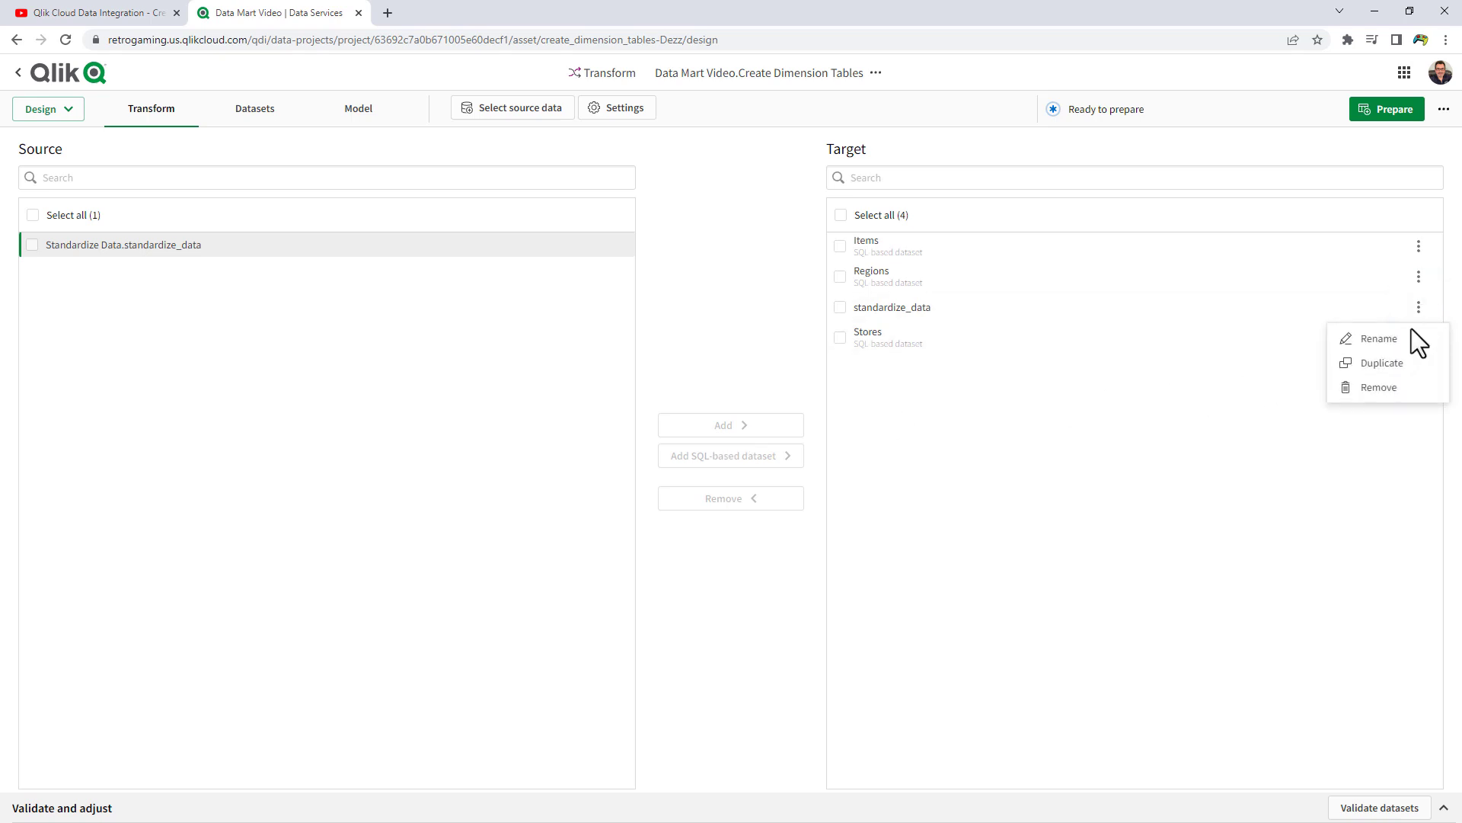
{"action": "left_click", "coordinate": [1407, 340]}
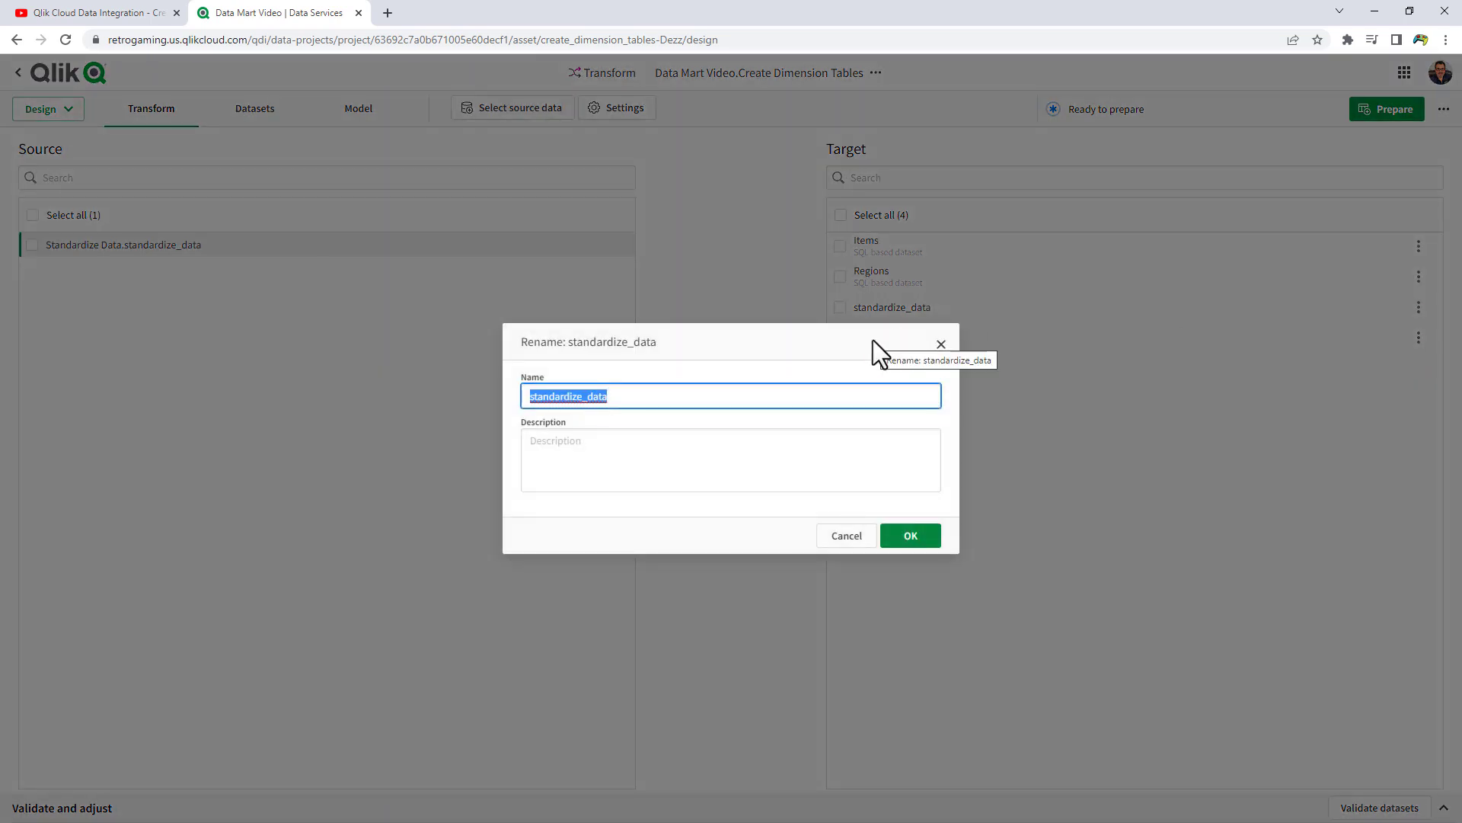
{"action": "type", "text": "facts"}
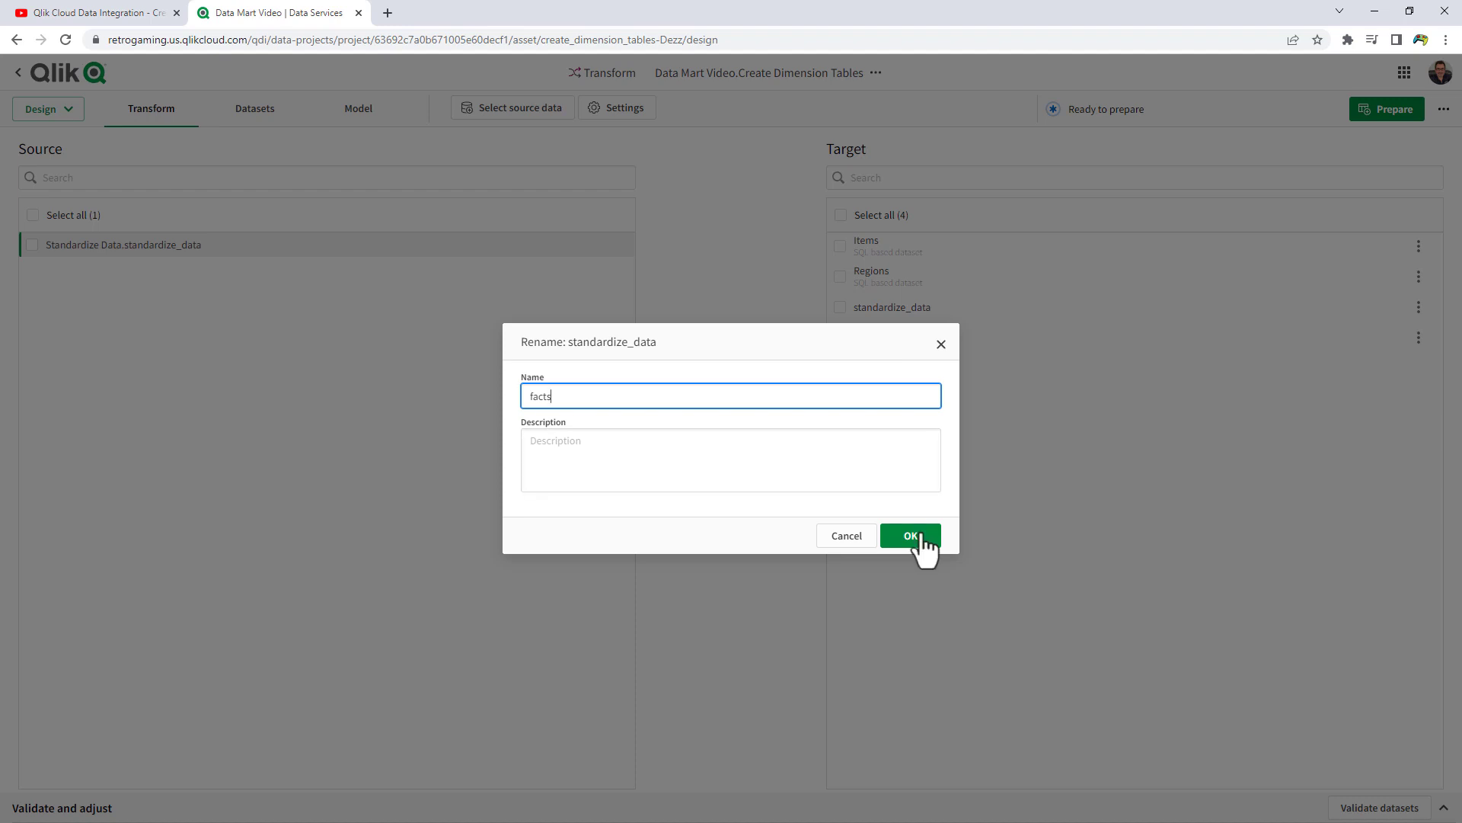
{"action": "left_click", "coordinate": [912, 536]}
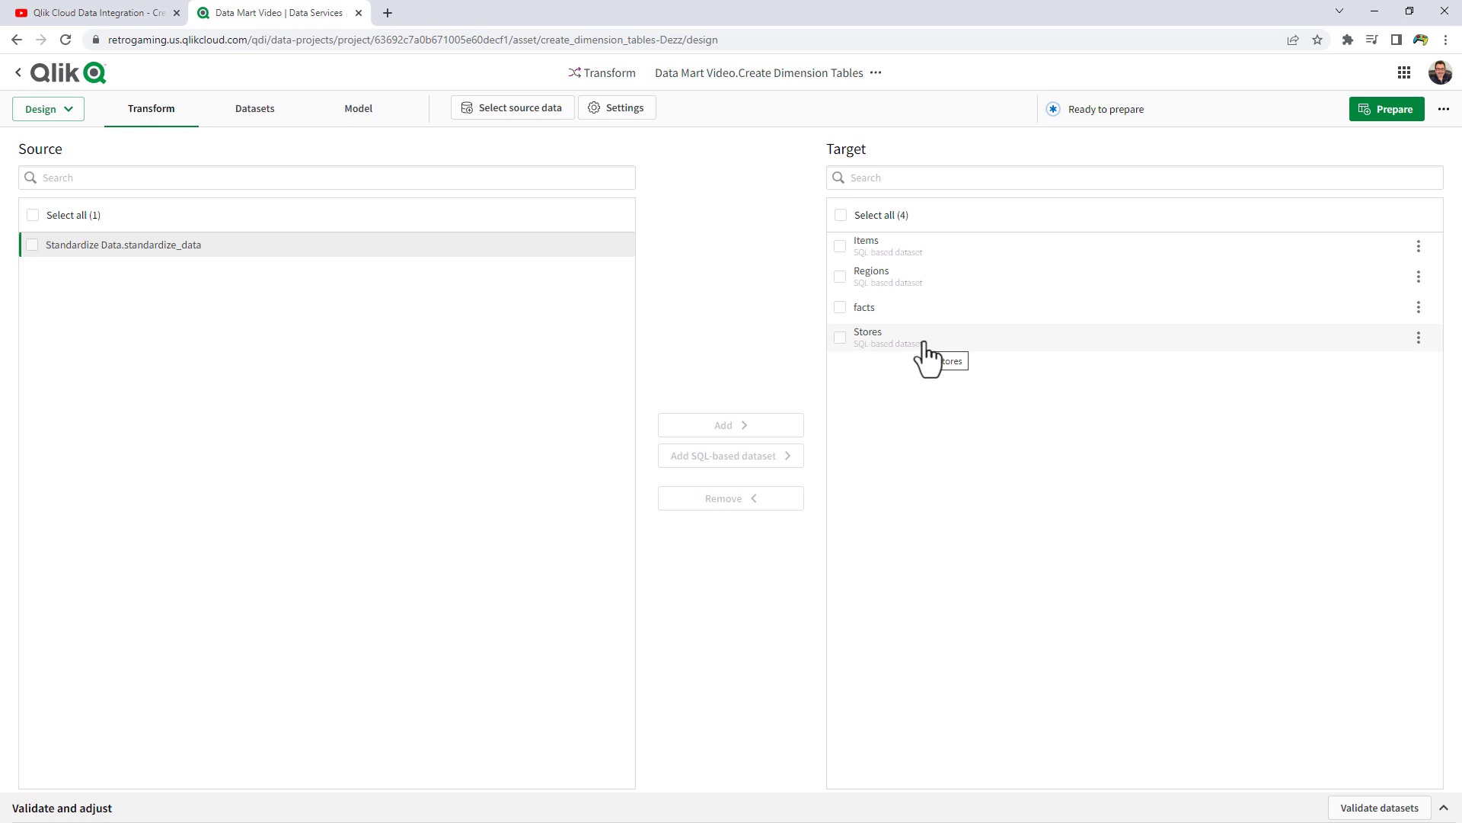
Step: Mark ITEMCODE in Items, REGIONCODE in Regions and STORECODE in Stores as key columns
{"action": "left_click", "coordinate": [274, 116]}
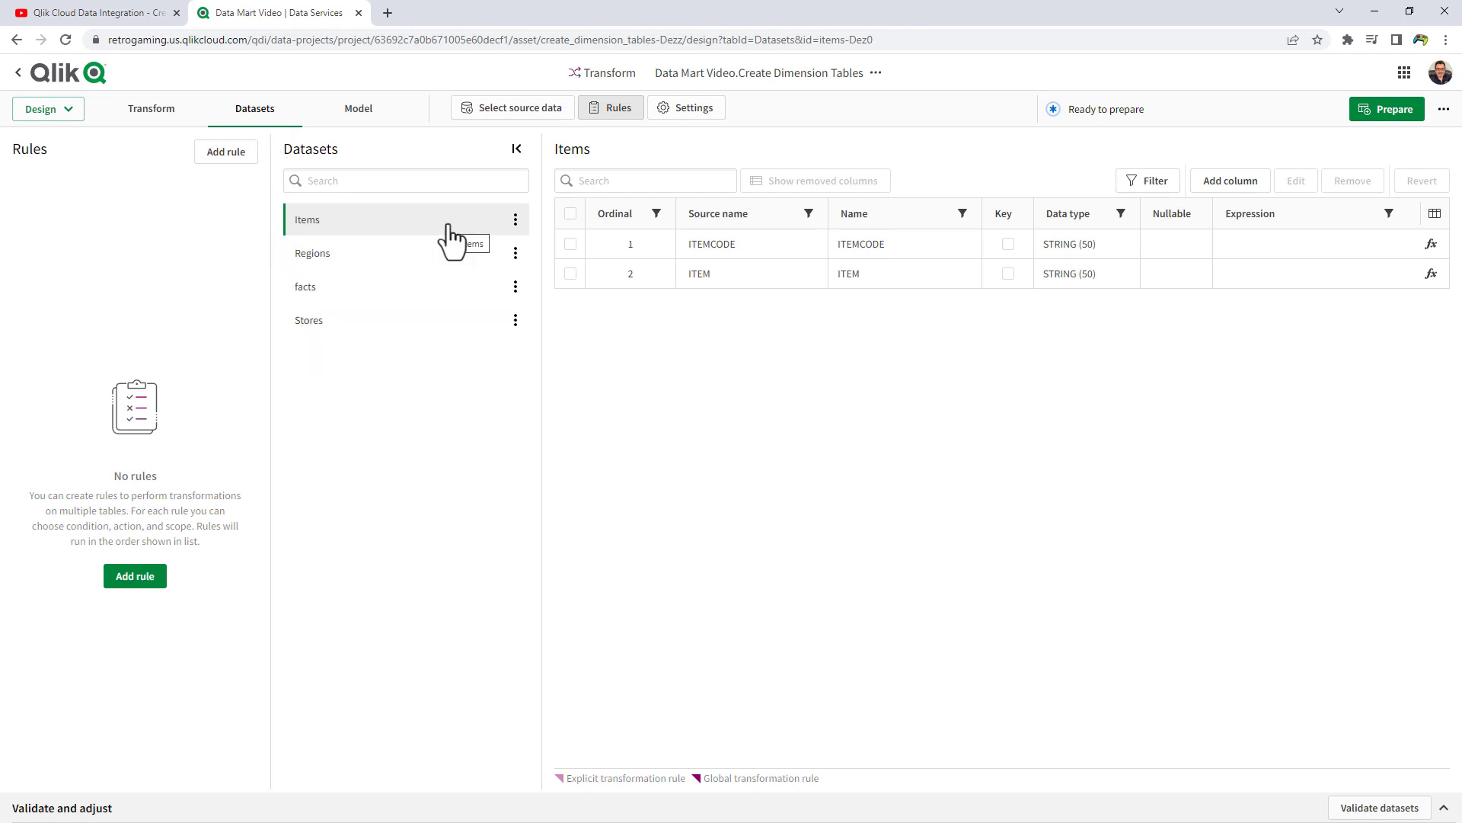
{"action": "left_click", "coordinate": [1010, 244]}
{"action": "left_click", "coordinate": [375, 257]}
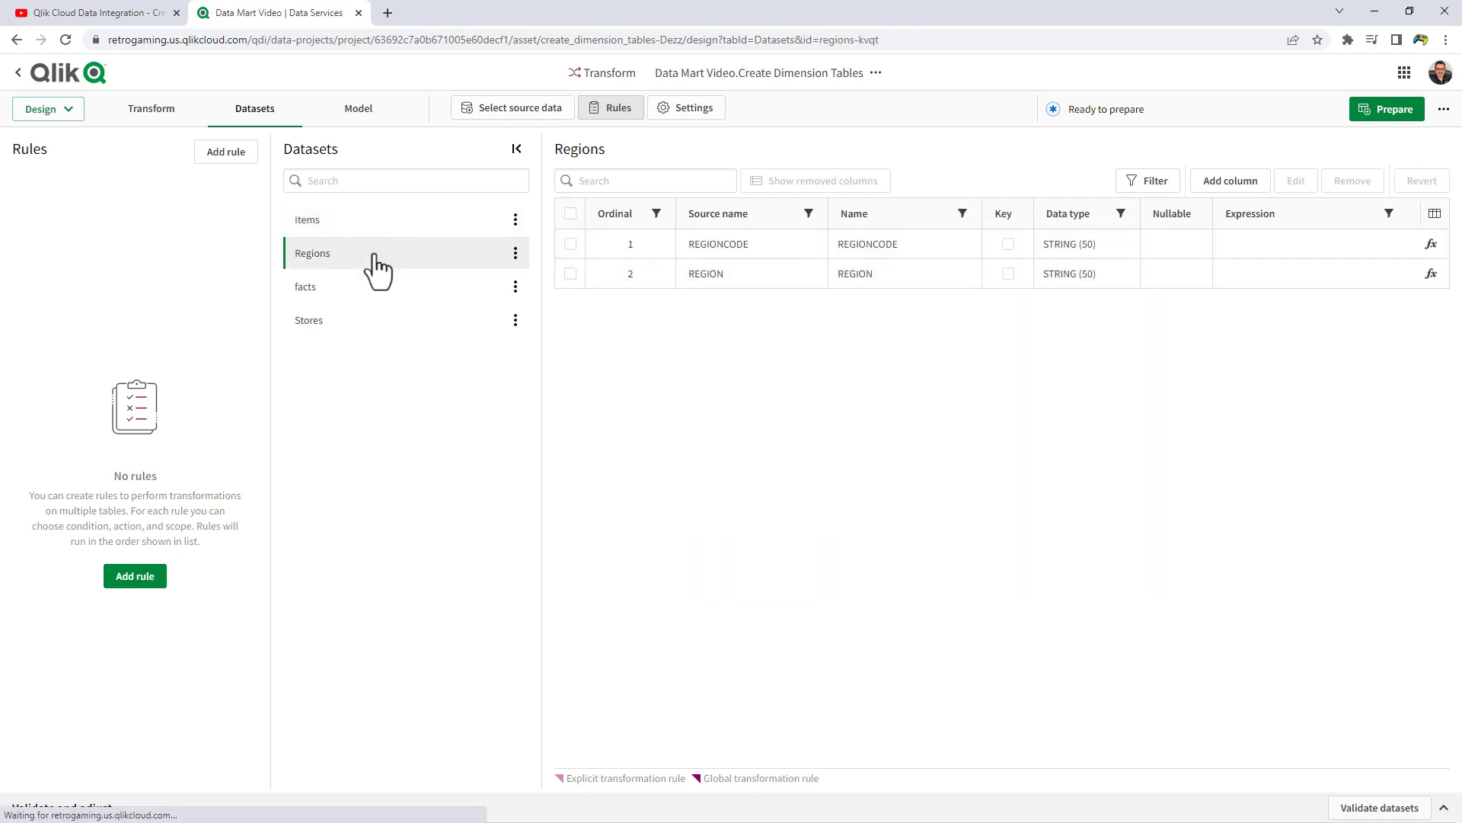
{"action": "left_click", "coordinate": [1008, 244]}
{"action": "left_click", "coordinate": [440, 294]}
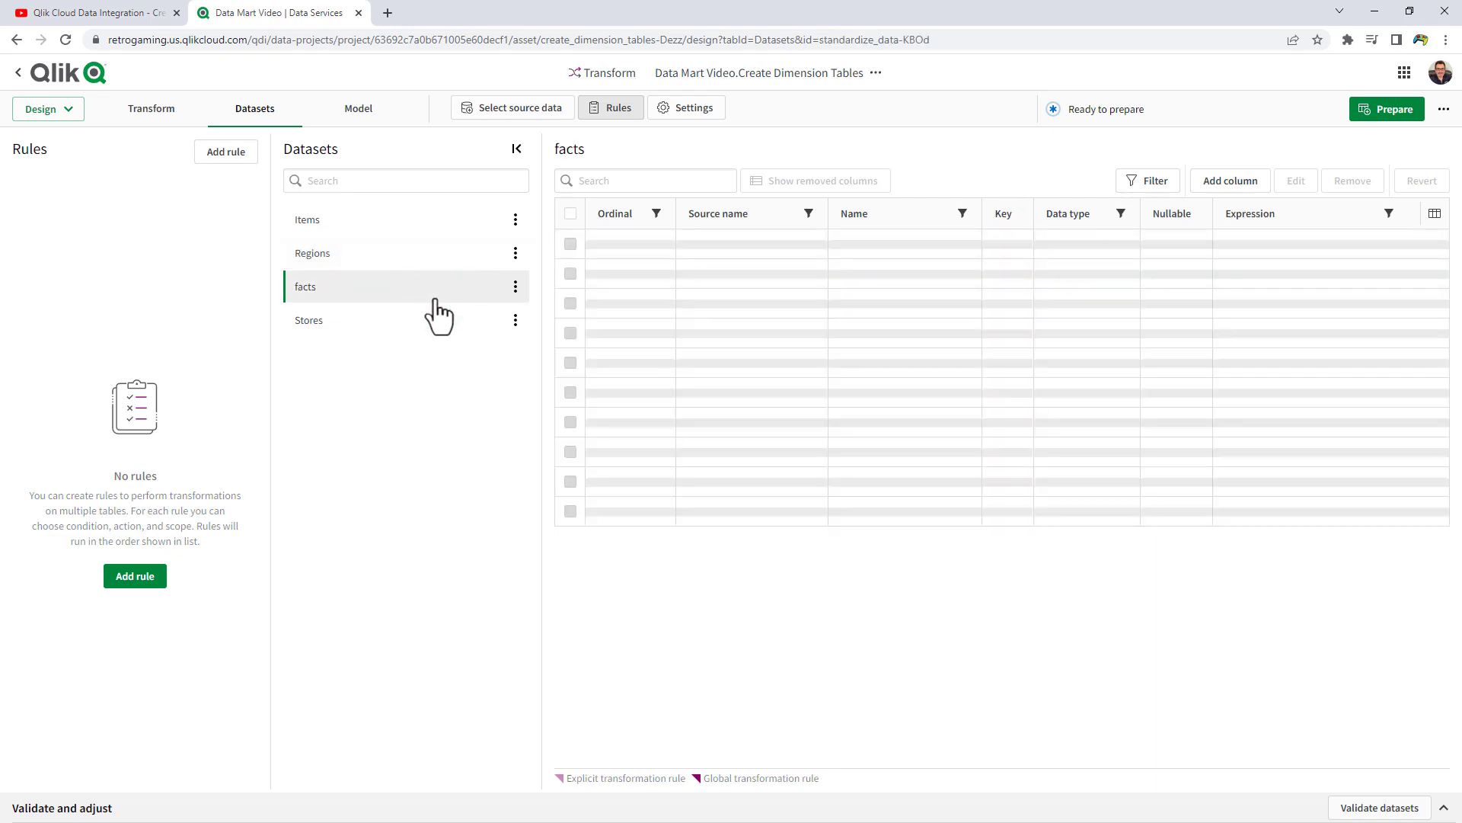
{"action": "left_click", "coordinate": [438, 326]}
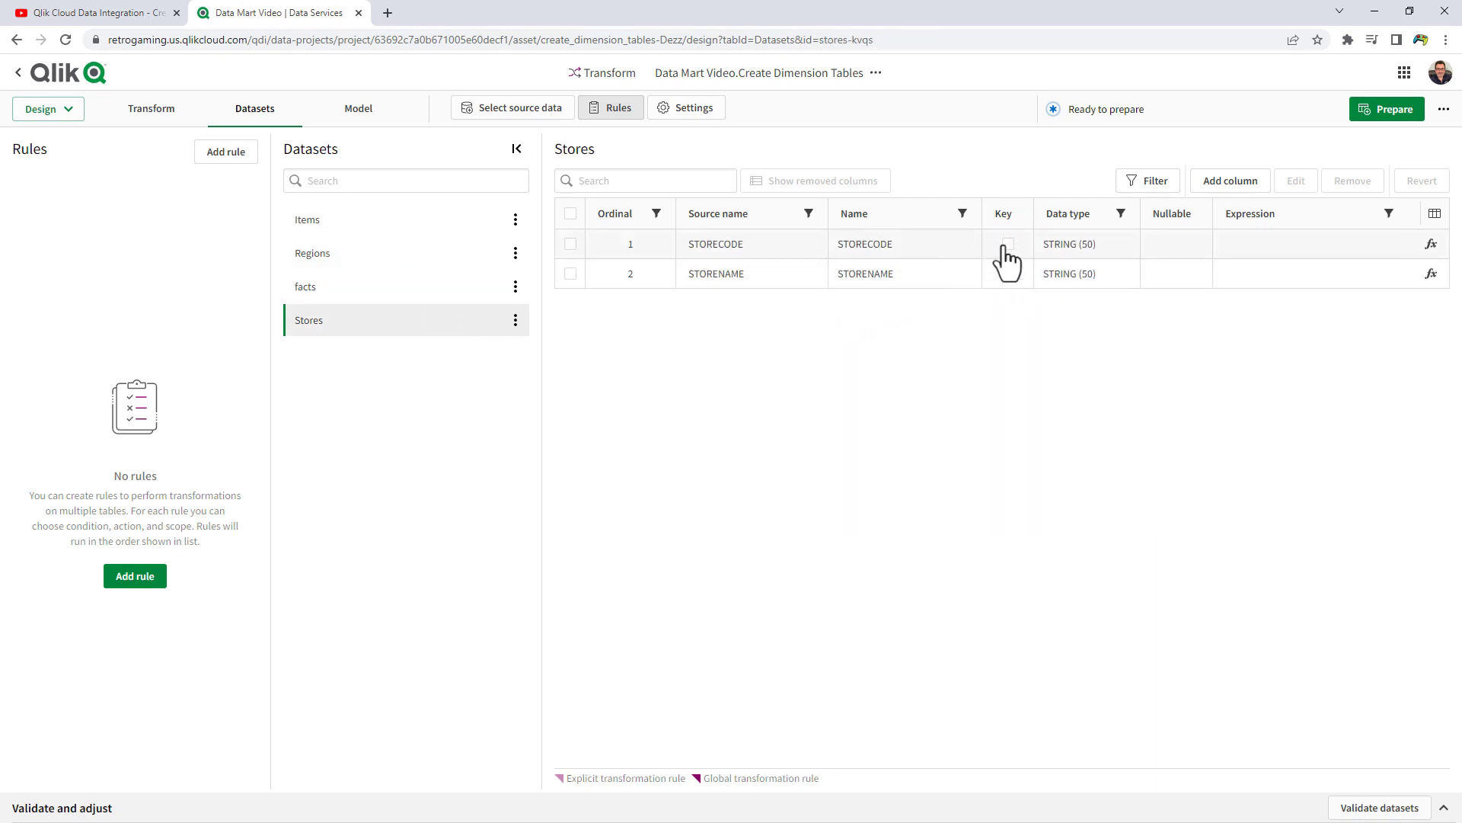
{"action": "left_click", "coordinate": [1009, 244]}
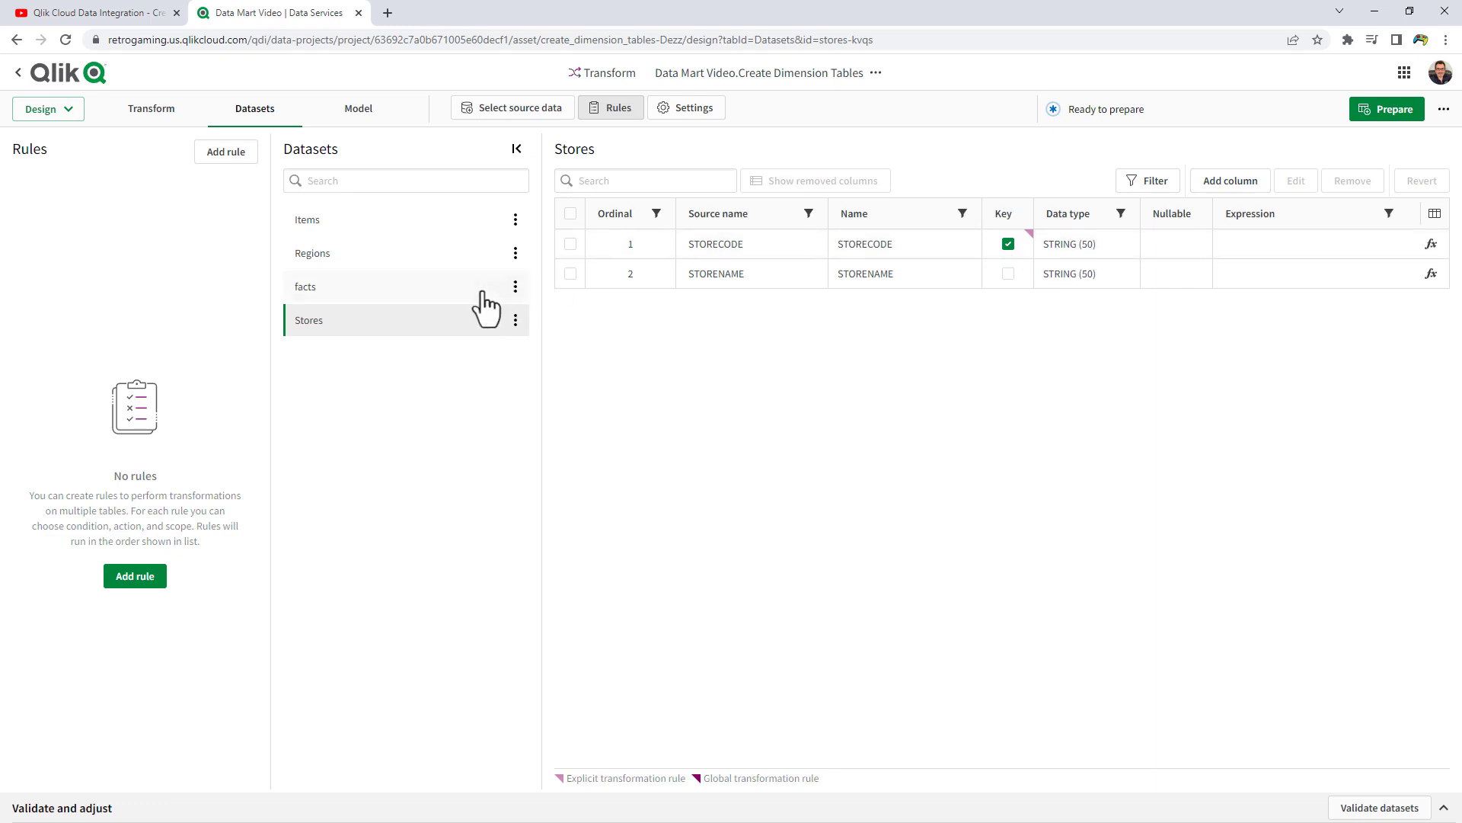
Step: Remove the STORENAME, ITEM and REGION columns from the facts dataset
{"action": "left_click", "coordinate": [481, 293]}
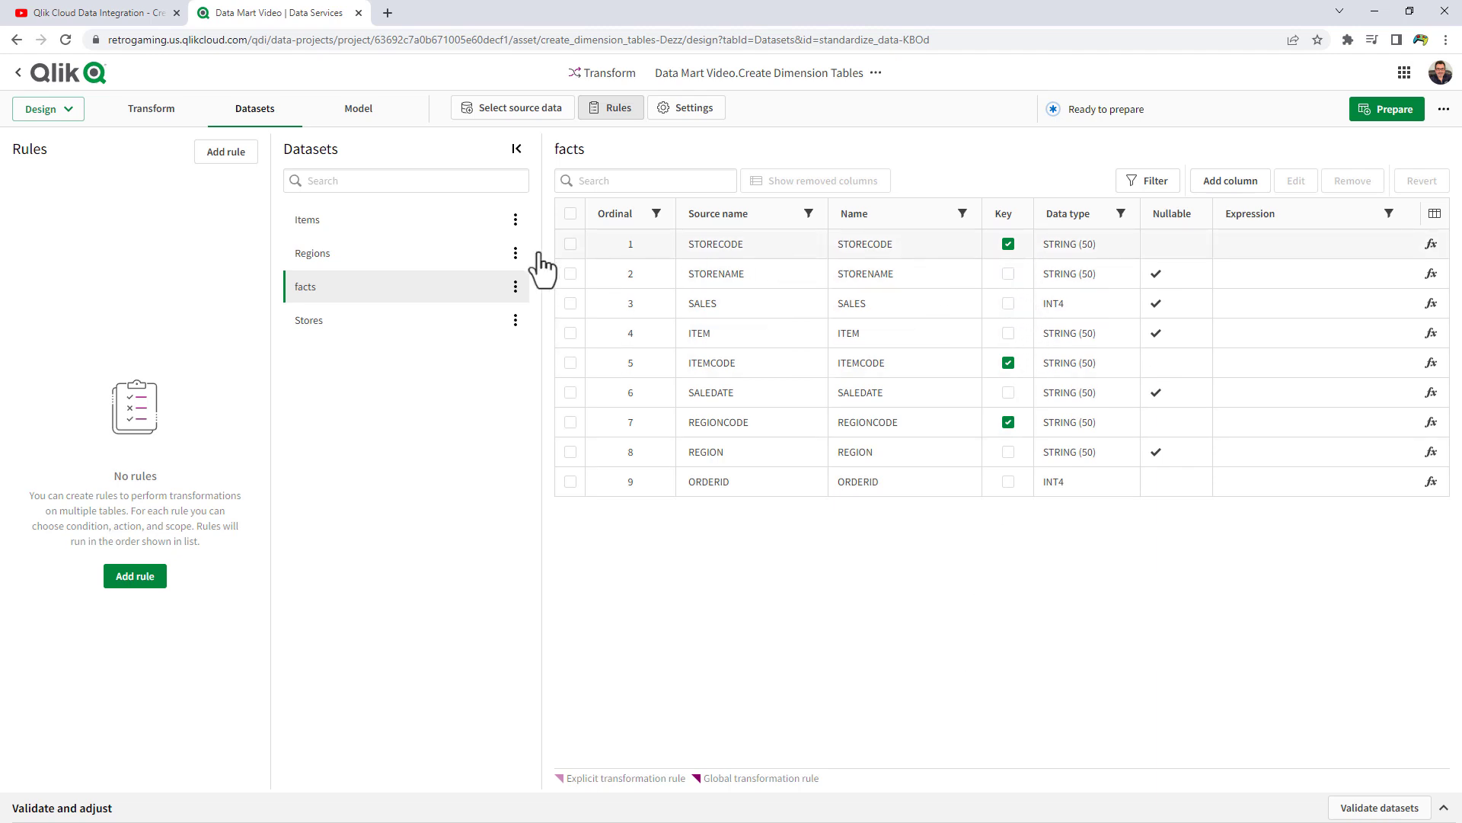
{"action": "left_click", "coordinate": [570, 273]}
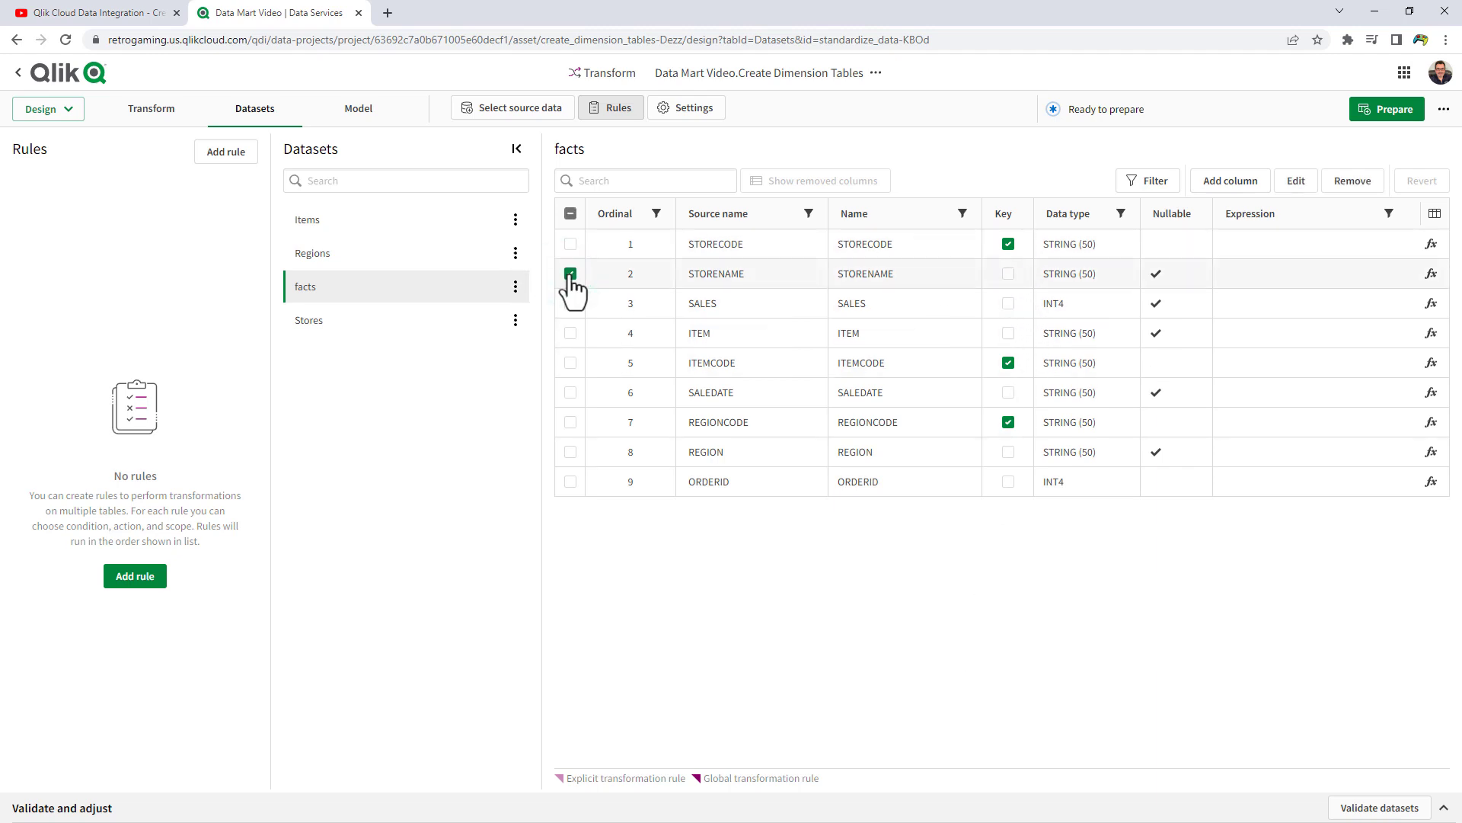
{"action": "left_click", "coordinate": [571, 334]}
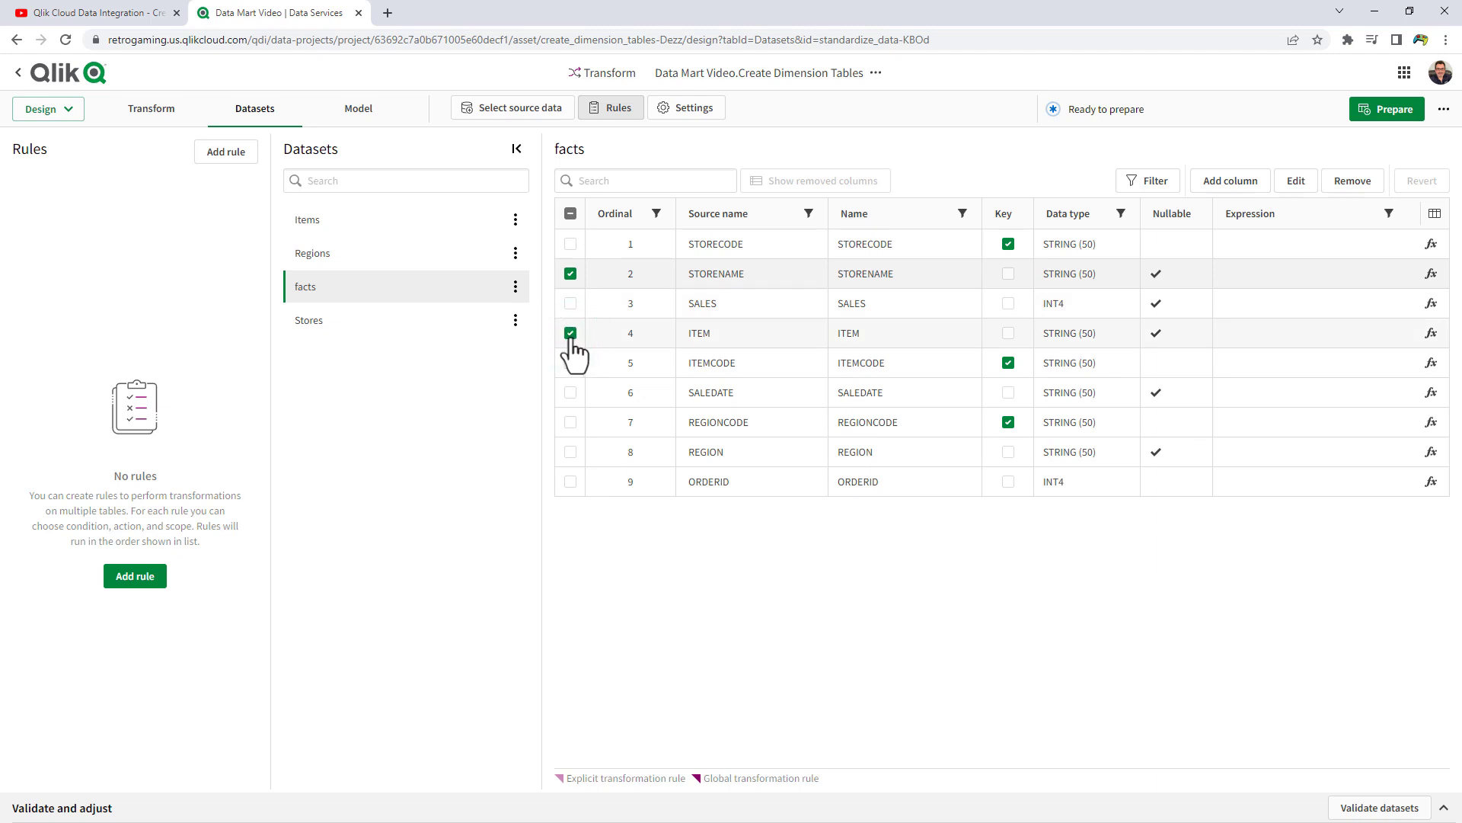
{"action": "left_click", "coordinate": [571, 452]}
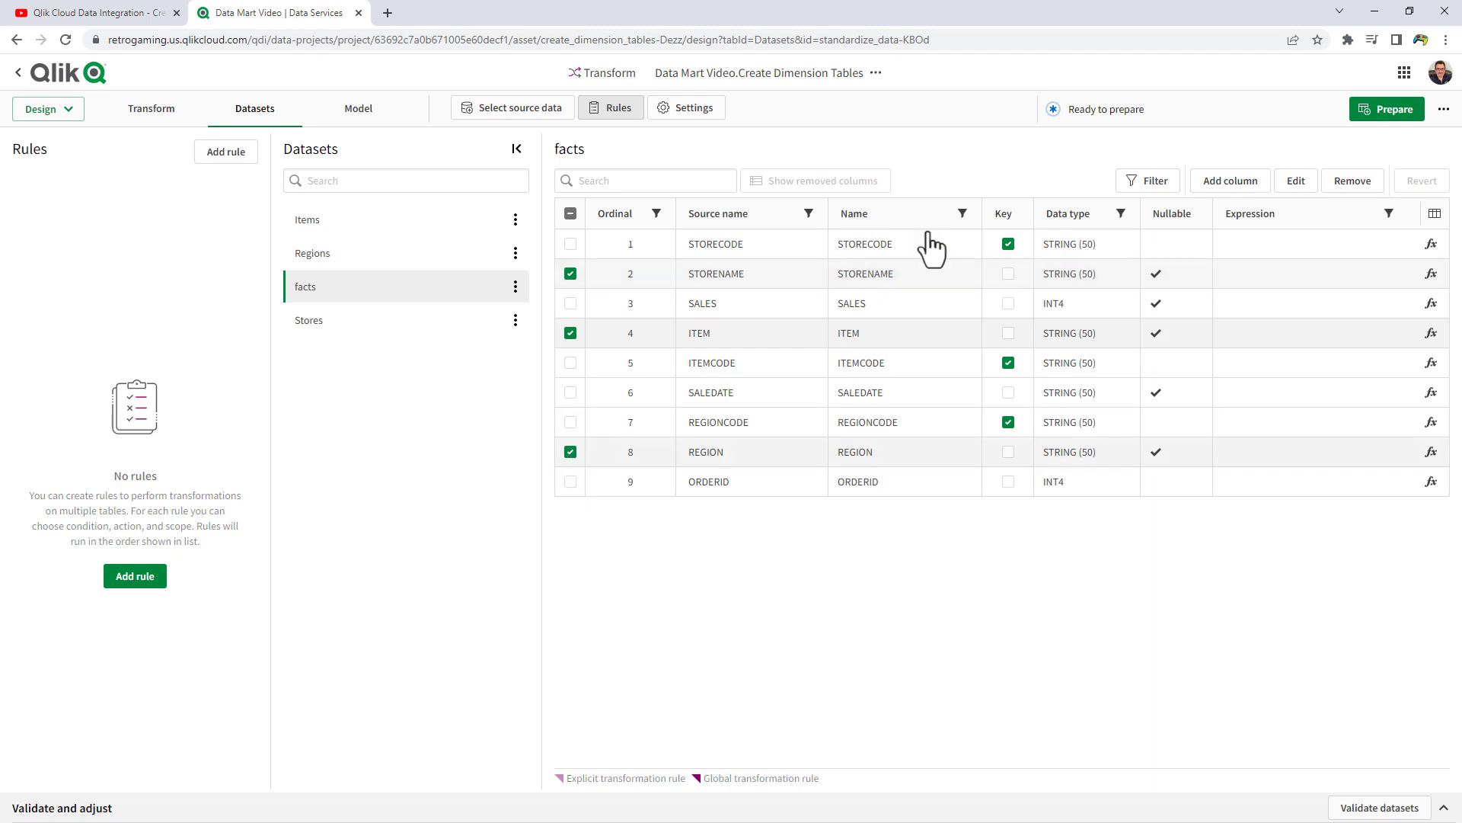
{"action": "left_click", "coordinate": [1339, 182]}
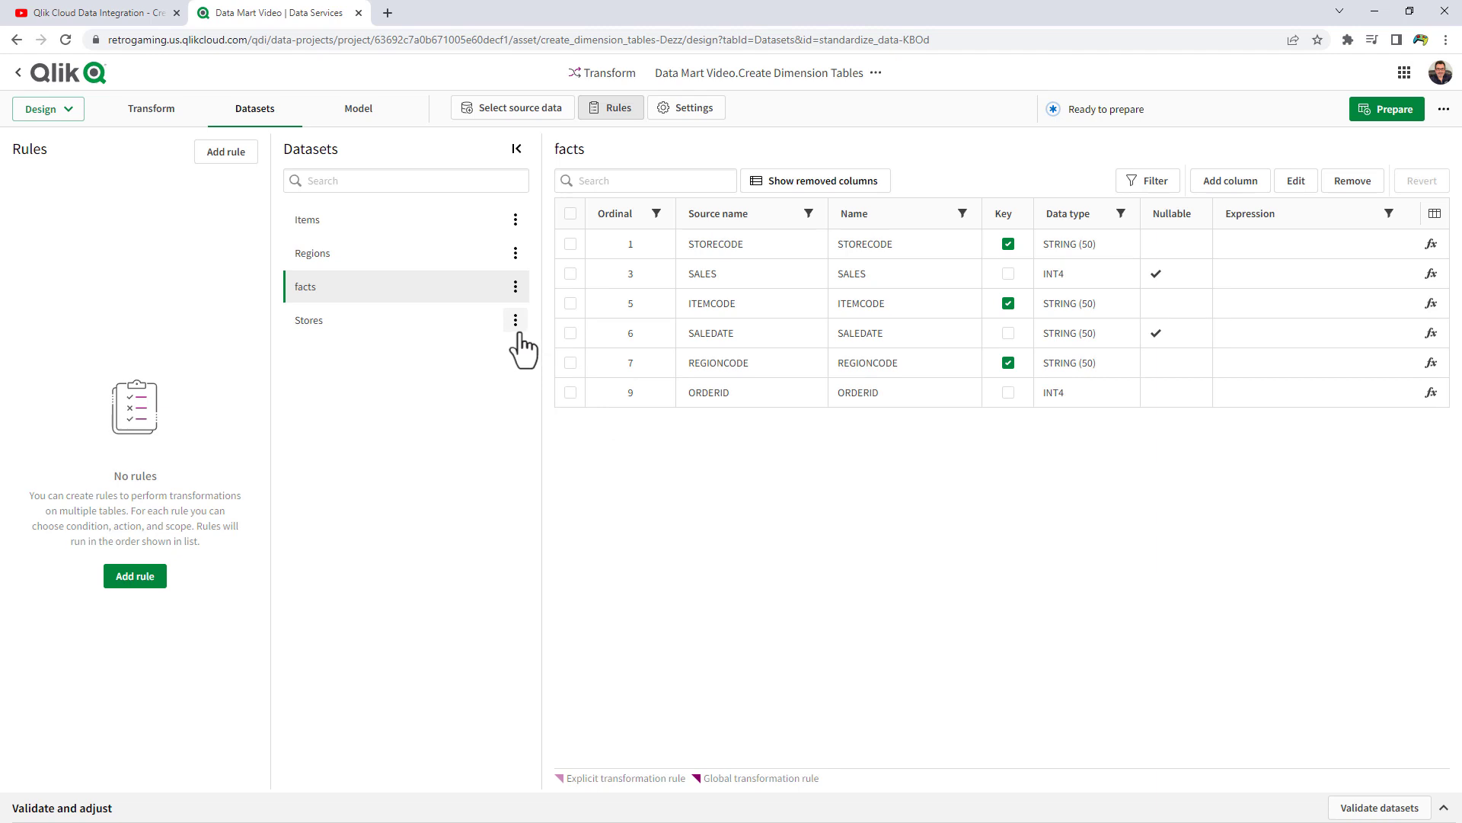
Step: Examine the generated SQL jobs for the Items dataset, including the create artifacts and initial load statements
{"action": "left_click", "coordinate": [516, 222]}
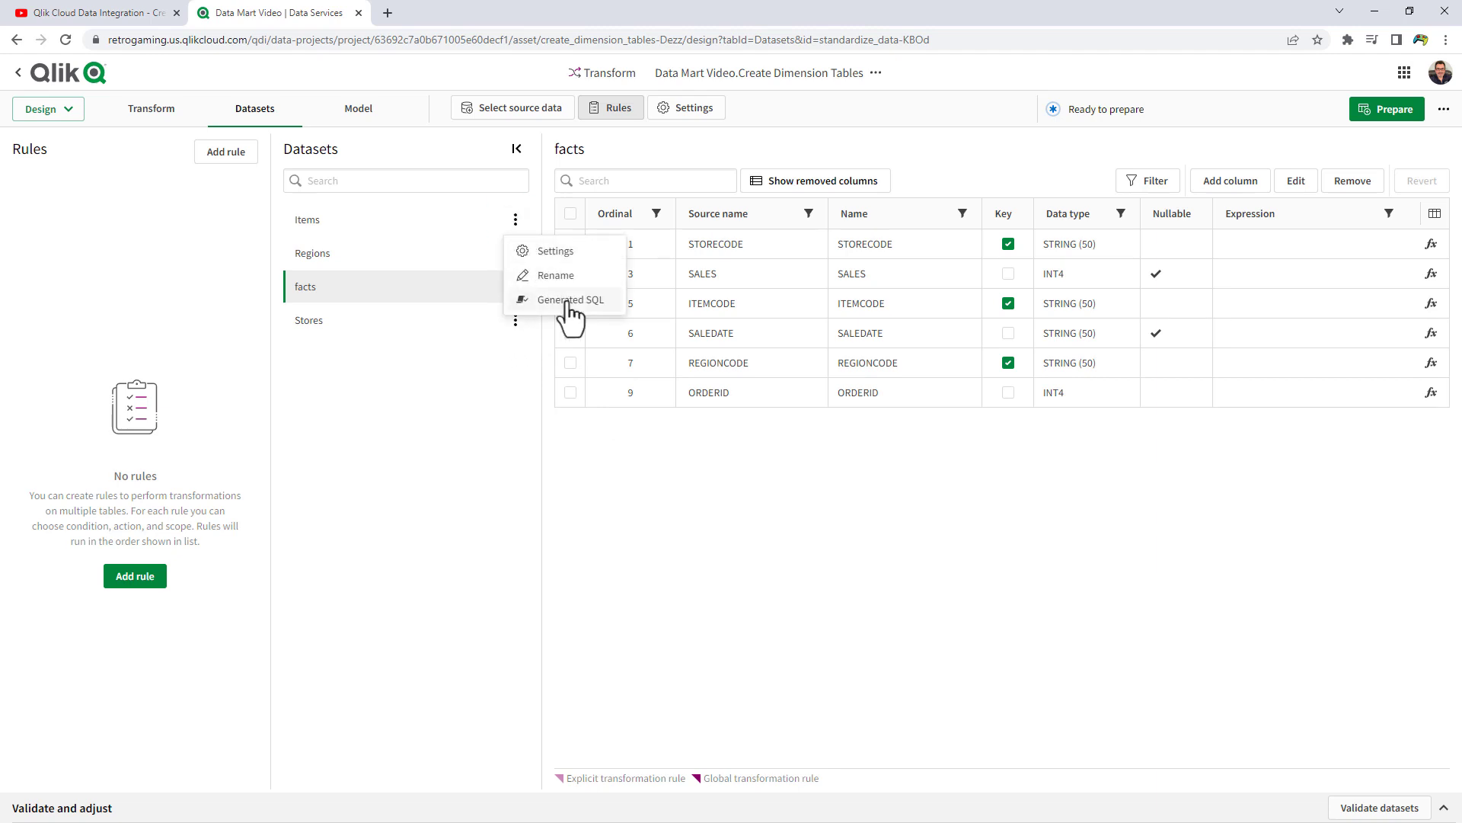
{"action": "left_click", "coordinate": [569, 301]}
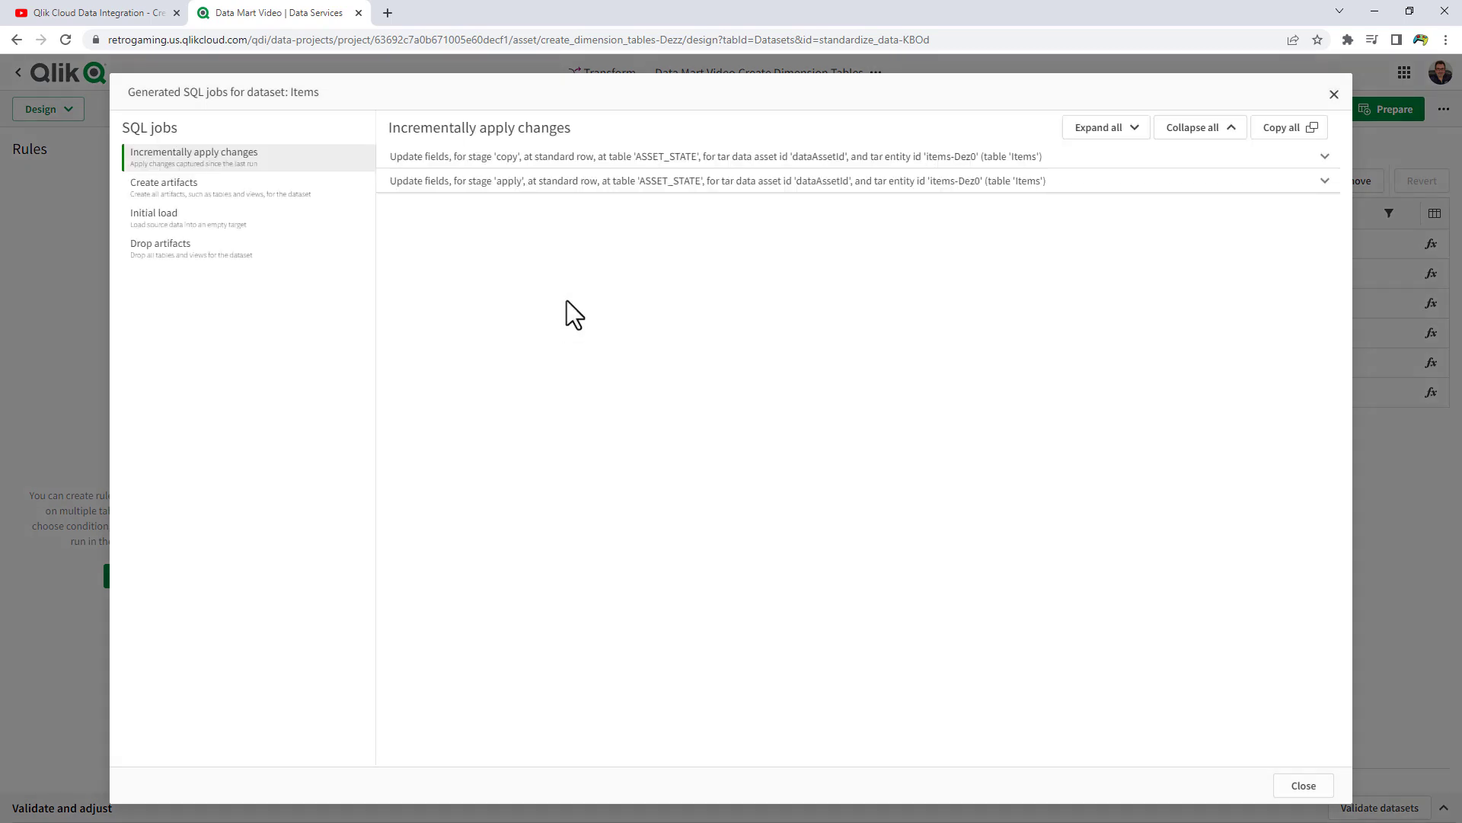
{"action": "left_click", "coordinate": [220, 191]}
{"action": "left_click", "coordinate": [212, 218]}
{"action": "left_click", "coordinate": [238, 158]}
{"action": "left_click", "coordinate": [451, 160]}
{"action": "left_click", "coordinate": [305, 187]}
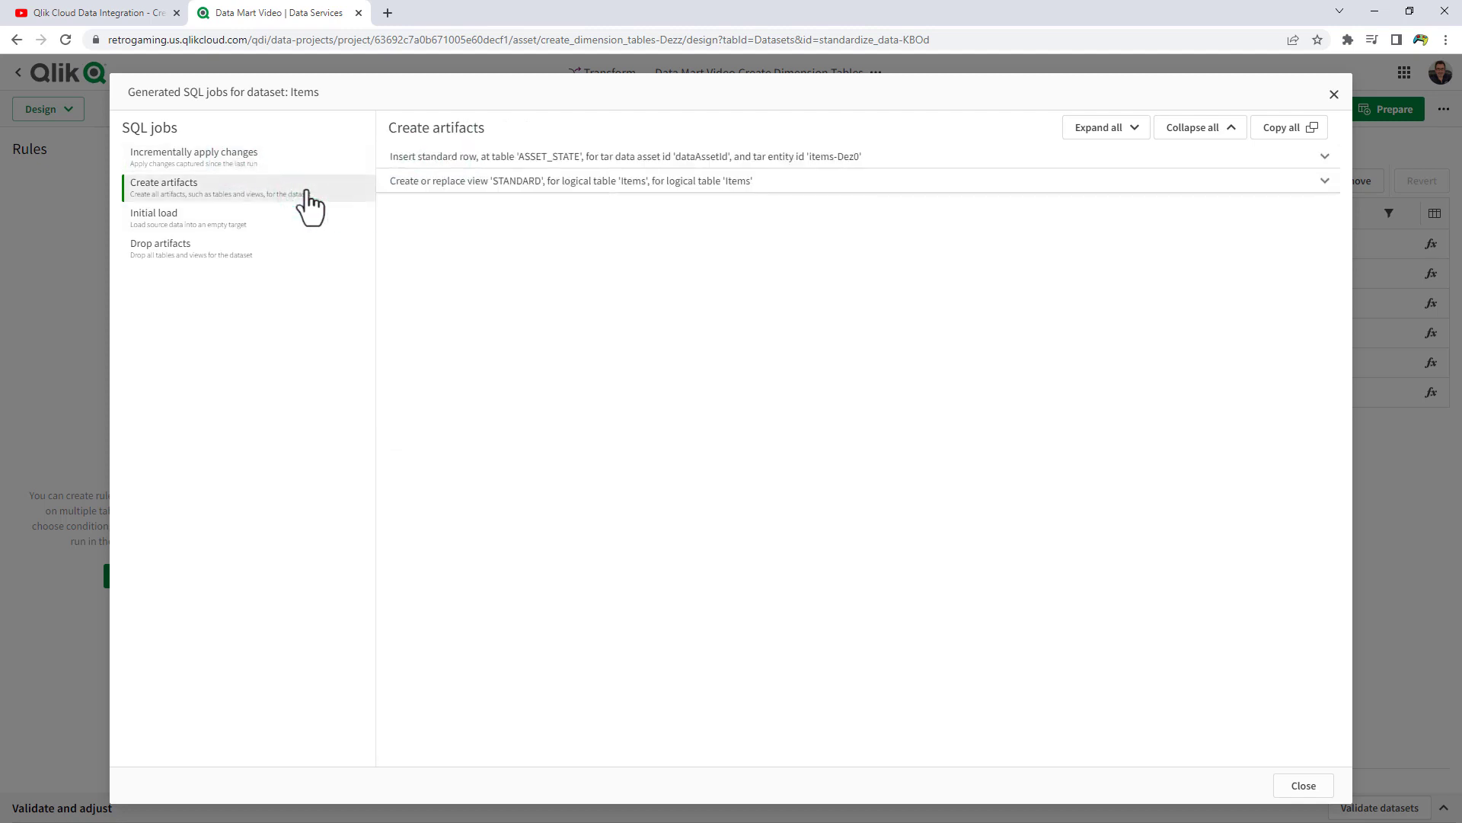
{"action": "left_click", "coordinate": [473, 183]}
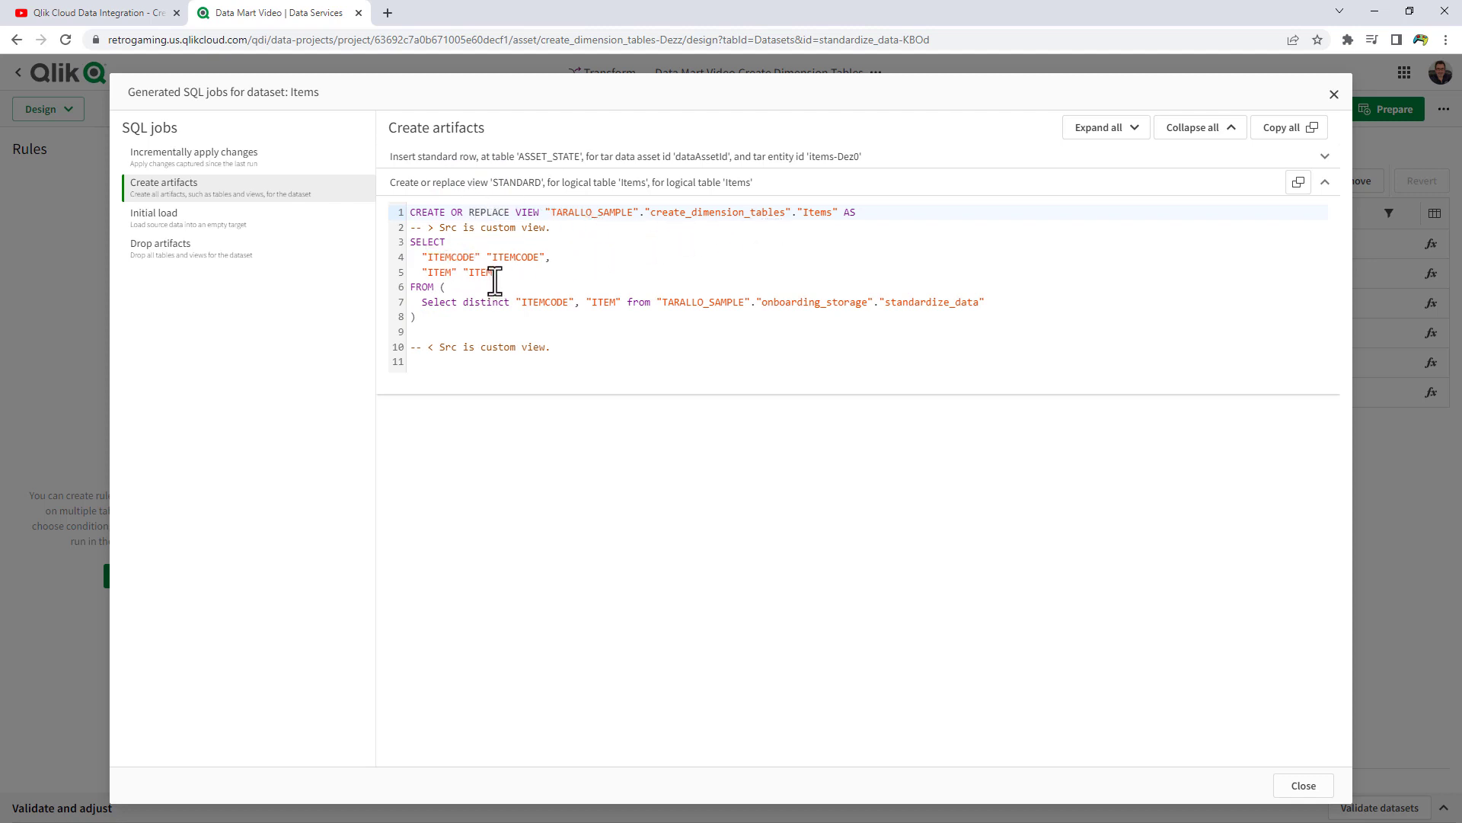
{"action": "left_click", "coordinate": [227, 216]}
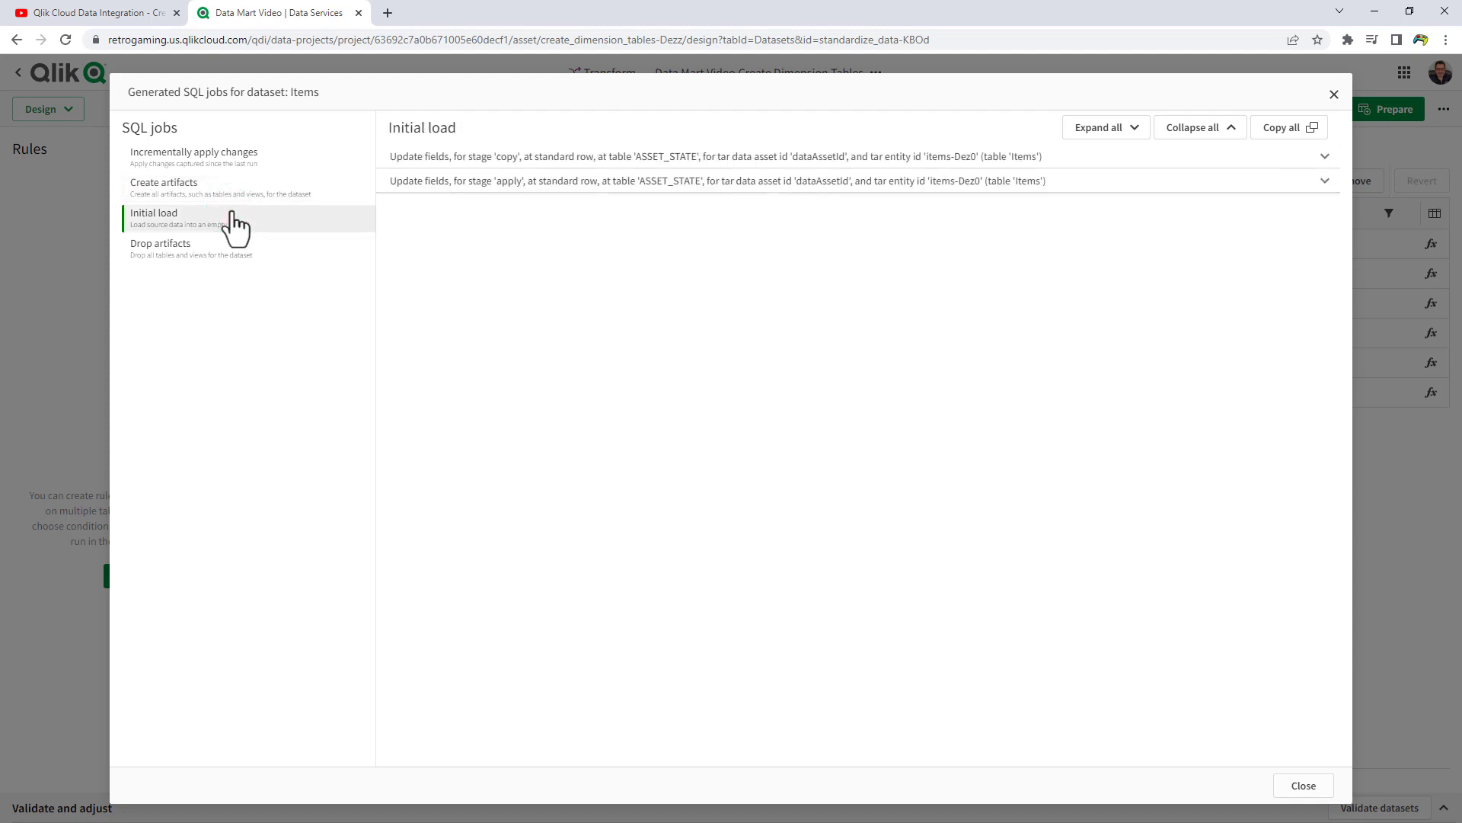
{"action": "left_click", "coordinate": [491, 158]}
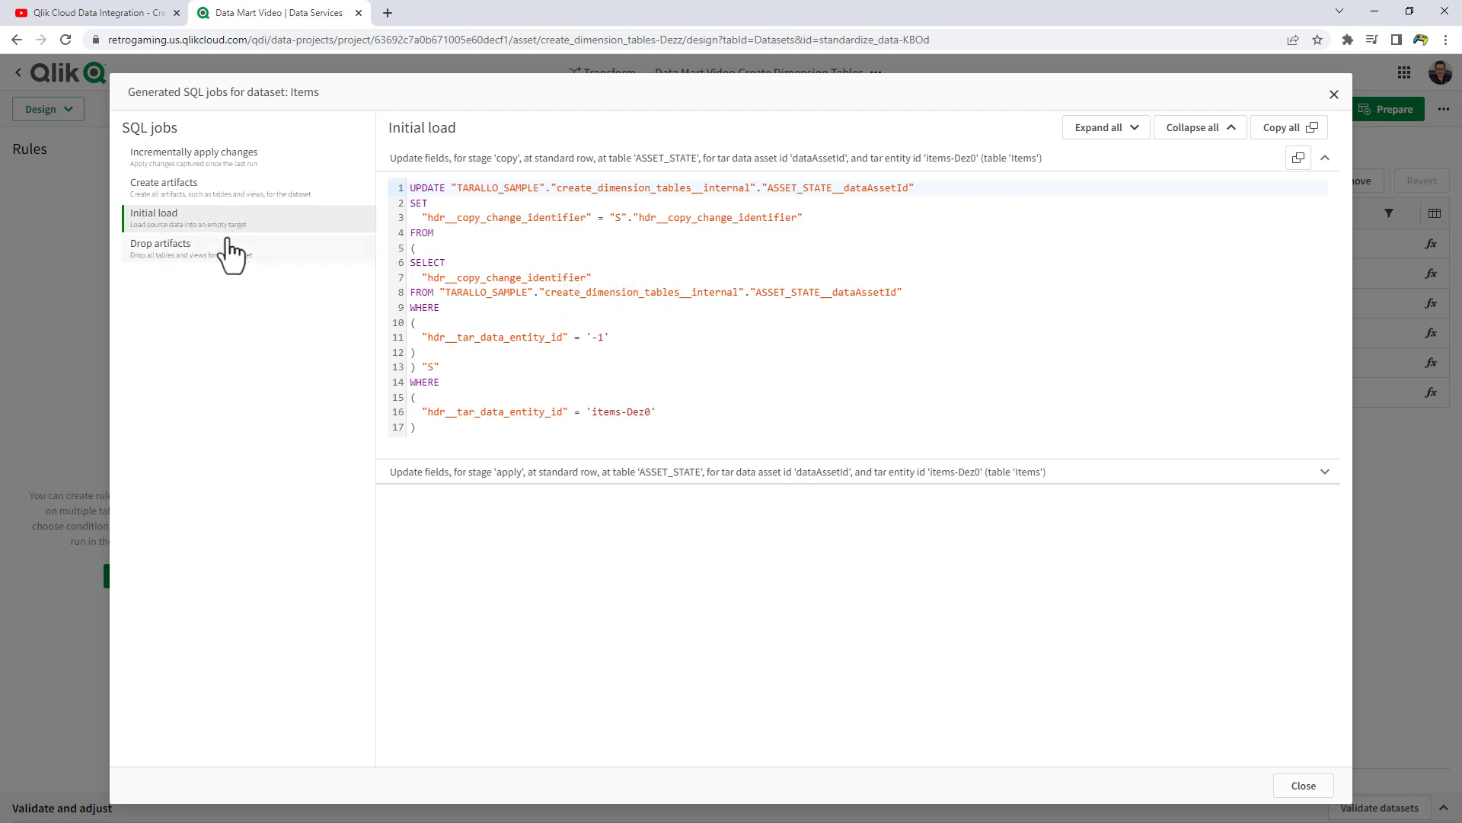
{"action": "left_click", "coordinate": [204, 169]}
{"action": "left_click", "coordinate": [202, 189]}
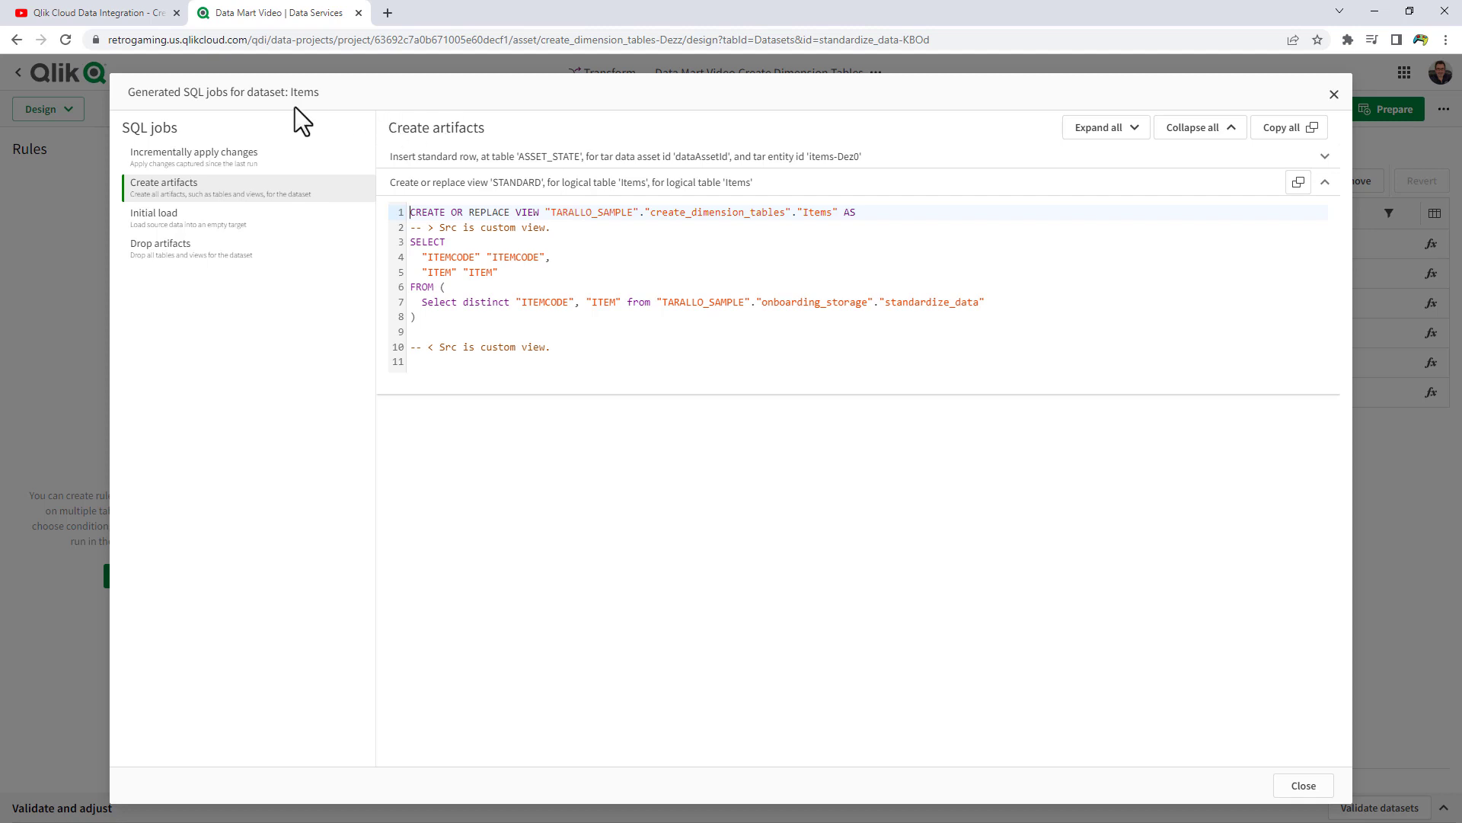
{"action": "left_click", "coordinate": [1304, 785]}
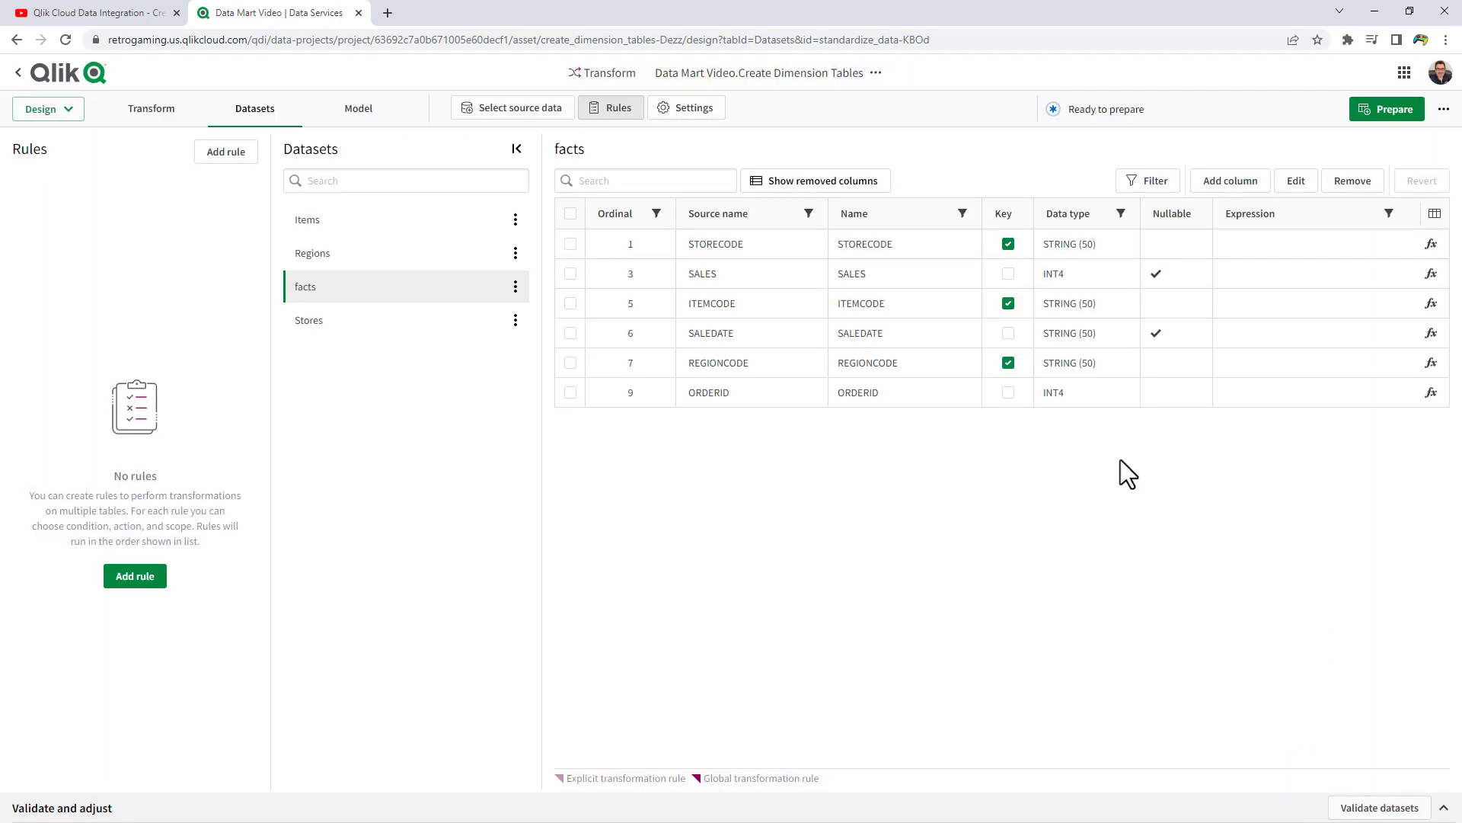
Step: Set the runtime apply interval of the Create Dimension Tables transform to 5 minutes and start preparing the transform
{"action": "left_click", "coordinate": [709, 107]}
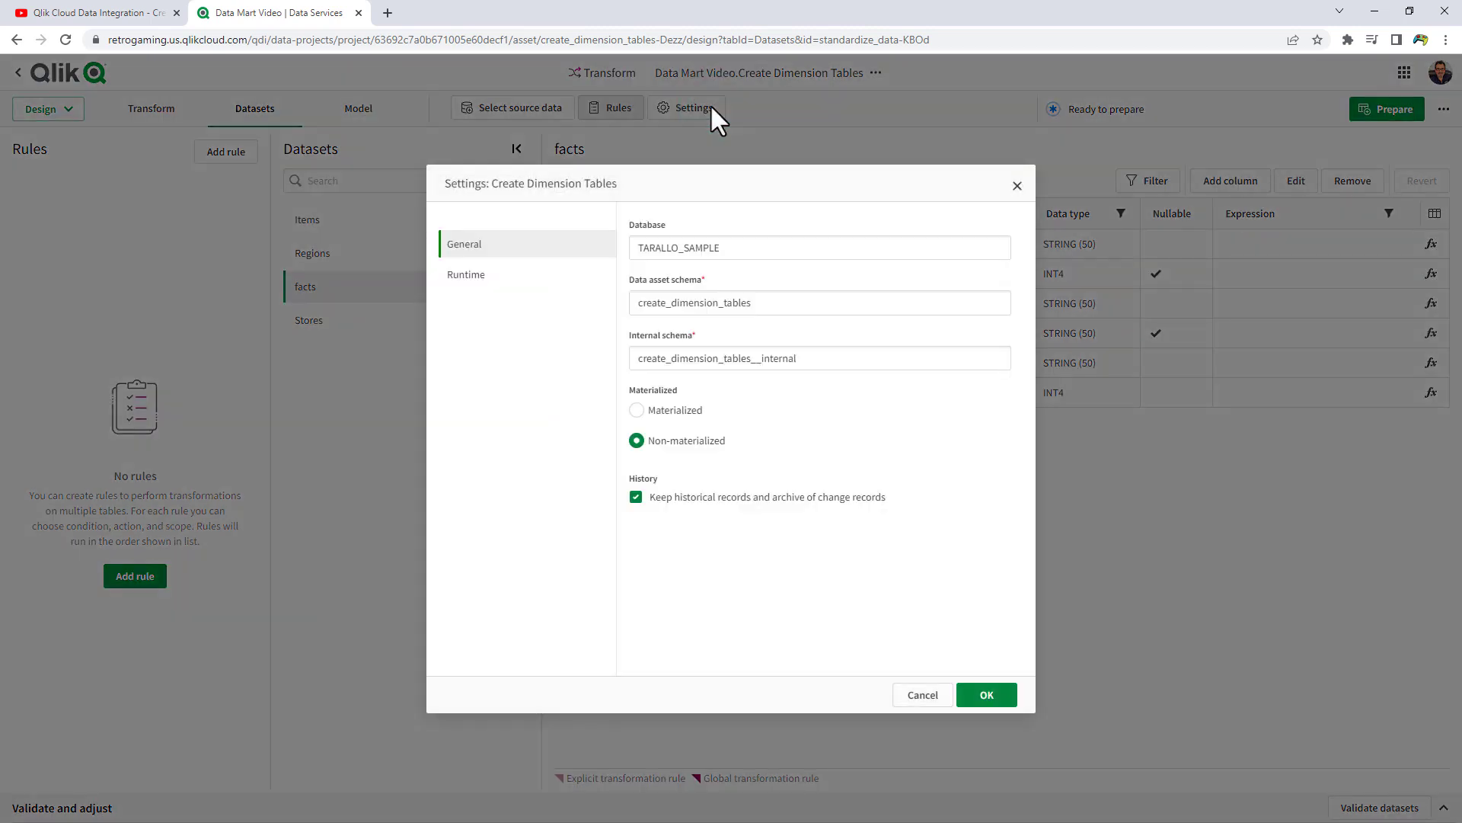
{"action": "left_click", "coordinate": [513, 278]}
{"action": "double_click", "coordinate": [632, 248]}
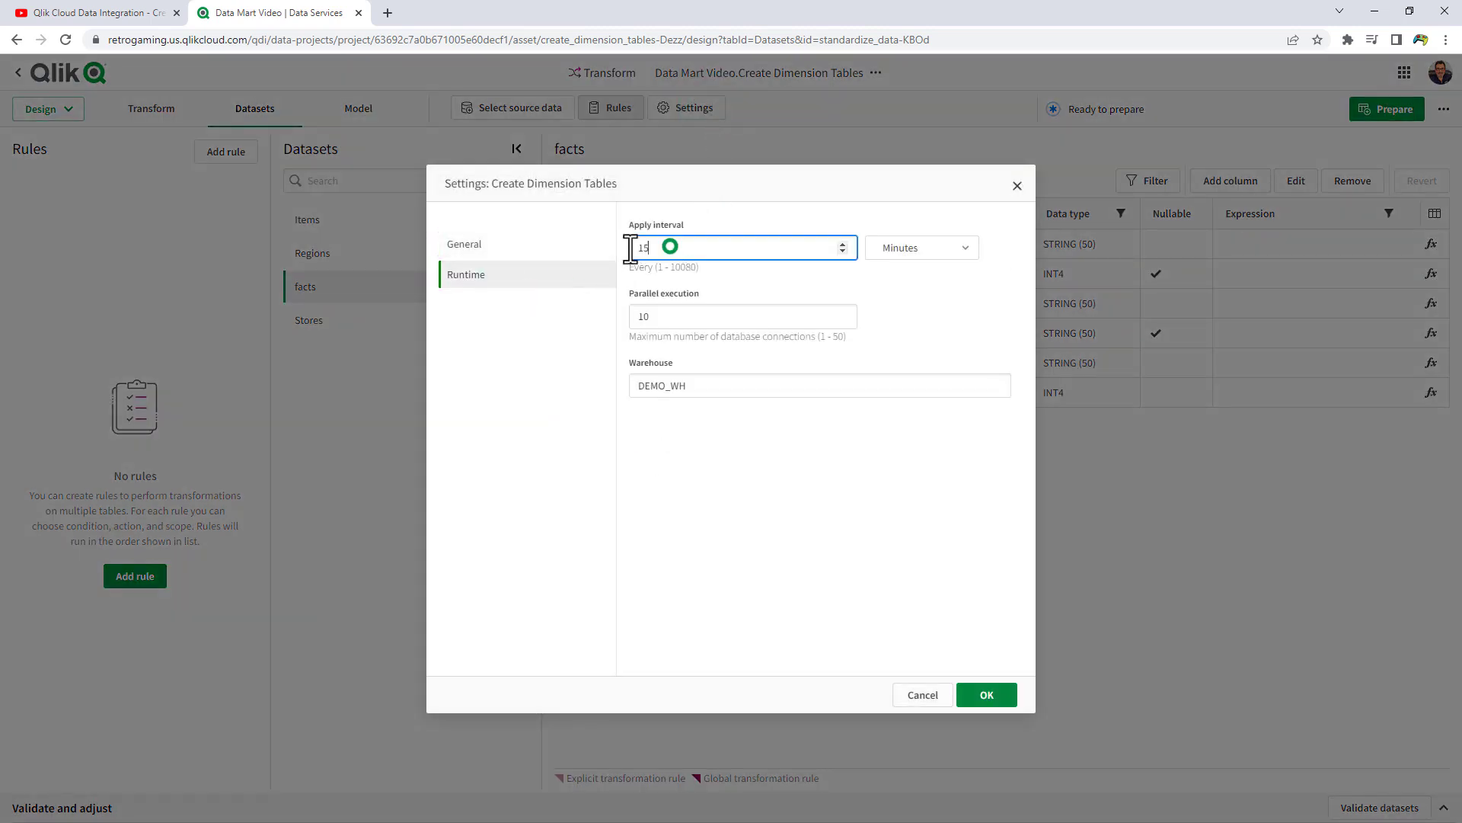
{"action": "type", "text": "5"}
{"action": "left_click", "coordinate": [515, 329]}
{"action": "left_click", "coordinate": [483, 245]}
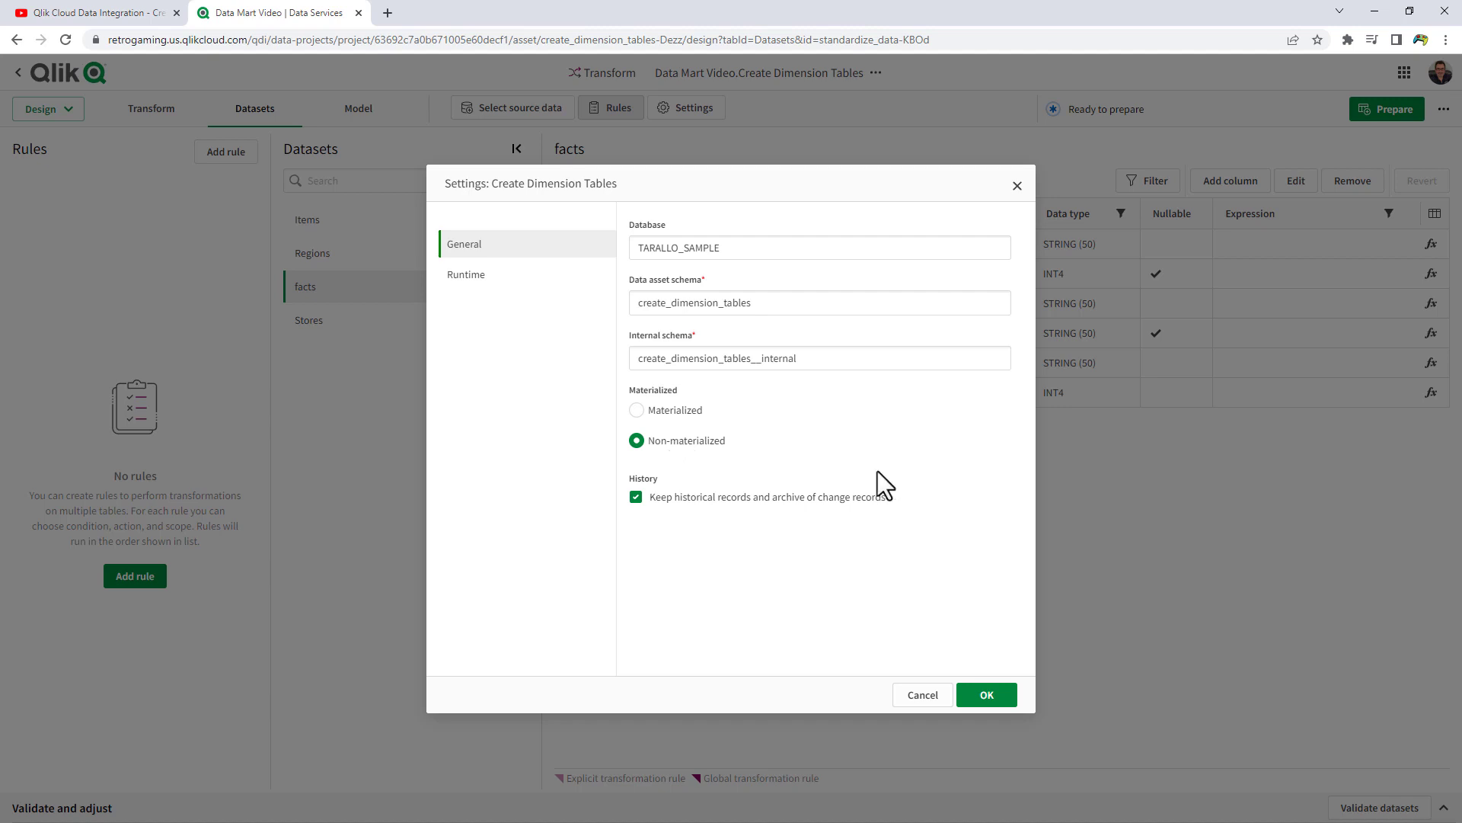
{"action": "left_click", "coordinate": [991, 701]}
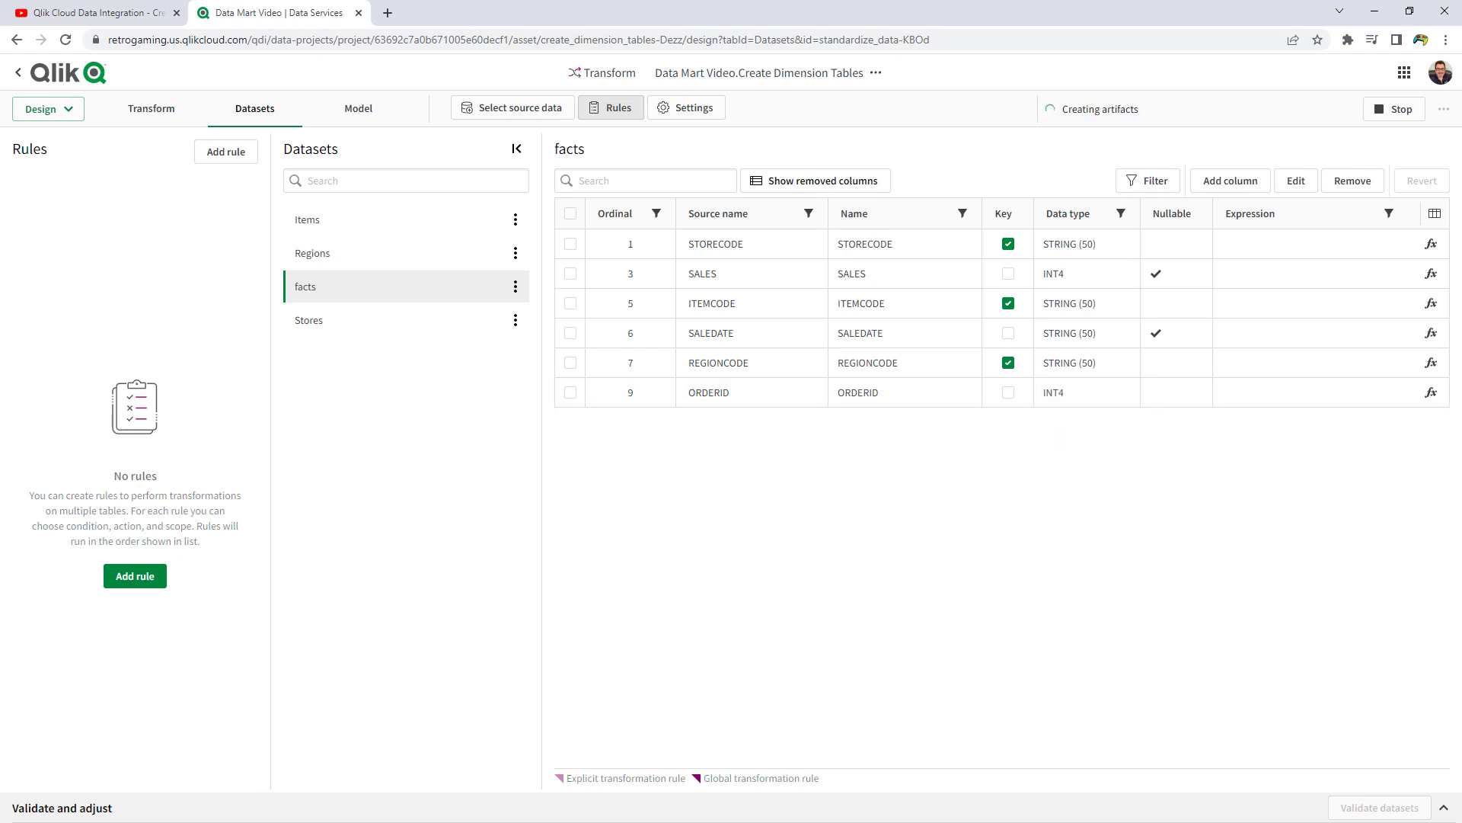
Step: Switch to DBeaver, refresh the TARALLO_SAMPLE database and examine the views in the create_dimension_tables schema
{"action": "key", "text": "alt+Tab"}
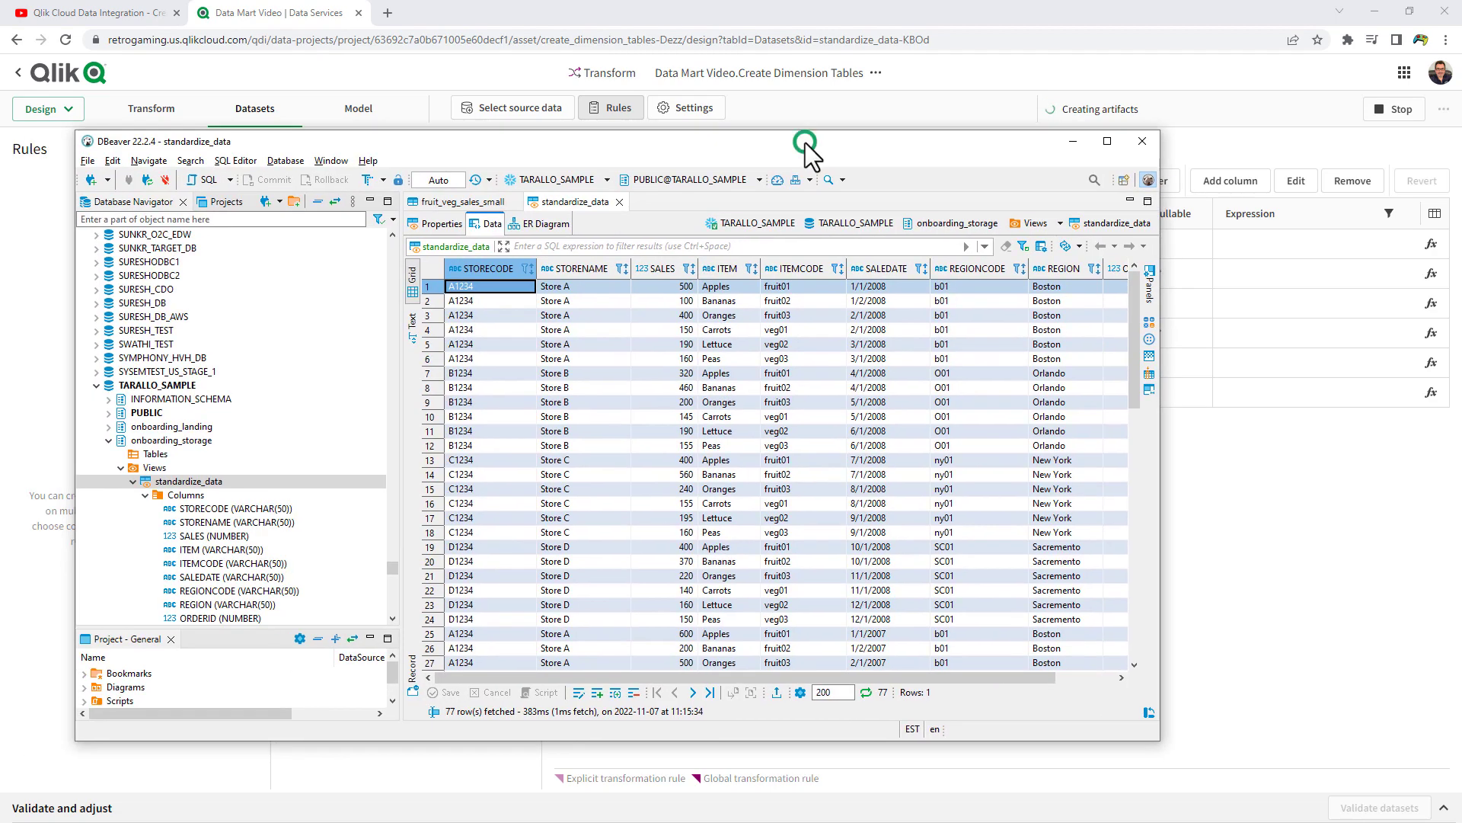
{"action": "double_click", "coordinate": [805, 143]}
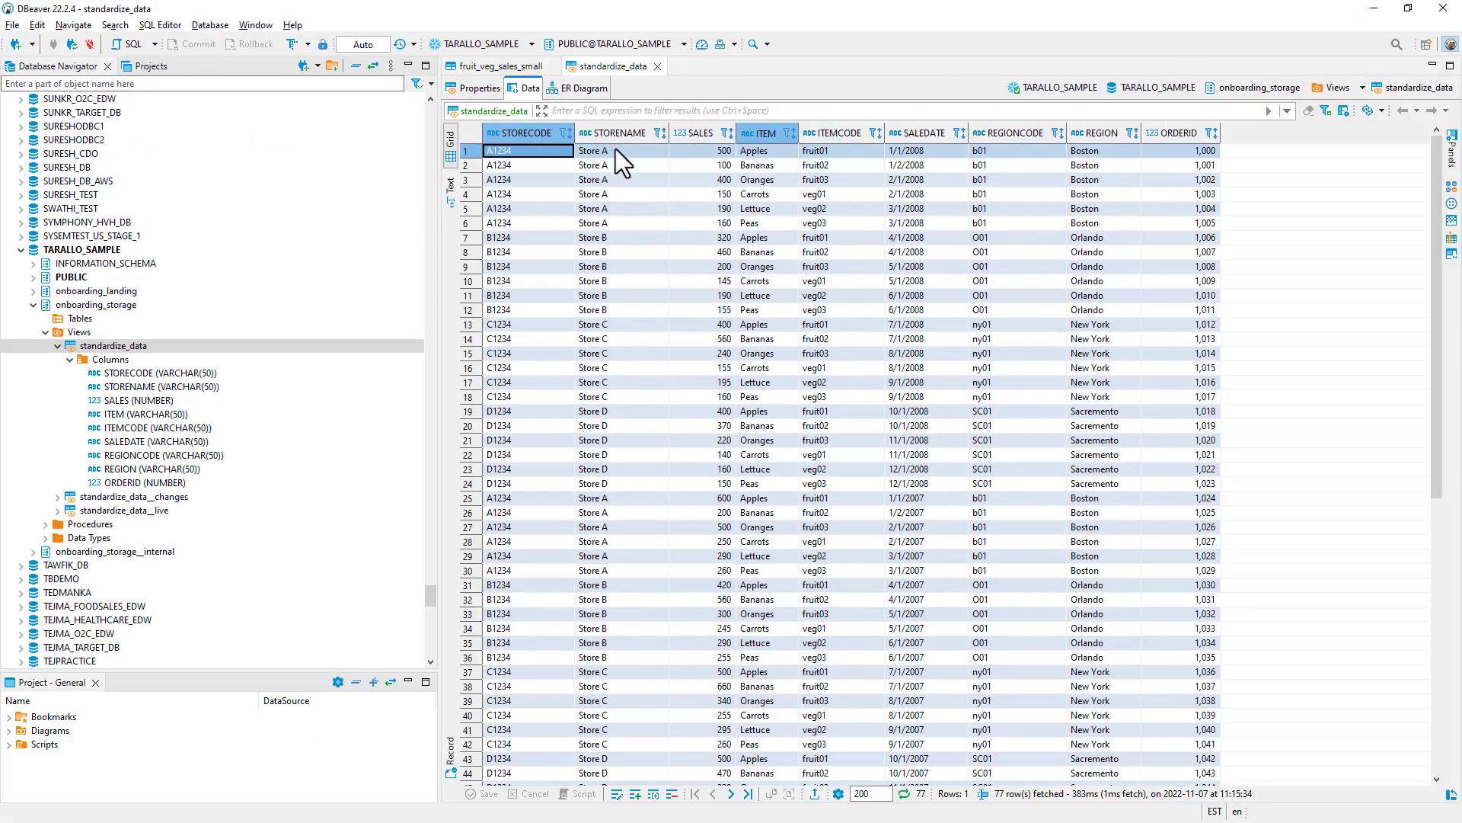
{"action": "right_click", "coordinate": [95, 251]}
{"action": "left_click", "coordinate": [153, 359]}
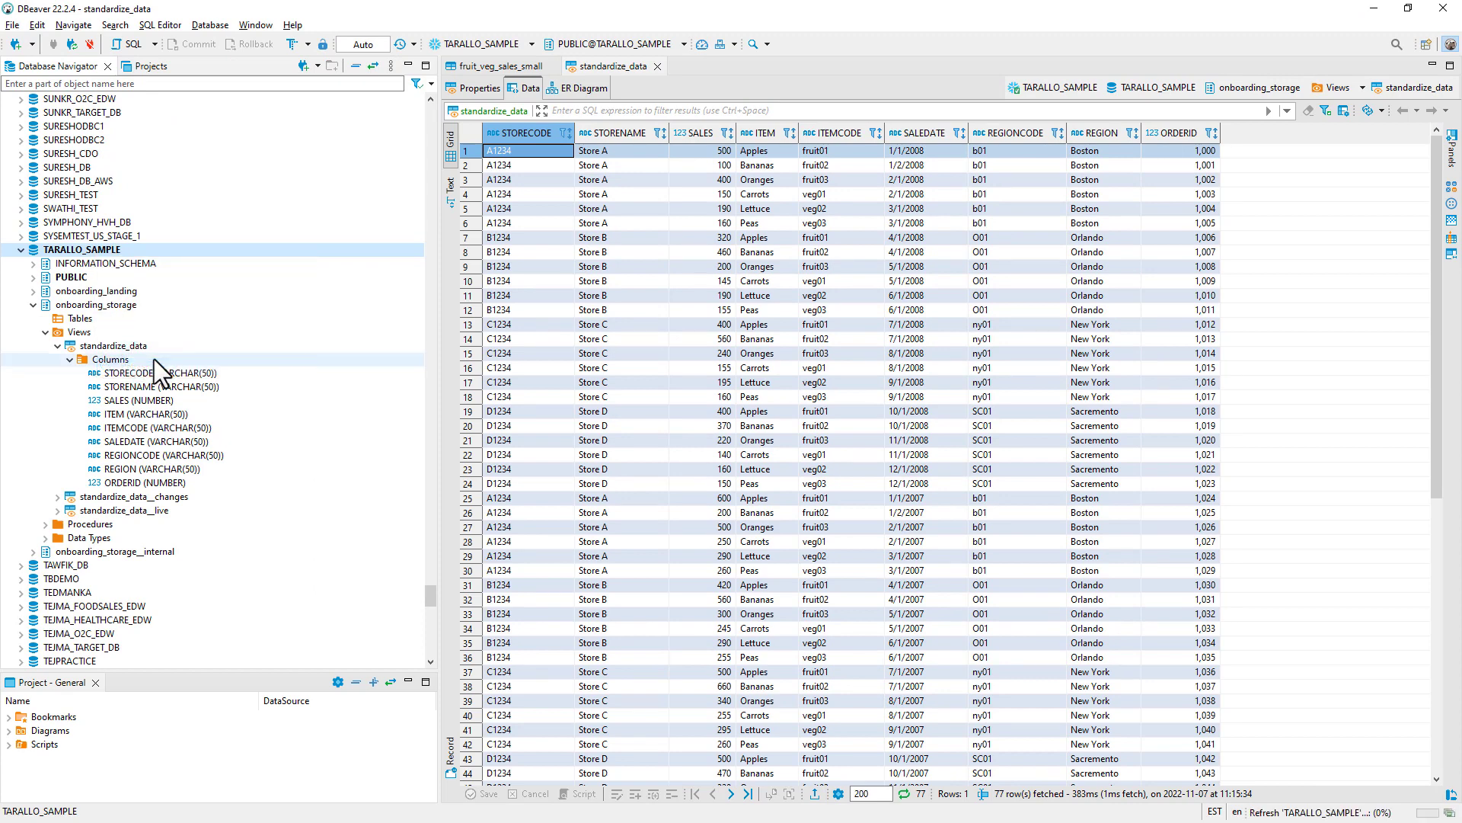
{"action": "left_click", "coordinate": [32, 306]}
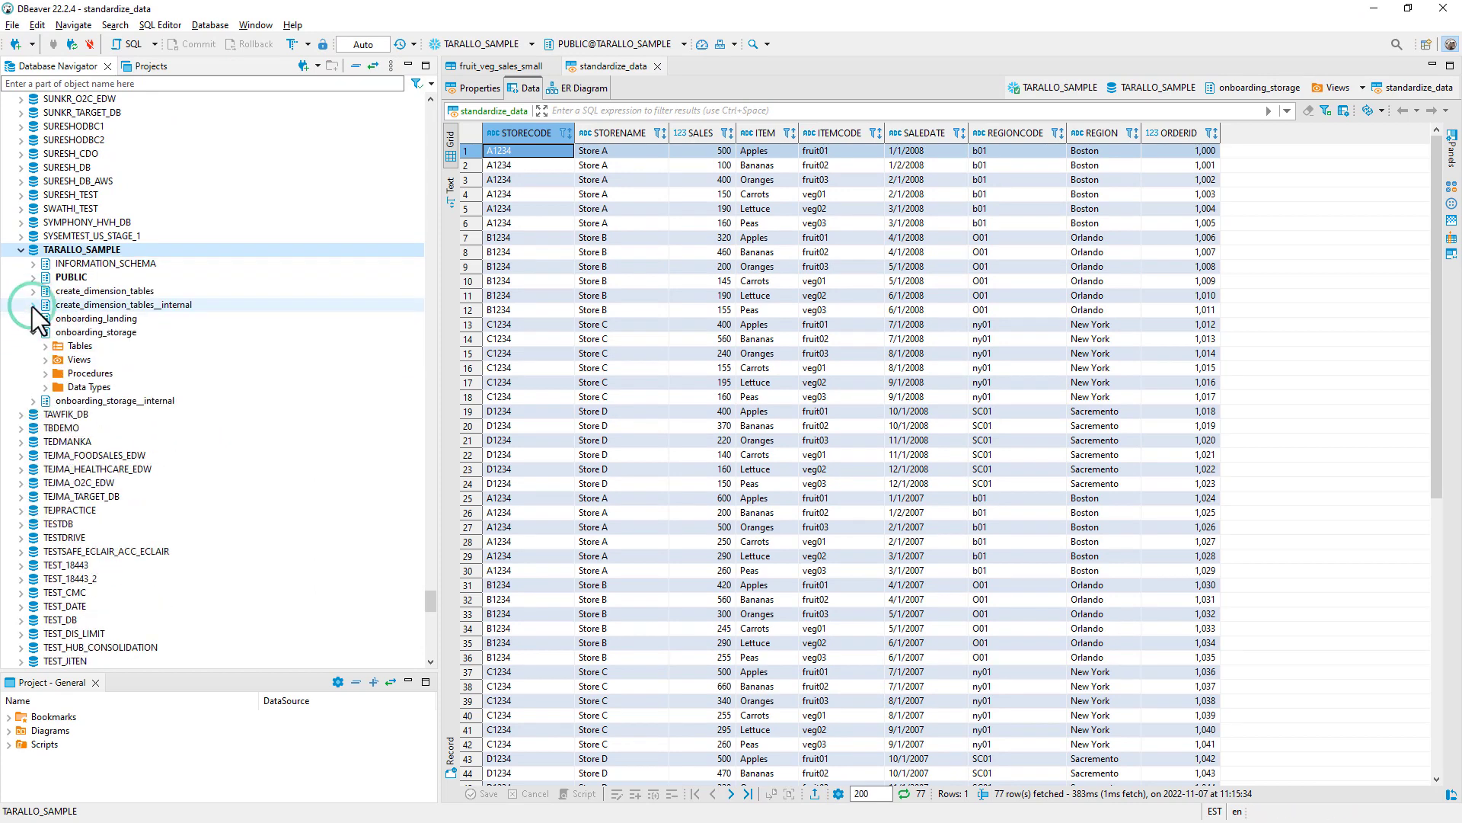
{"action": "left_click", "coordinate": [32, 292]}
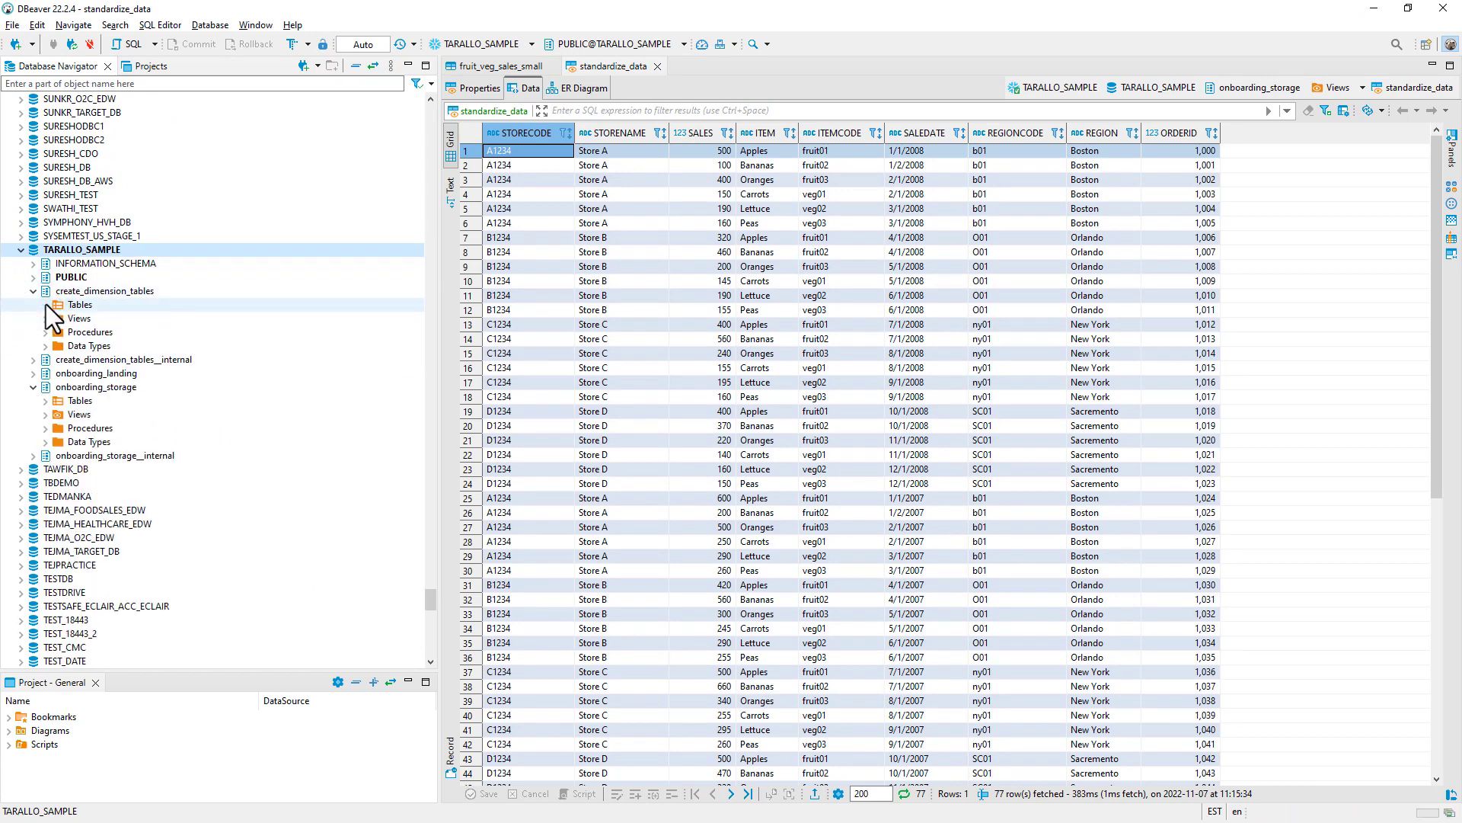
{"action": "left_click", "coordinate": [46, 318]}
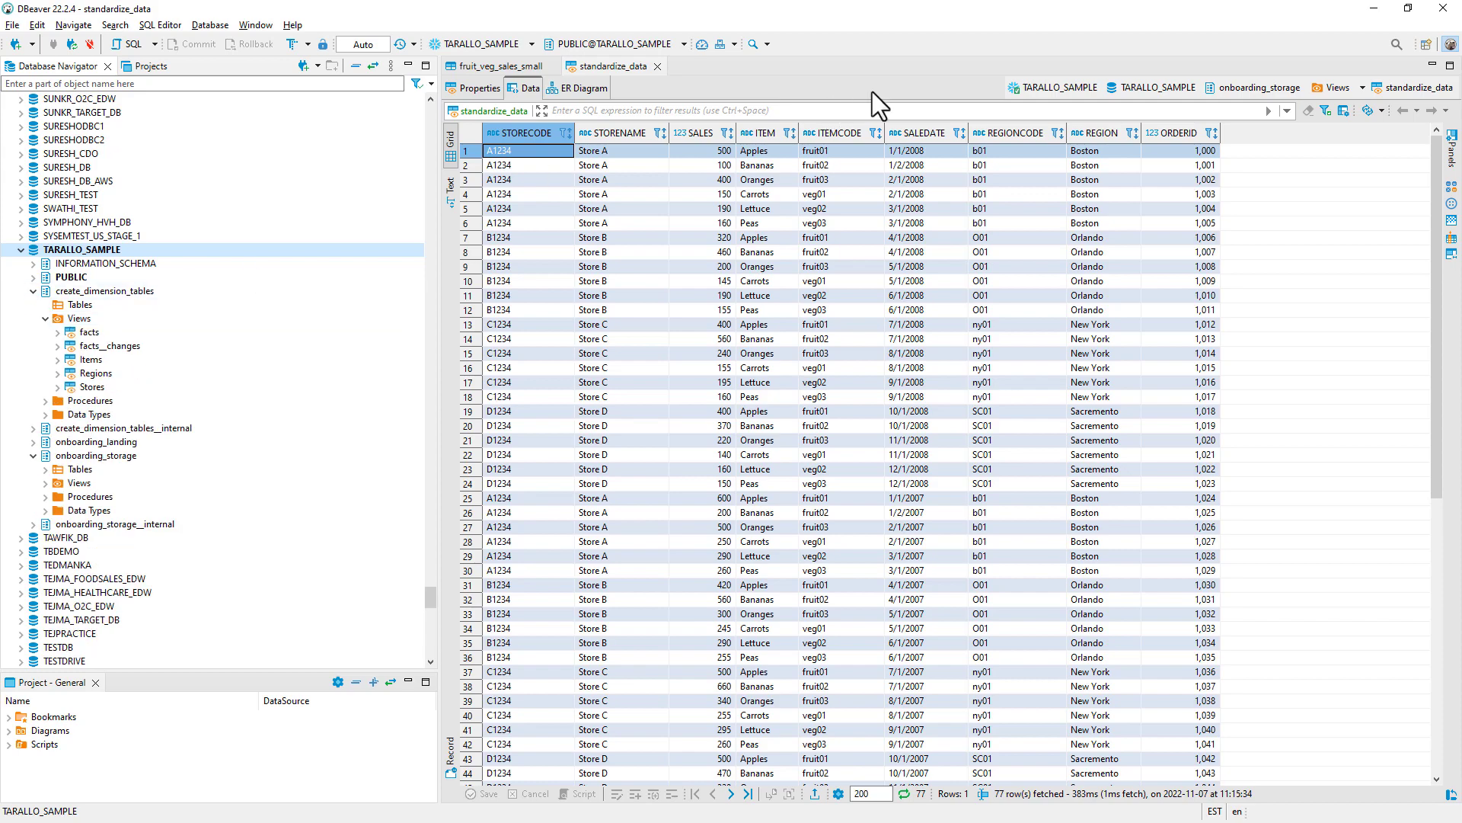
Step: Switch back to Qlik Cloud and run the prepared Create Dimension Tables transform
{"action": "double_click", "coordinate": [925, 13]}
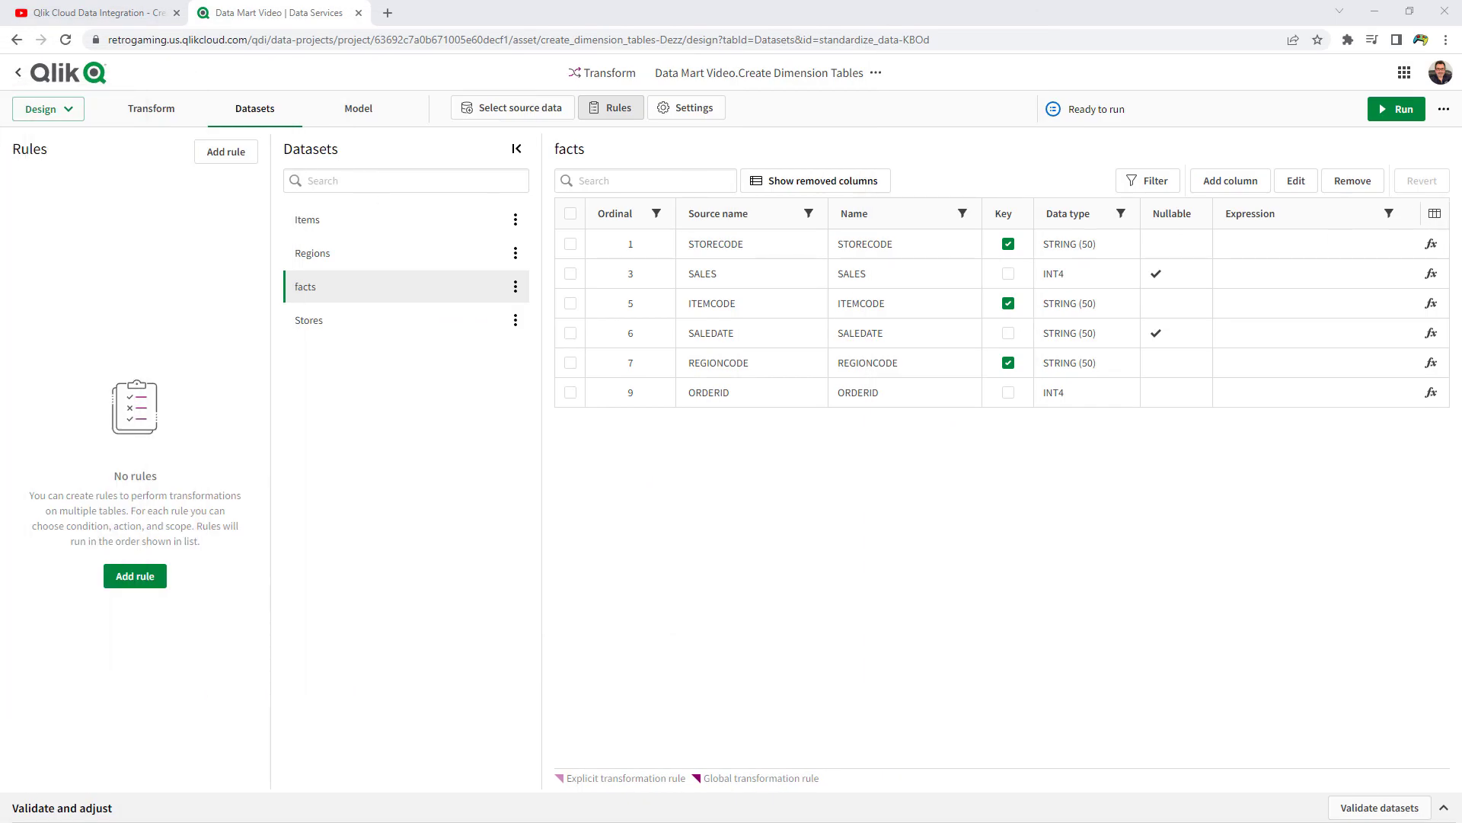
{"action": "left_click", "coordinate": [1403, 118]}
{"action": "left_click", "coordinate": [1403, 119]}
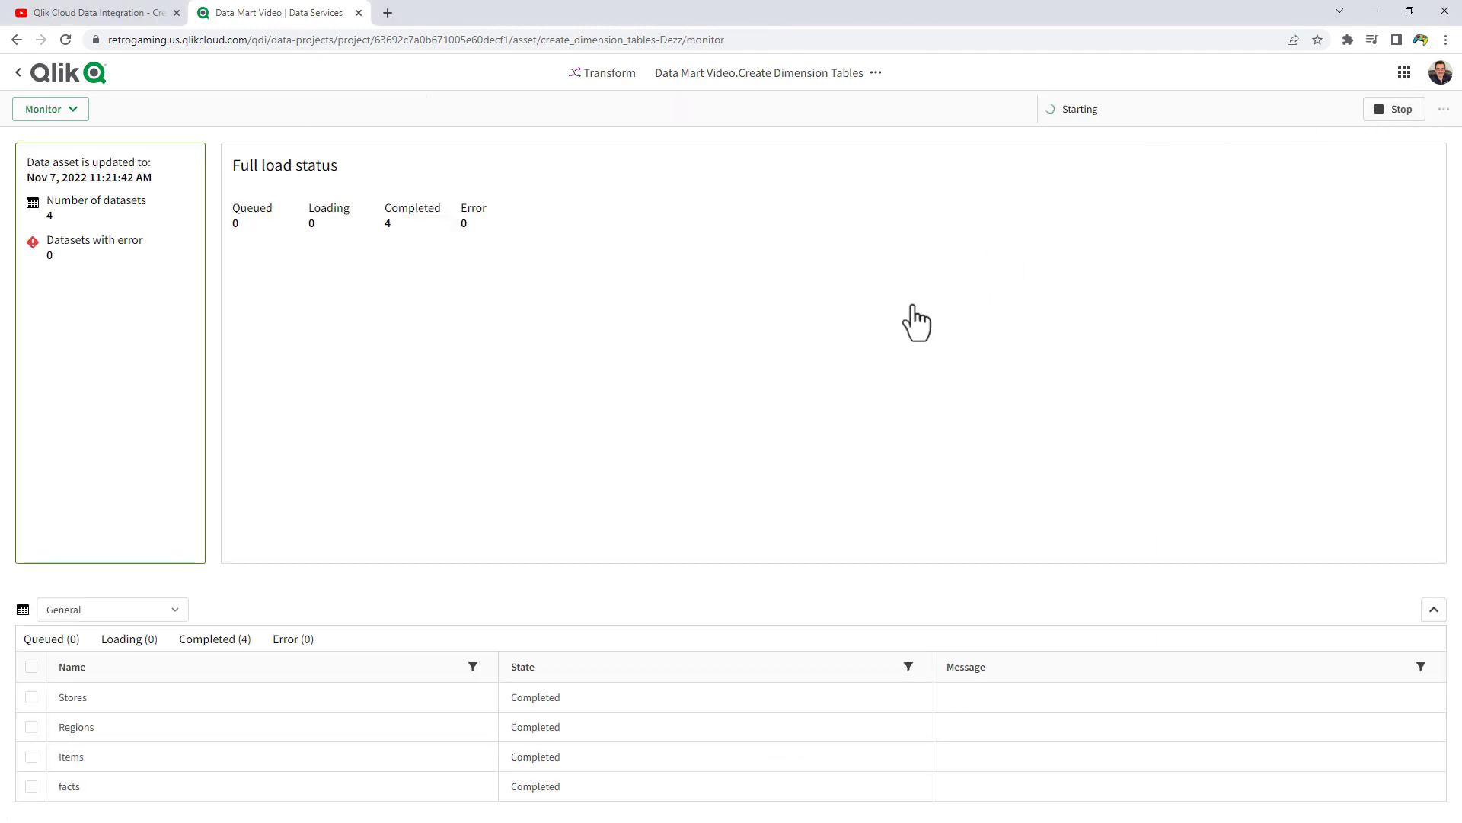
Step: In DBeaver, refresh the TARALLO_SAMPLE database and view the data of the Items view in create_dimension_tables
{"action": "left_click_drag", "start_coordinate": [0, 109], "coordinate": [708, 140]}
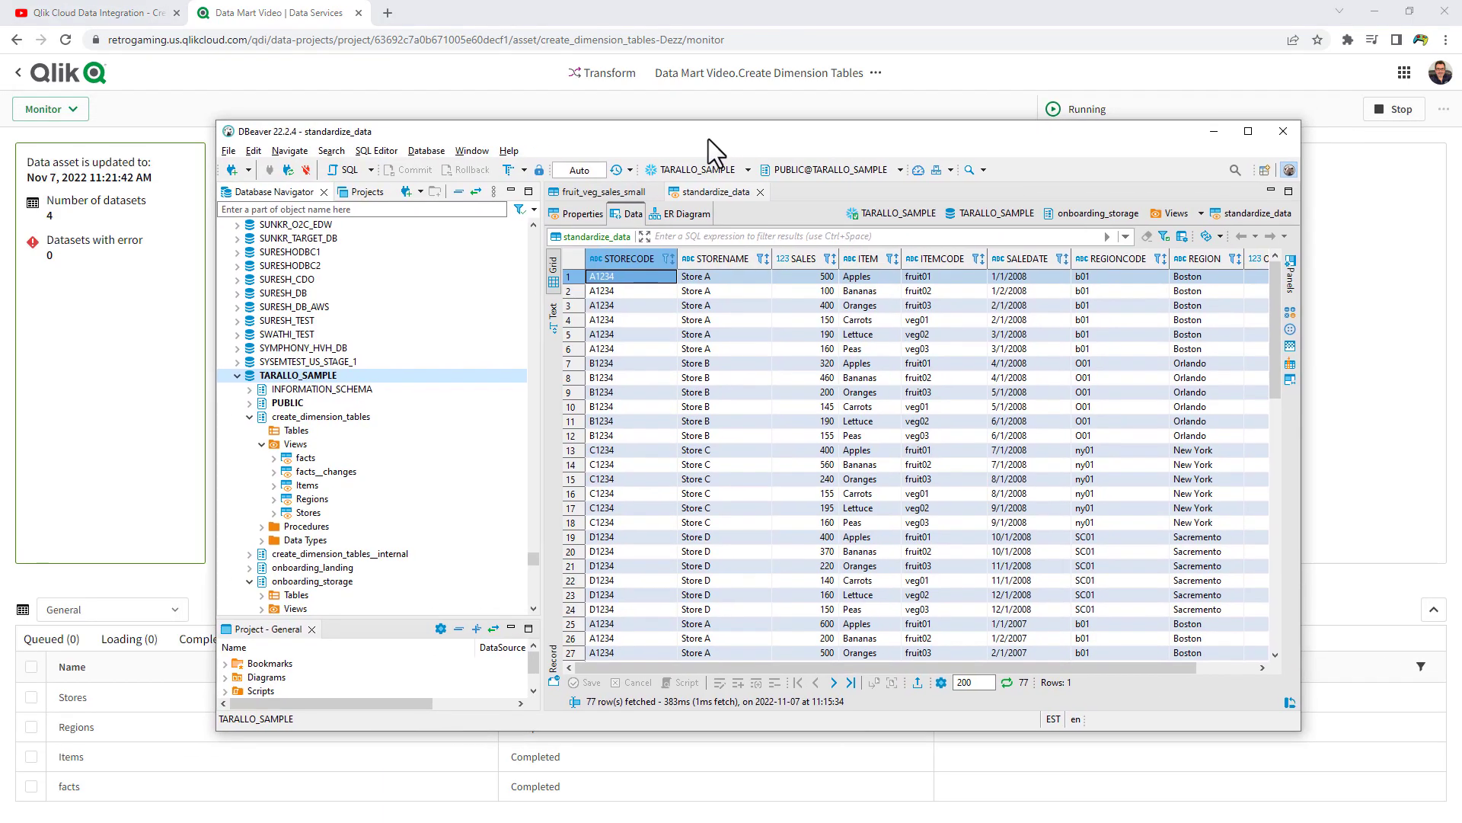
{"action": "right_click", "coordinate": [309, 373]}
{"action": "left_click", "coordinate": [363, 488]}
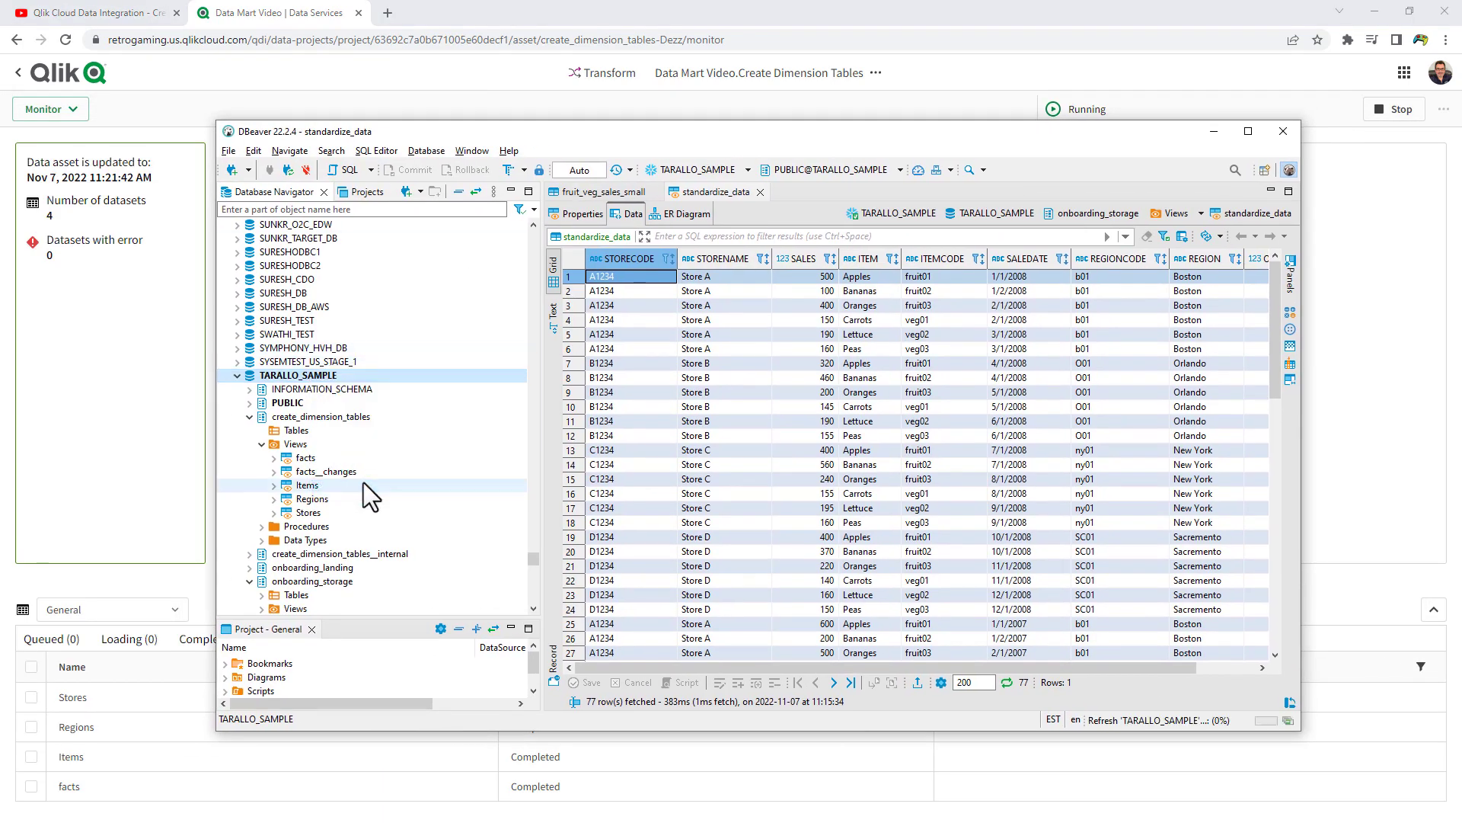
{"action": "left_click", "coordinate": [273, 485]}
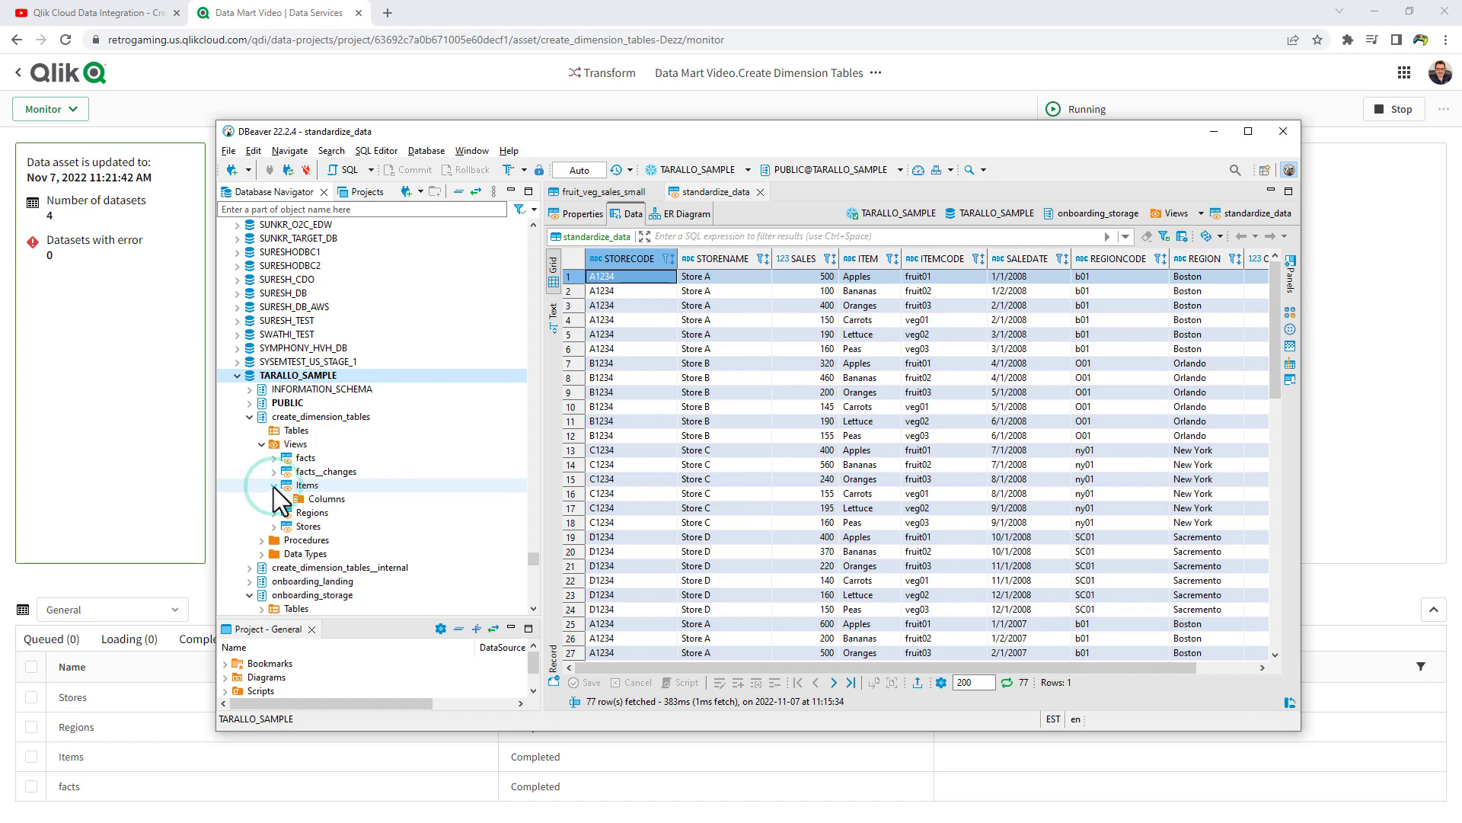
{"action": "right_click", "coordinate": [296, 489]}
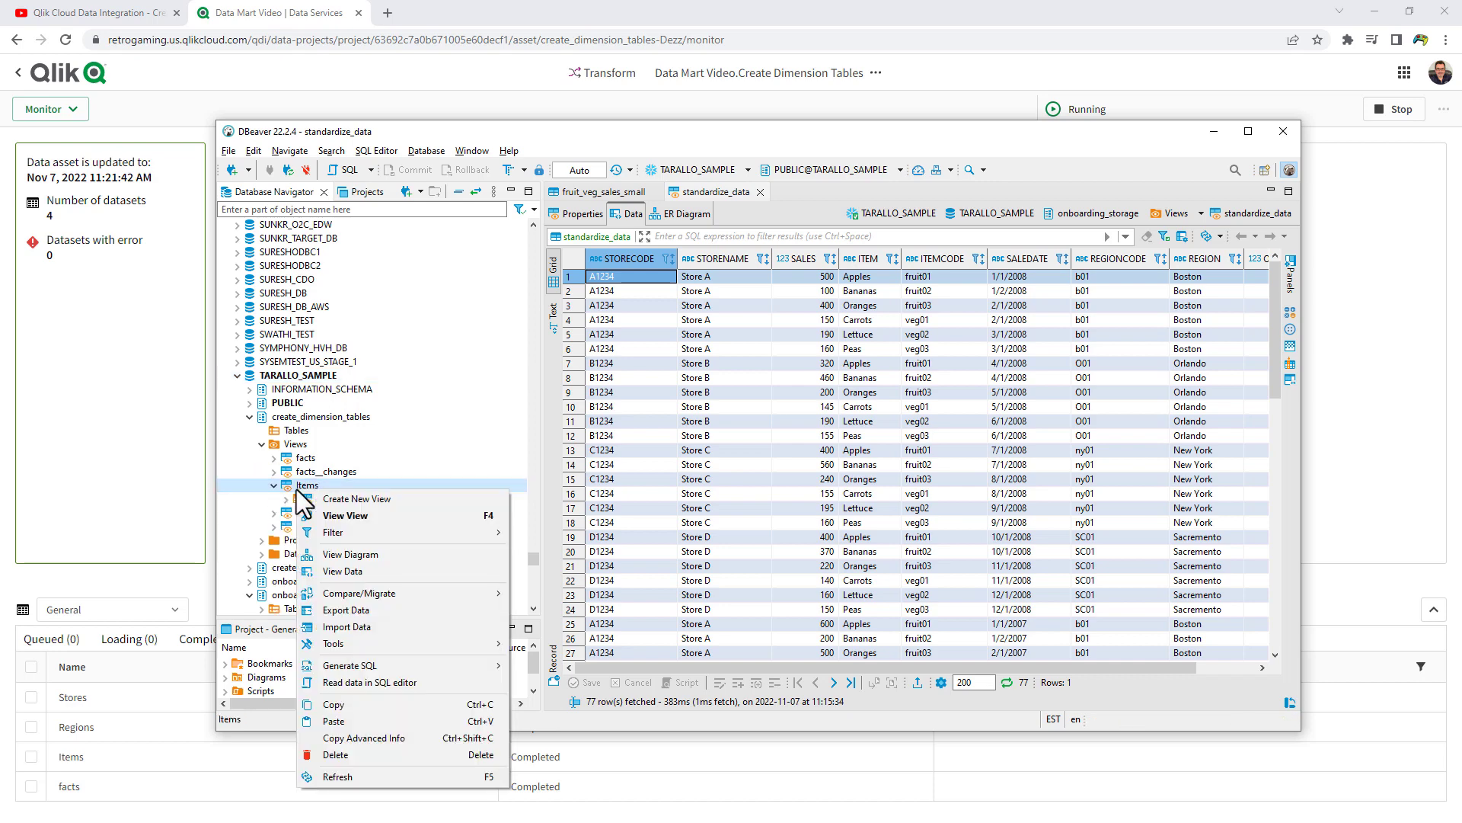
{"action": "left_click", "coordinate": [358, 571]}
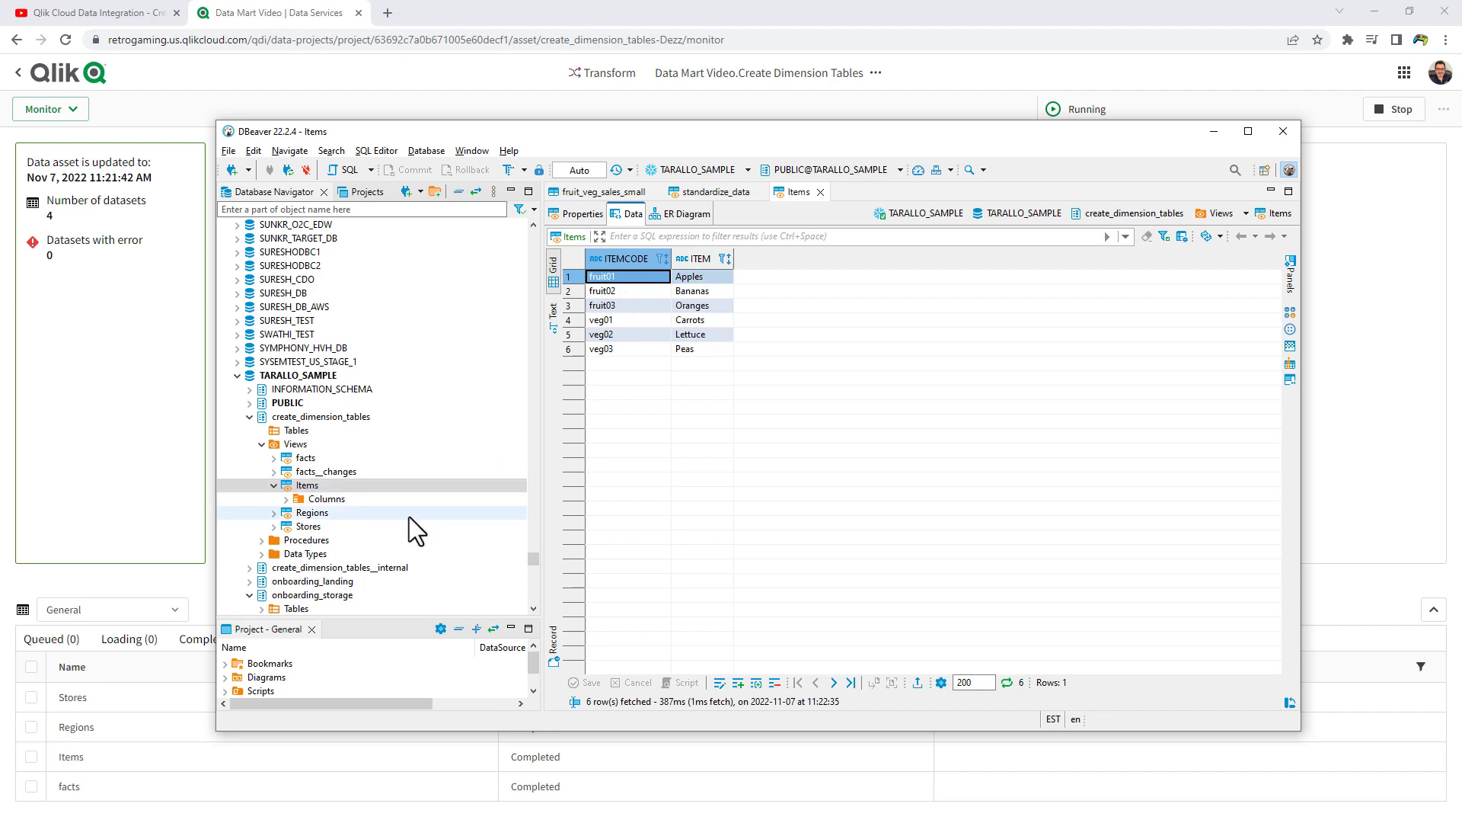
{"action": "left_click", "coordinate": [304, 489]}
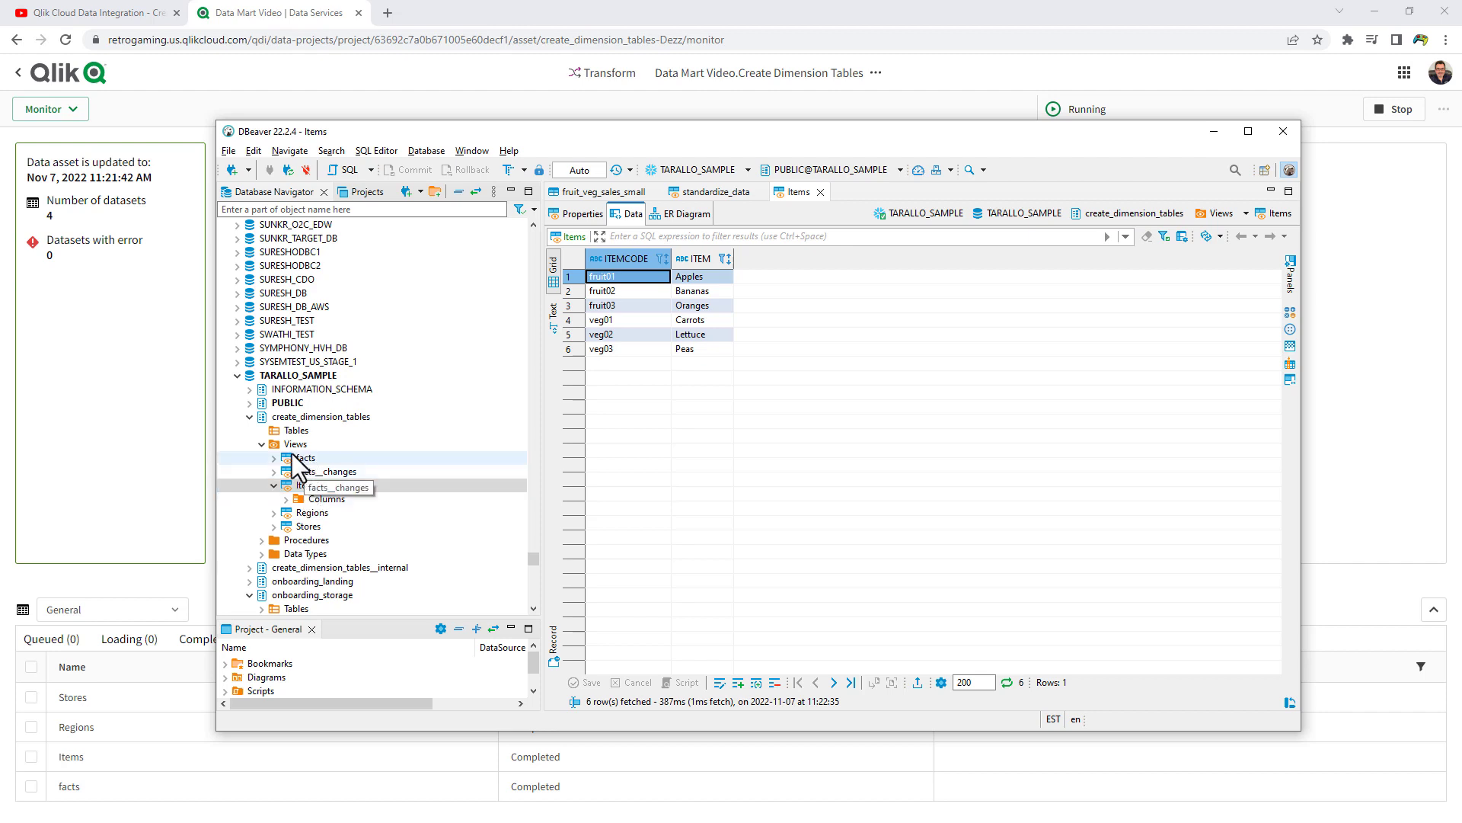
Step: View the data of the facts view in create_dimension_tables and return to Qlik Cloud
{"action": "right_click", "coordinate": [299, 458]}
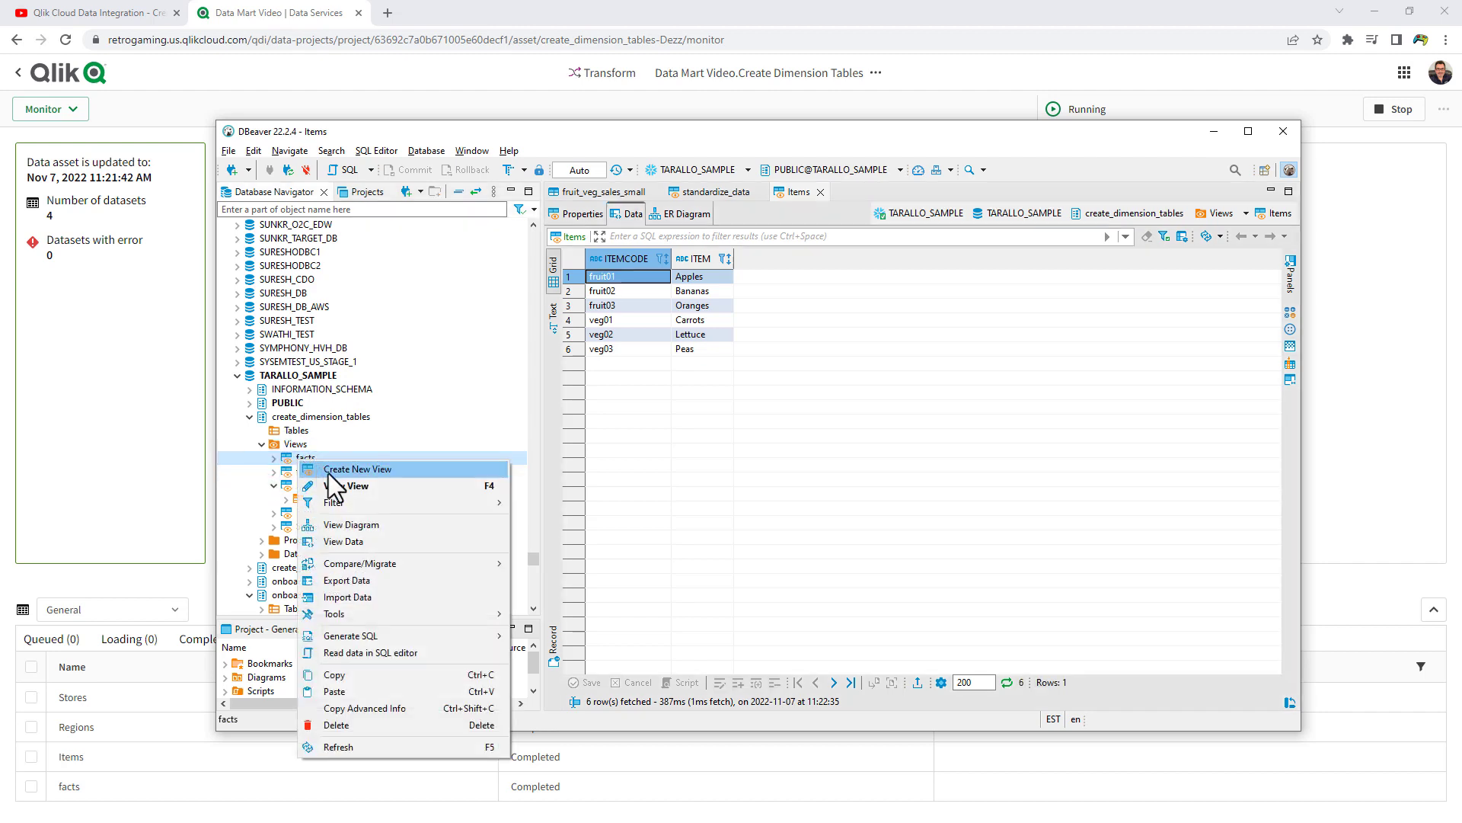
{"action": "left_click", "coordinate": [363, 542]}
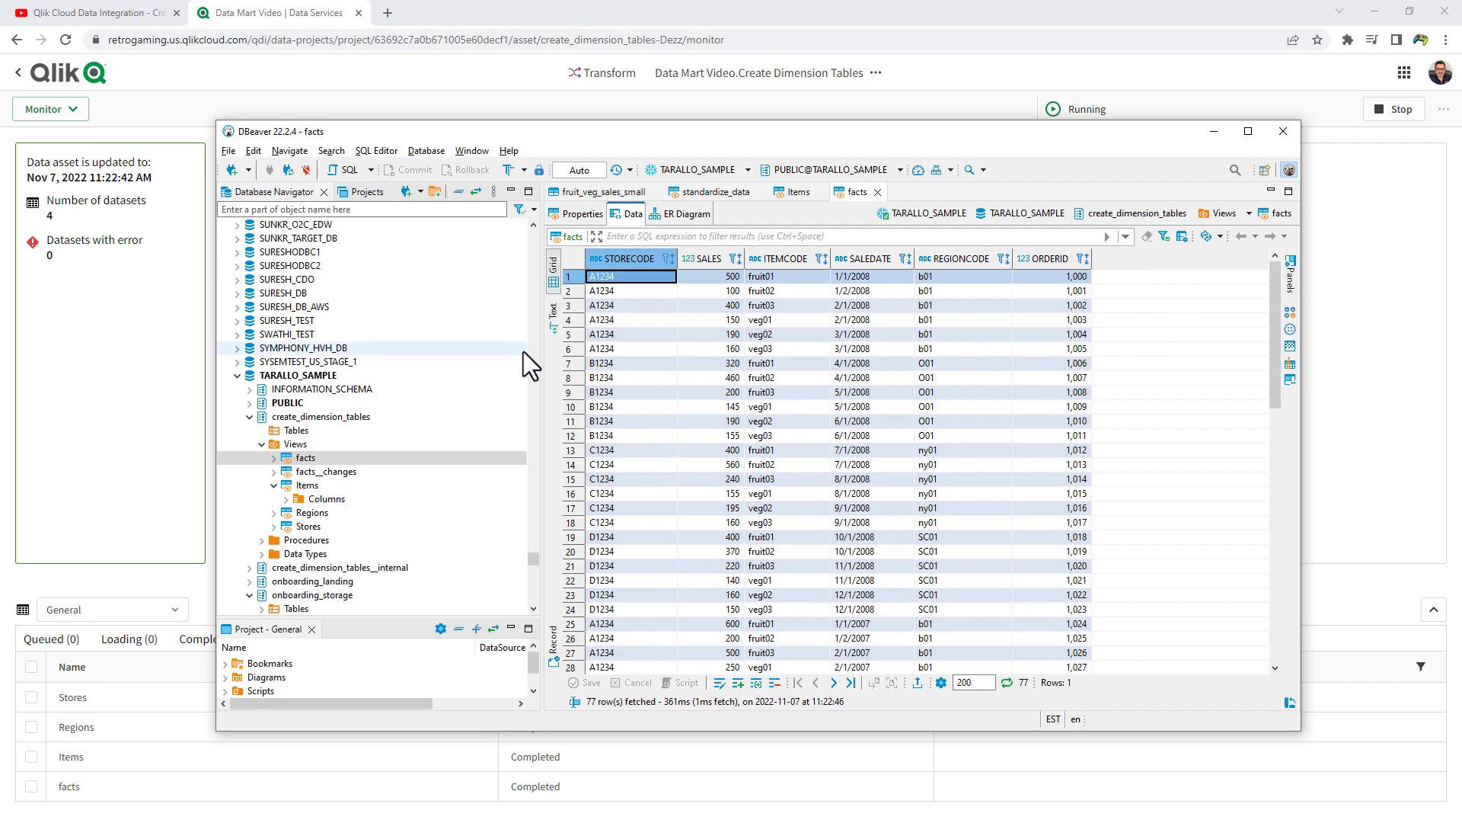
{"action": "left_click", "coordinate": [1219, 134]}
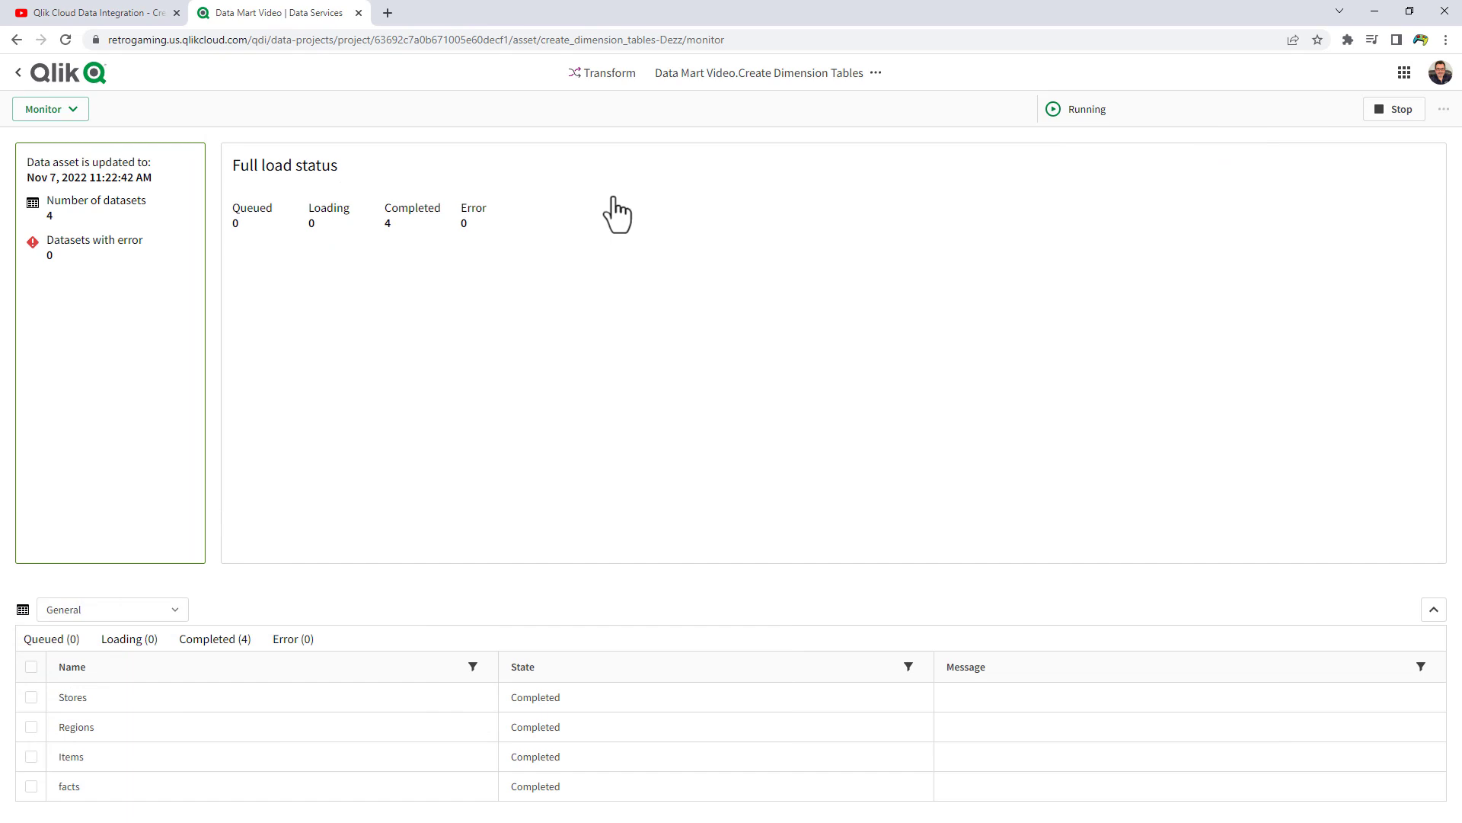
Step: In the transform's data model, apply all recommended relationships from facts to Items, Regions and Stores
{"action": "left_click", "coordinate": [75, 115]}
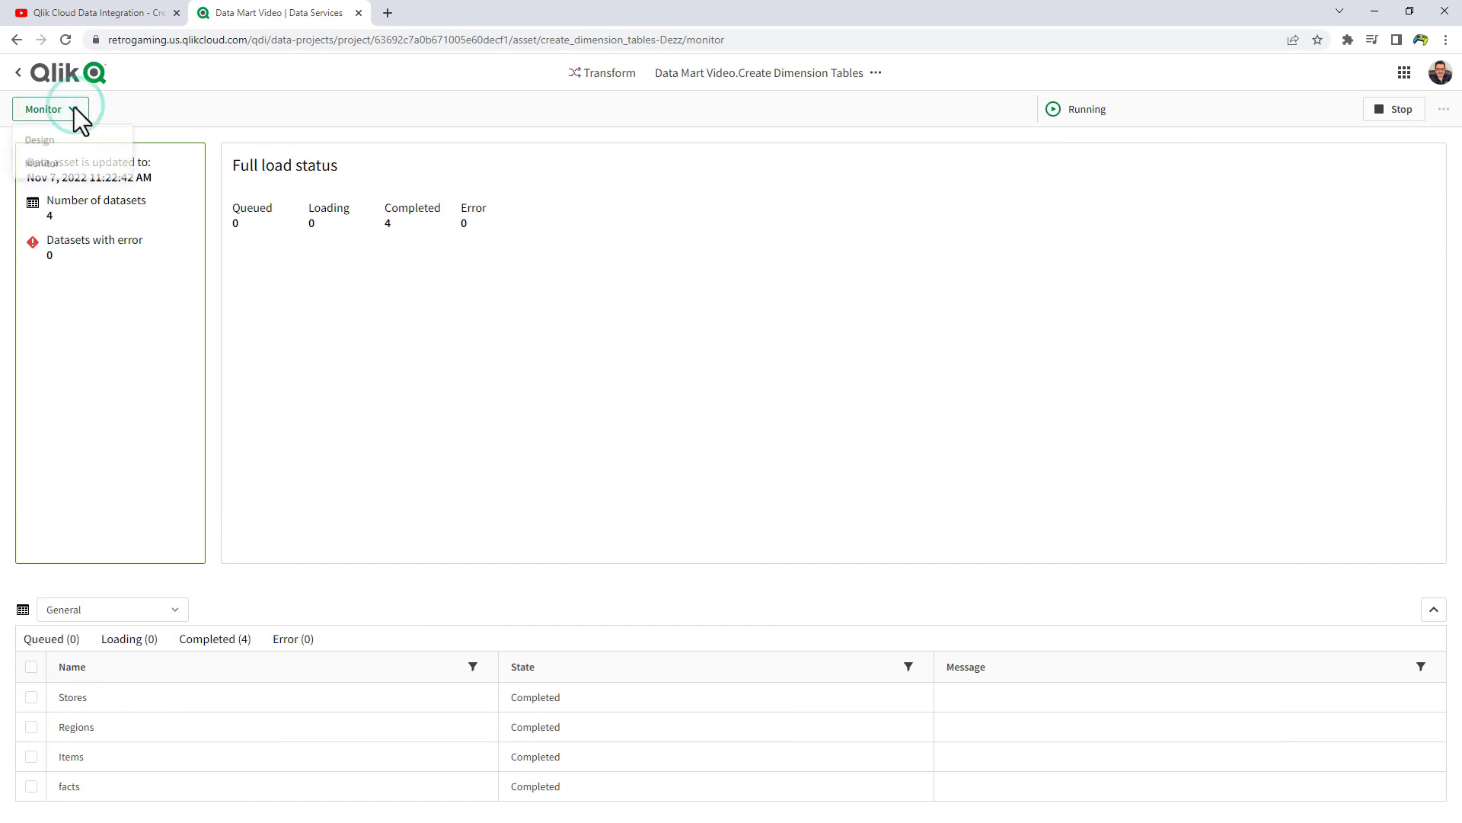
{"action": "left_click", "coordinate": [69, 152]}
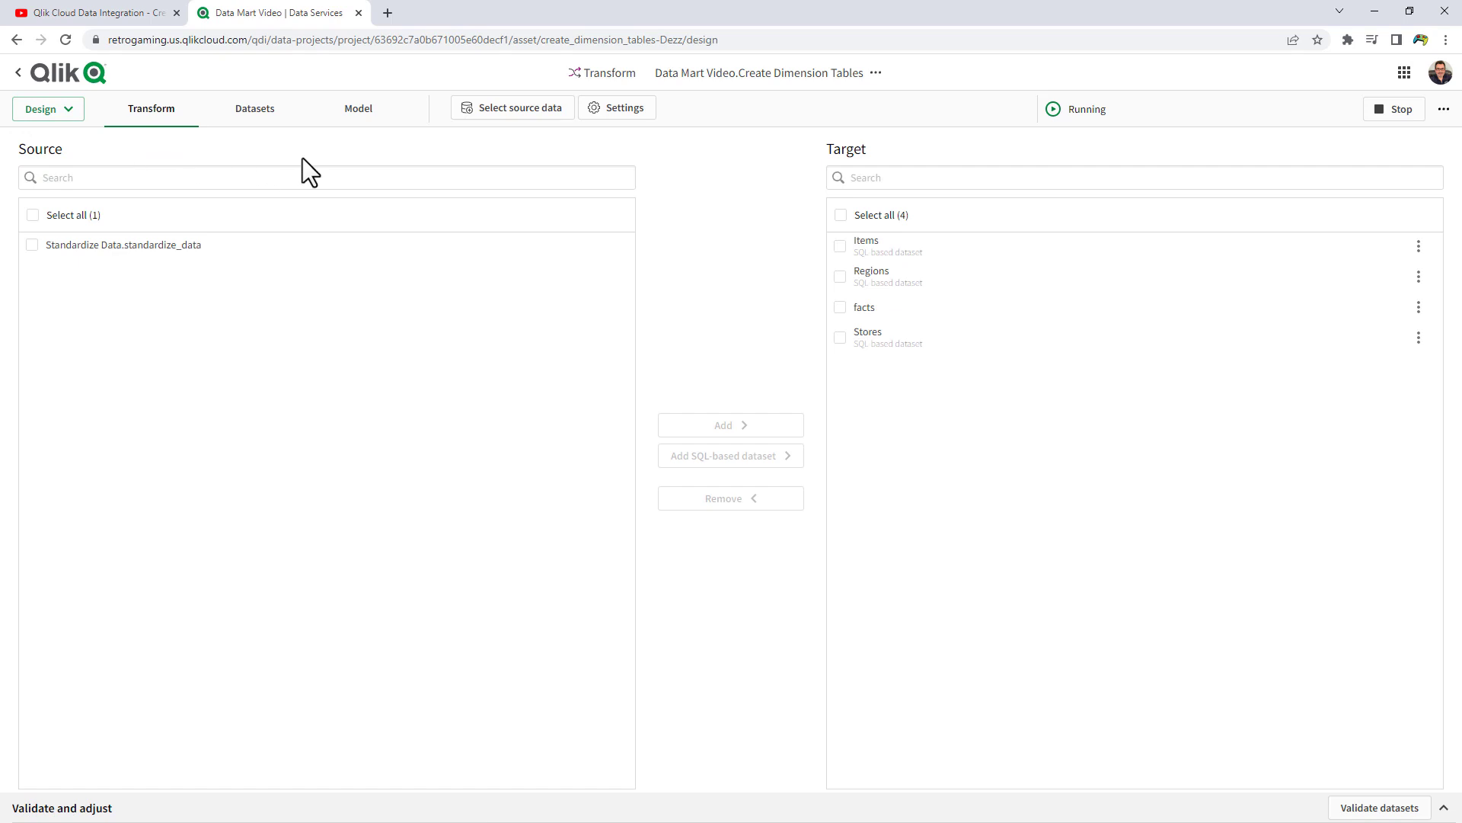
{"action": "left_click", "coordinate": [355, 129]}
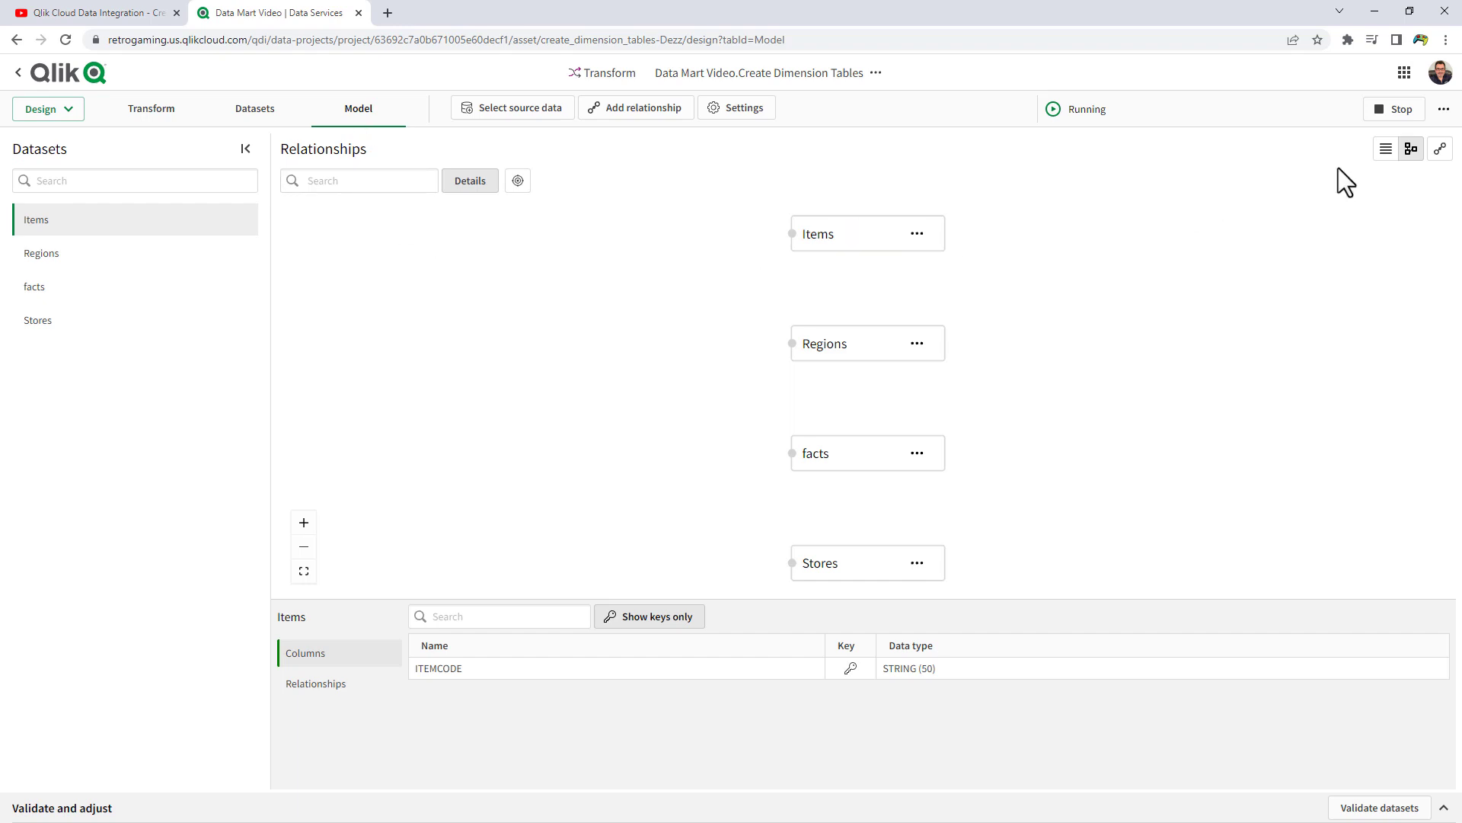
{"action": "left_click", "coordinate": [1384, 155]}
{"action": "left_click", "coordinate": [1405, 156]}
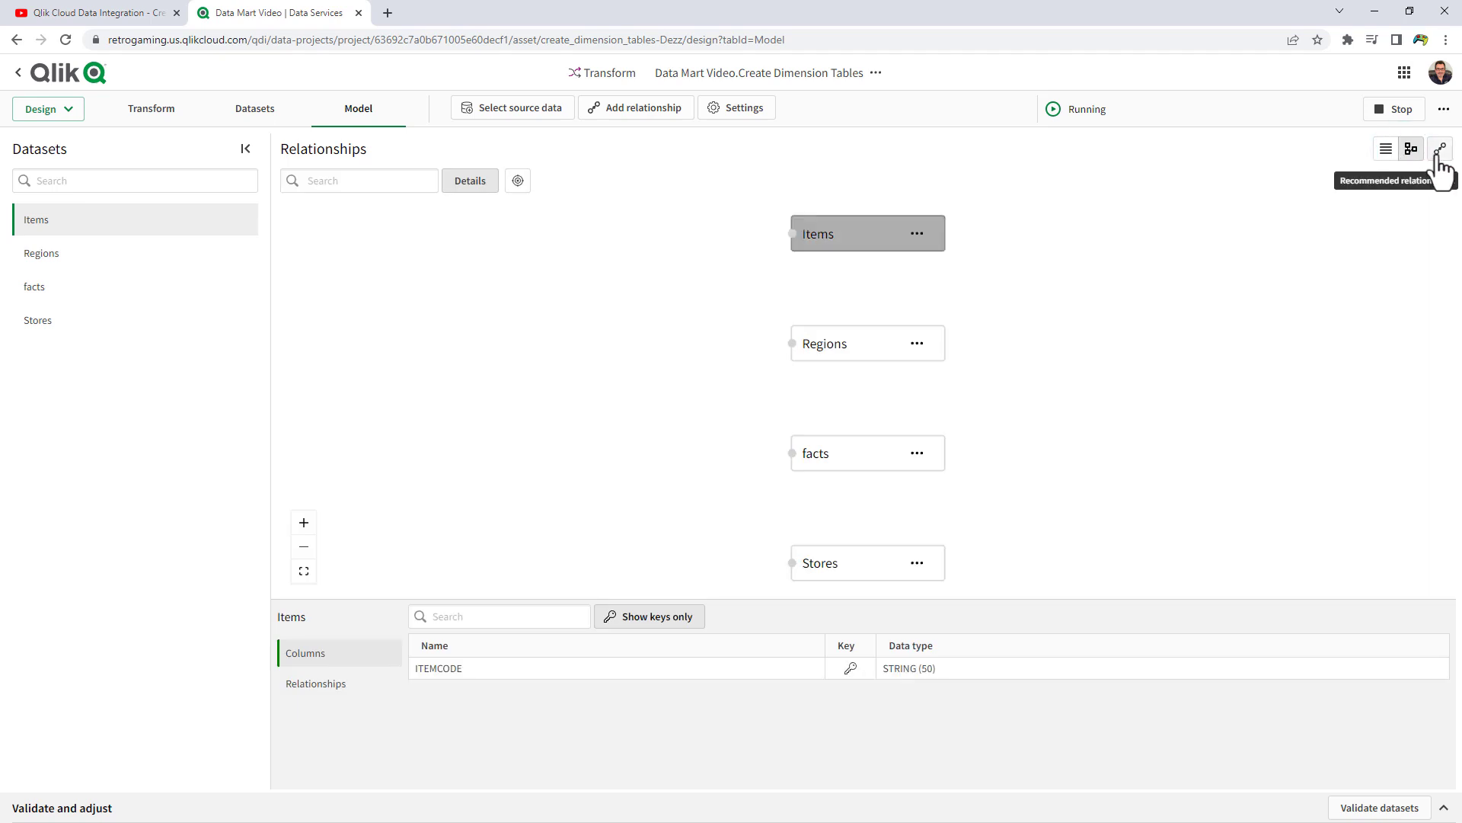
{"action": "left_click", "coordinate": [1440, 151]}
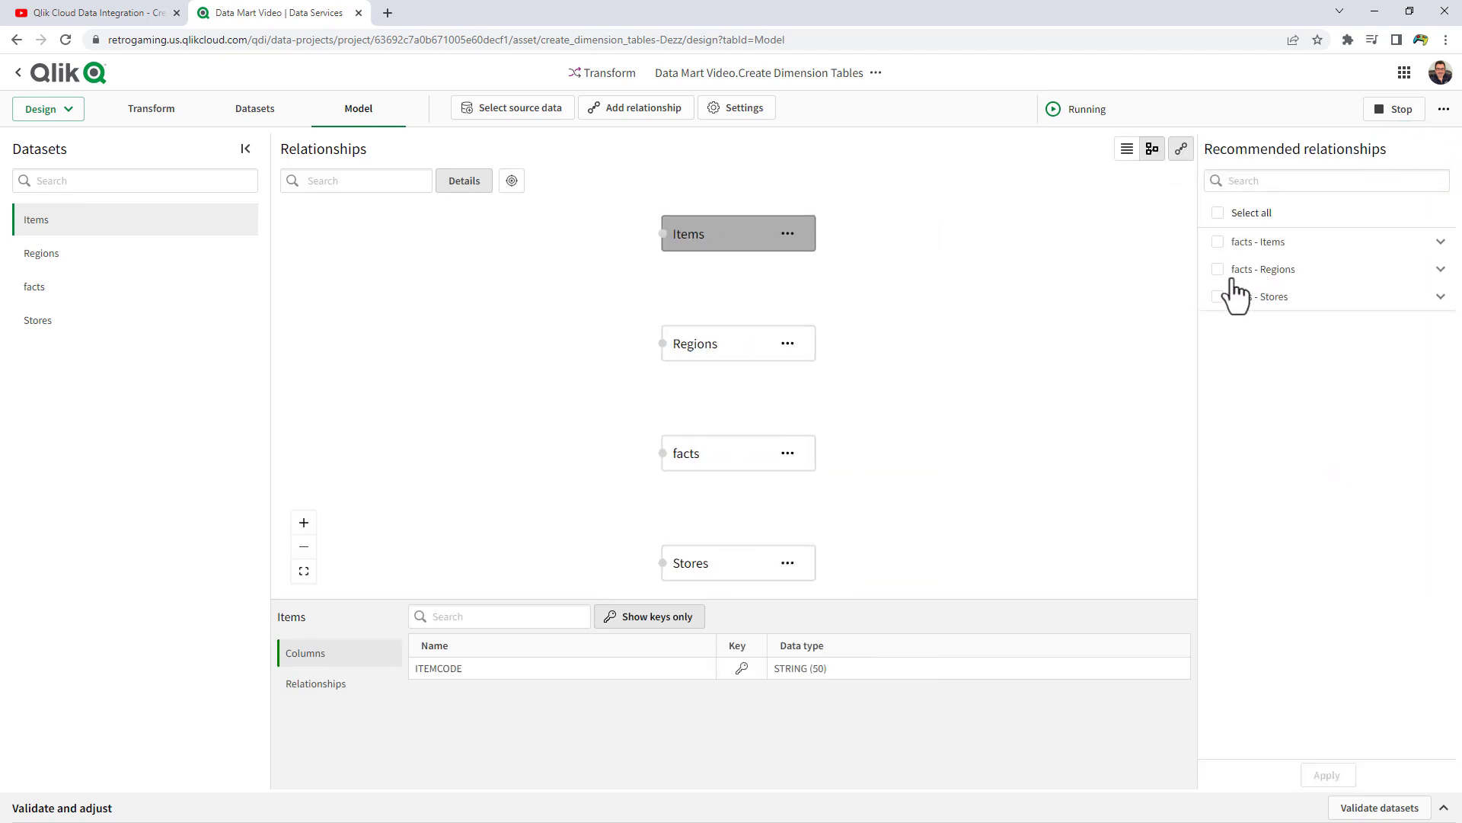
{"action": "left_click", "coordinate": [1219, 213]}
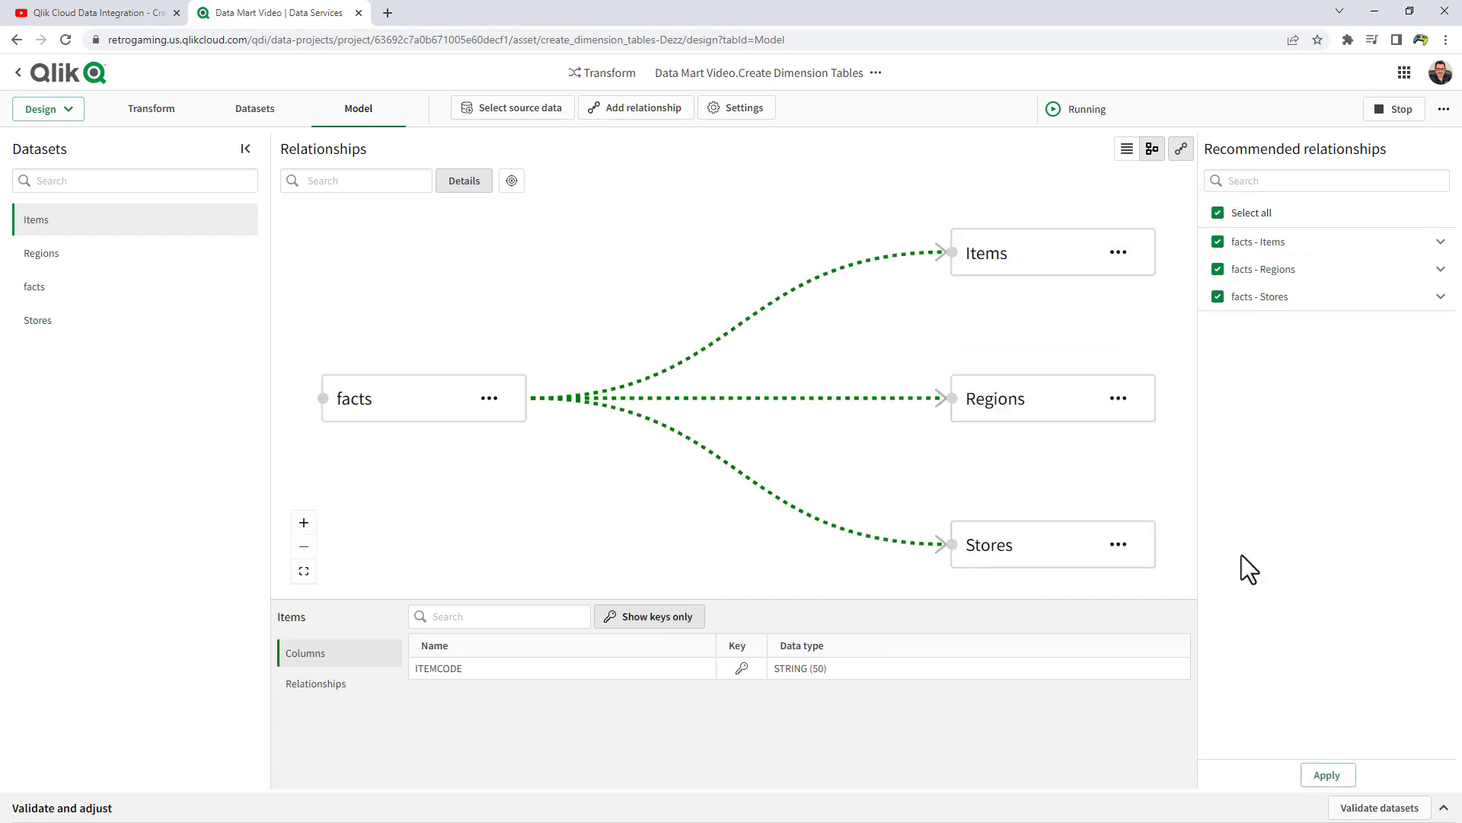
{"action": "left_click", "coordinate": [1327, 776]}
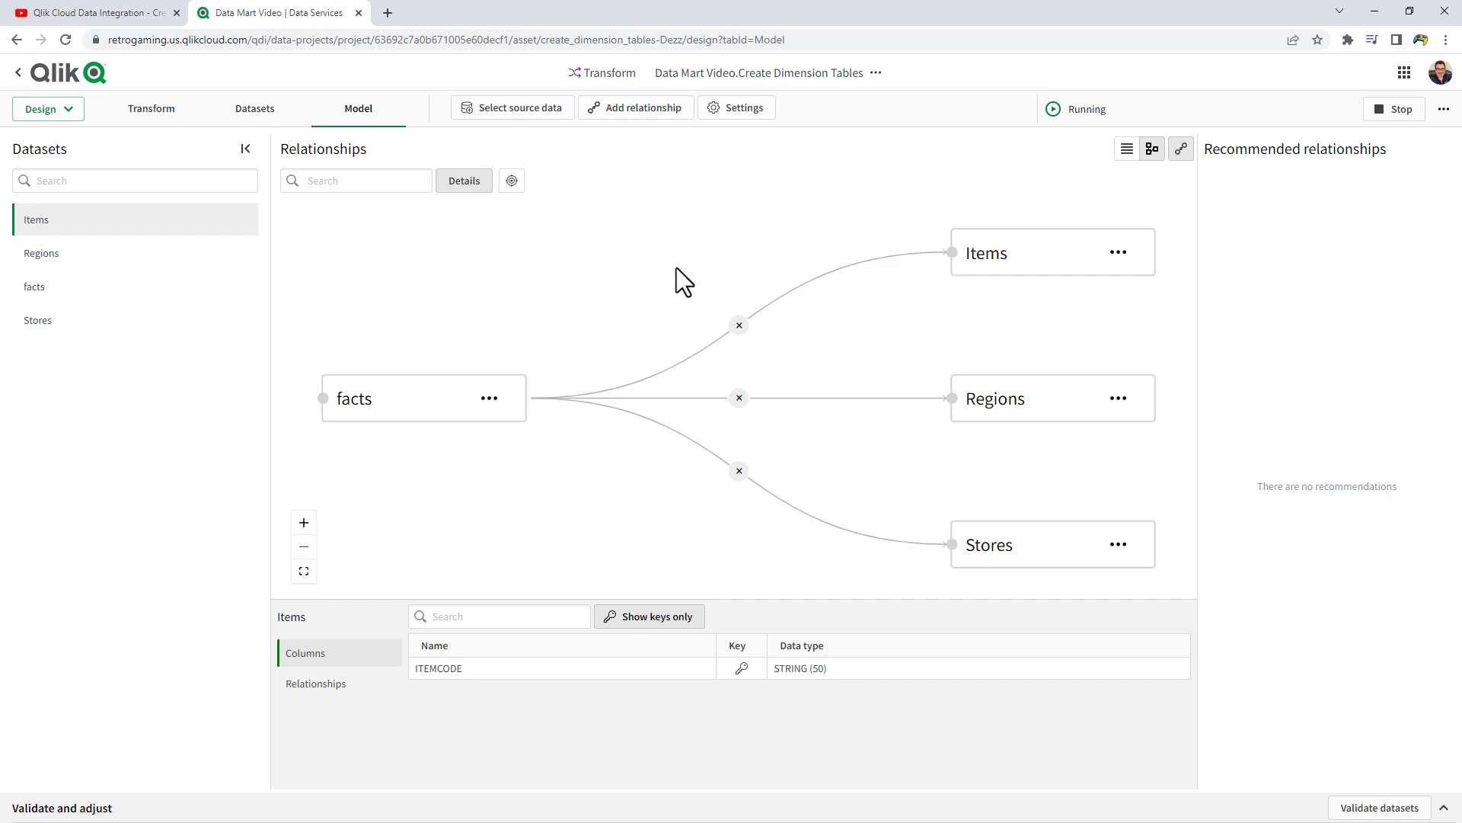
Step: From the project pipeline, create a data mart named Data mart based on the Create Dimension Tables transform
{"action": "left_click", "coordinate": [64, 70]}
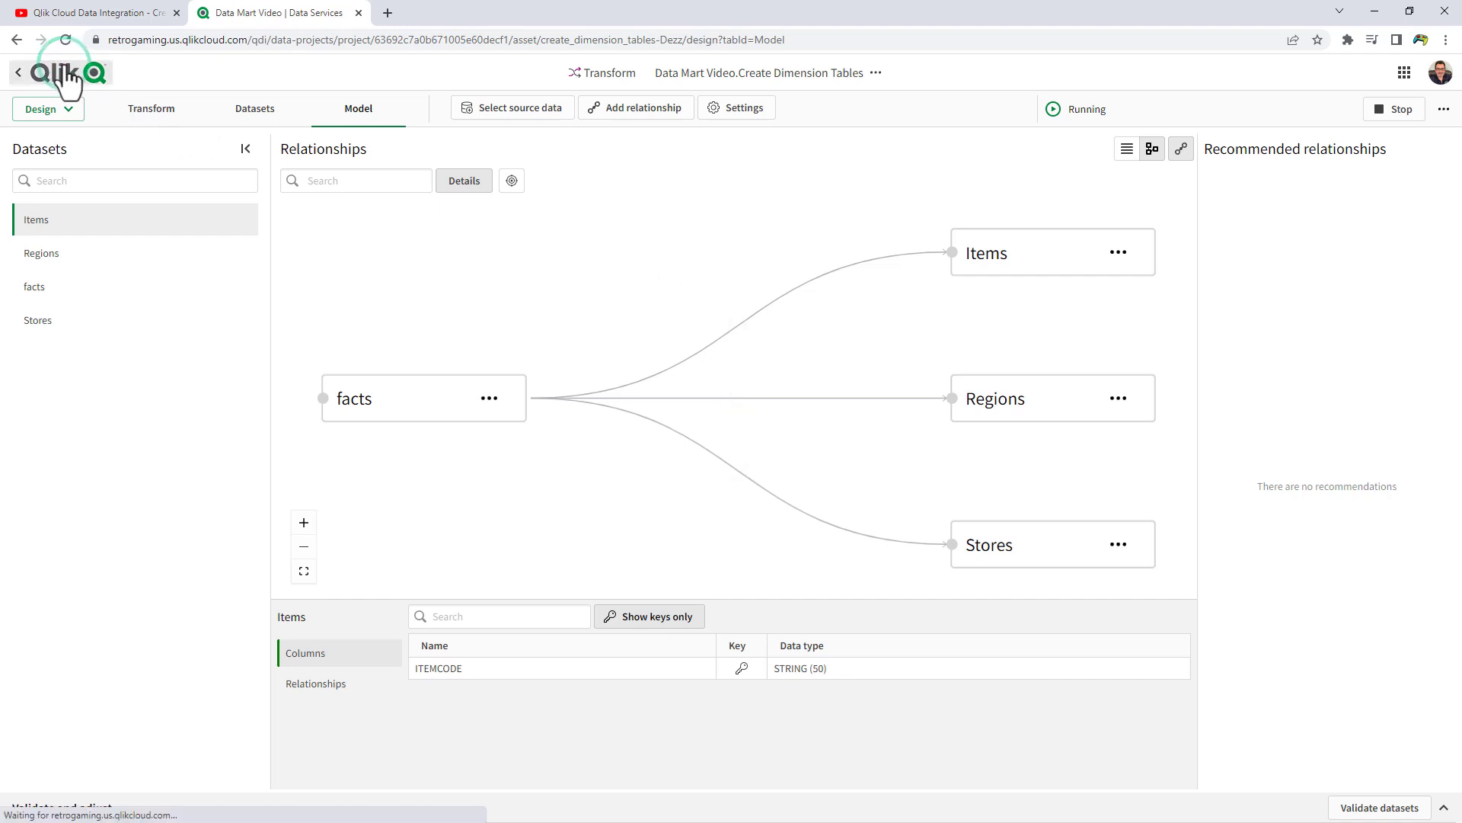
{"action": "scroll", "coordinate": [877, 323], "scroll_direction": "down", "scroll_amount": 2}
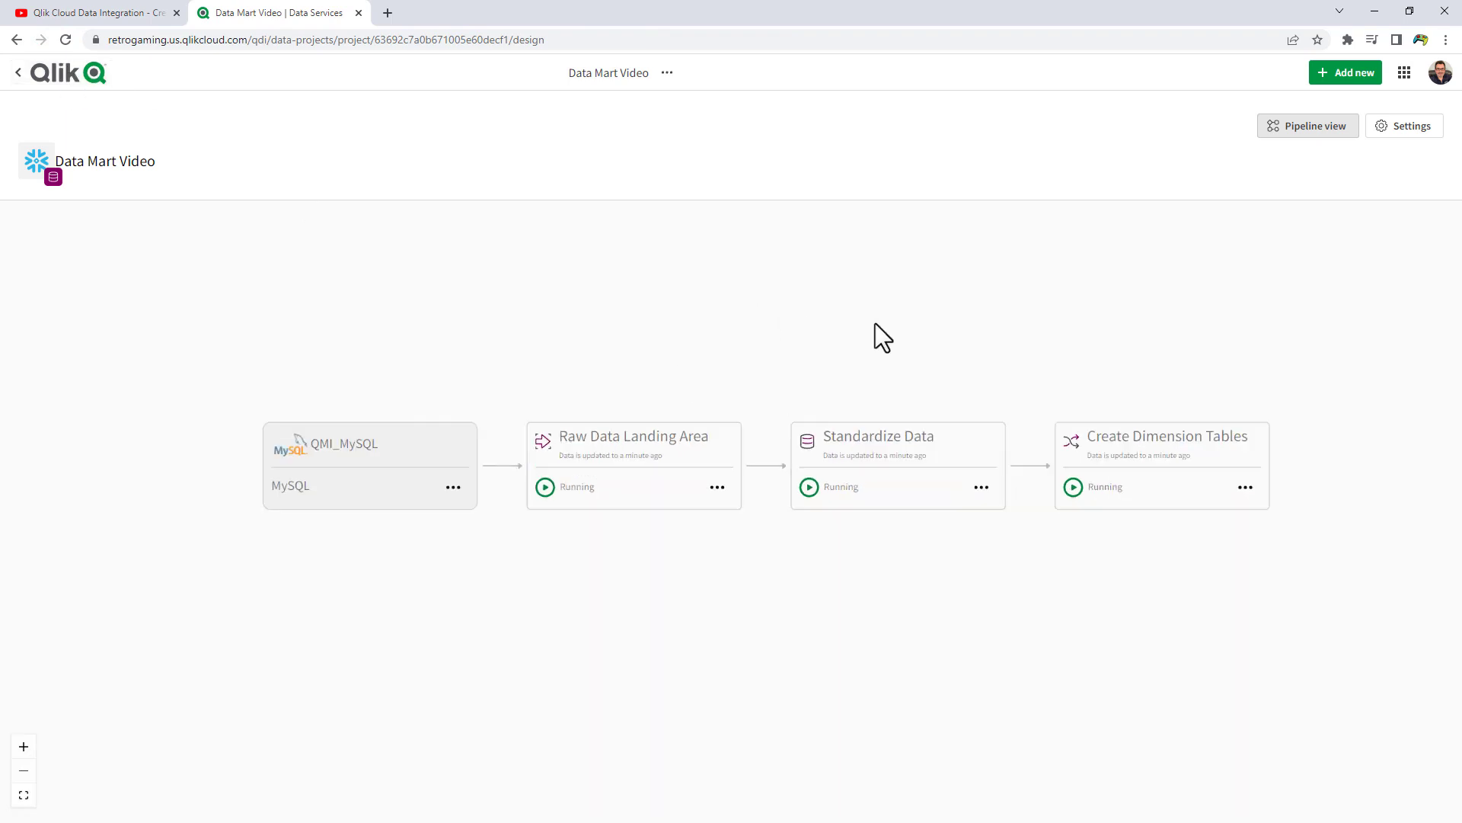
{"action": "left_click_drag", "start_coordinate": [875, 322], "coordinate": [473, 349]}
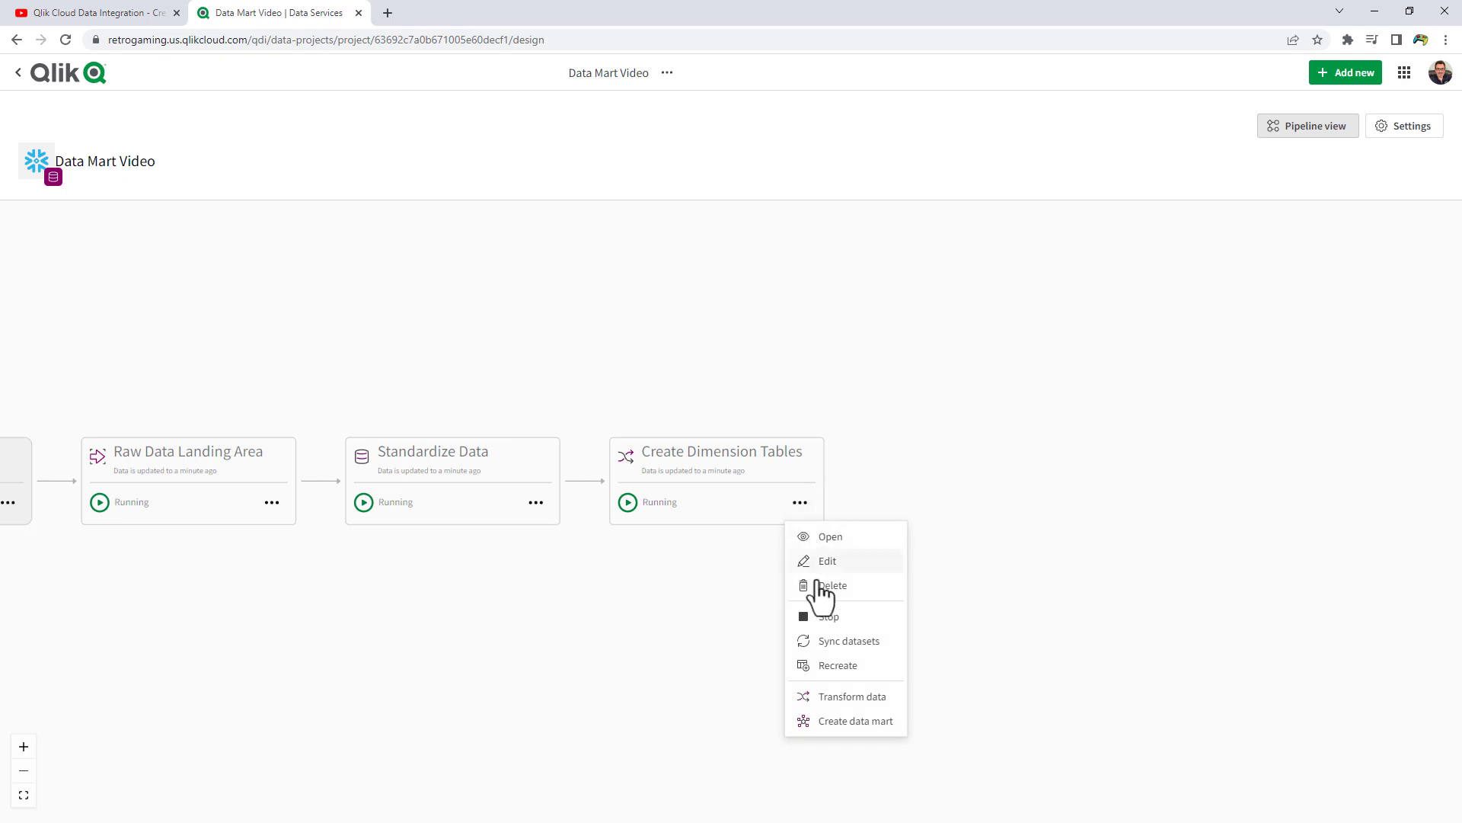
{"action": "left_click", "coordinate": [846, 719]}
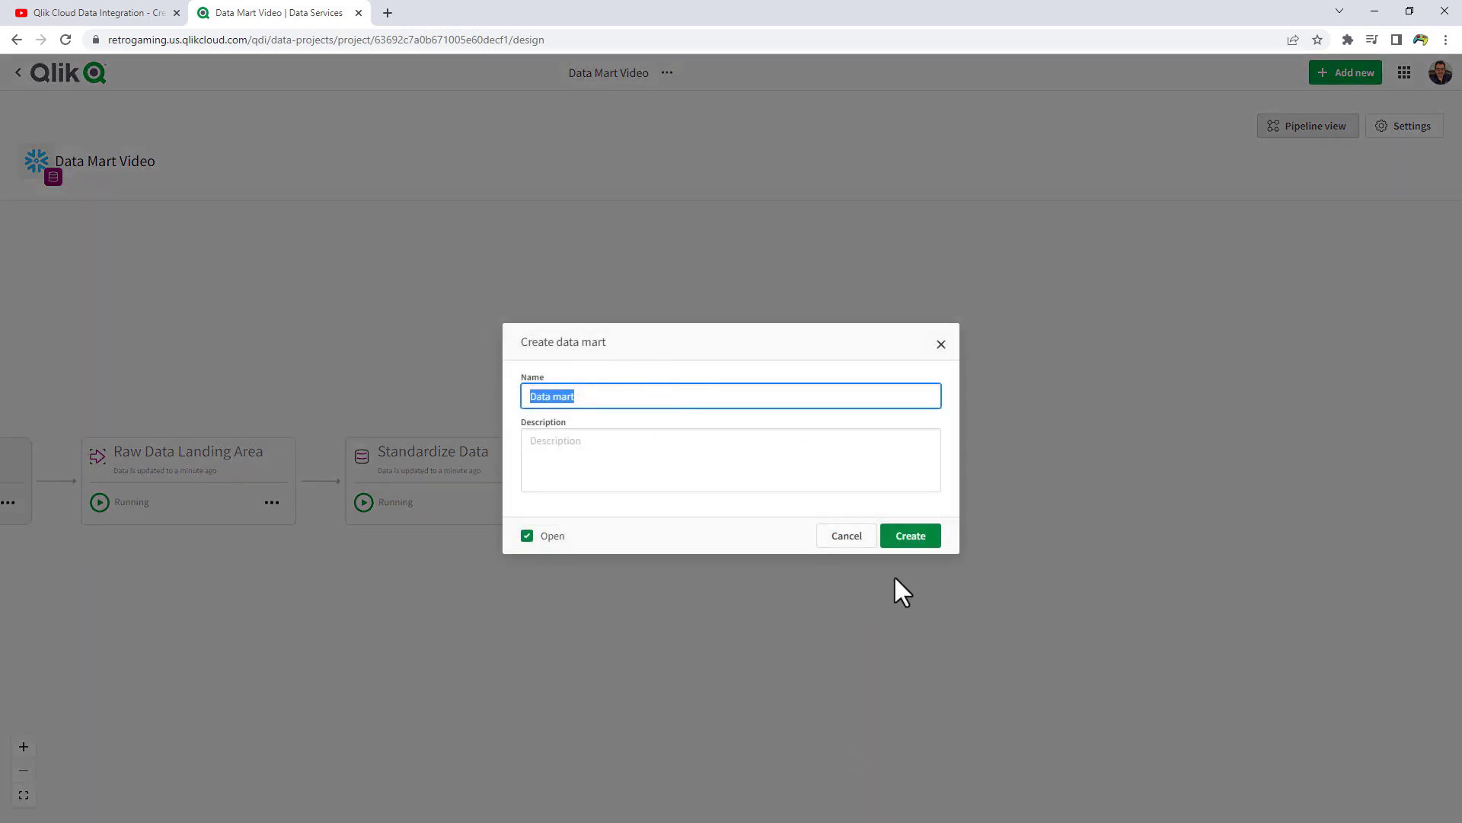
{"action": "left_click", "coordinate": [920, 542]}
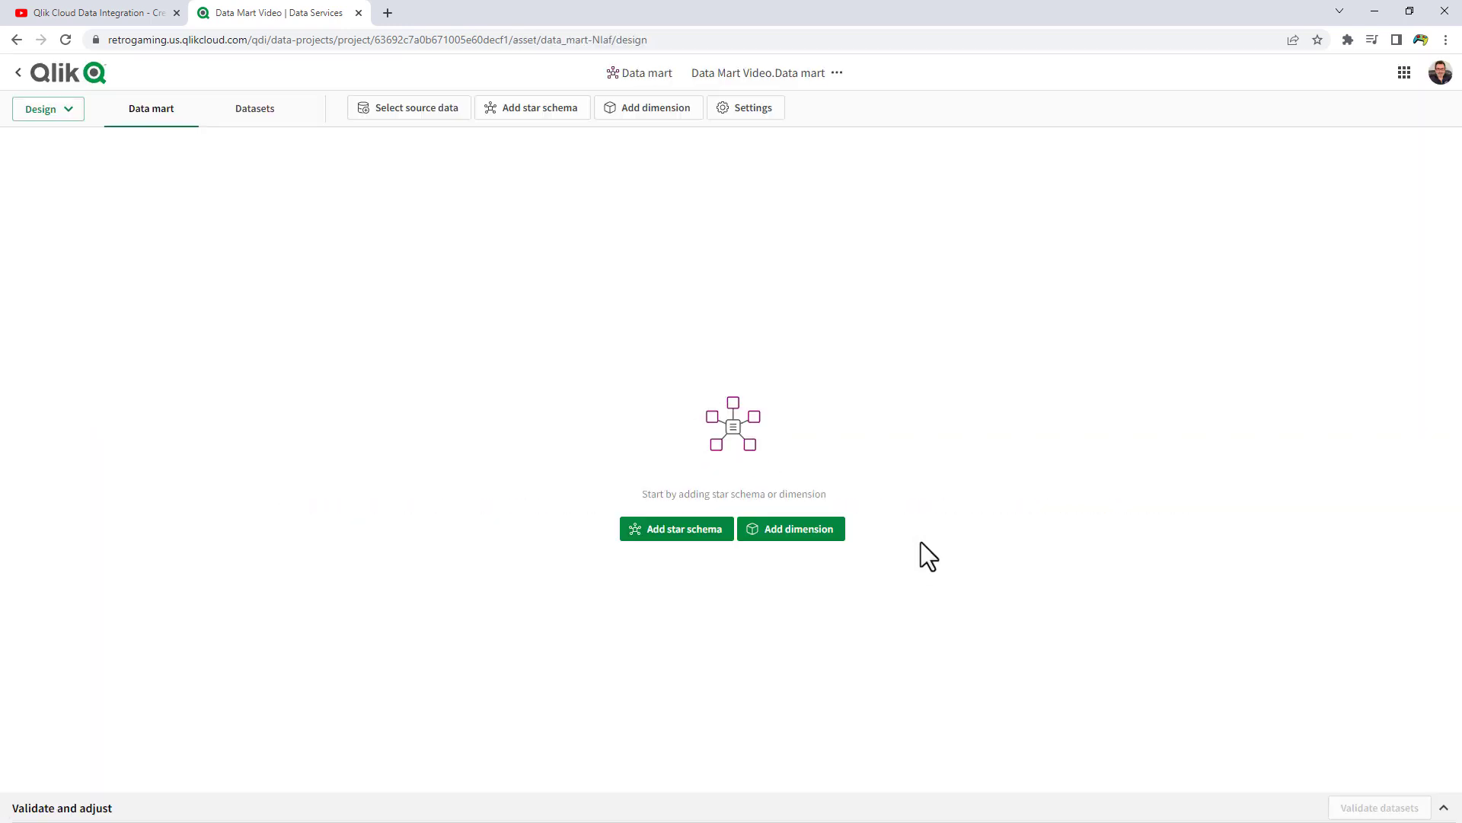
Step: Add a star schema to the data mart using facts as the fact dataset
{"action": "left_click", "coordinate": [710, 535]}
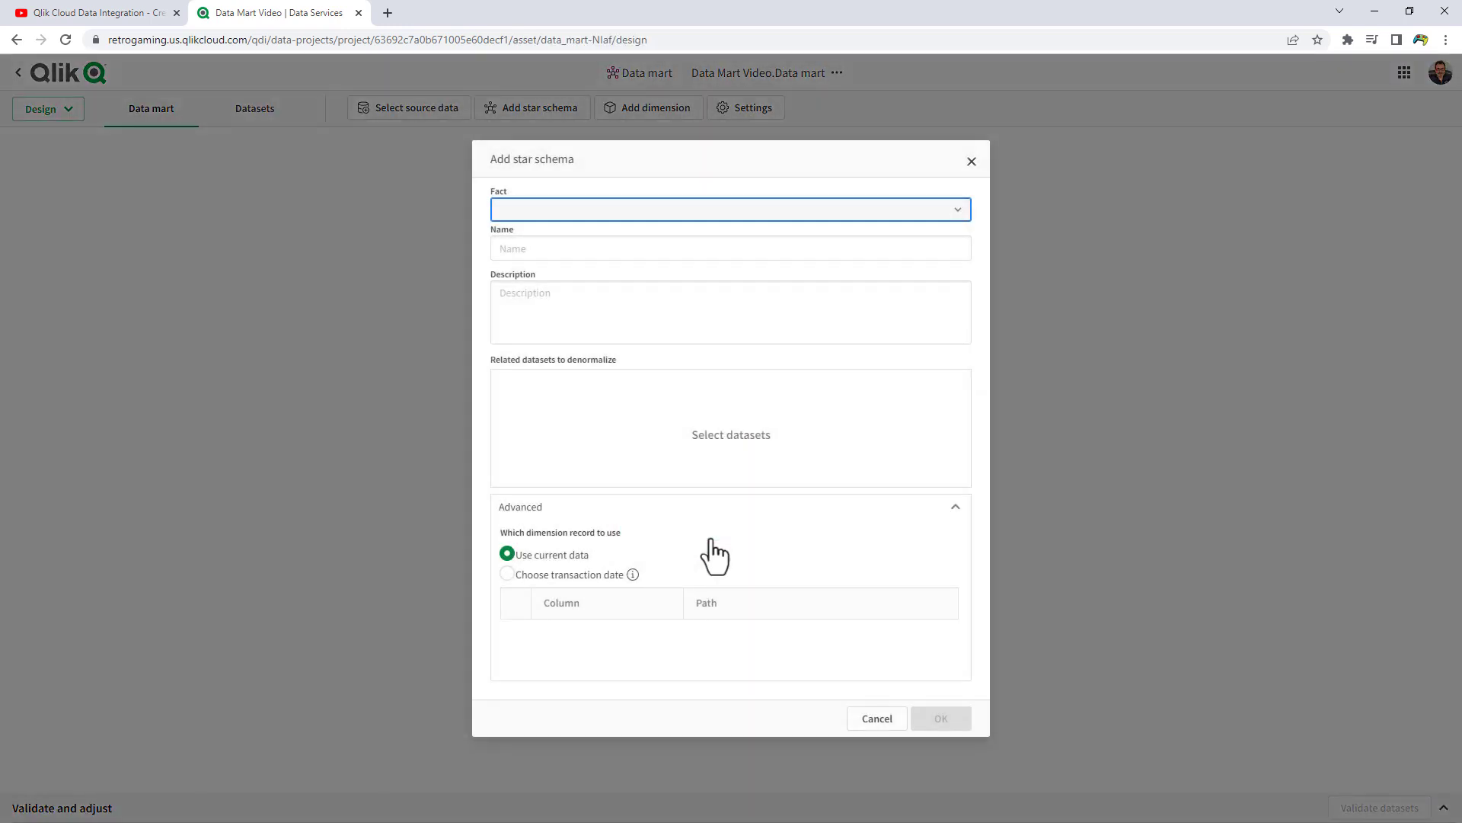
{"action": "left_click", "coordinate": [962, 213]}
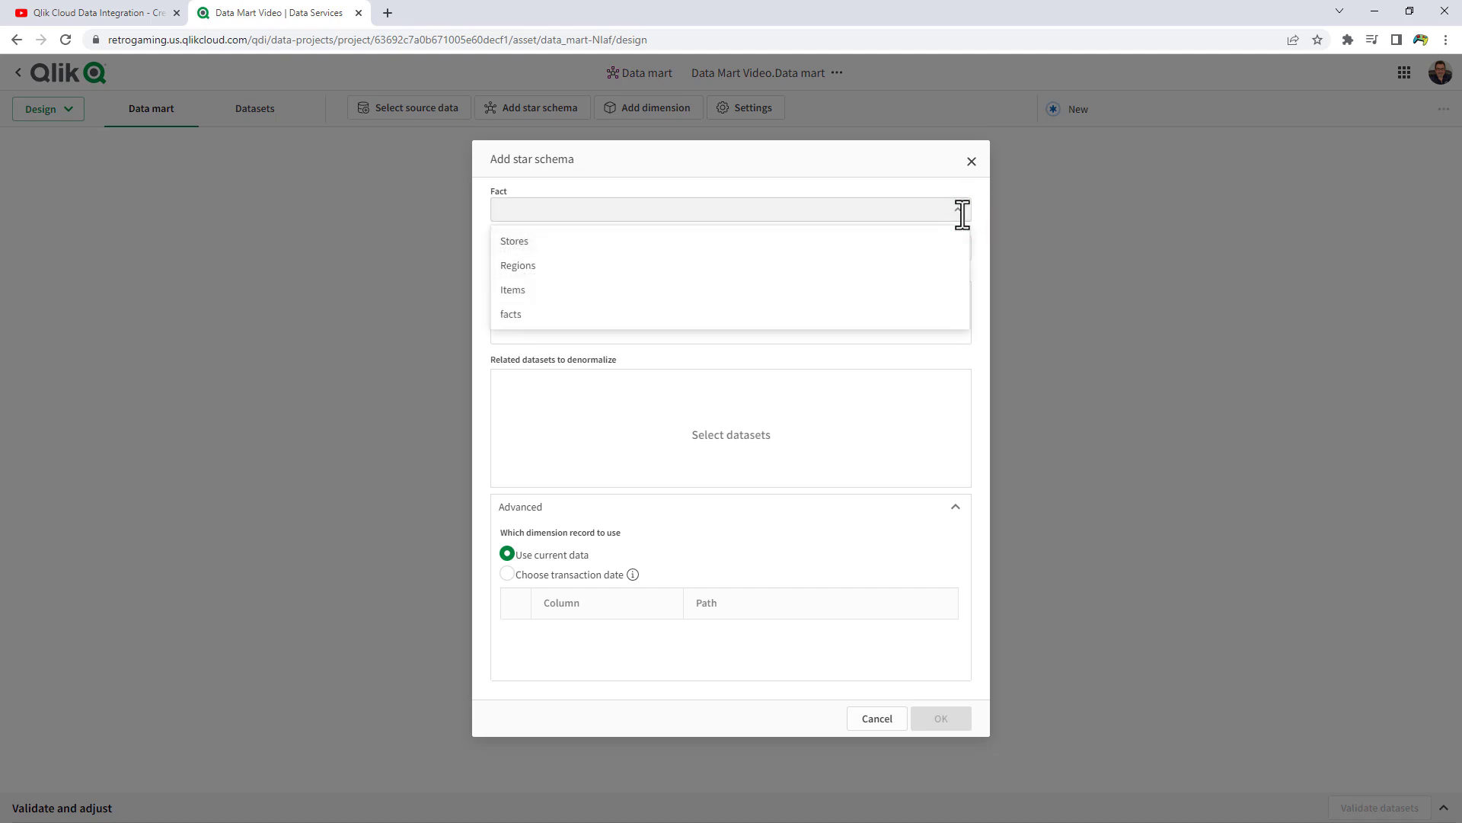
{"action": "left_click", "coordinate": [532, 313]}
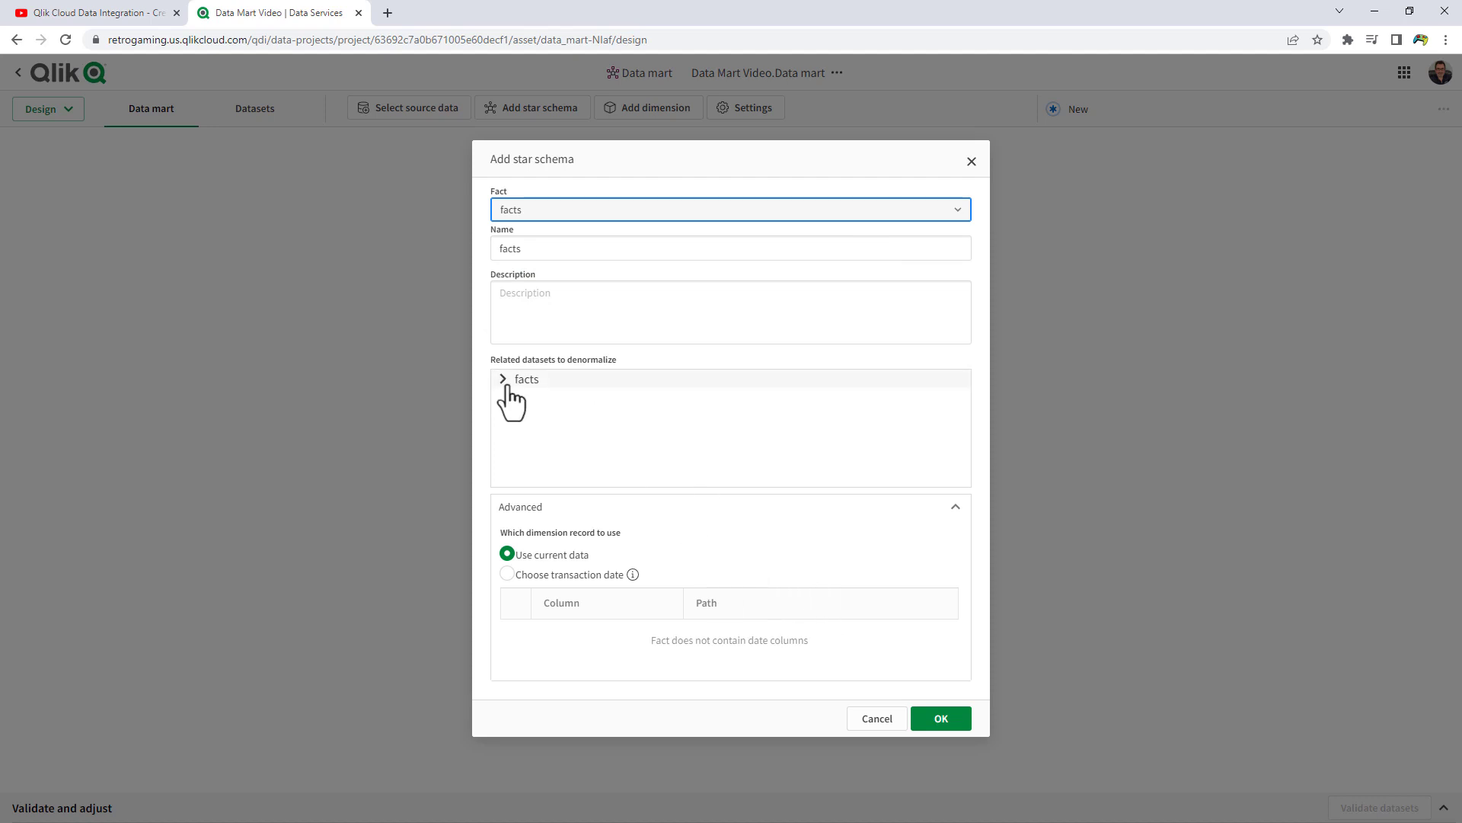
{"action": "left_click", "coordinate": [504, 381]}
{"action": "left_click", "coordinate": [958, 718]}
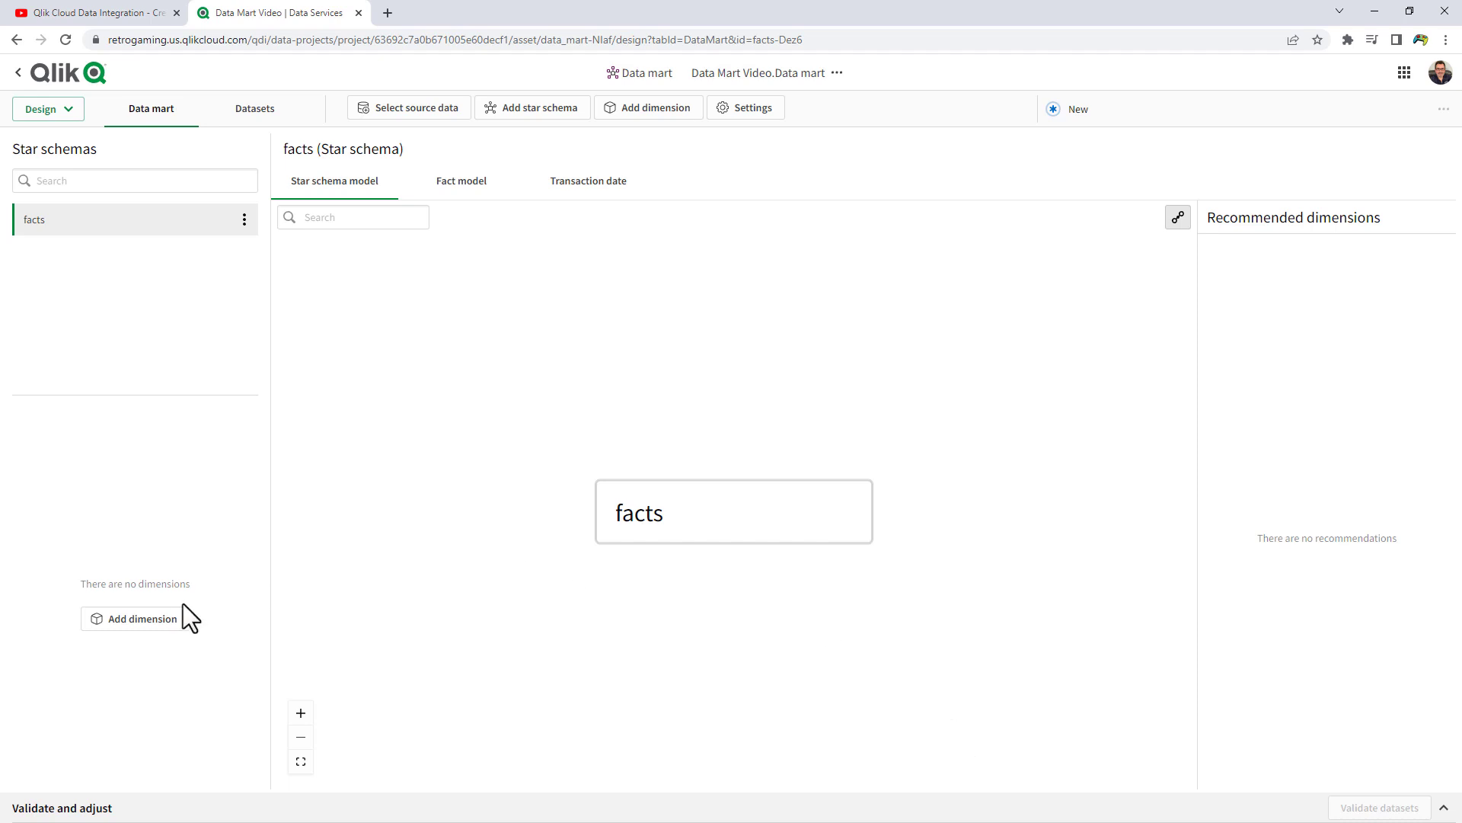
Step: Add a dimension to the data mart with Stores as its most granular dataset
{"action": "left_click", "coordinate": [172, 618]}
{"action": "left_click", "coordinate": [612, 294]}
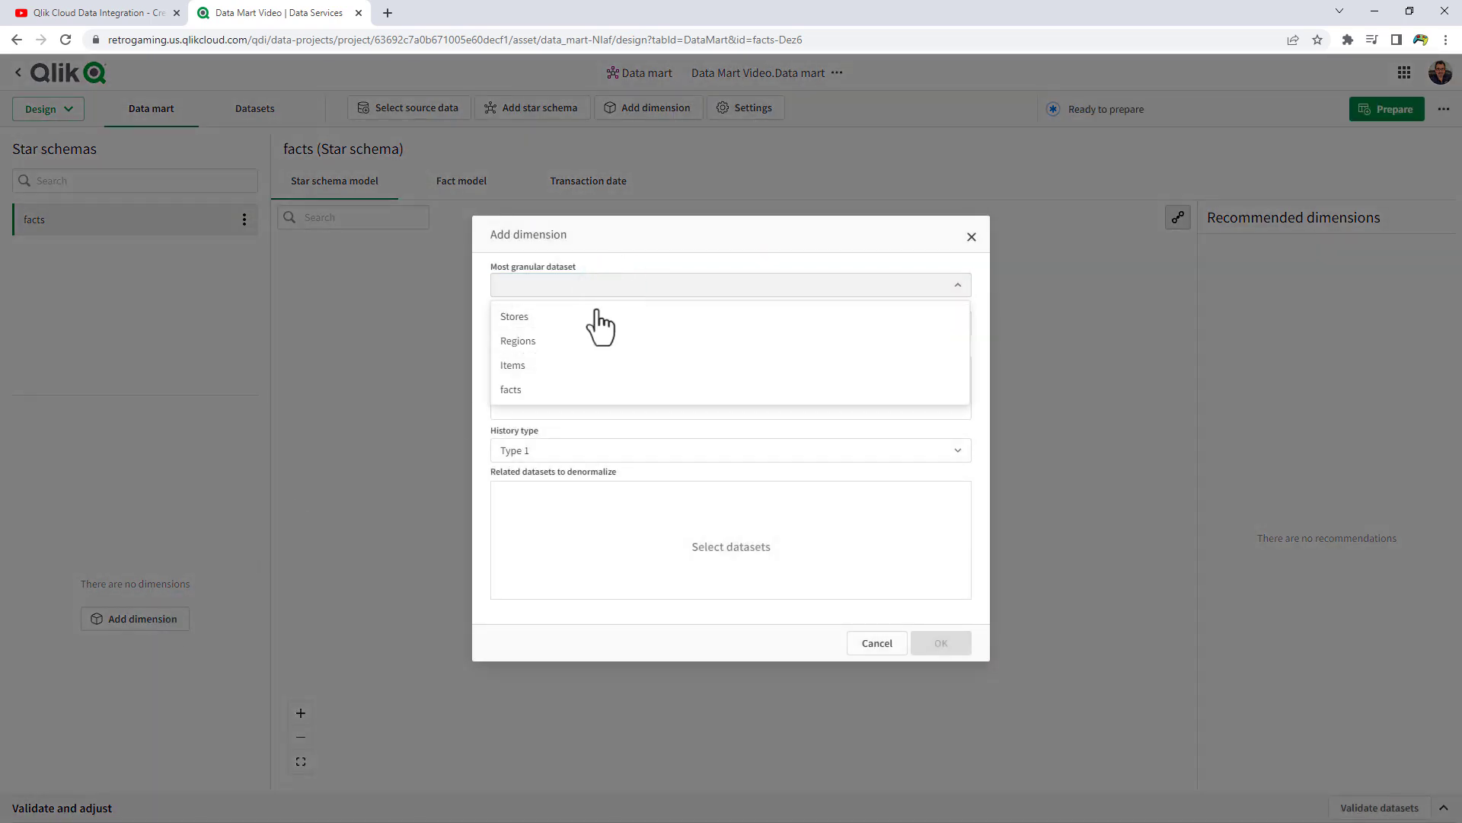
{"action": "left_click", "coordinate": [591, 321]}
{"action": "left_click", "coordinate": [929, 645]}
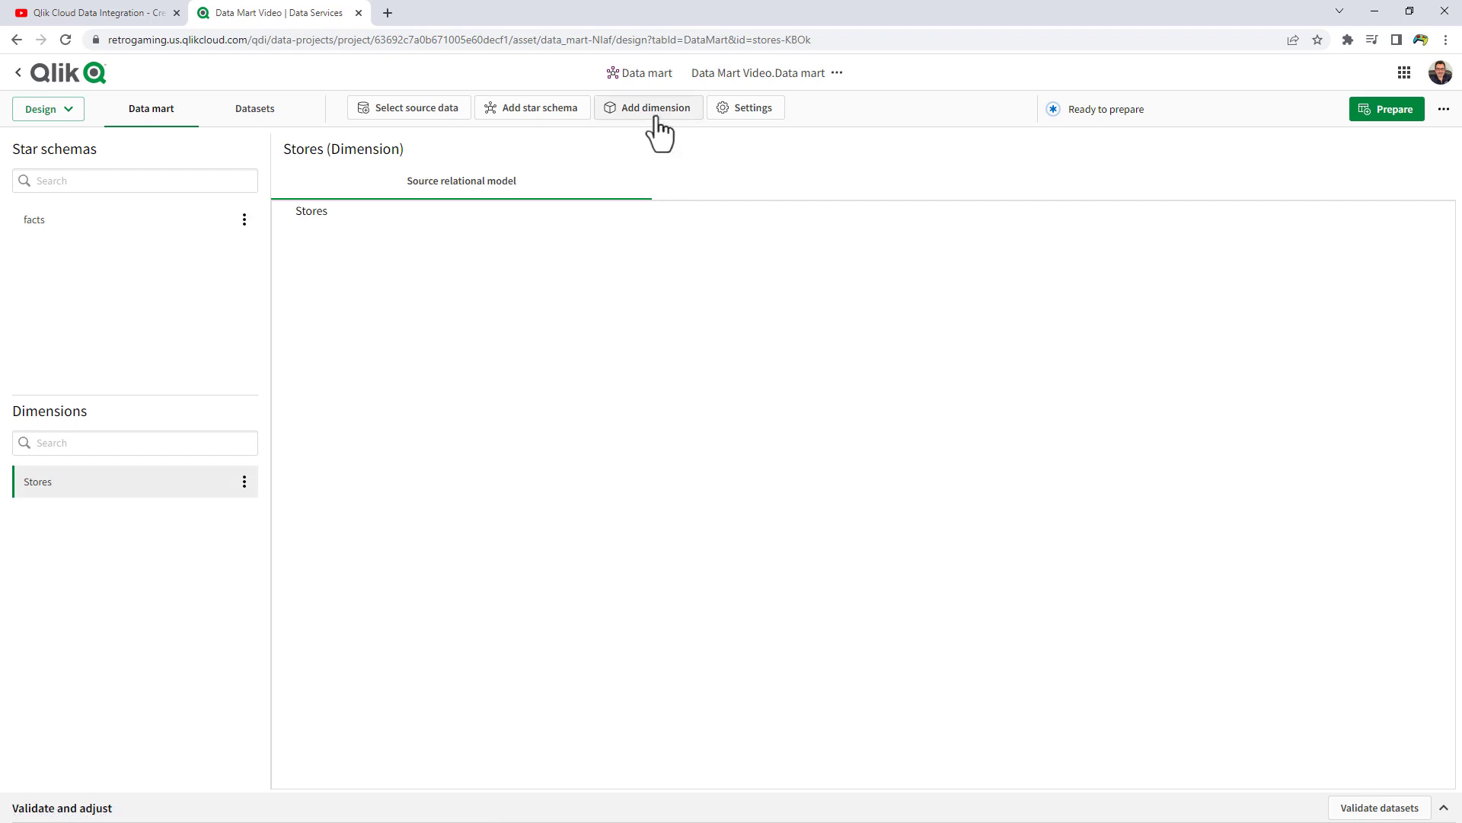
Step: Add a second dimension with Regions as its most granular dataset
{"action": "left_click", "coordinate": [654, 115]}
{"action": "left_click", "coordinate": [640, 288]}
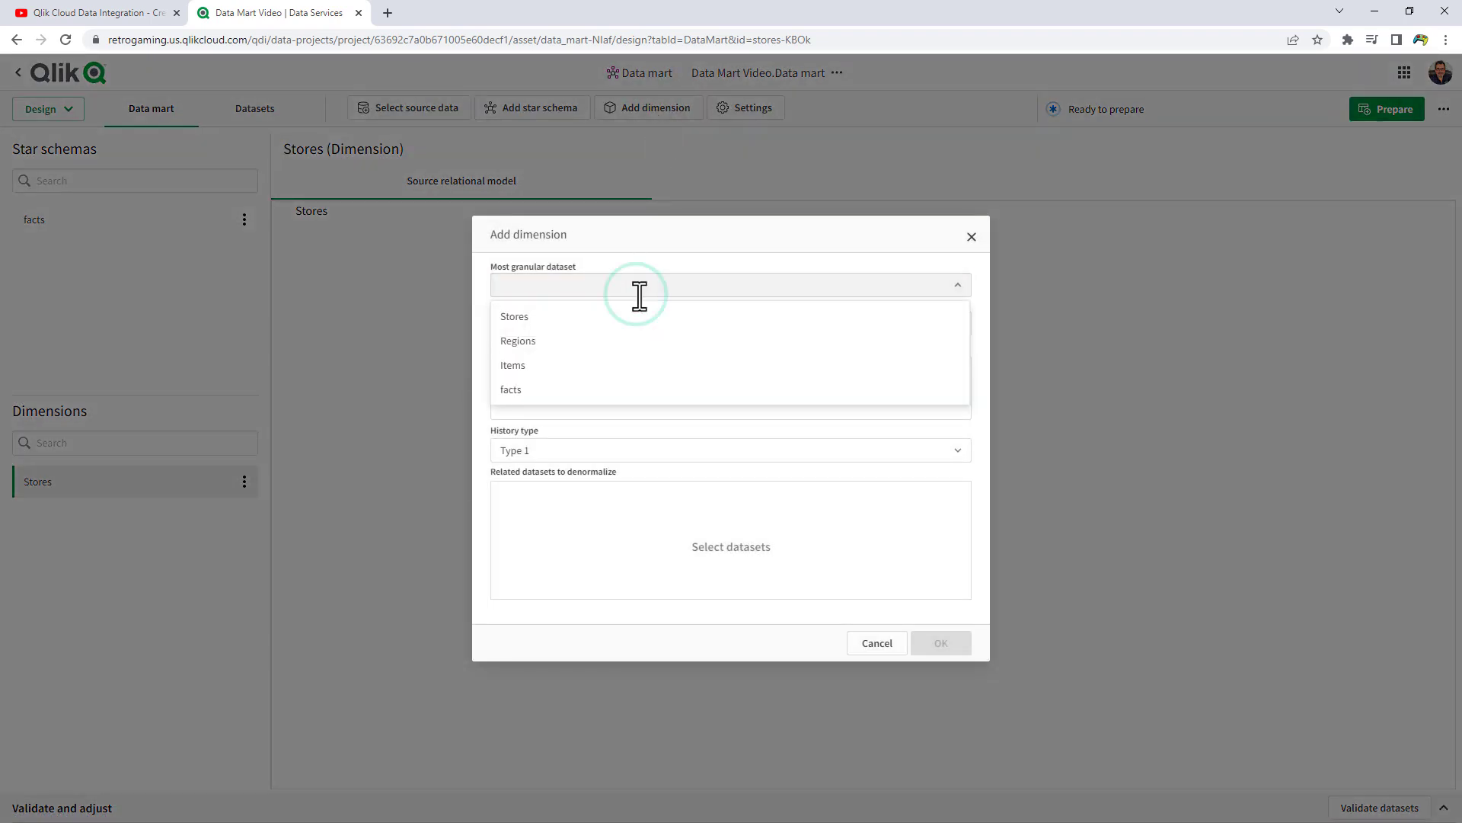
{"action": "left_click", "coordinate": [607, 343]}
{"action": "left_click", "coordinate": [937, 646]}
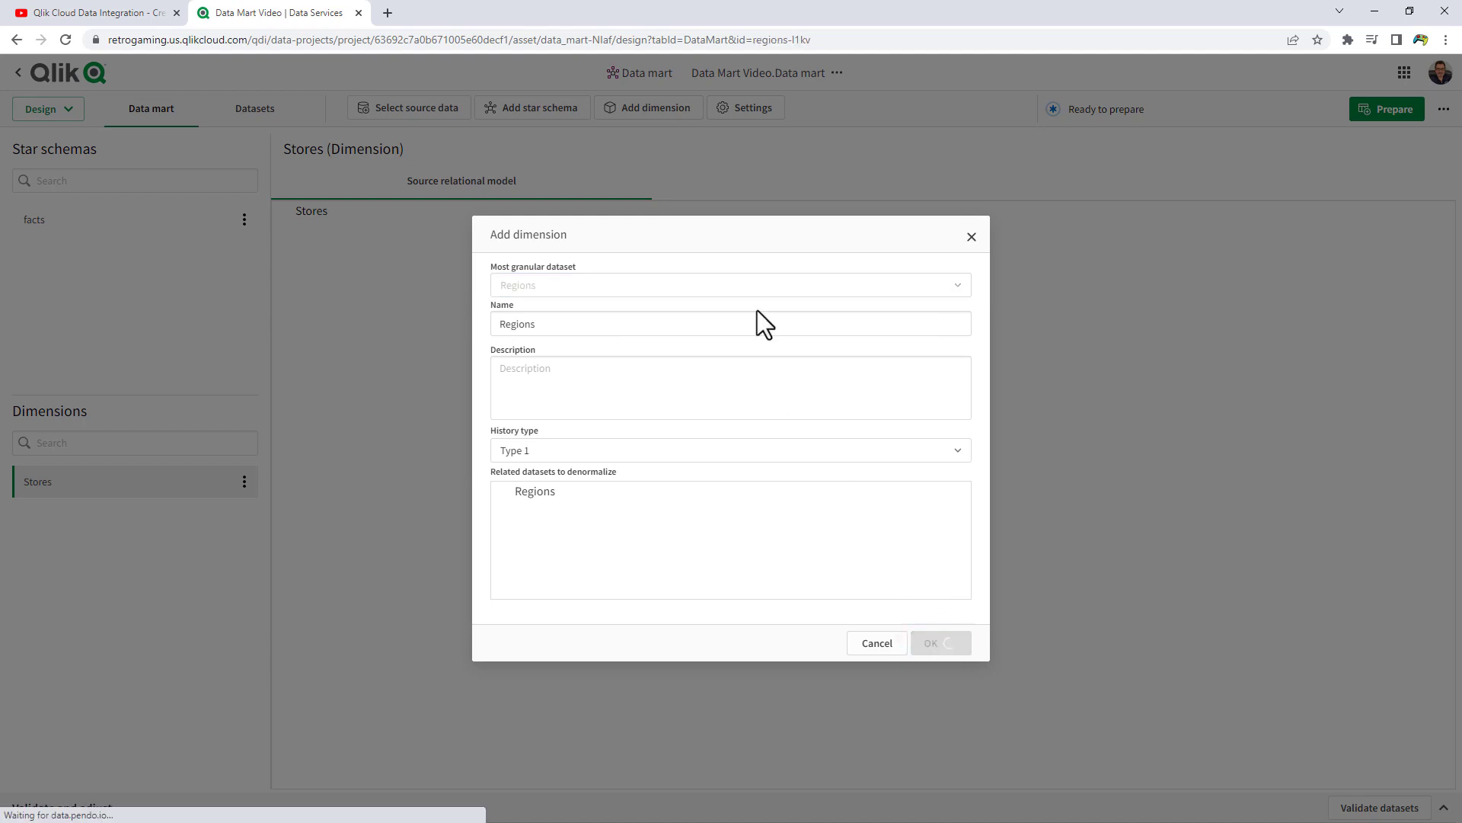
Step: Add a third dimension with Items as its most granular dataset
{"action": "left_click", "coordinate": [671, 114]}
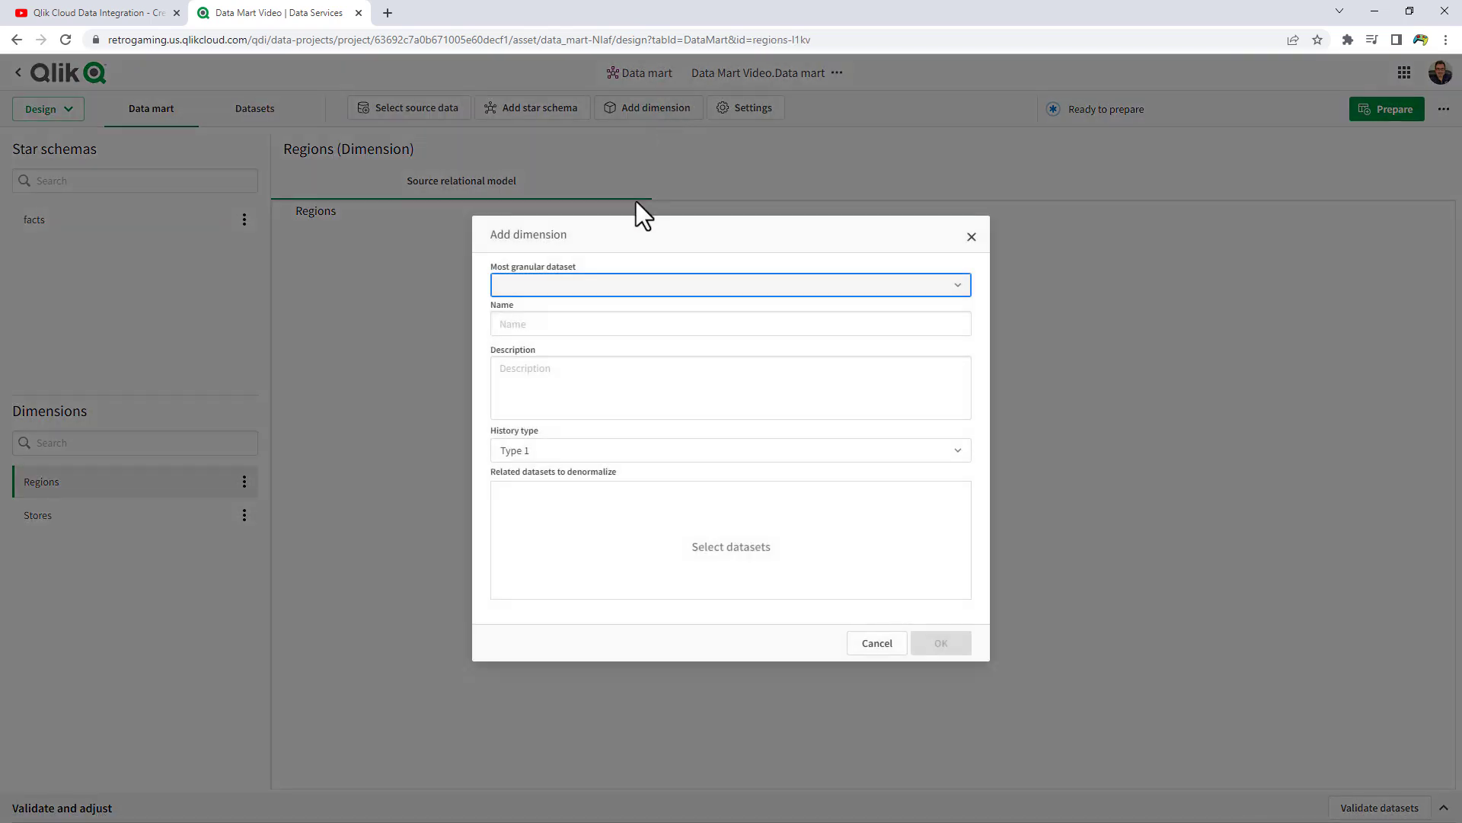
{"action": "left_click", "coordinate": [621, 293]}
{"action": "left_click", "coordinate": [593, 364]}
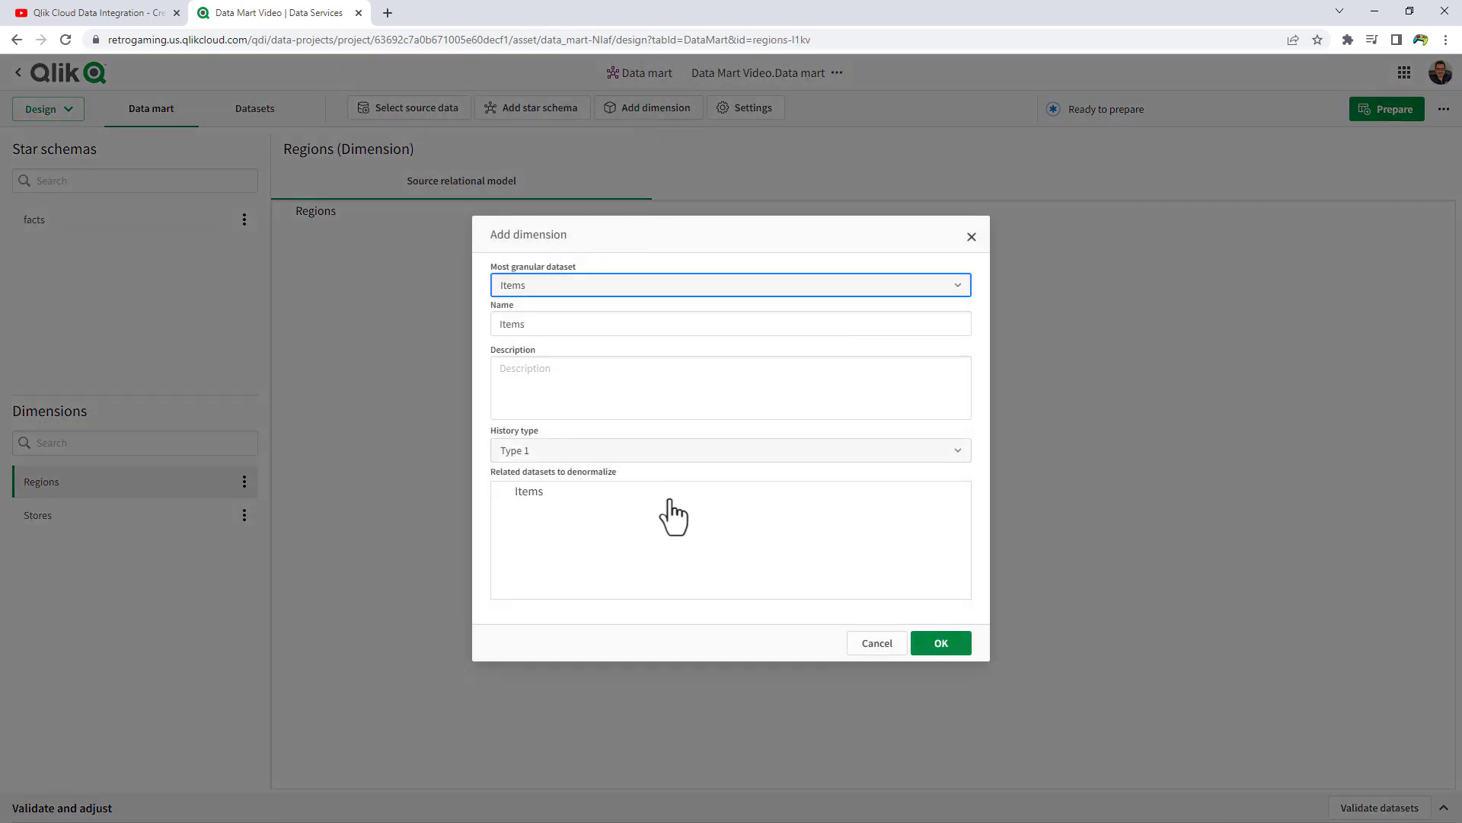
{"action": "left_click", "coordinate": [942, 646]}
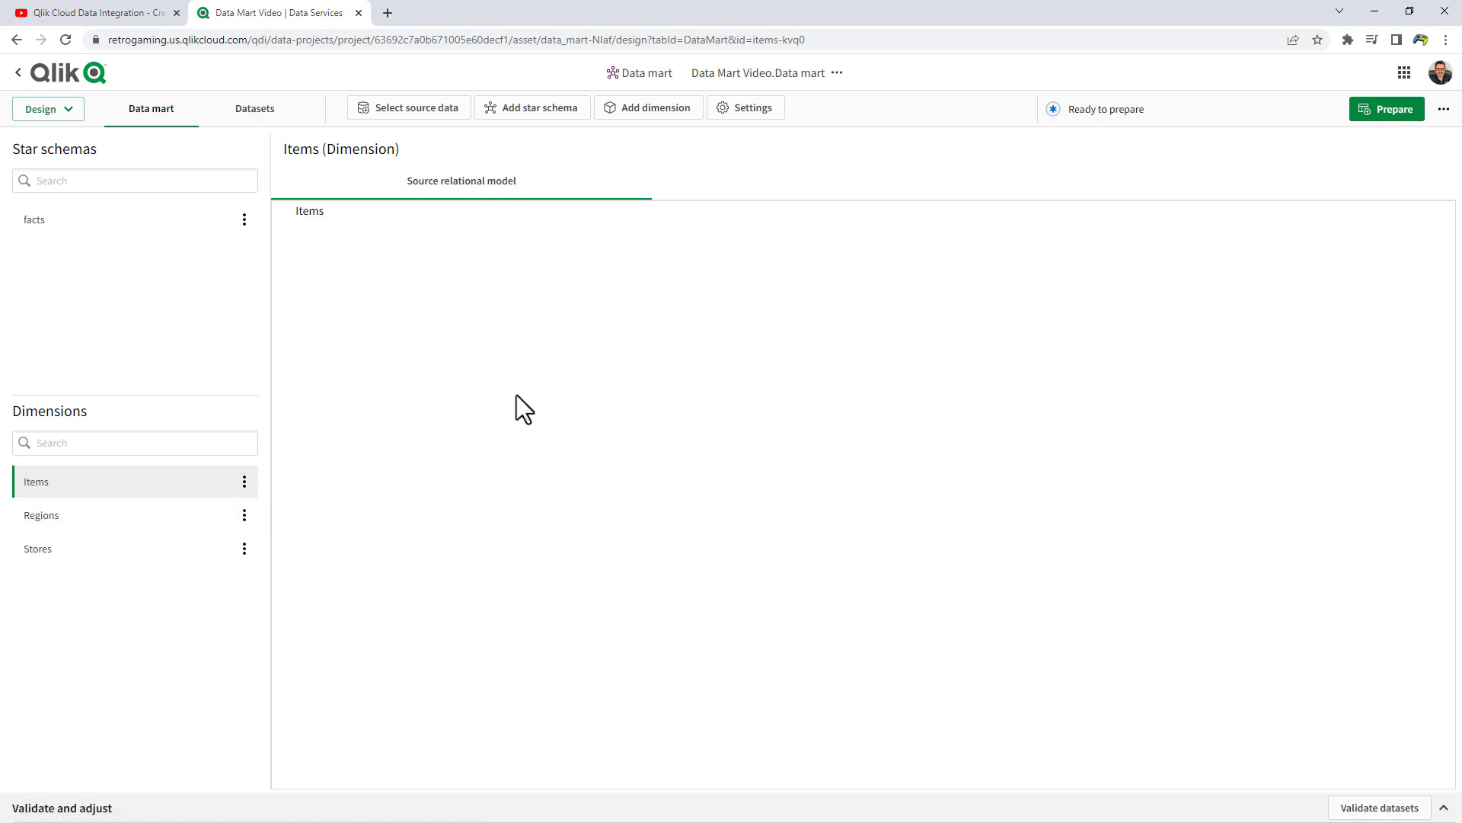
Step: Apply all recommended dimensions, Items, Regions and Stores, to the facts star schema
{"action": "left_click", "coordinate": [137, 220]}
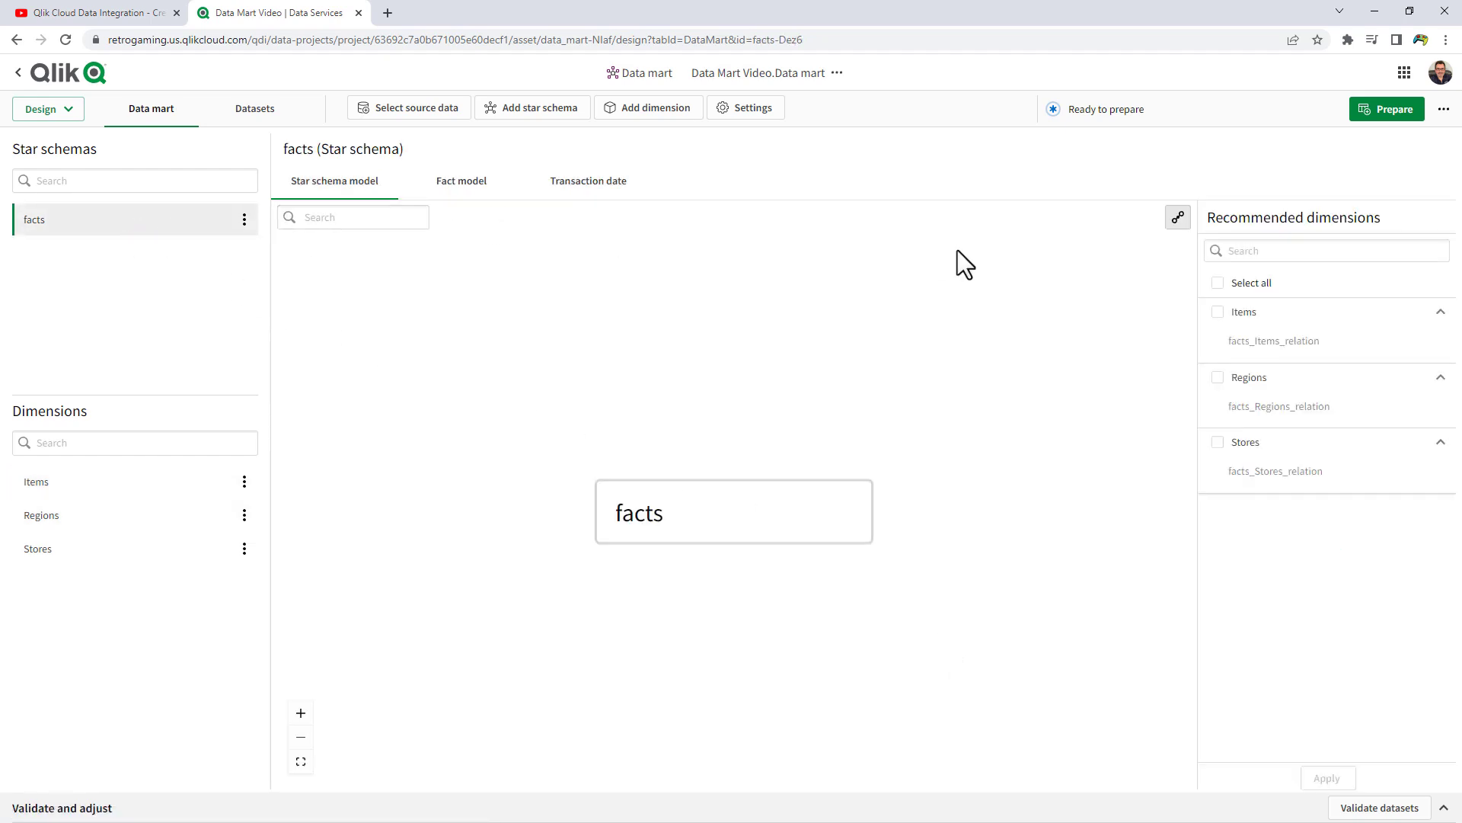
{"action": "left_click", "coordinate": [1217, 284]}
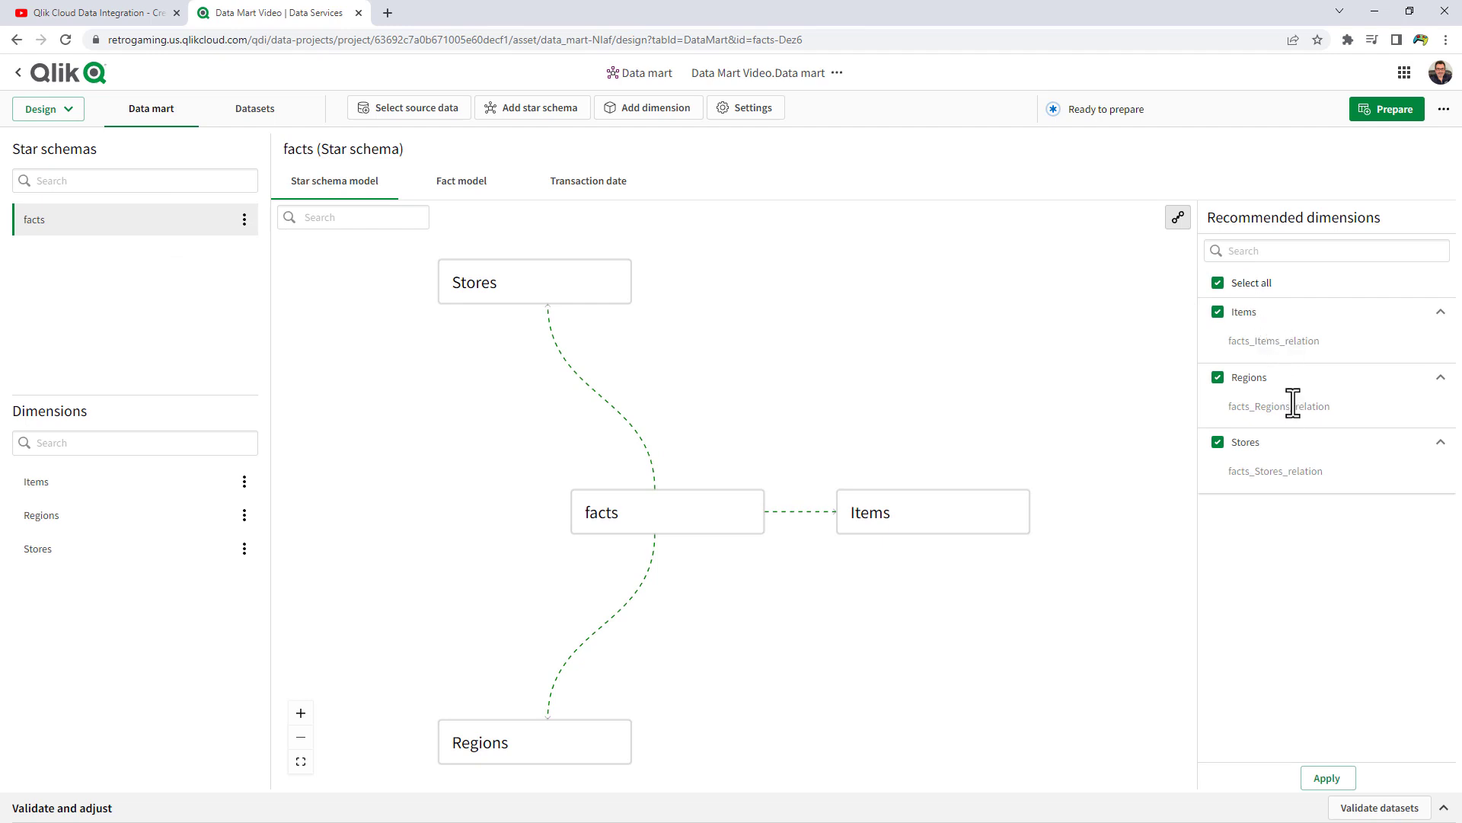
{"action": "left_click", "coordinate": [1322, 779]}
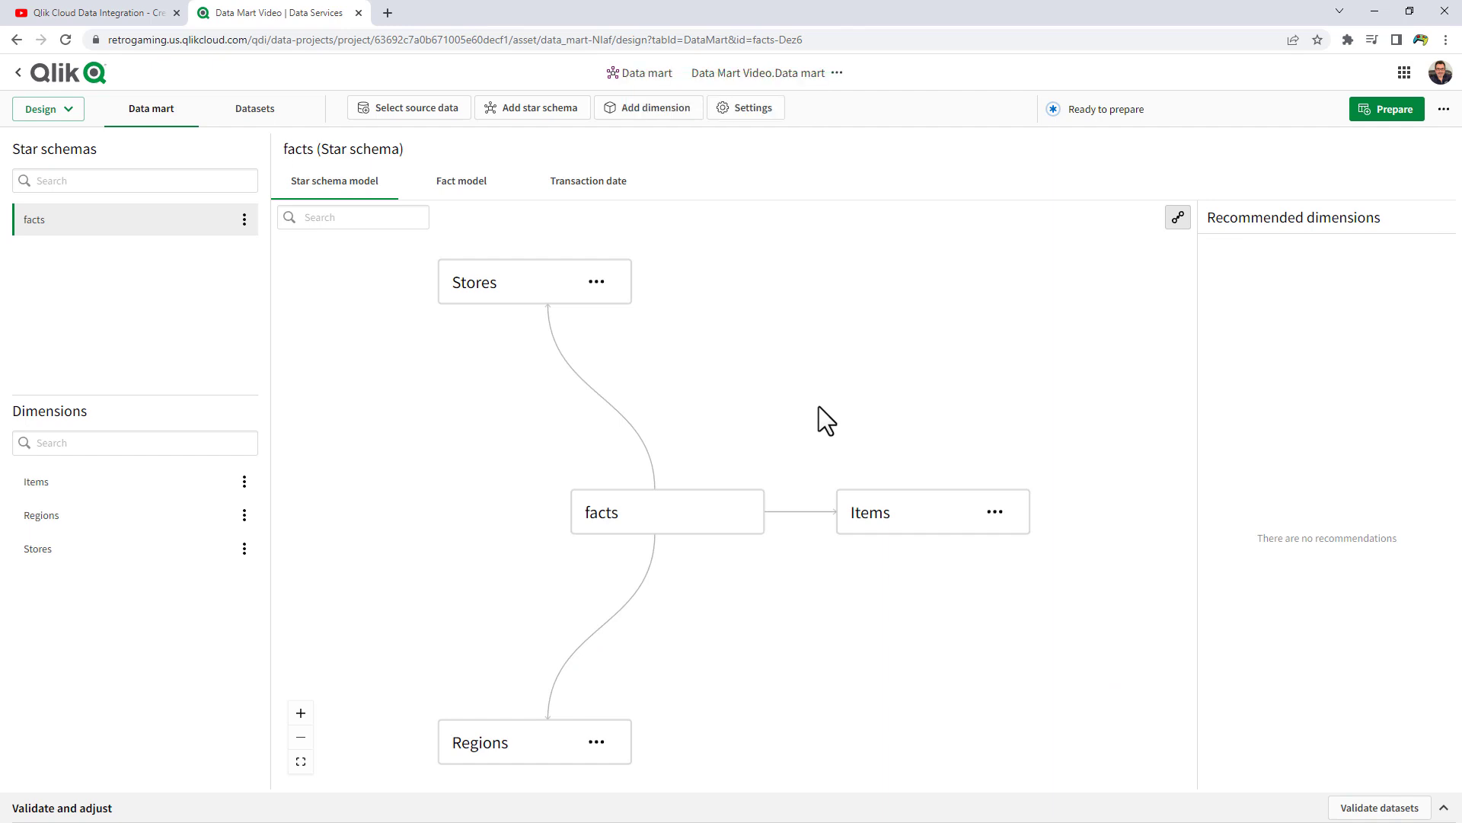
Step: Set the data mart's runtime apply interval to 1 minute and prepare the data mart
{"action": "left_click", "coordinate": [728, 116]}
{"action": "left_click", "coordinate": [513, 273]}
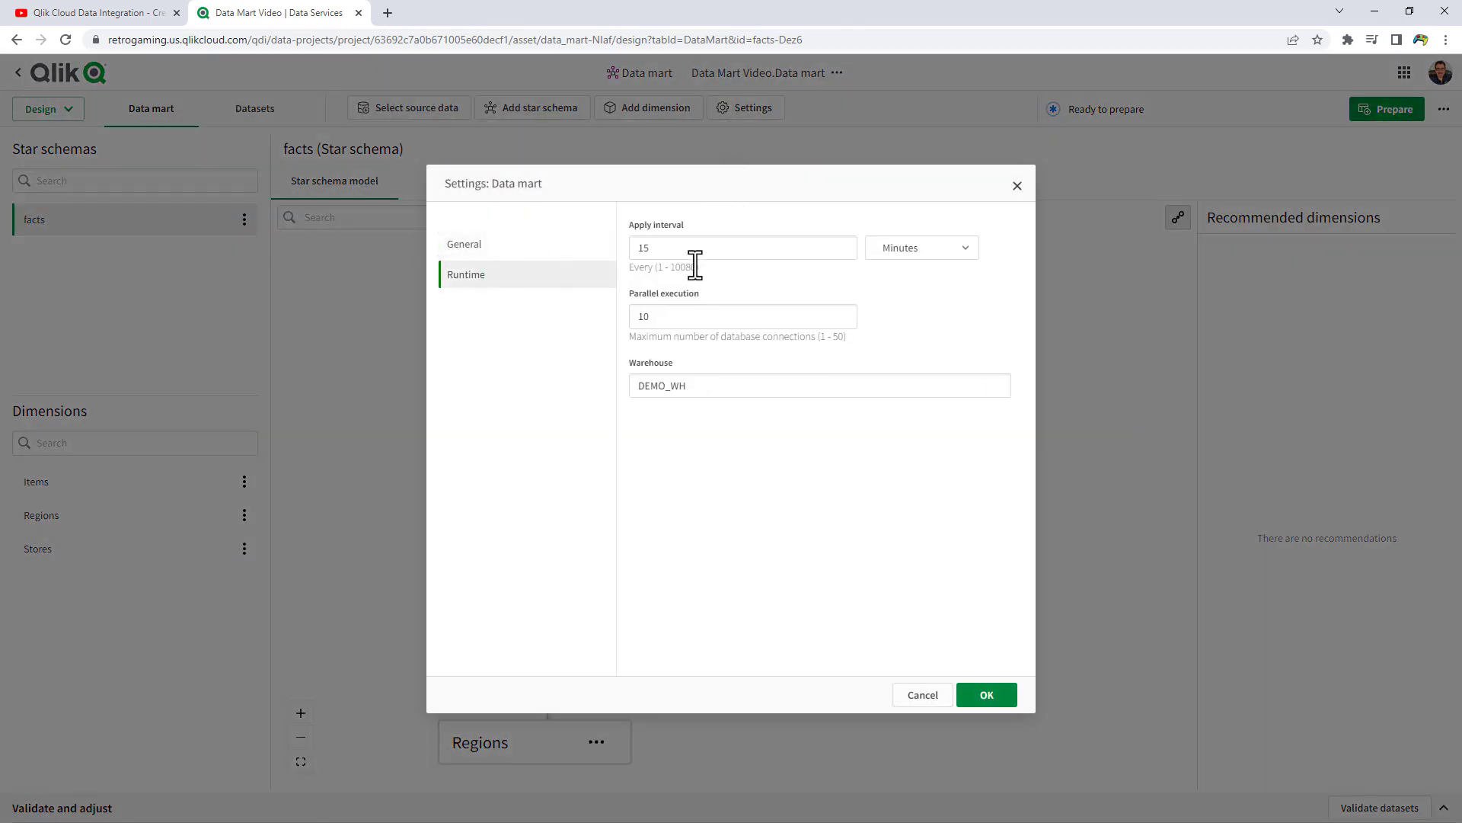
{"action": "left_click_drag", "start_coordinate": [694, 251], "coordinate": [574, 254]}
{"action": "type", "text": "1"}
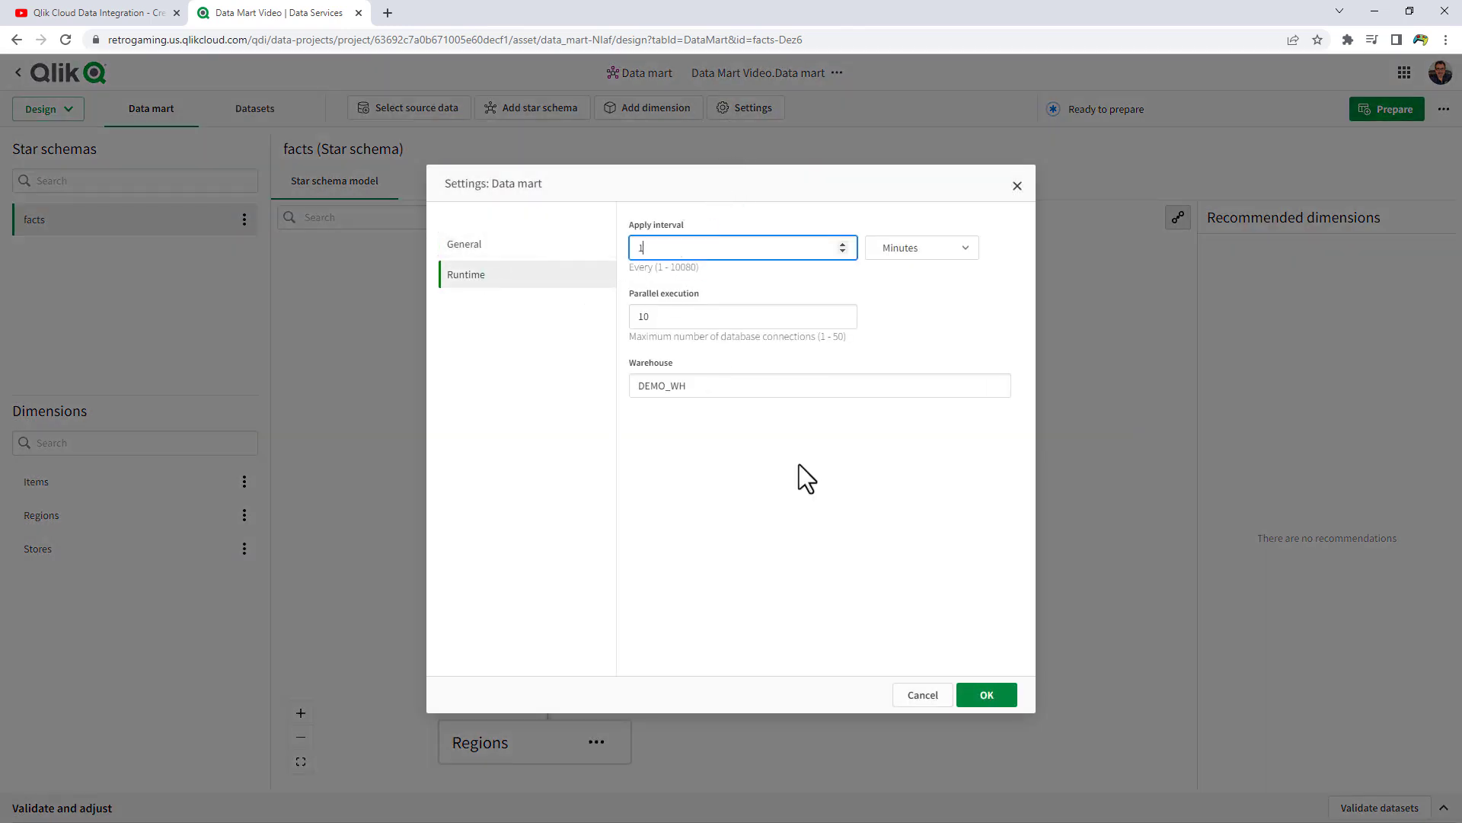
{"action": "left_click", "coordinate": [987, 695]}
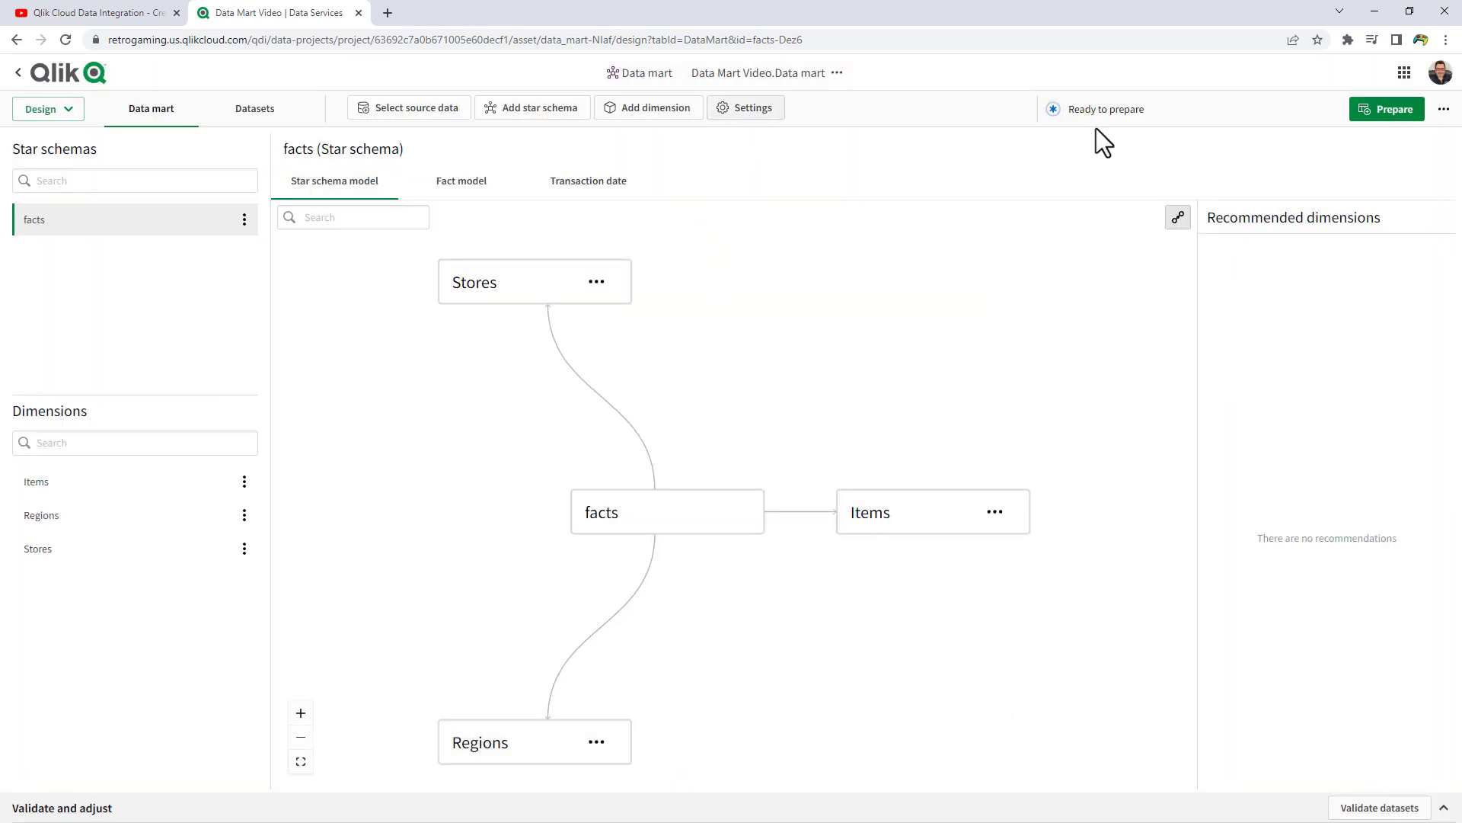
{"action": "left_click", "coordinate": [1394, 110]}
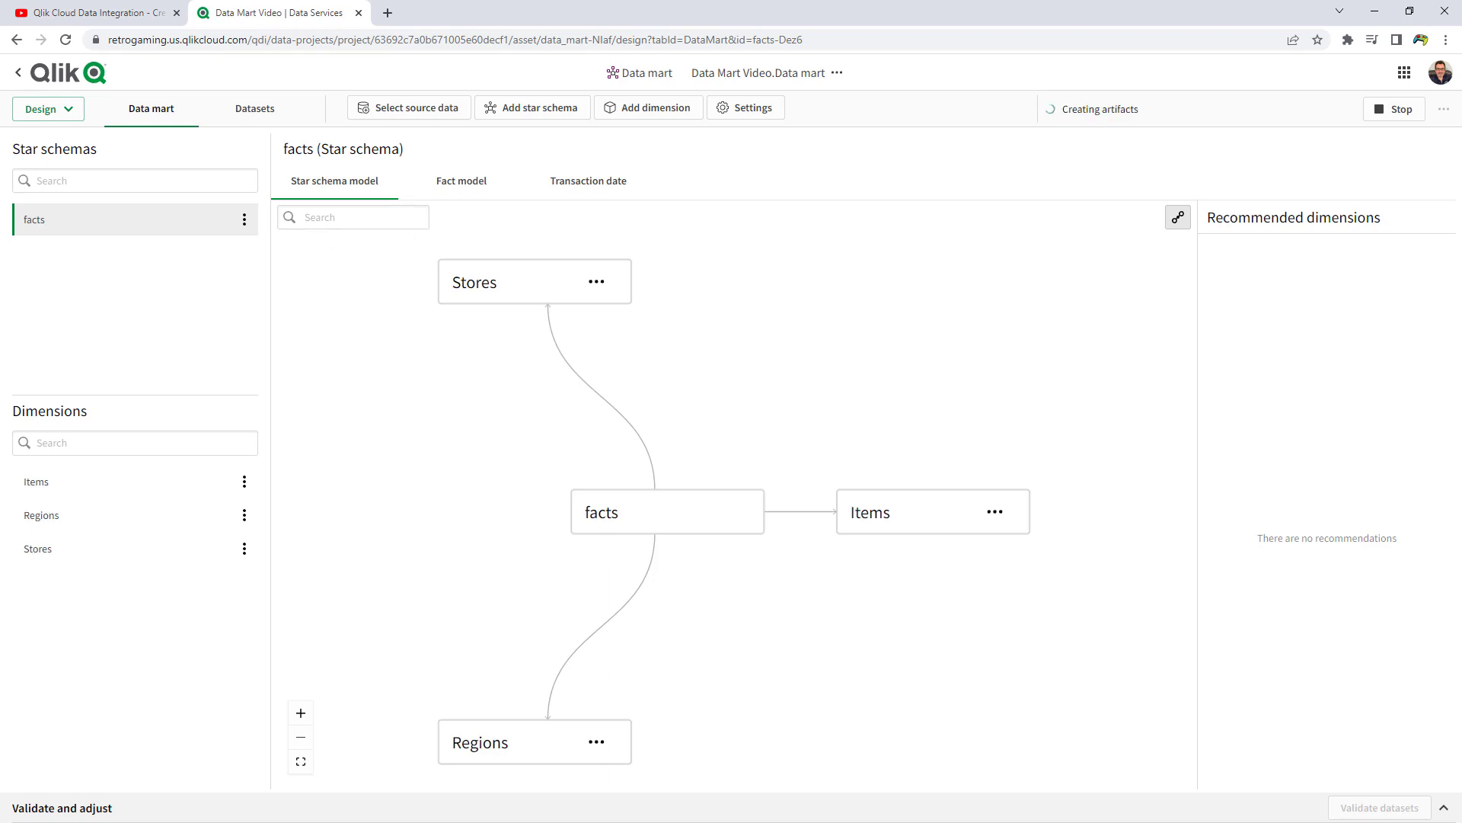
Step: In DBeaver, refresh the TARALLO_SAMPLE database, collapse create_dimension_tables and expand the data_mart schema
{"action": "key", "text": "alt+Tab"}
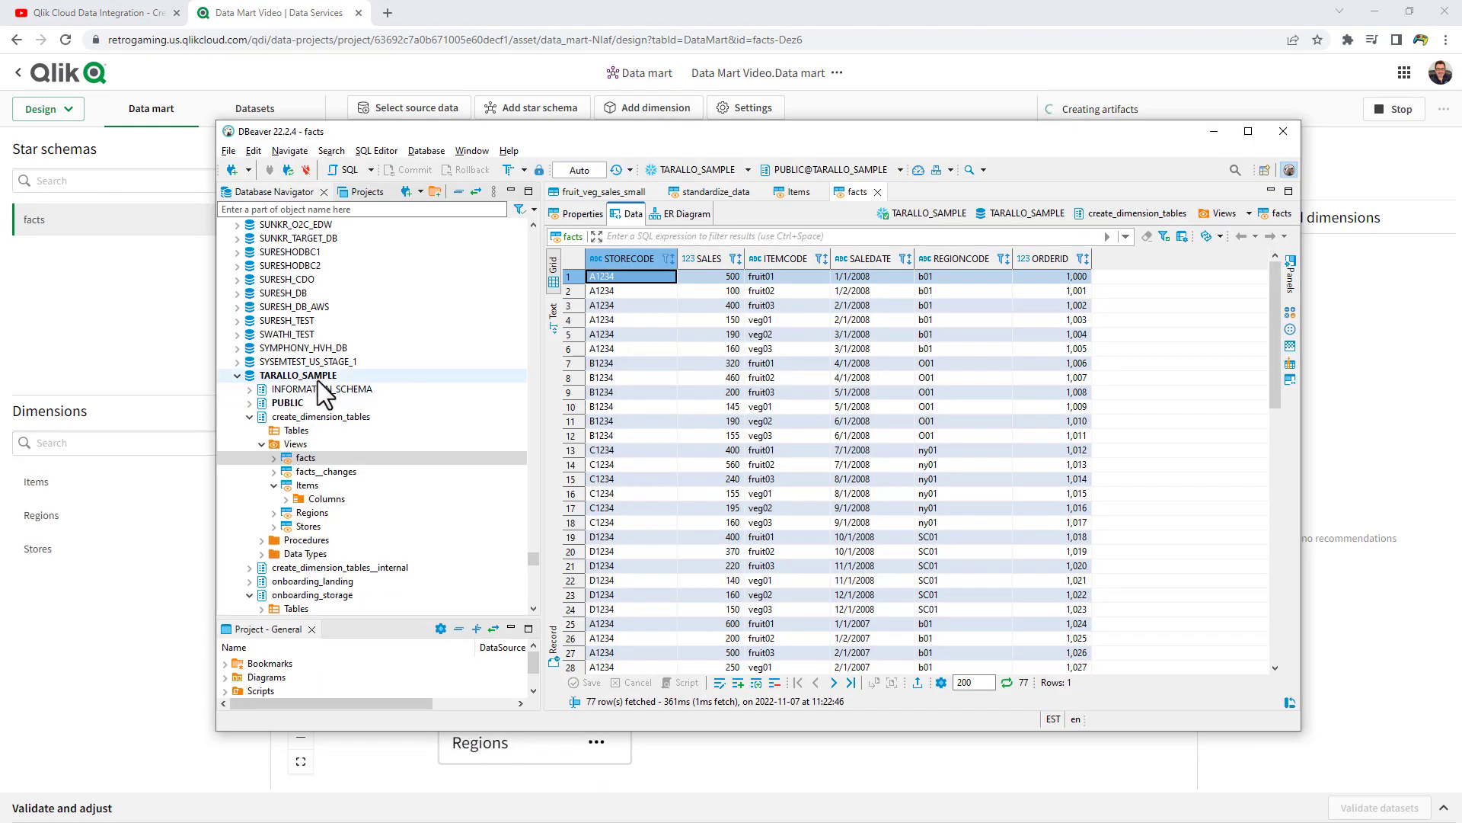
{"action": "right_click", "coordinate": [317, 377]}
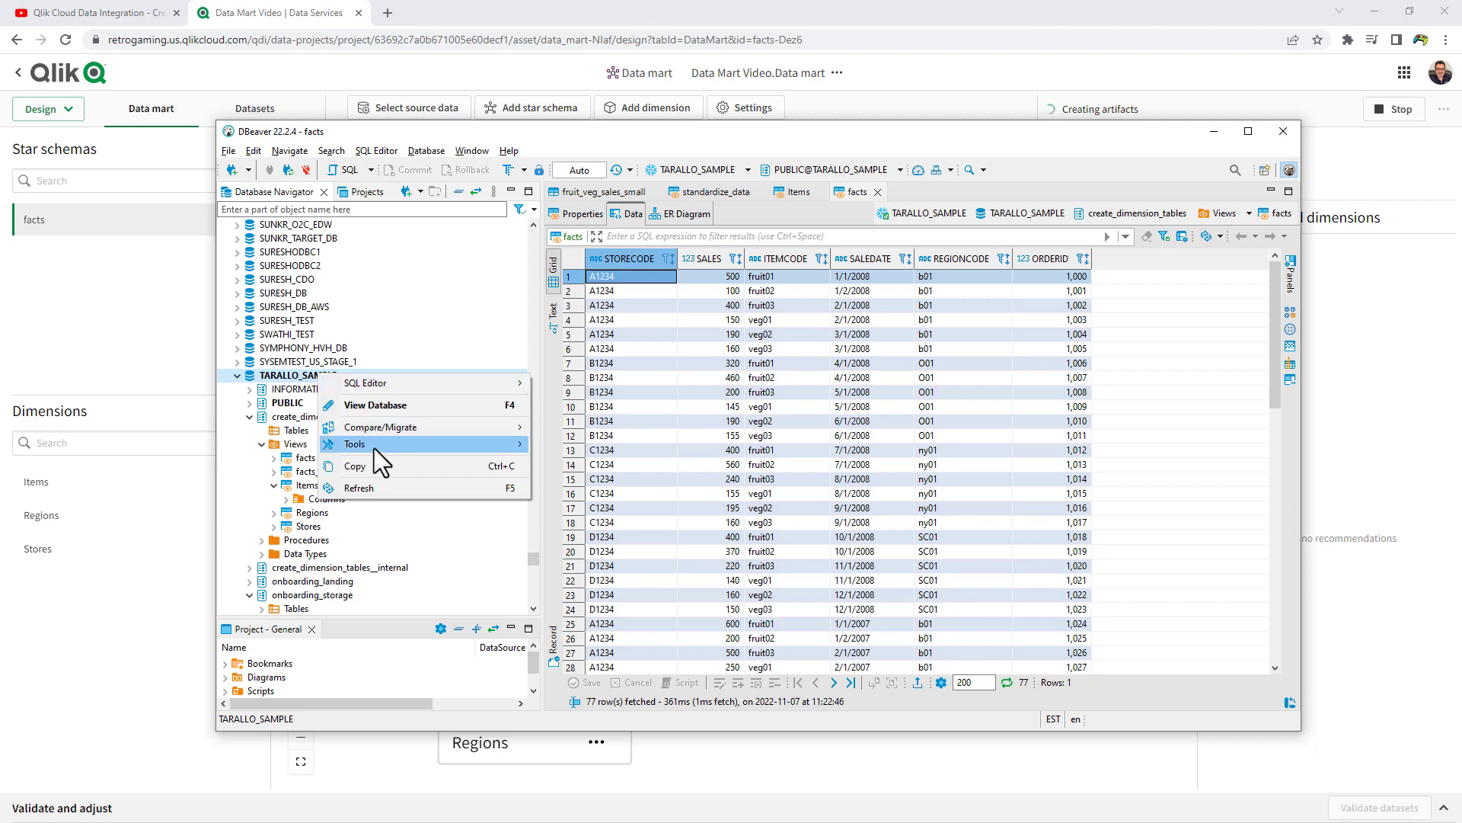
{"action": "left_click", "coordinate": [380, 487]}
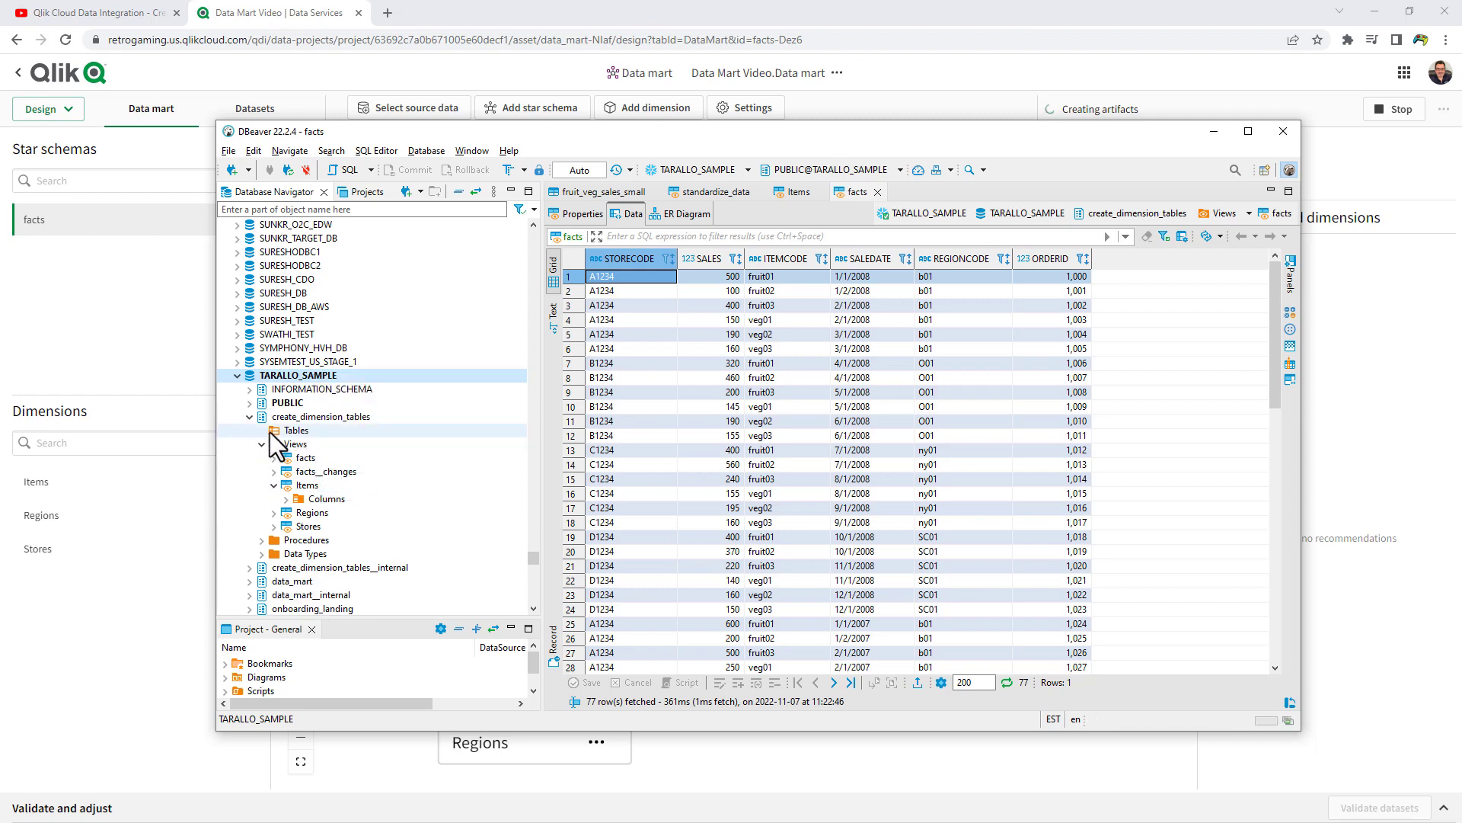
{"action": "left_click", "coordinate": [249, 418]}
{"action": "left_click", "coordinate": [252, 445]}
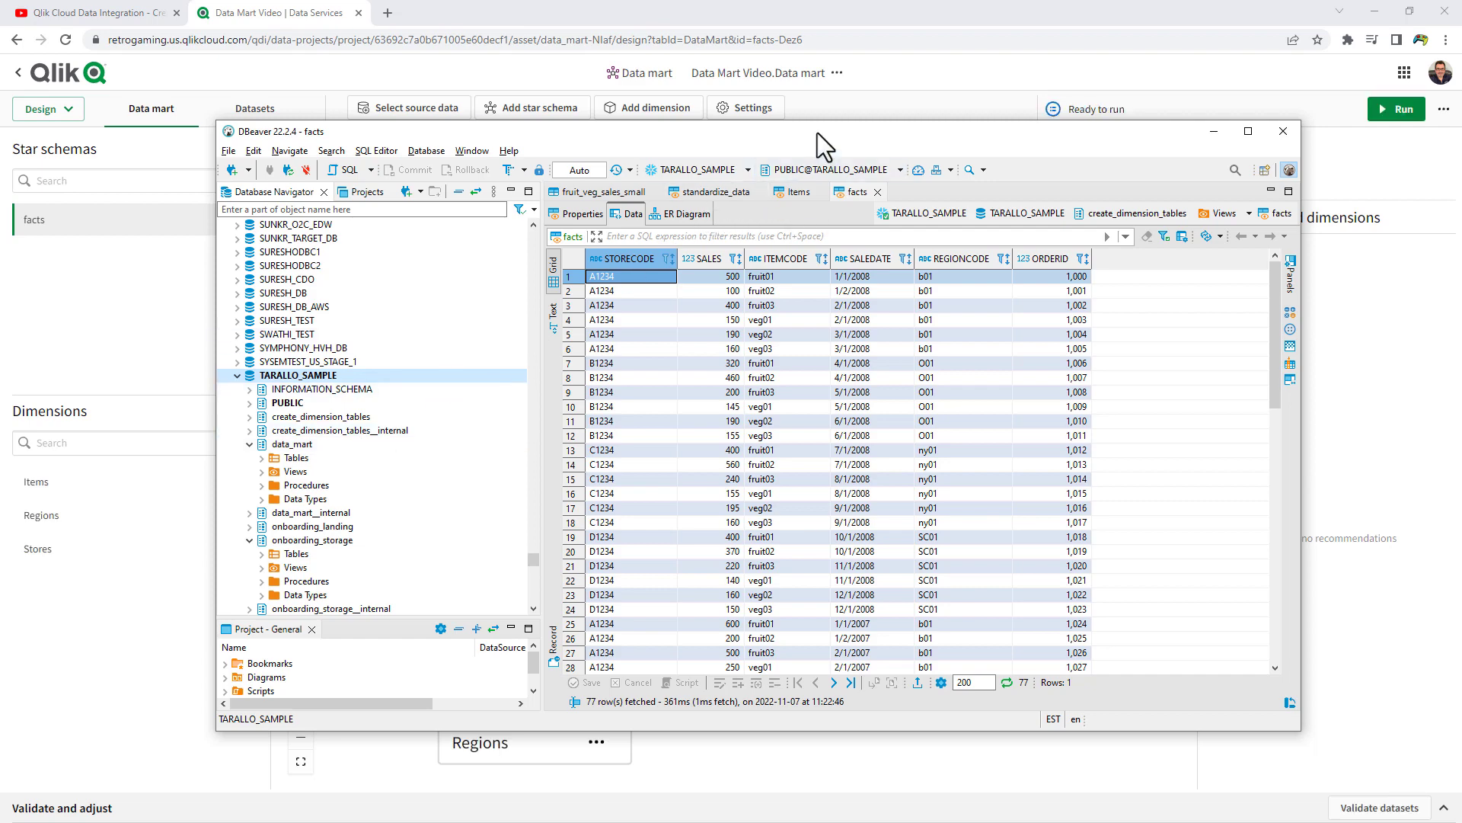
Step: Run the data mart in Qlik Cloud, and refresh the TARALLO_SAMPLE database in DBeaver
{"action": "left_click", "coordinate": [1402, 112]}
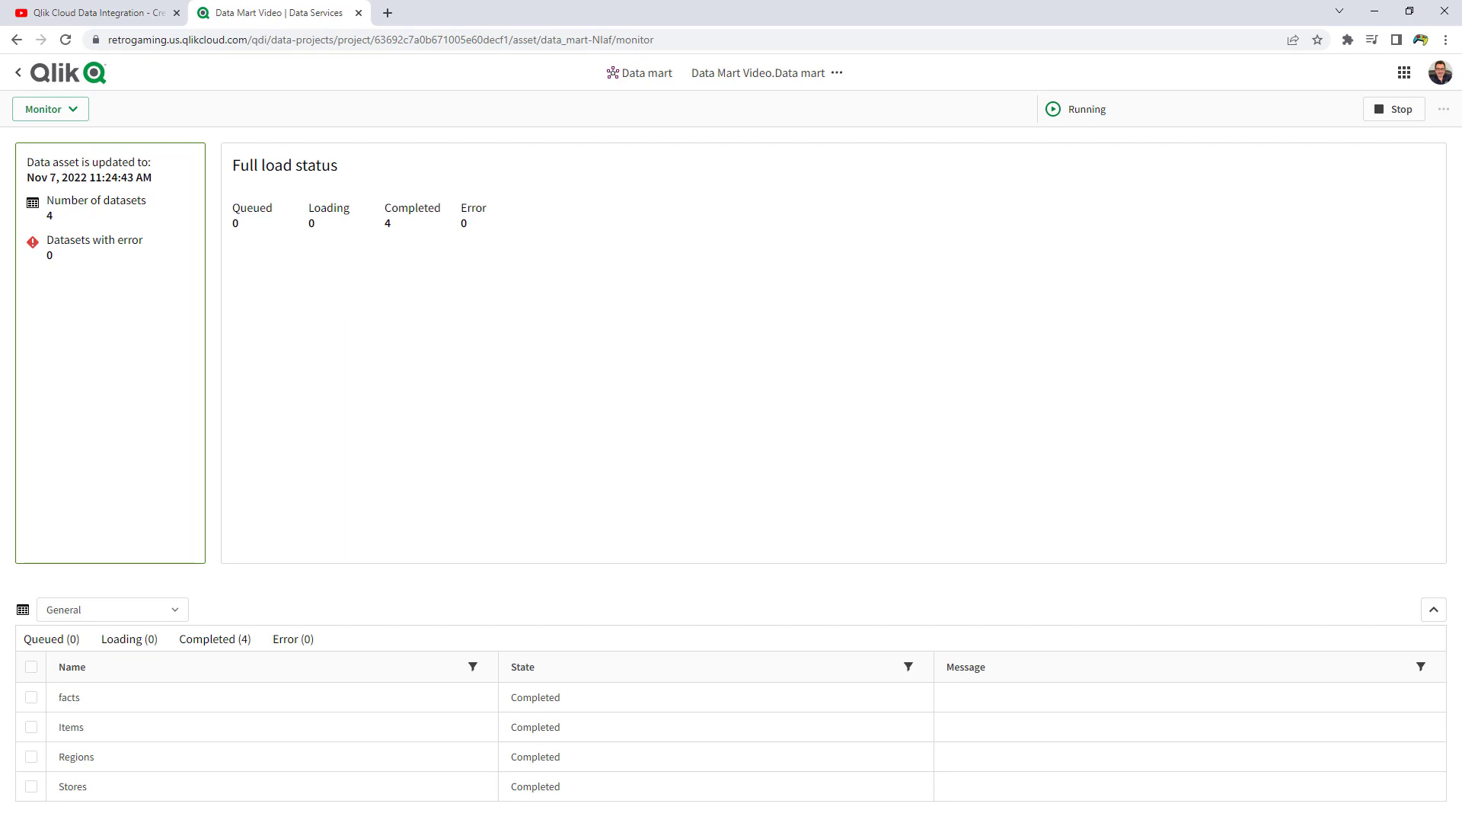
{"action": "key", "text": "alt+Tab"}
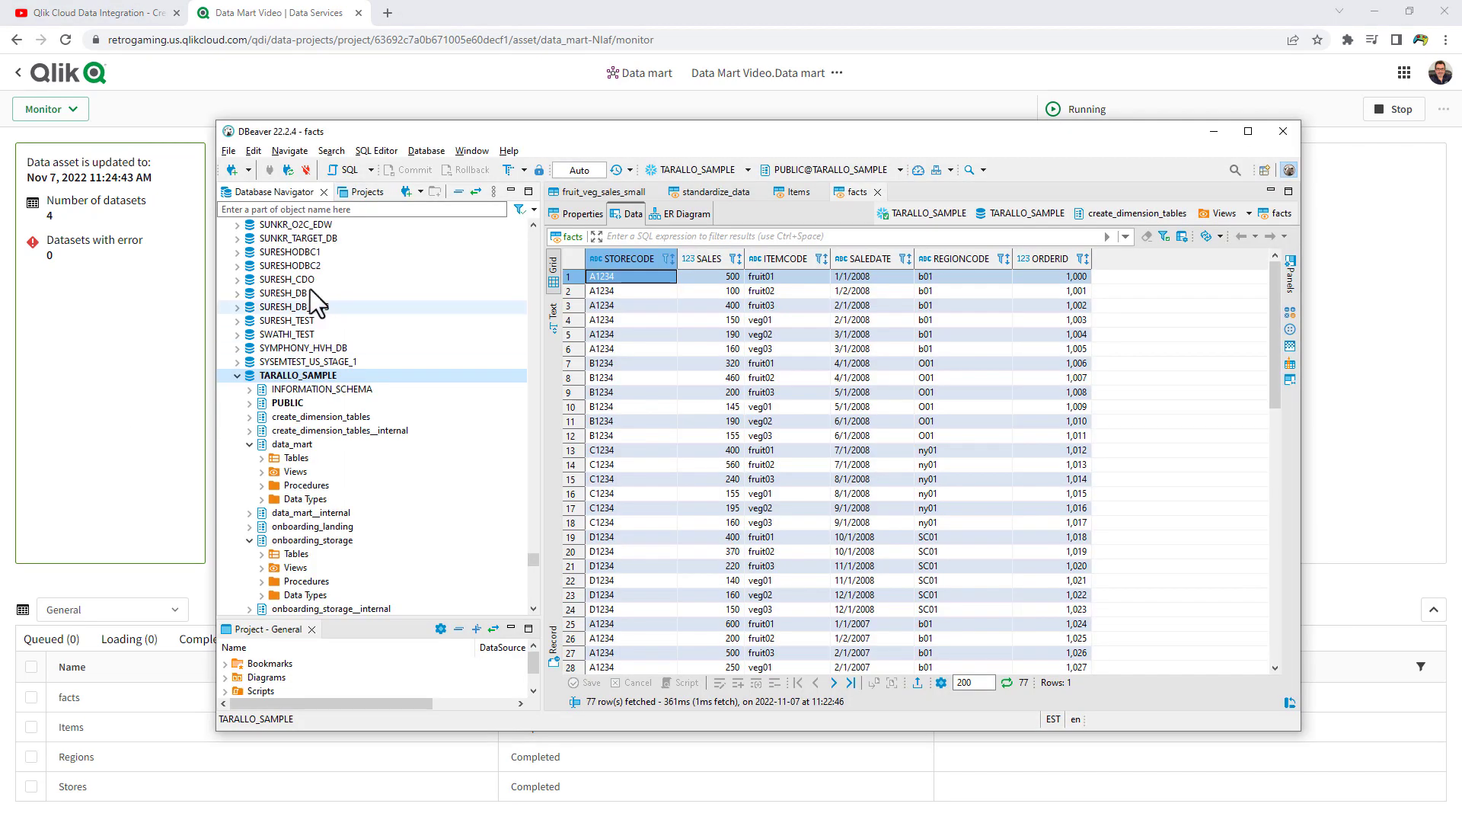
{"action": "right_click", "coordinate": [294, 374]}
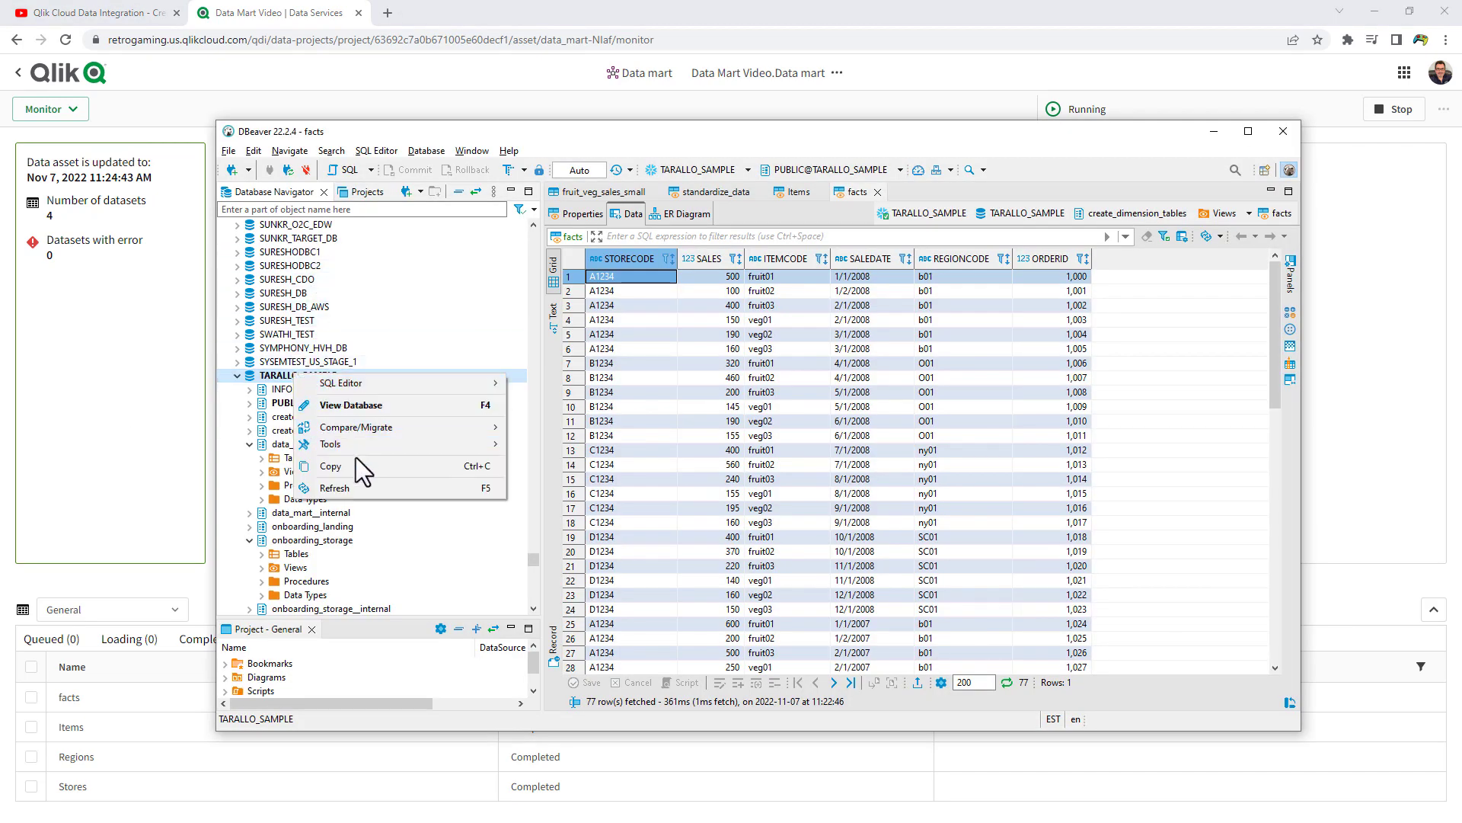
{"action": "left_click", "coordinate": [360, 491]}
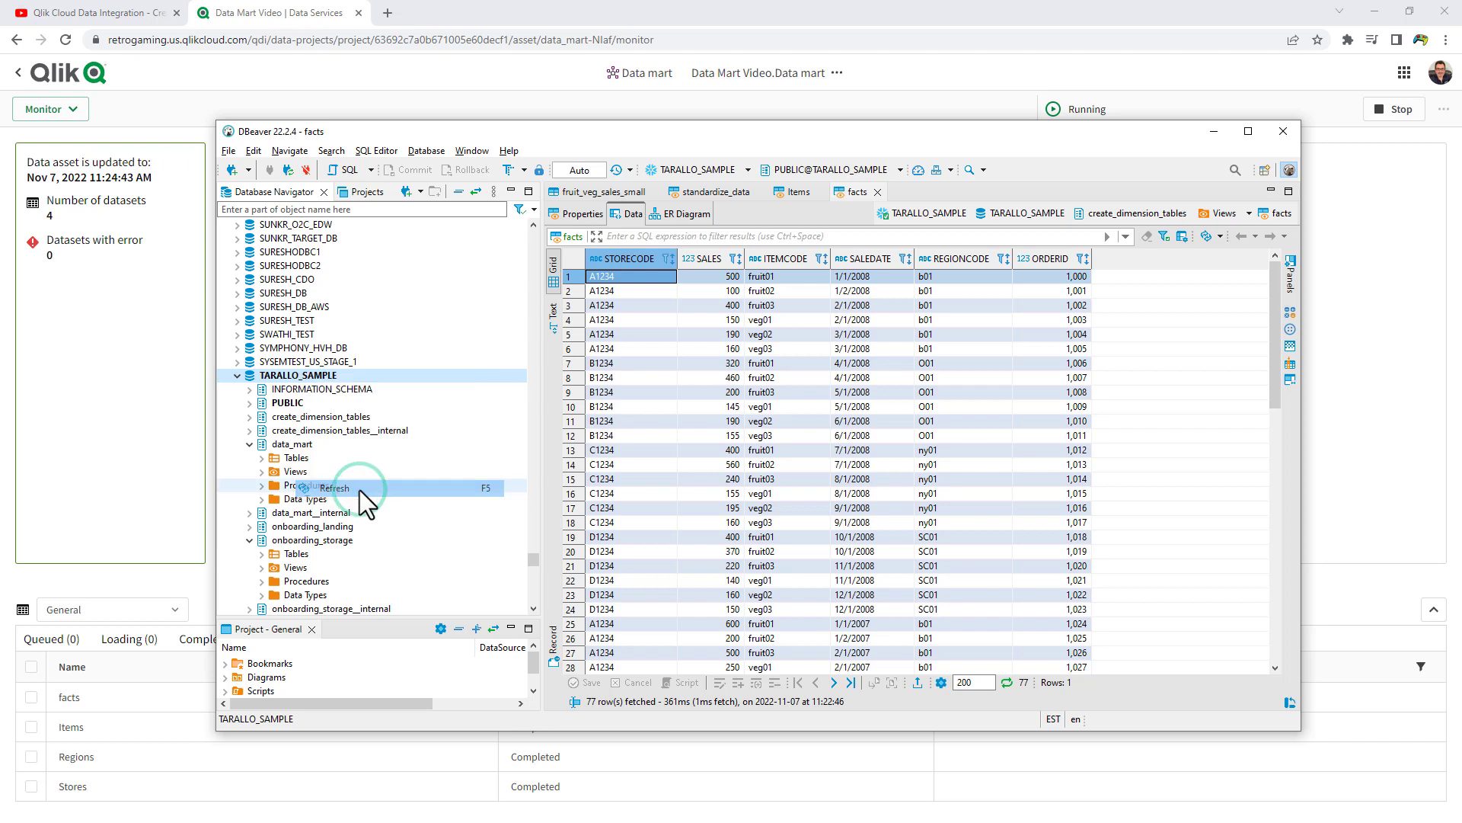
Step: View the data of the facts view in the data_mart schema in a maximized DBeaver window
{"action": "left_click", "coordinate": [262, 458]}
{"action": "left_click", "coordinate": [262, 470]}
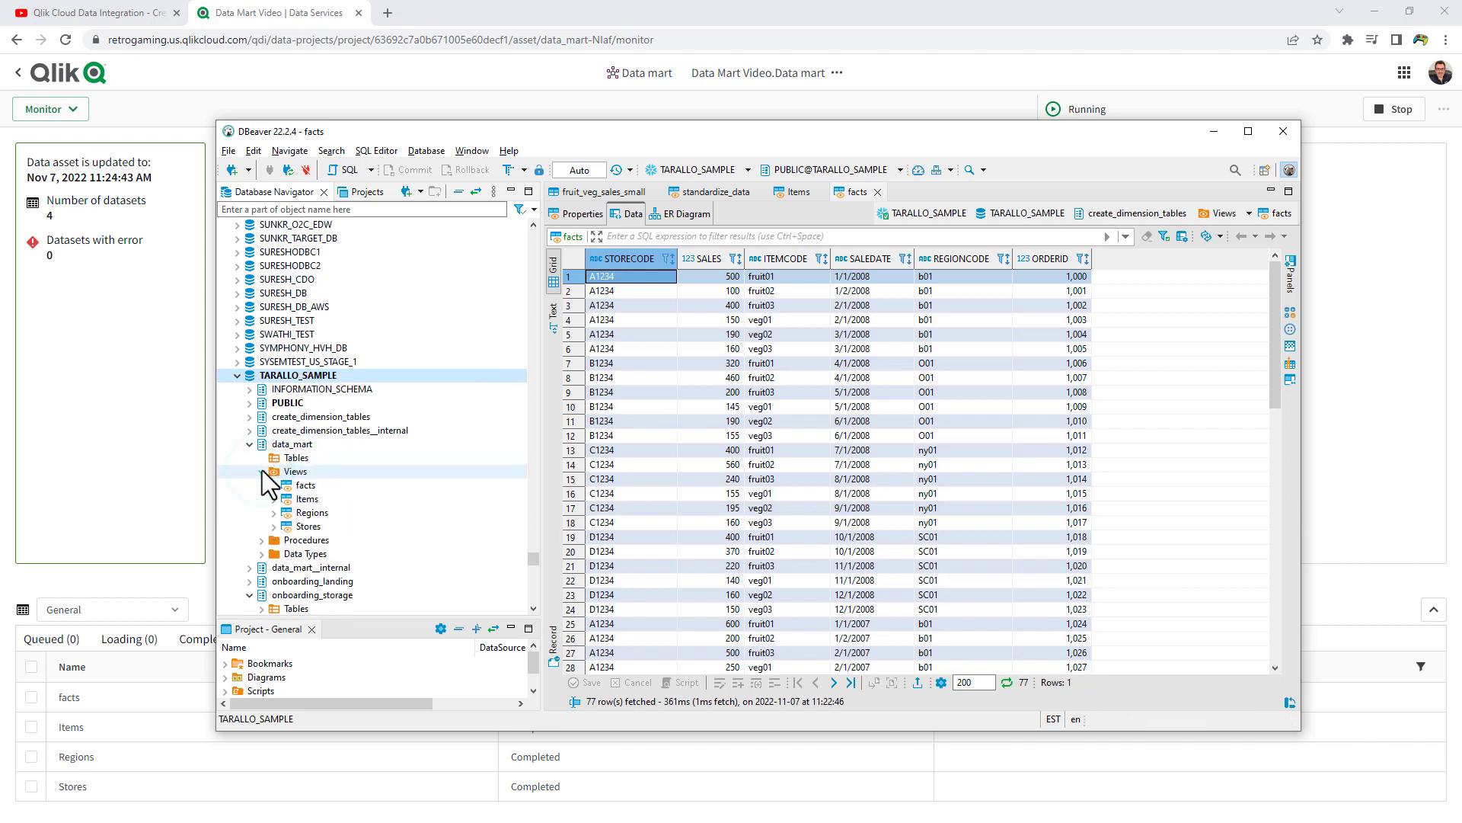
{"action": "left_click", "coordinate": [305, 485]}
{"action": "right_click", "coordinate": [307, 485]}
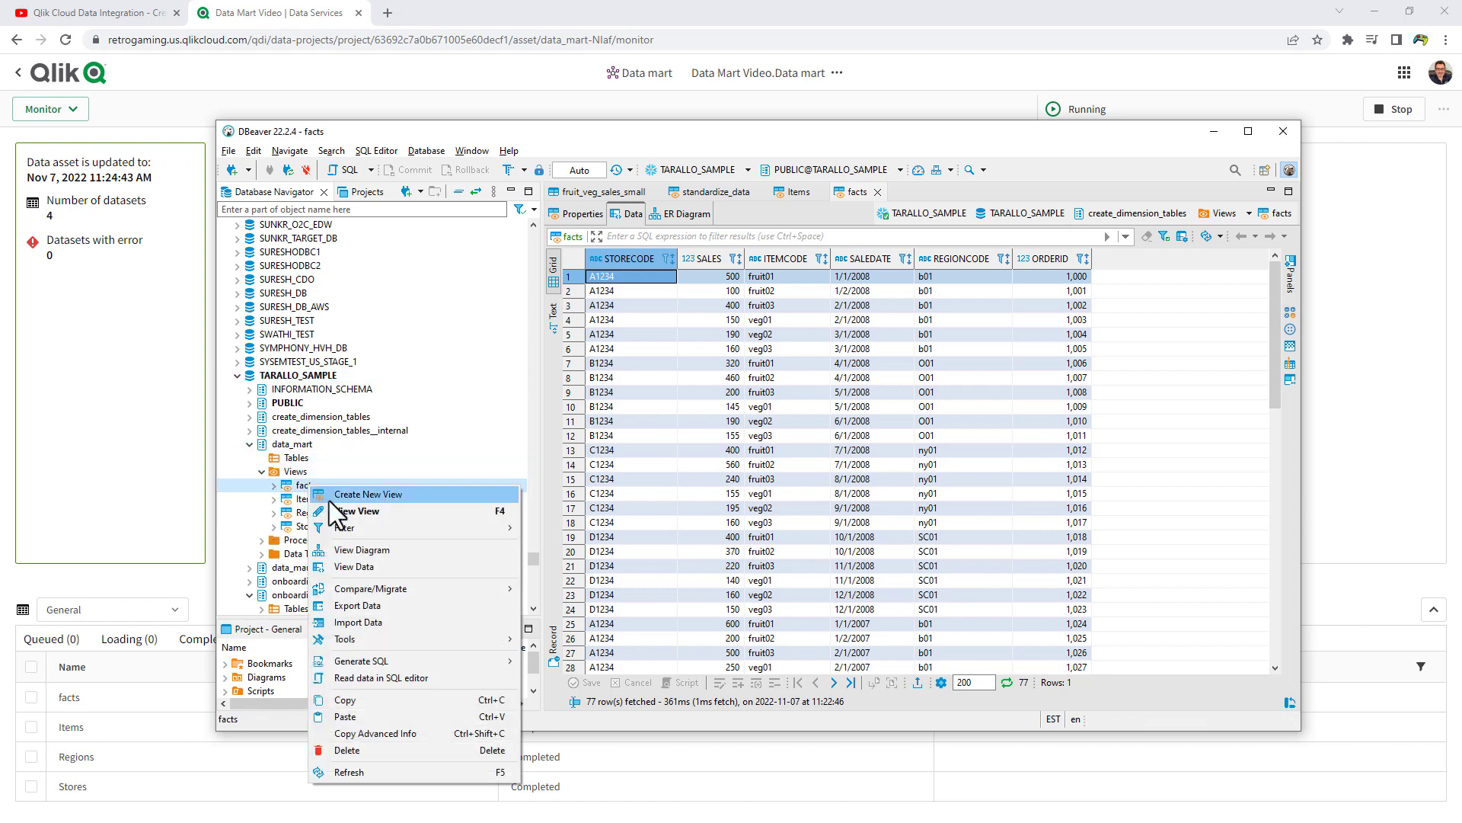
{"action": "left_click", "coordinate": [366, 553]}
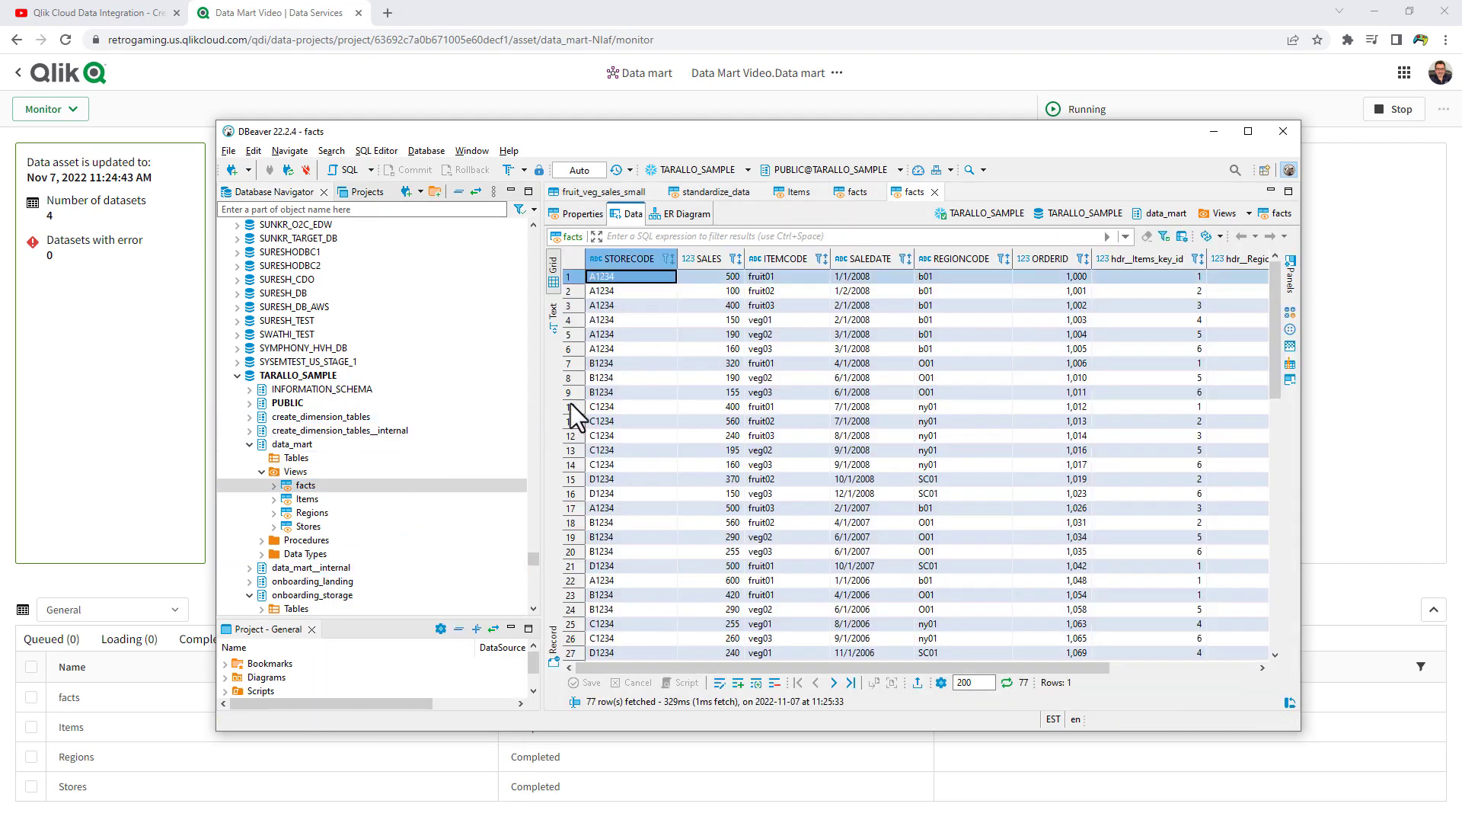
{"action": "left_click", "coordinate": [1249, 130]}
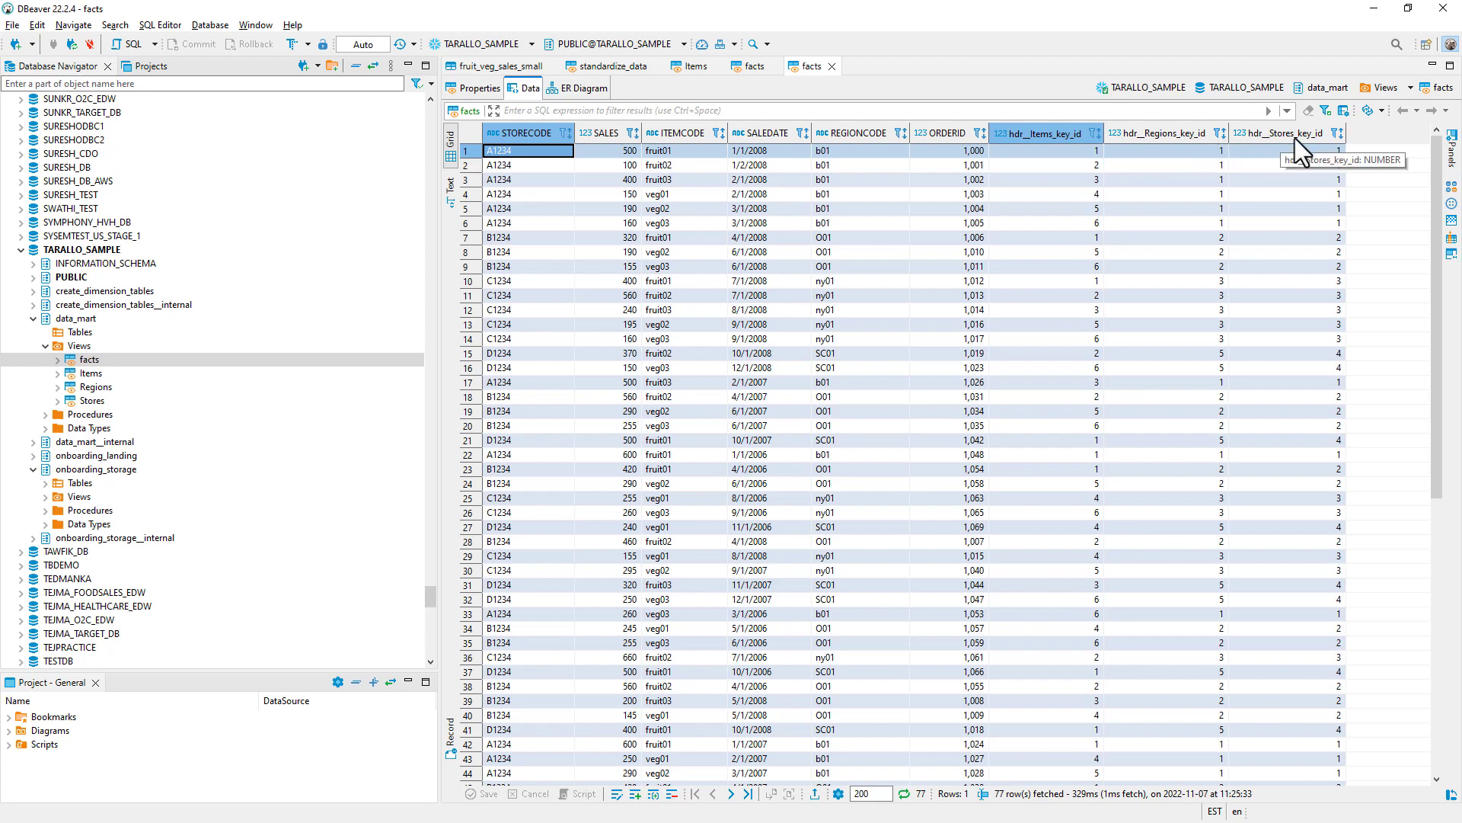
Step: View the data of the Items, Regions and Stores views in the data_mart schema
{"action": "right_click", "coordinate": [90, 371]}
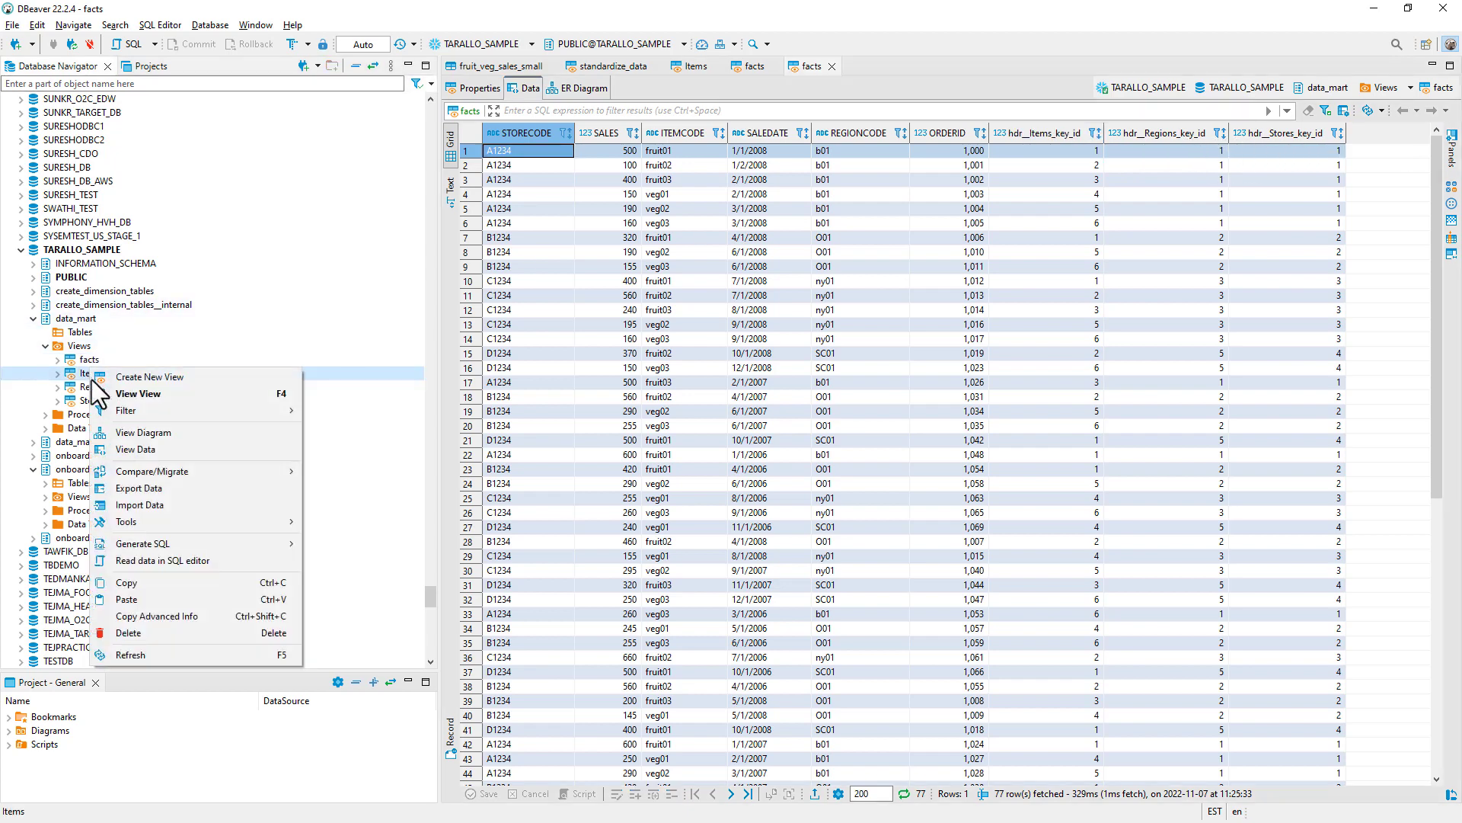
{"action": "left_click", "coordinate": [129, 447]}
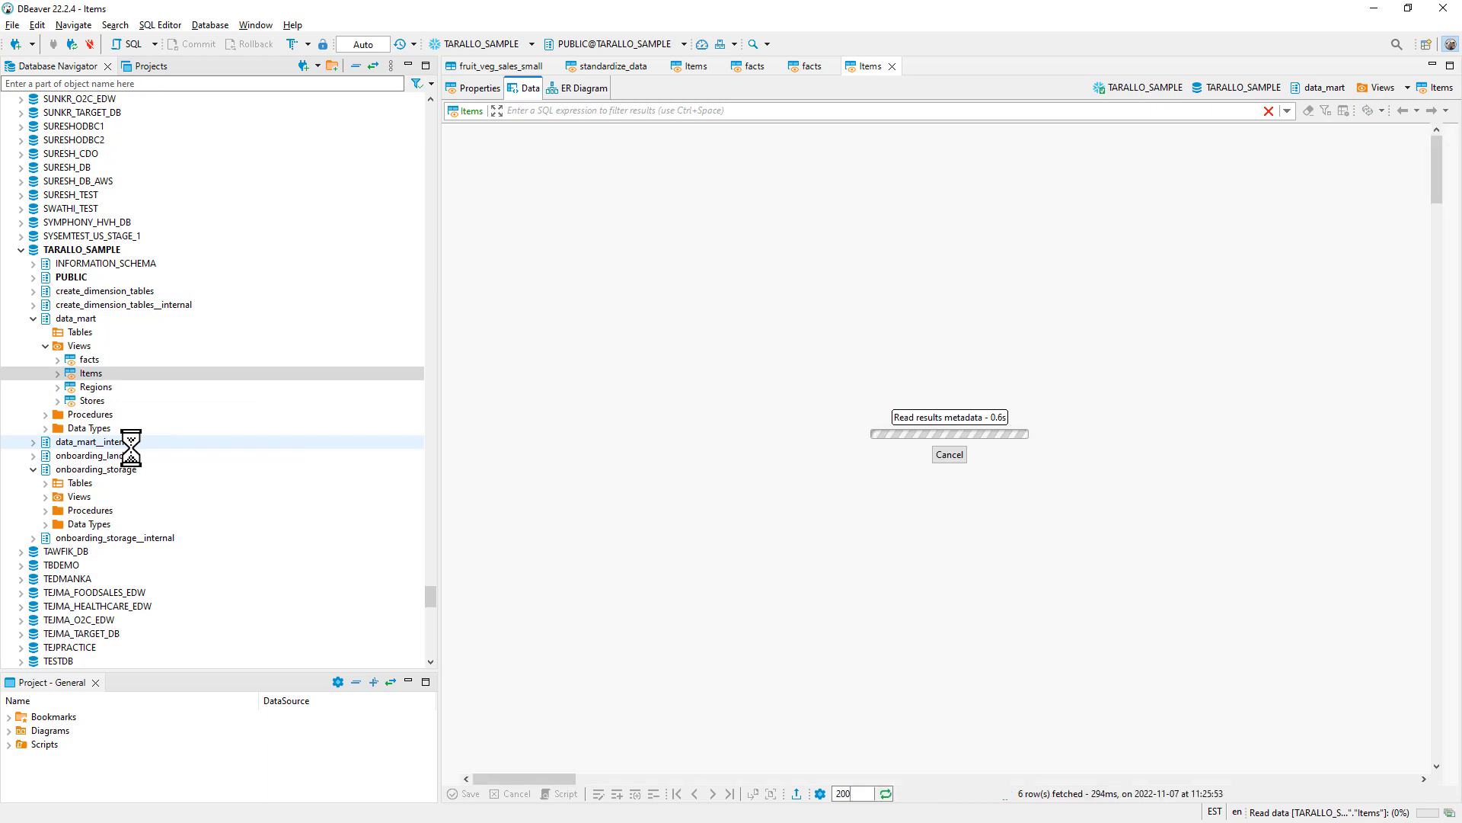
{"action": "right_click", "coordinate": [90, 387]}
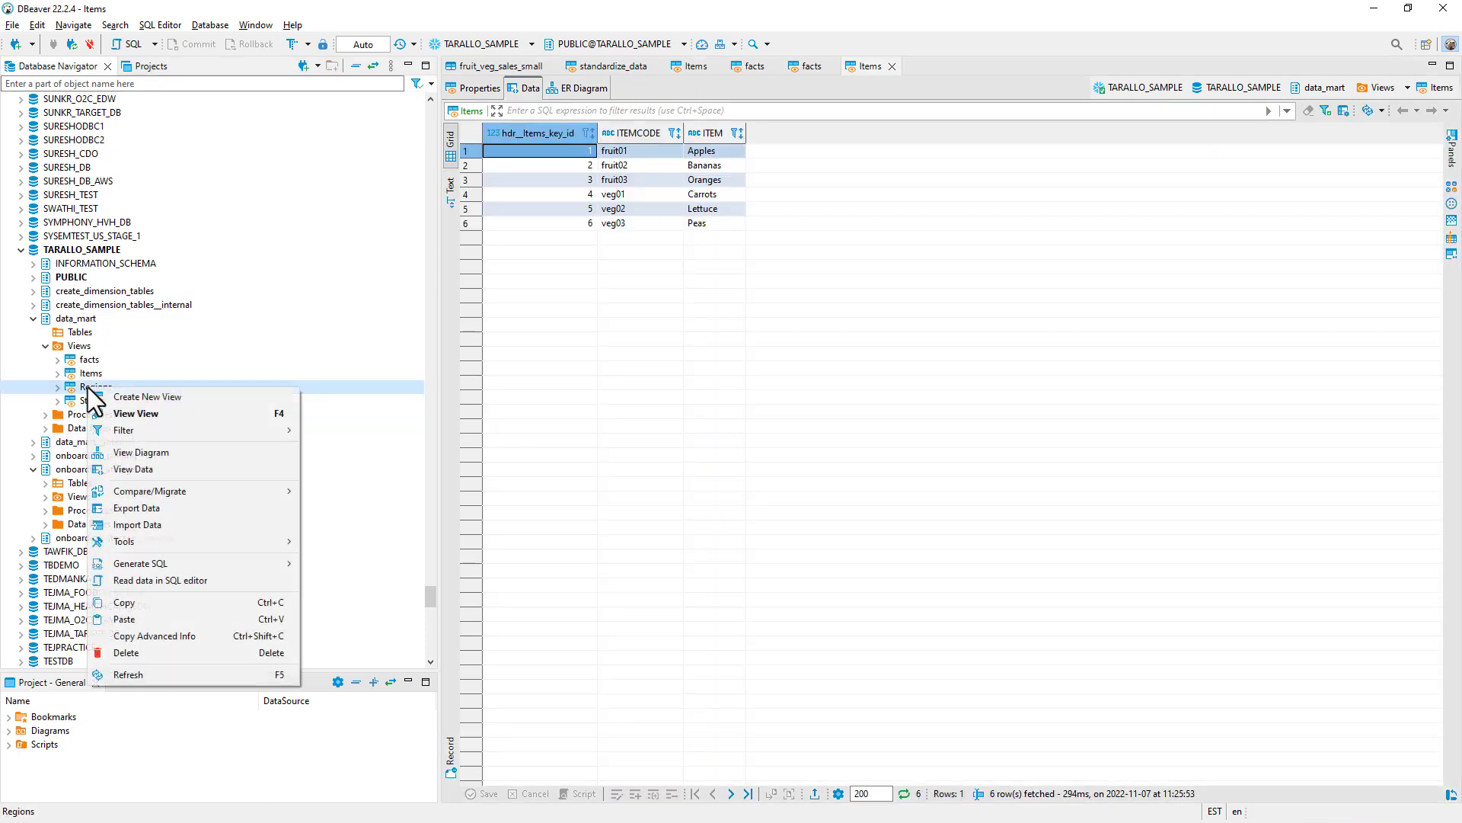
{"action": "left_click", "coordinate": [140, 468]}
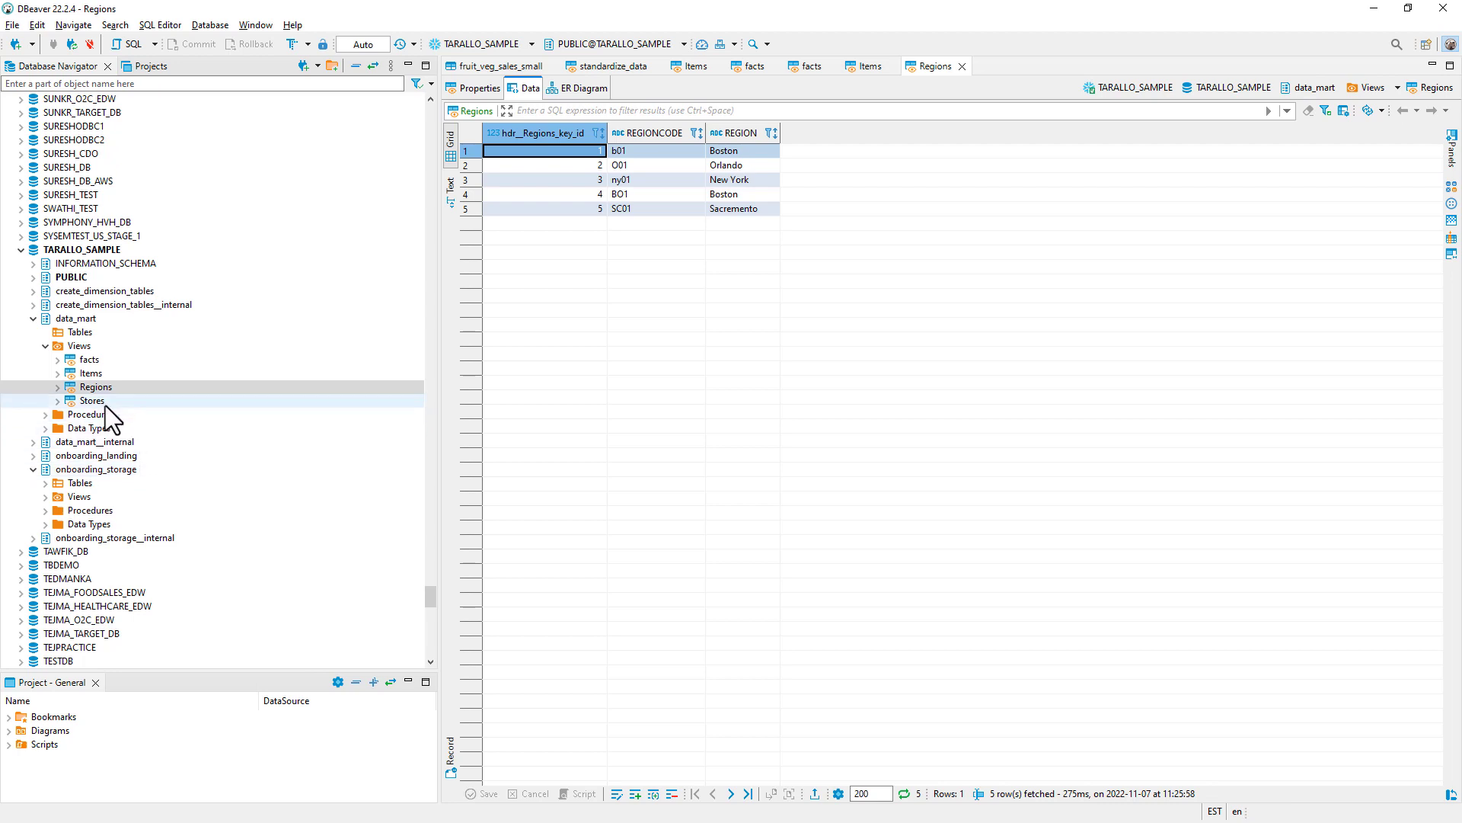
{"action": "right_click", "coordinate": [102, 402]}
{"action": "left_click", "coordinate": [134, 479]}
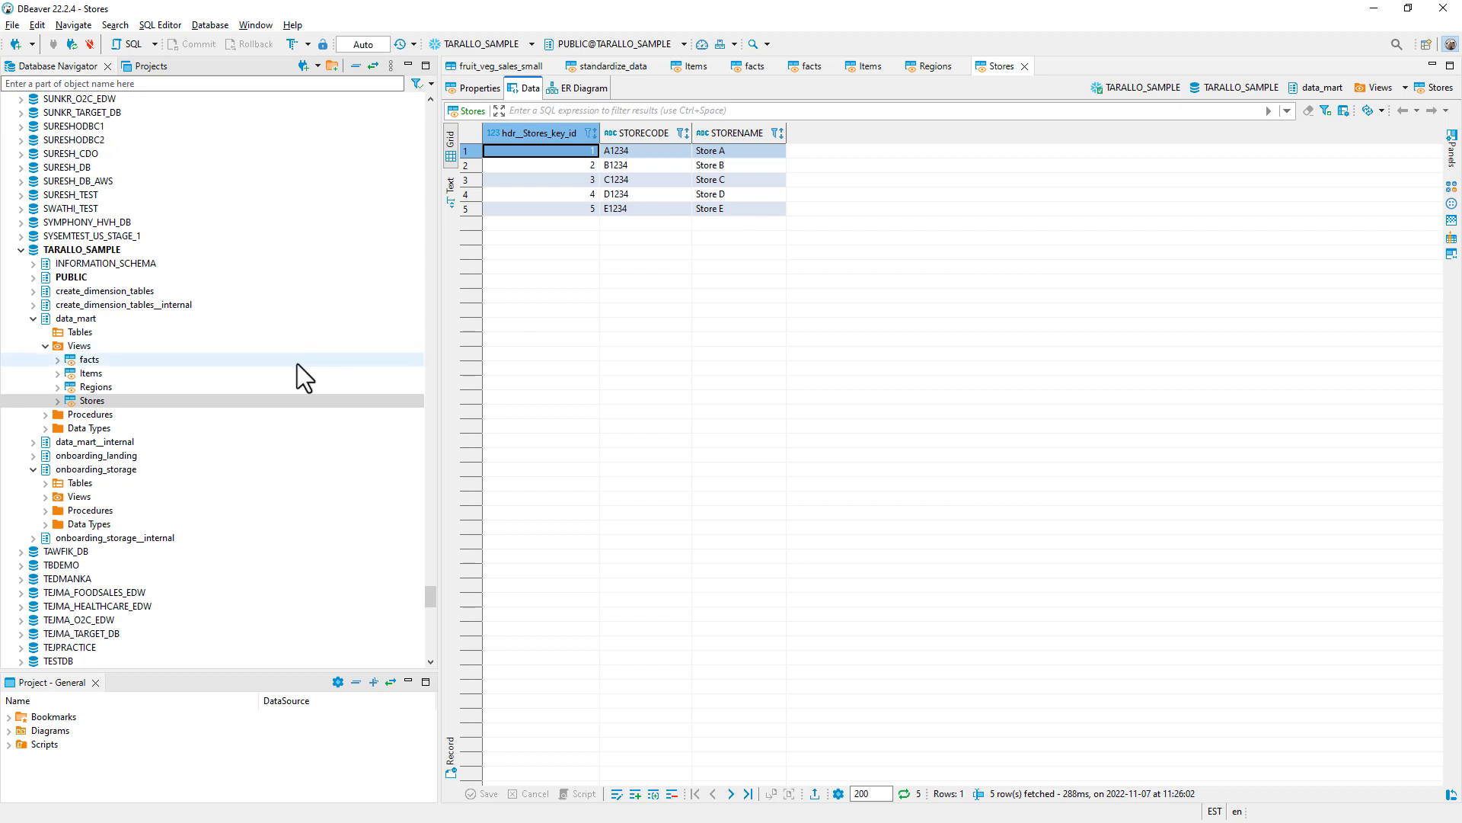
Step: Review the data of the Regions view and the Items view in the data_mart schema again
{"action": "right_click", "coordinate": [106, 387]}
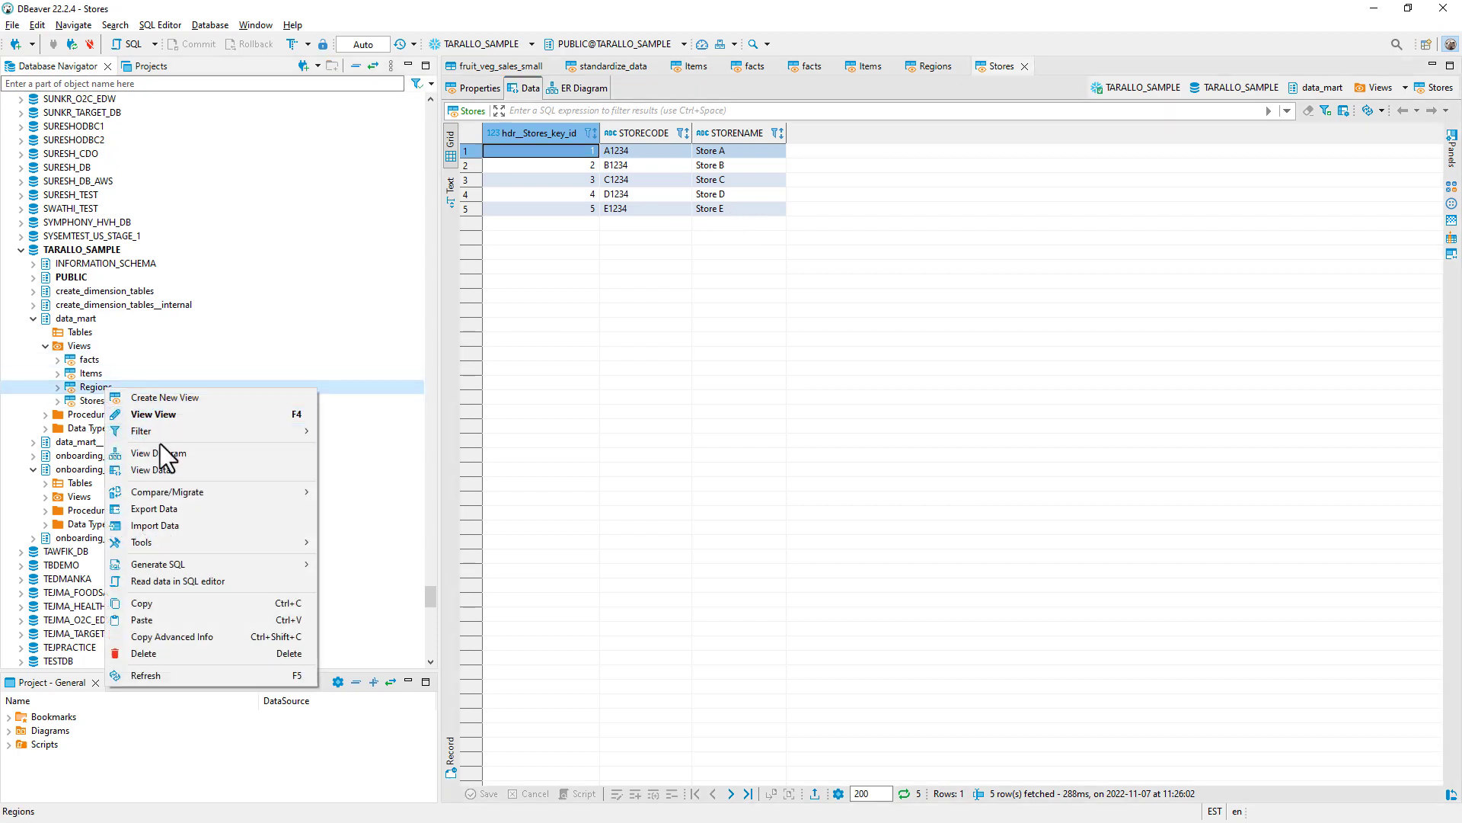
{"action": "left_click", "coordinate": [176, 469]}
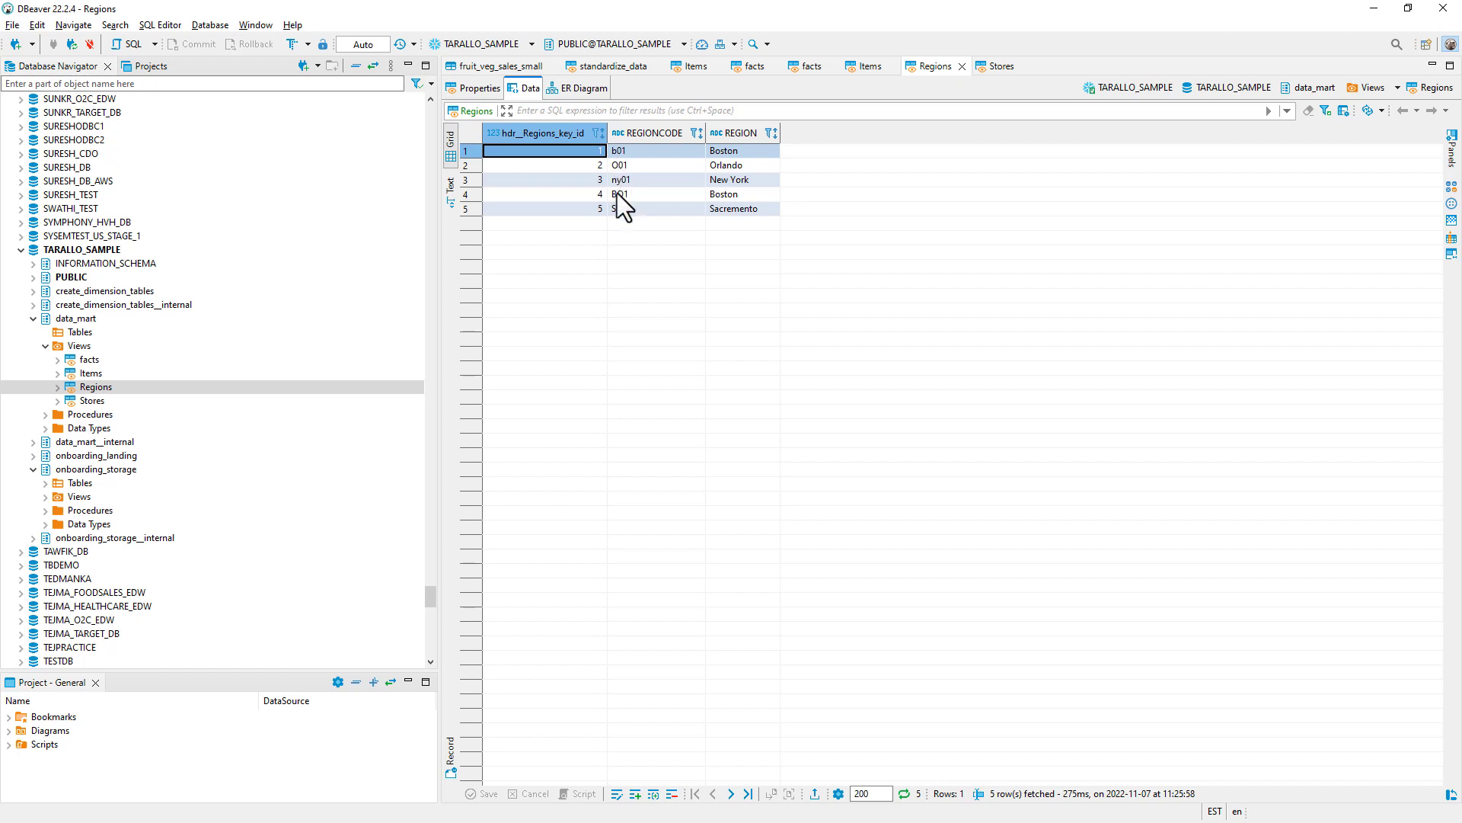
{"action": "right_click", "coordinate": [84, 373]}
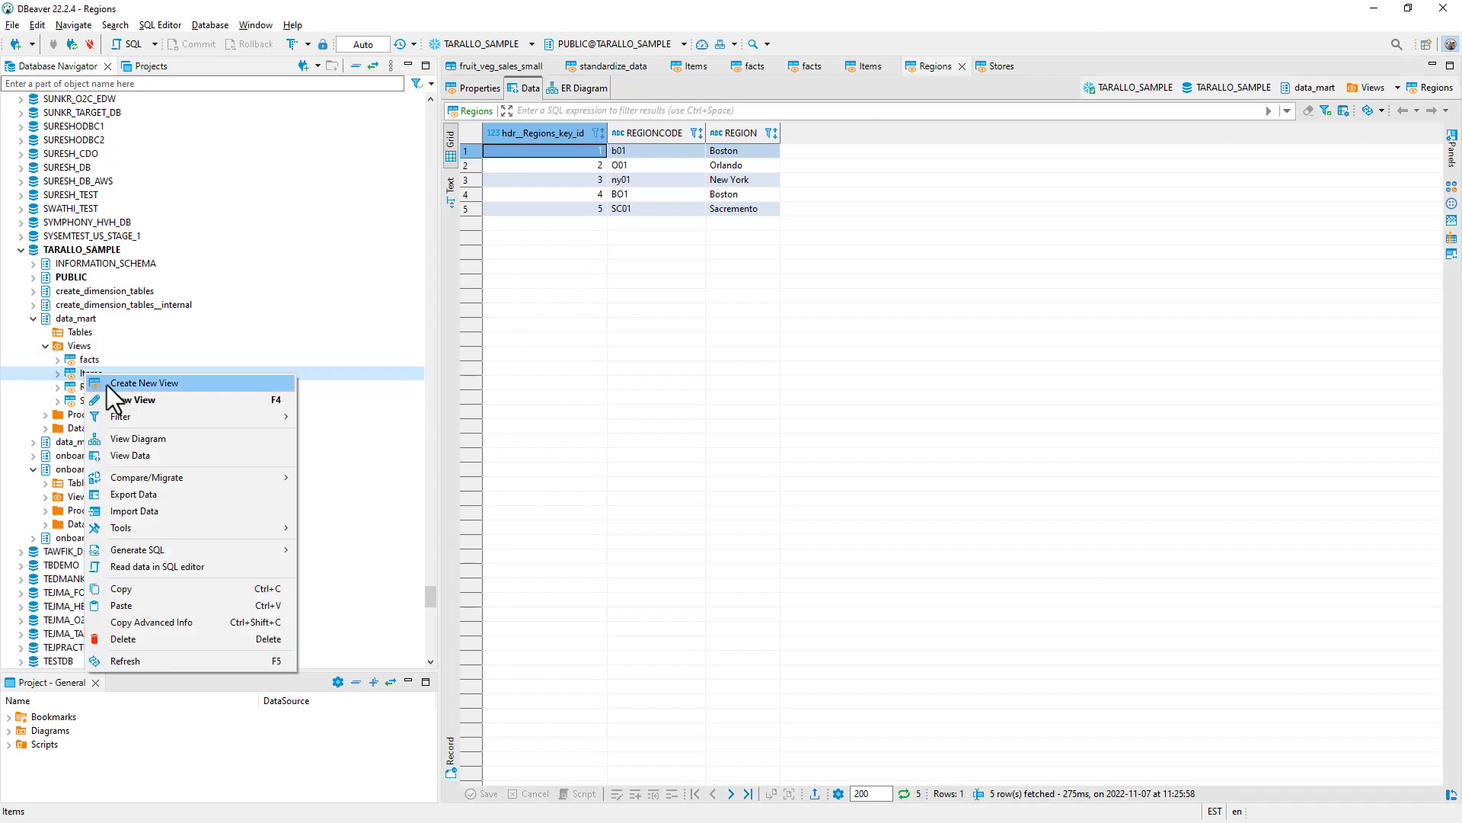
{"action": "left_click", "coordinate": [150, 453]}
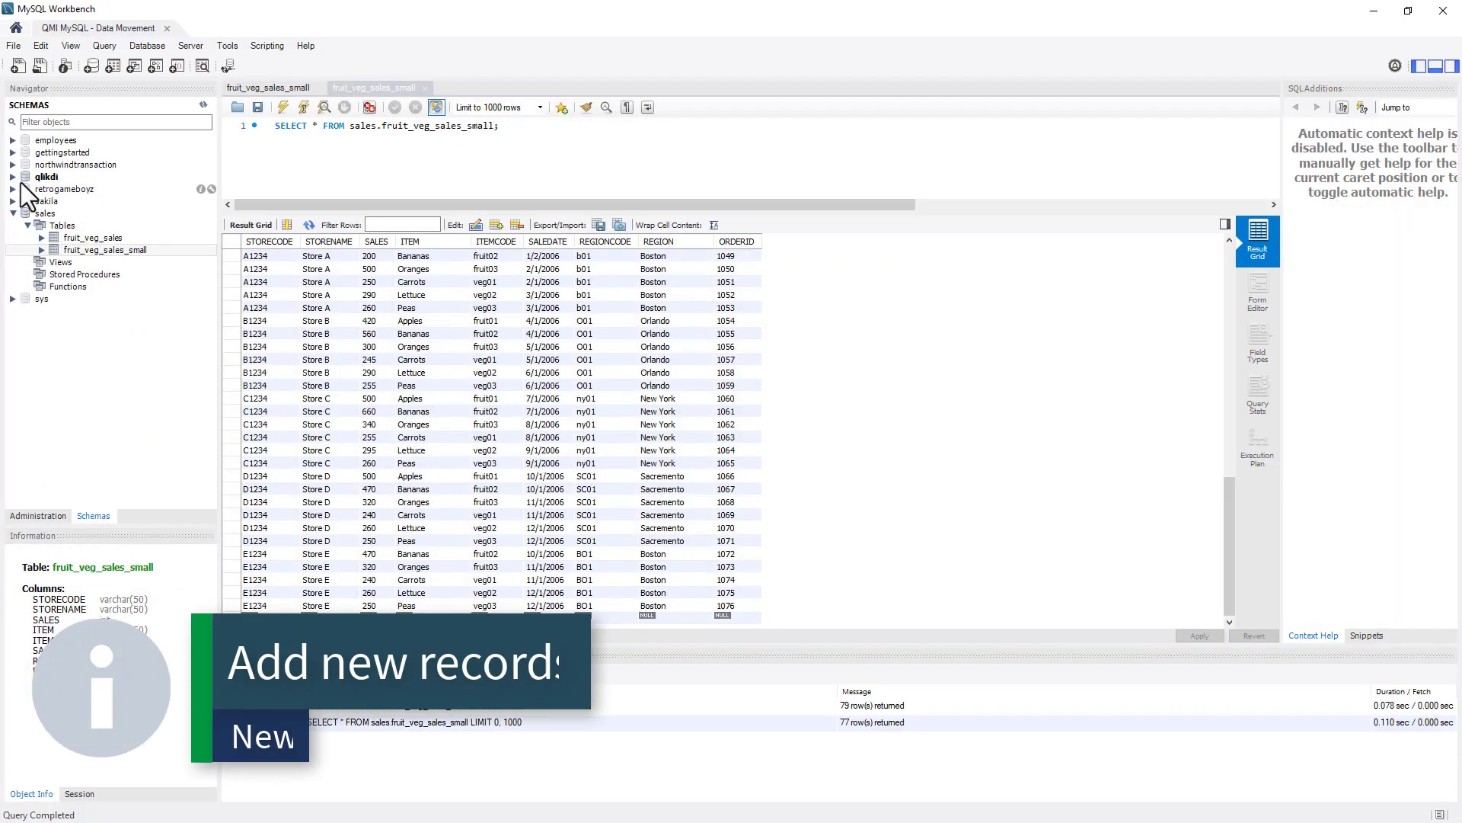
Step: In MySQL Workbench, review and execute the two INSERT statements adding Store F orders 1077 (Cherries, Texas) and 1078 (Cucumbers, Pennsylvania) to fruit_veg_sales_small
{"action": "left_click", "coordinate": [272, 84]}
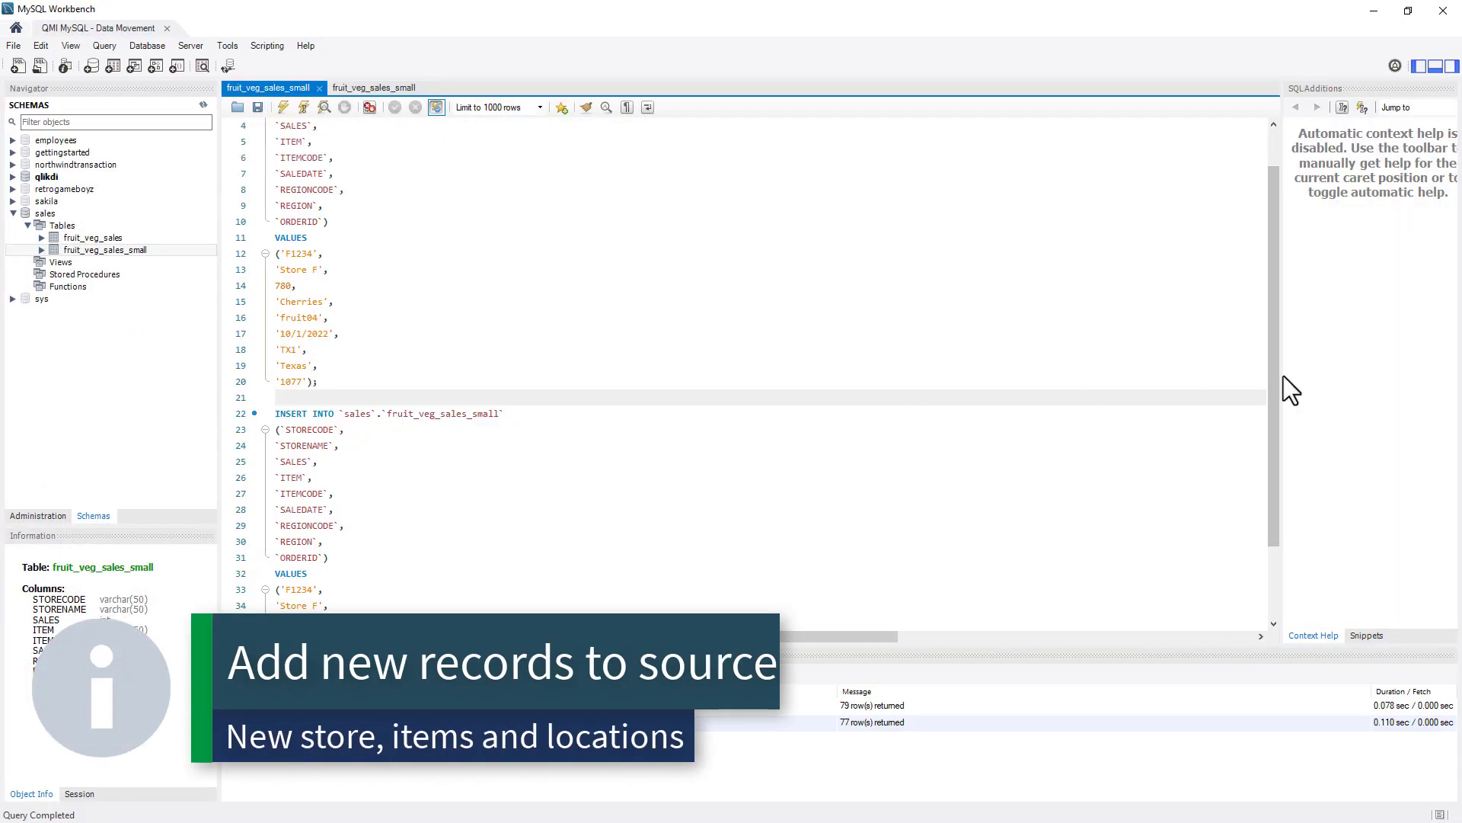
{"action": "left_click_drag", "start_coordinate": [1277, 373], "coordinate": [1278, 312]}
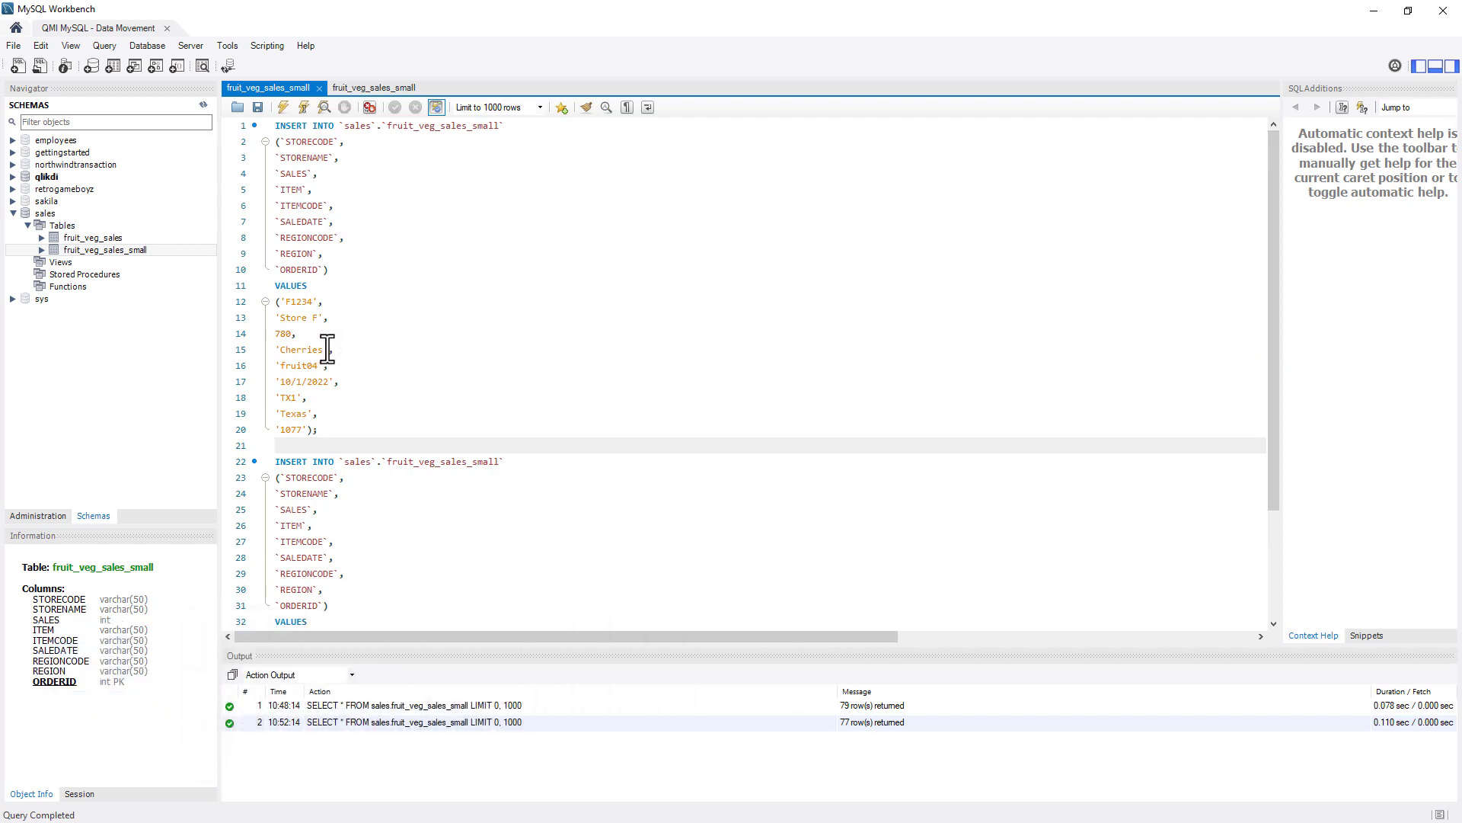
{"action": "scroll", "coordinate": [336, 366], "scroll_direction": "down", "scroll_amount": 1}
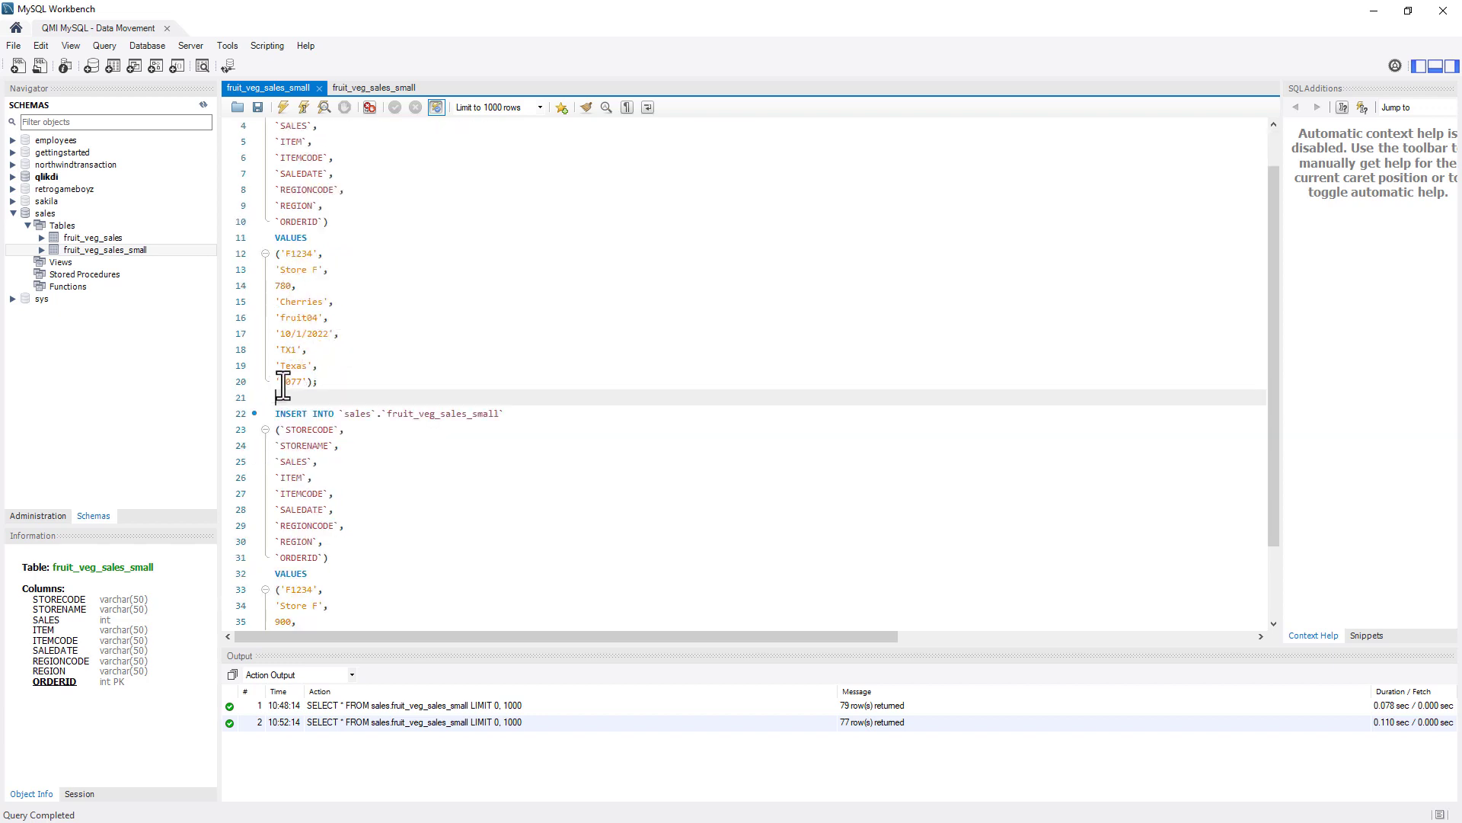
{"action": "scroll", "coordinate": [353, 496], "scroll_direction": "down", "scroll_amount": 2}
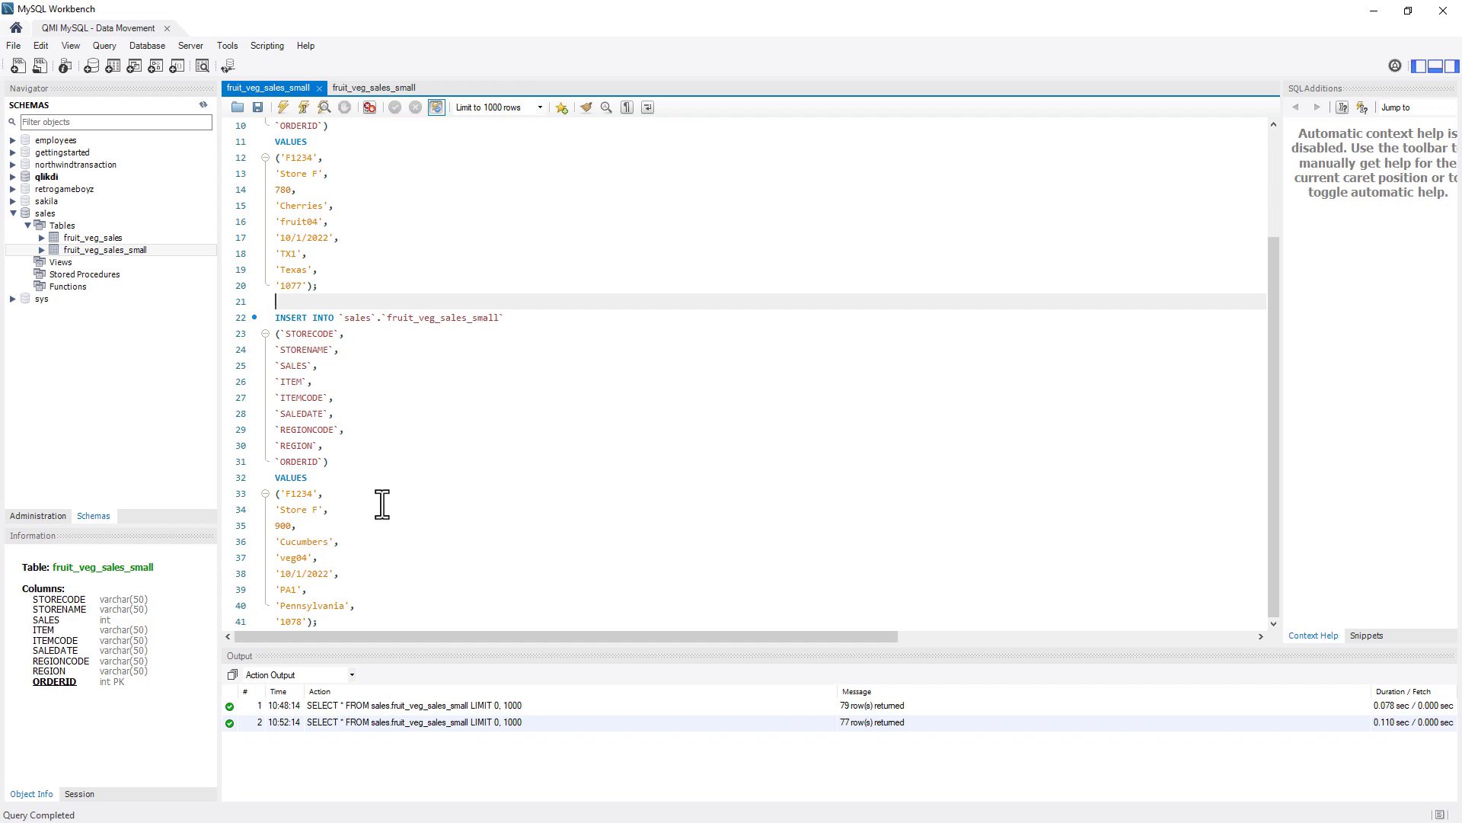
{"action": "scroll", "coordinate": [333, 548], "scroll_direction": "up", "scroll_amount": 1}
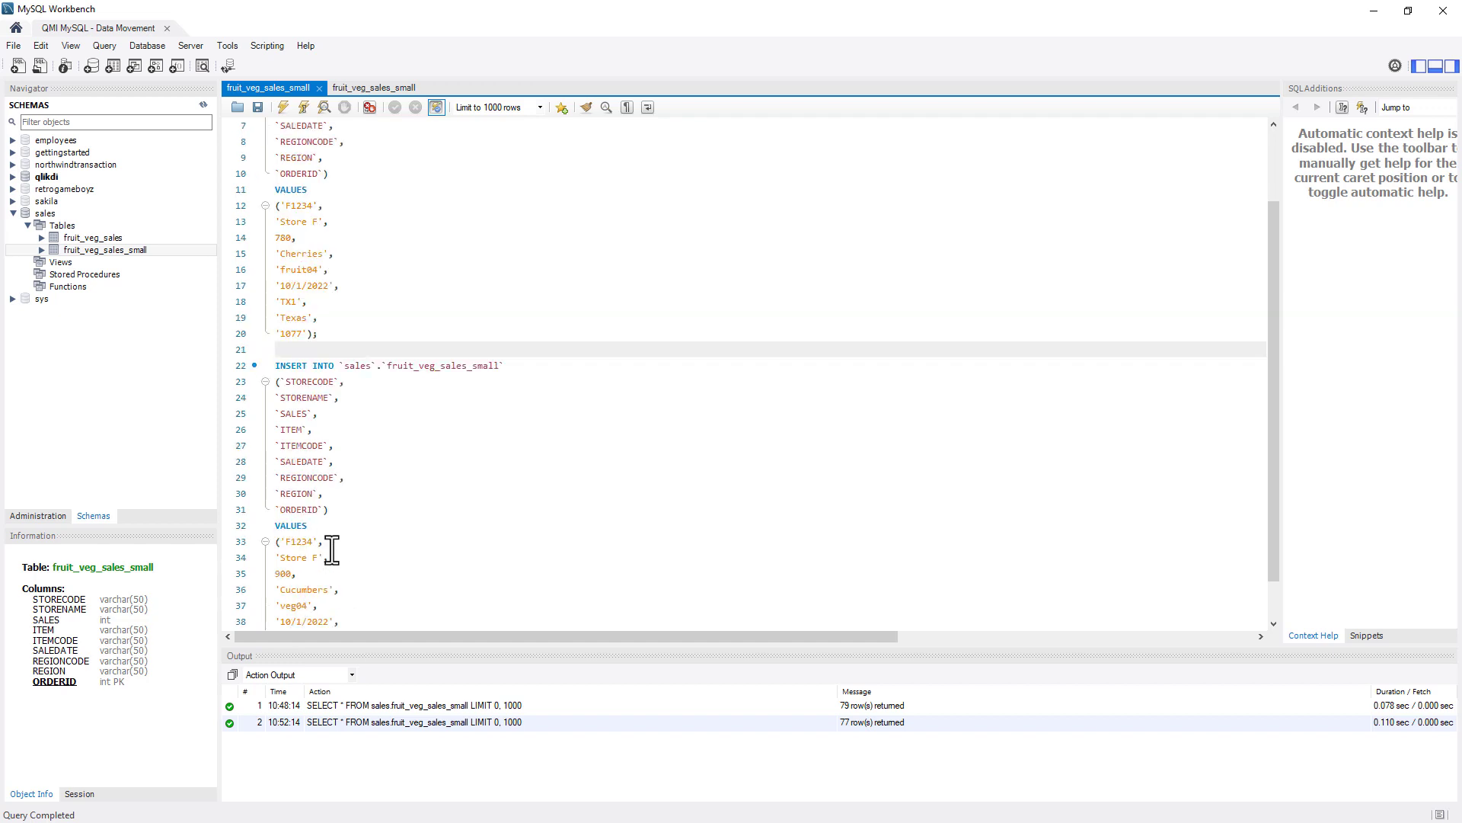
{"action": "scroll", "coordinate": [358, 502], "scroll_direction": "up", "scroll_amount": 1}
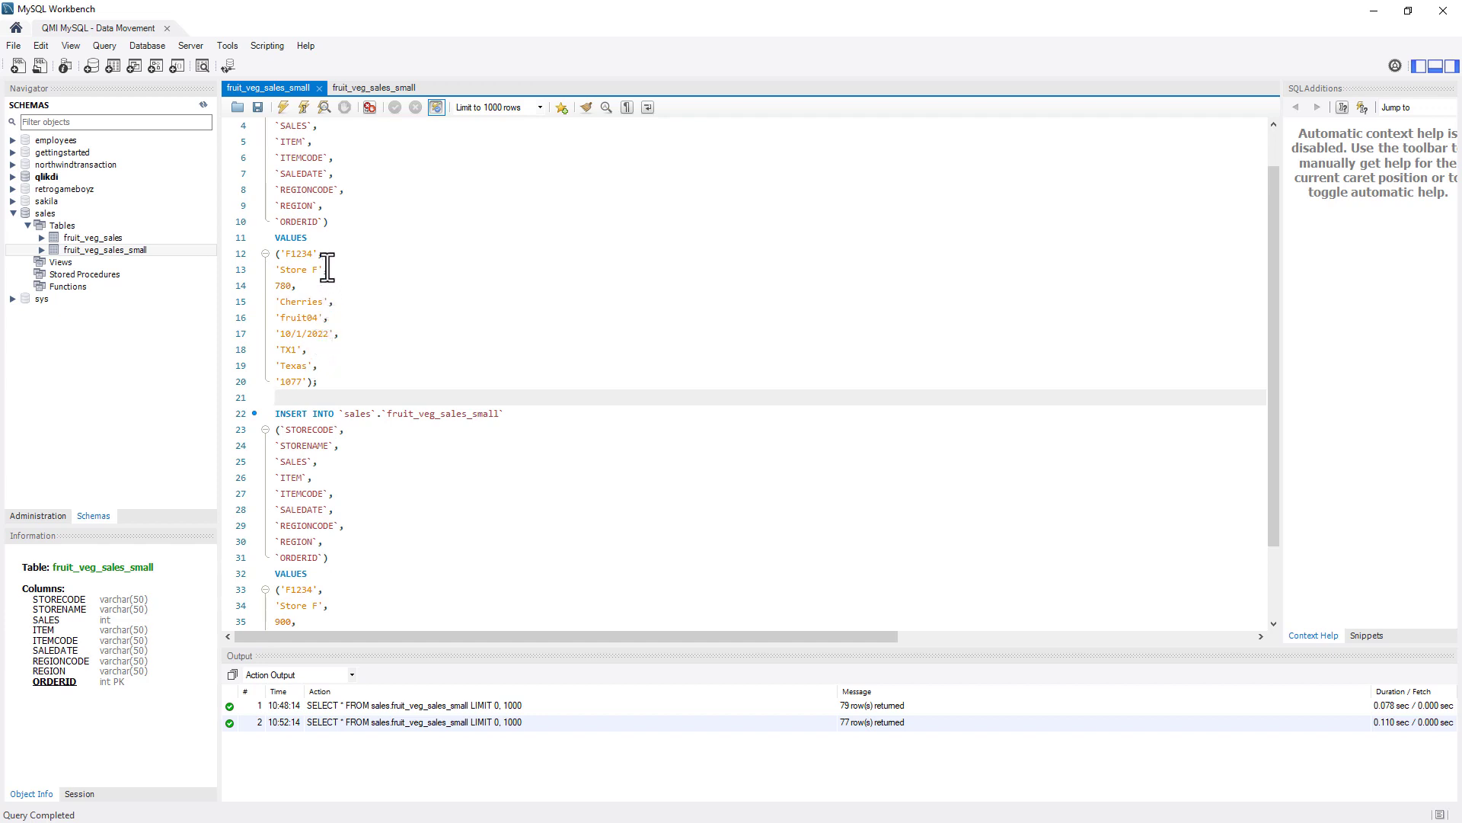
{"action": "left_click", "coordinate": [283, 109]}
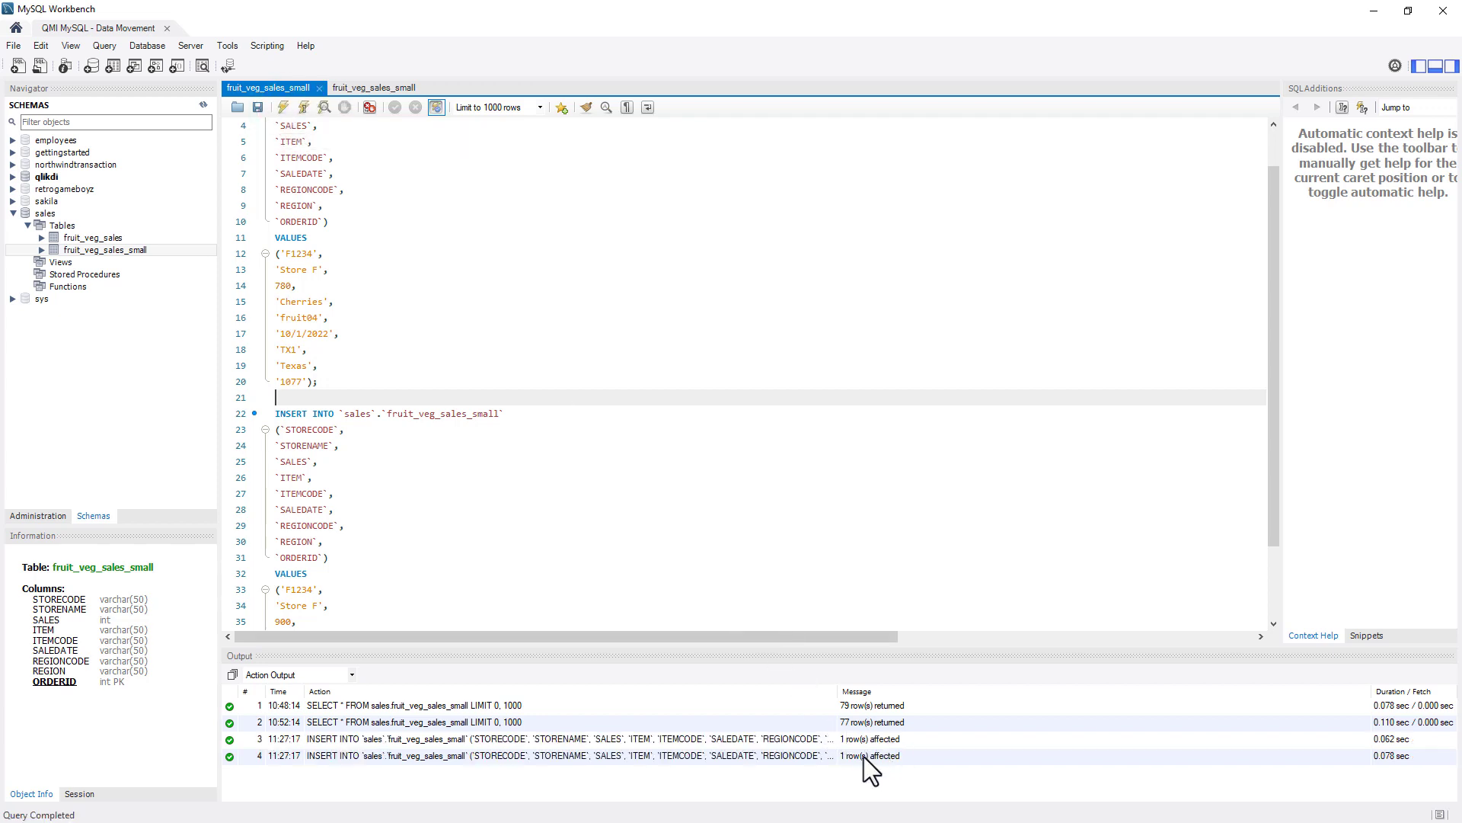
Step: Select the rows of the fruit_veg_sales_small source table and check the last records for the inserted orders
{"action": "right_click", "coordinate": [98, 249]}
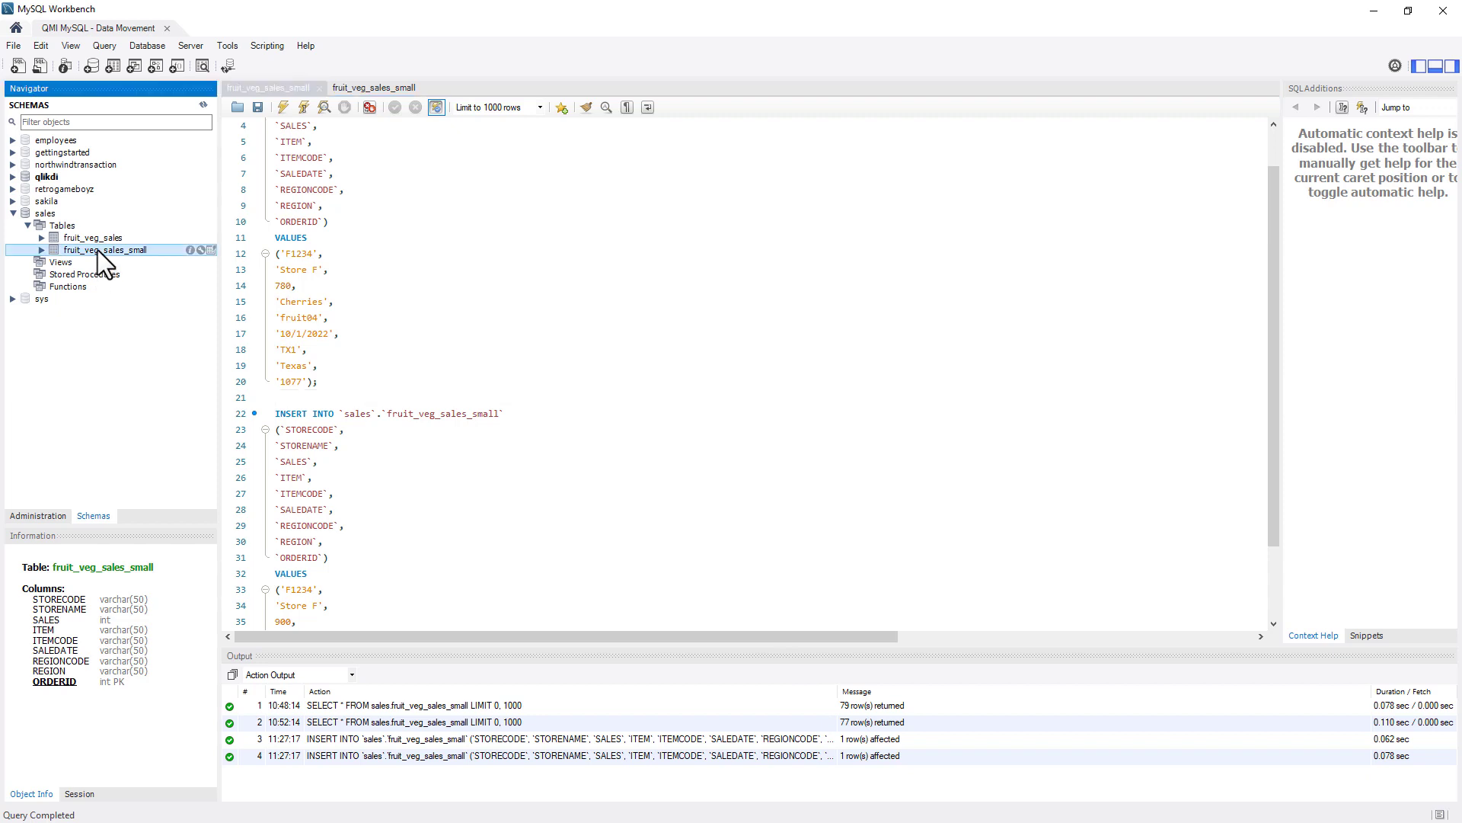
{"action": "left_click", "coordinate": [118, 260]}
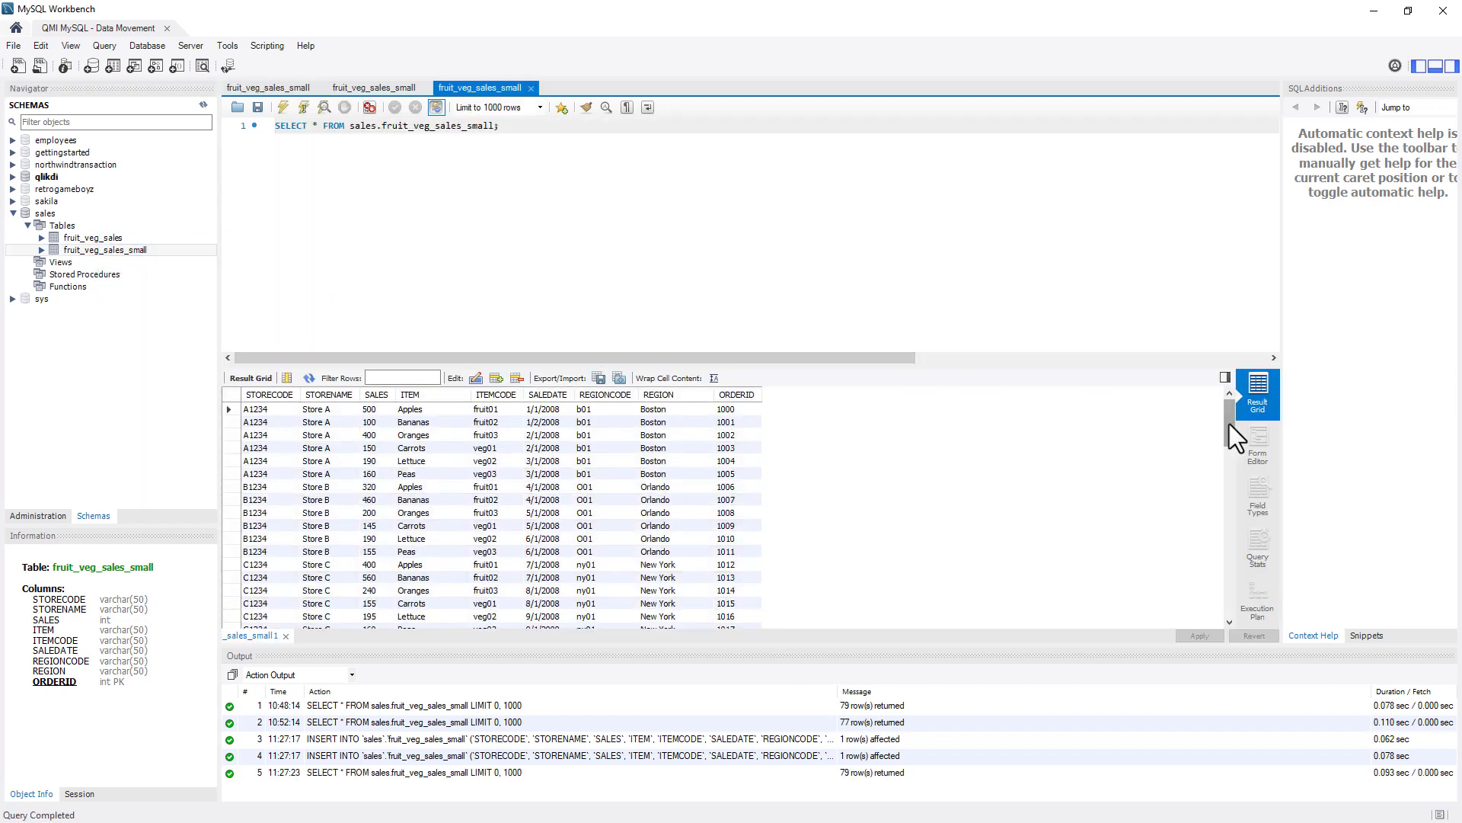
{"action": "left_click_drag", "start_coordinate": [1229, 423], "coordinate": [1233, 619]}
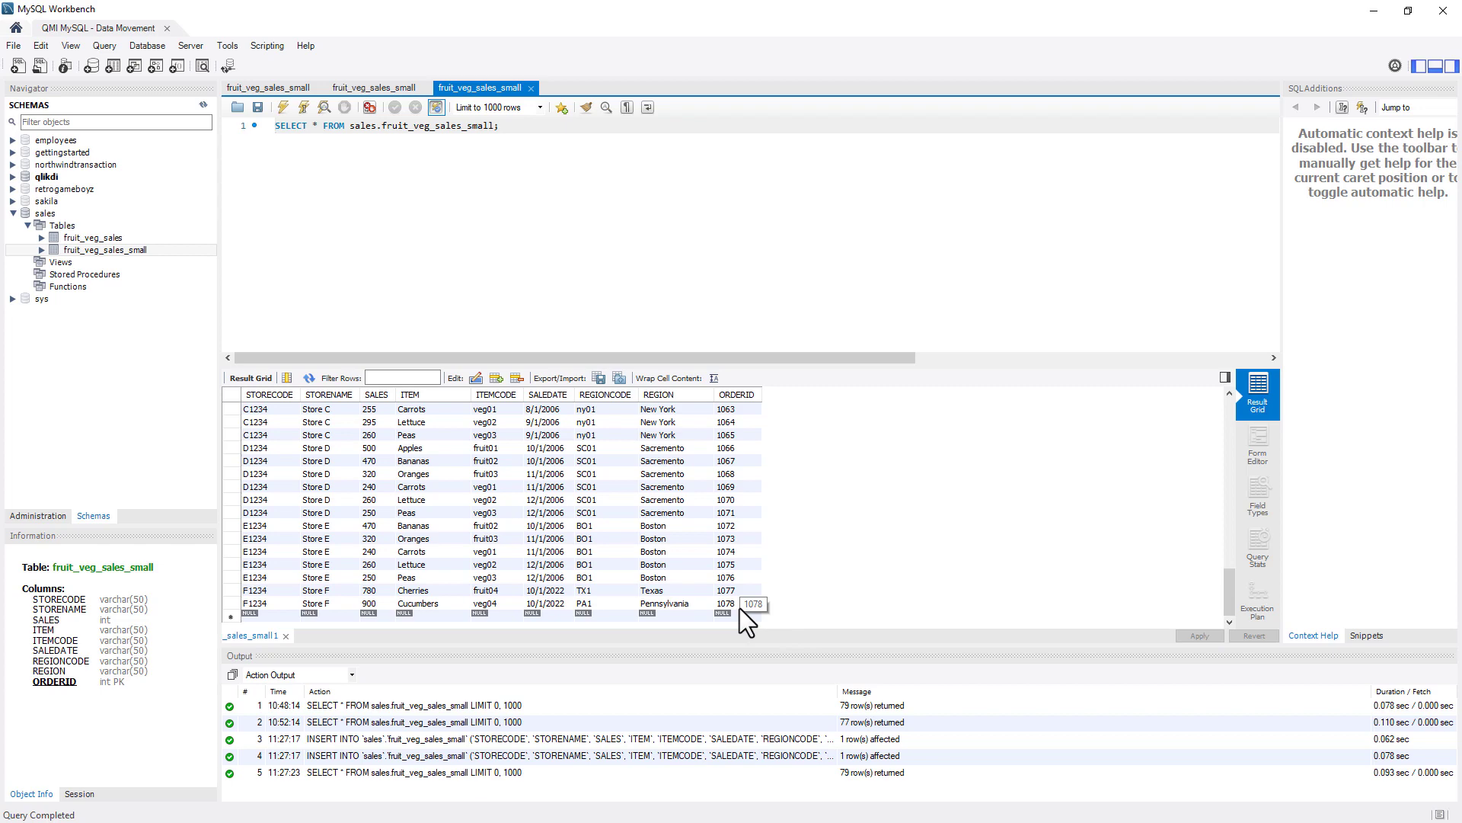
Step: Switch back to Qlik Cloud and show the CDC status of the Raw Data Landing Area in its monitor view
{"action": "left_click", "coordinate": [1369, 7]}
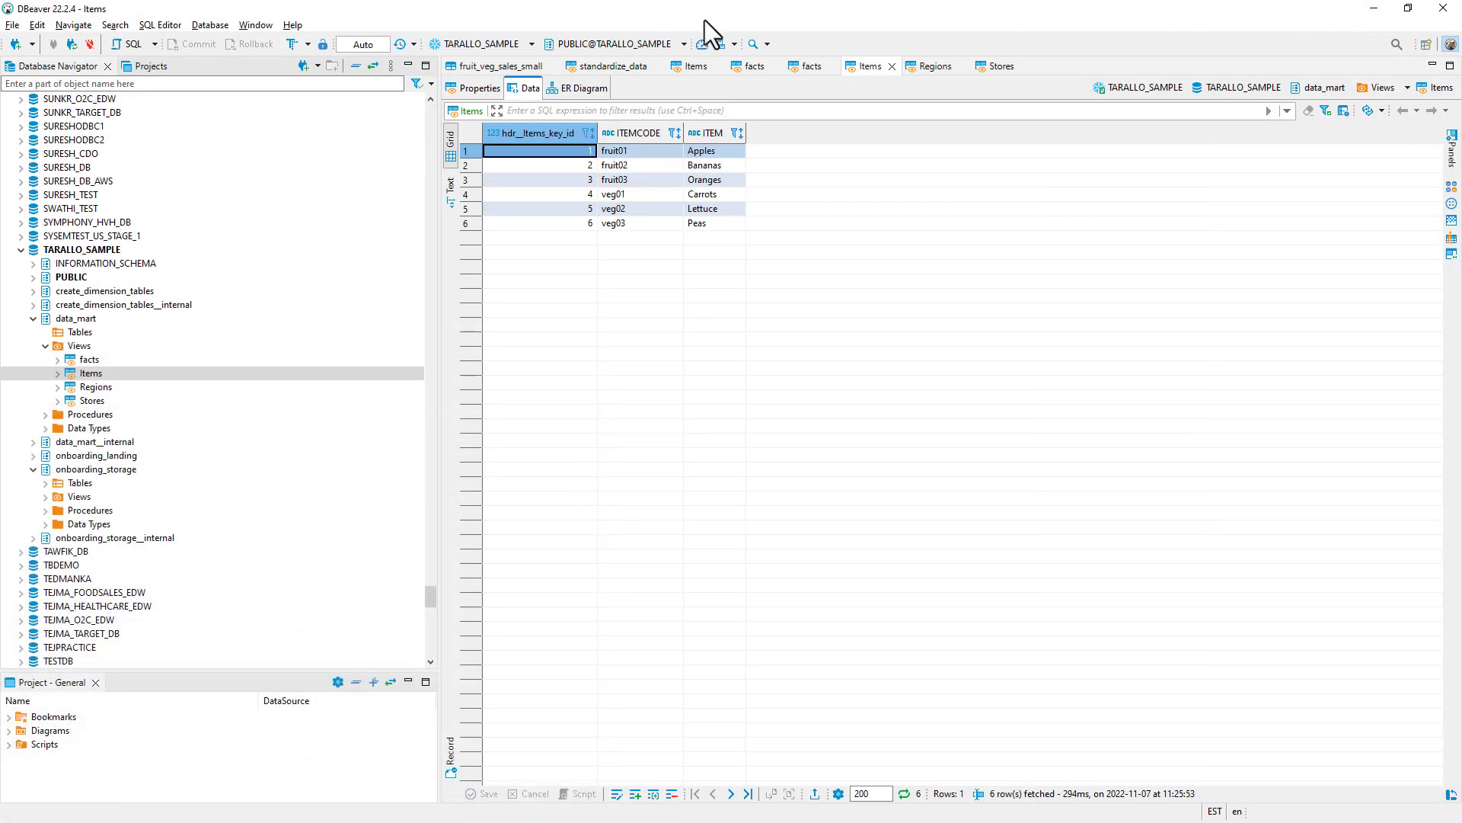
{"action": "left_click", "coordinate": [1371, 9]}
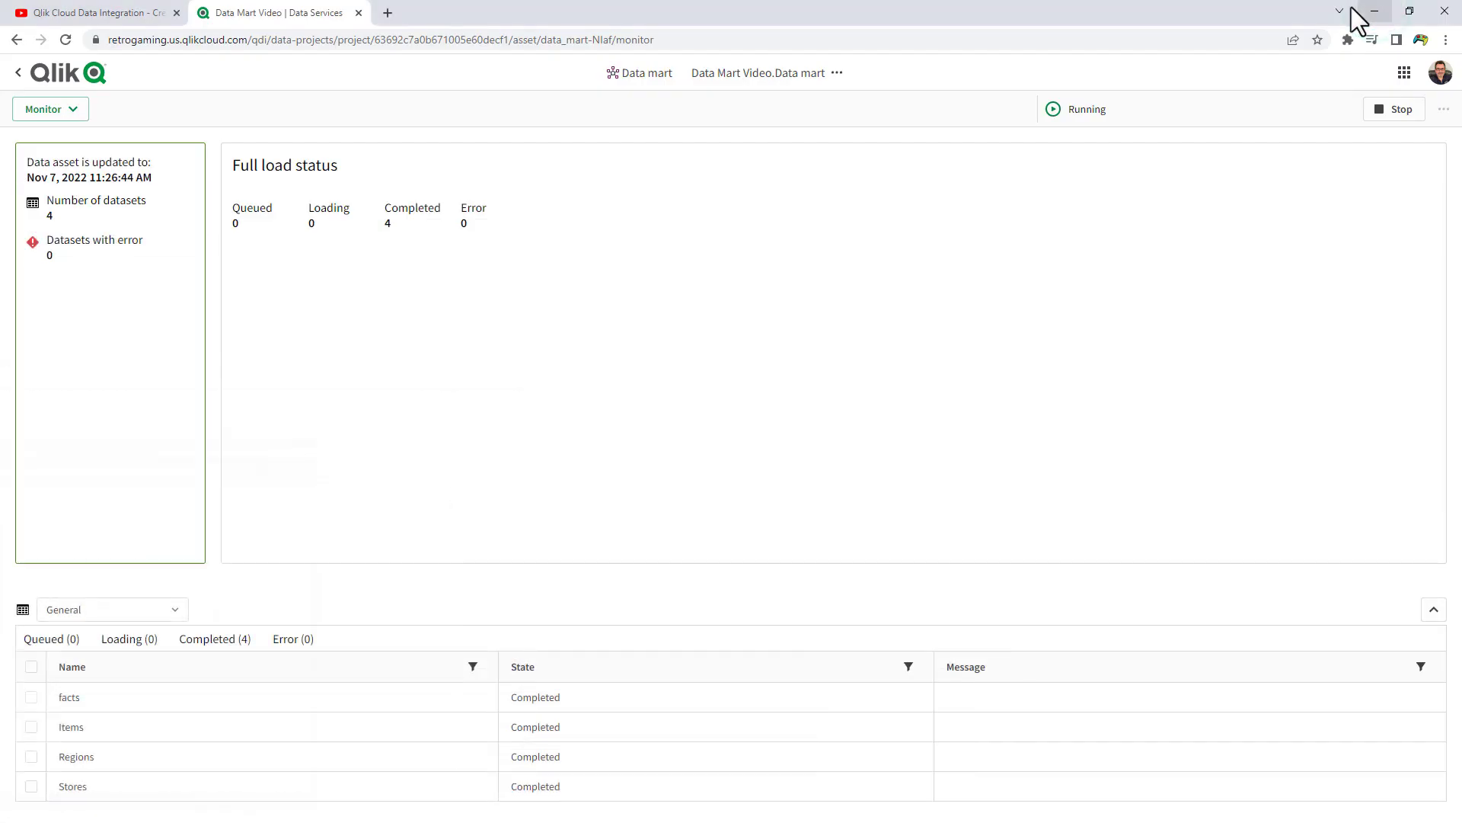
{"action": "left_click", "coordinate": [26, 74]}
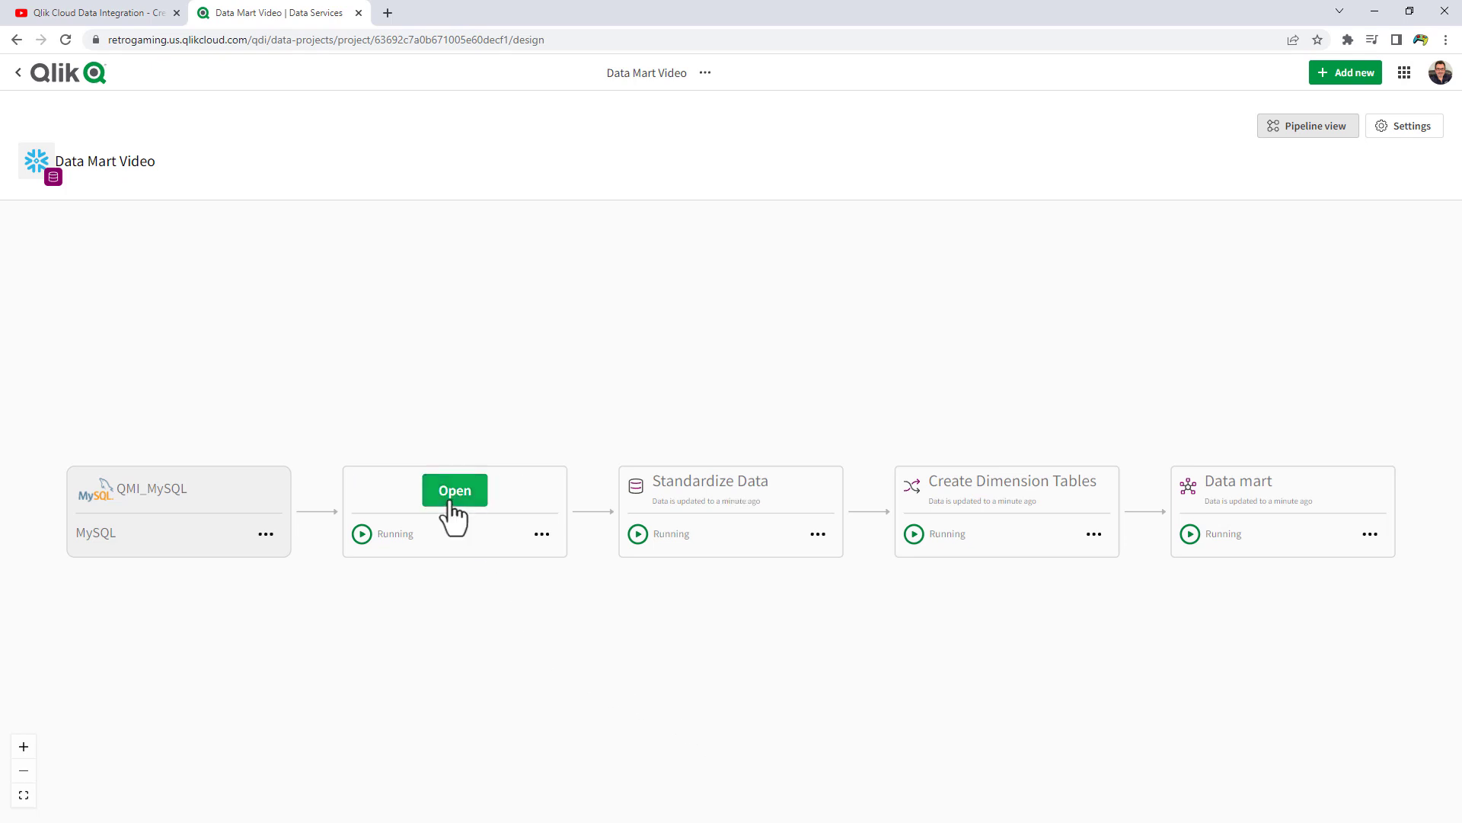
{"action": "left_click", "coordinate": [451, 495]}
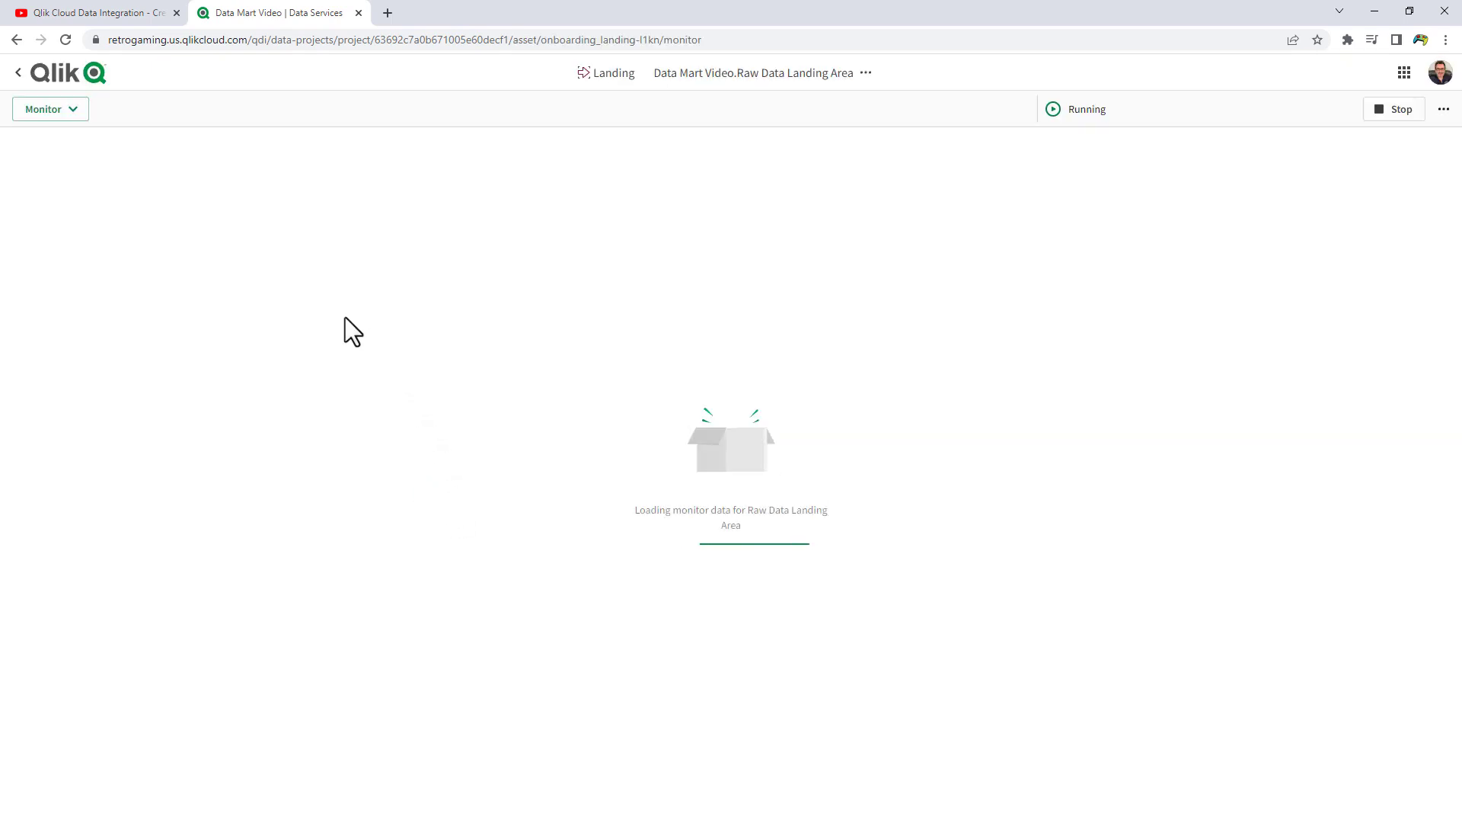
{"action": "left_click", "coordinate": [75, 112]}
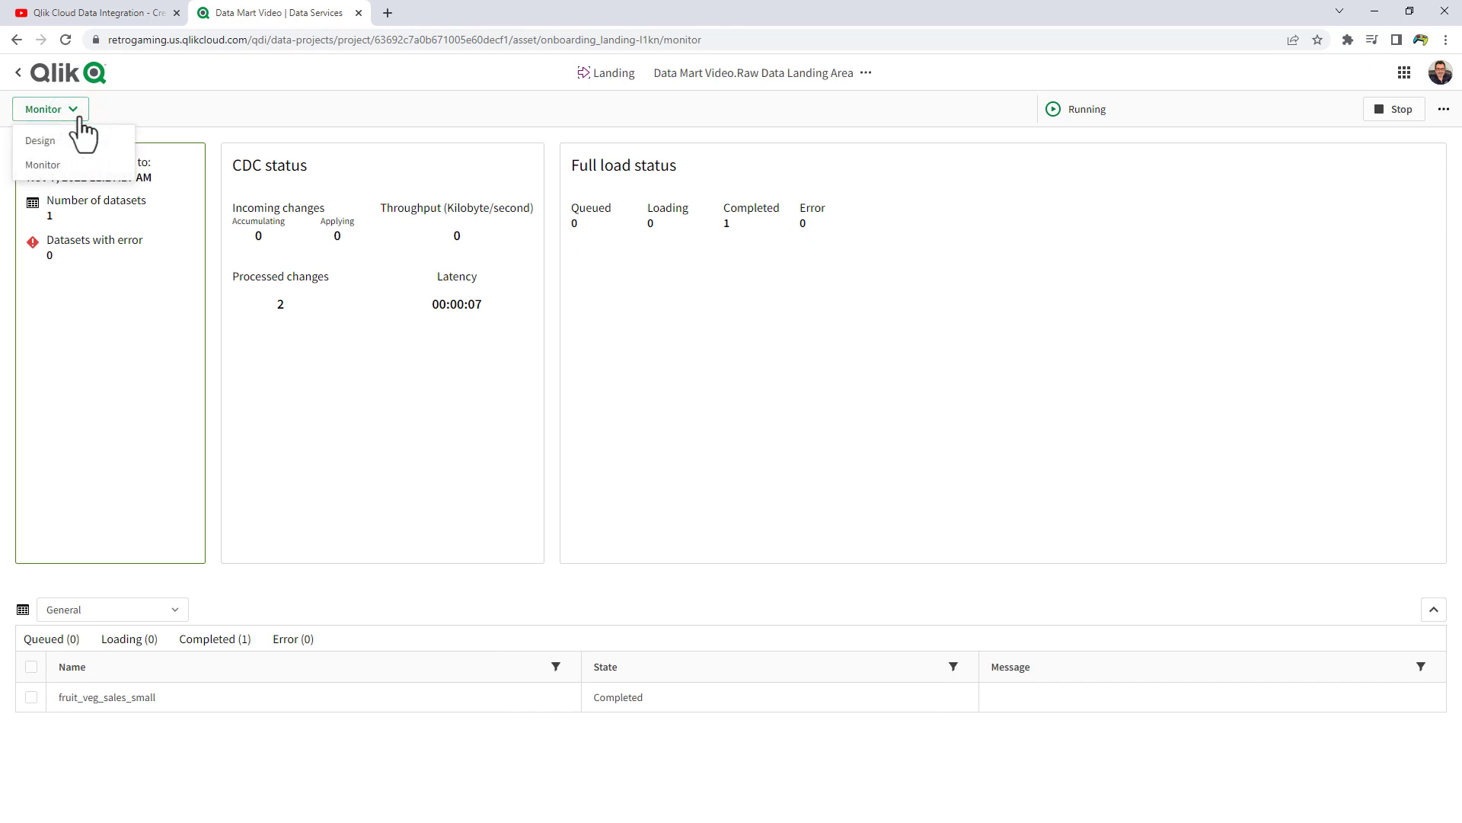
{"action": "left_click", "coordinate": [66, 166]}
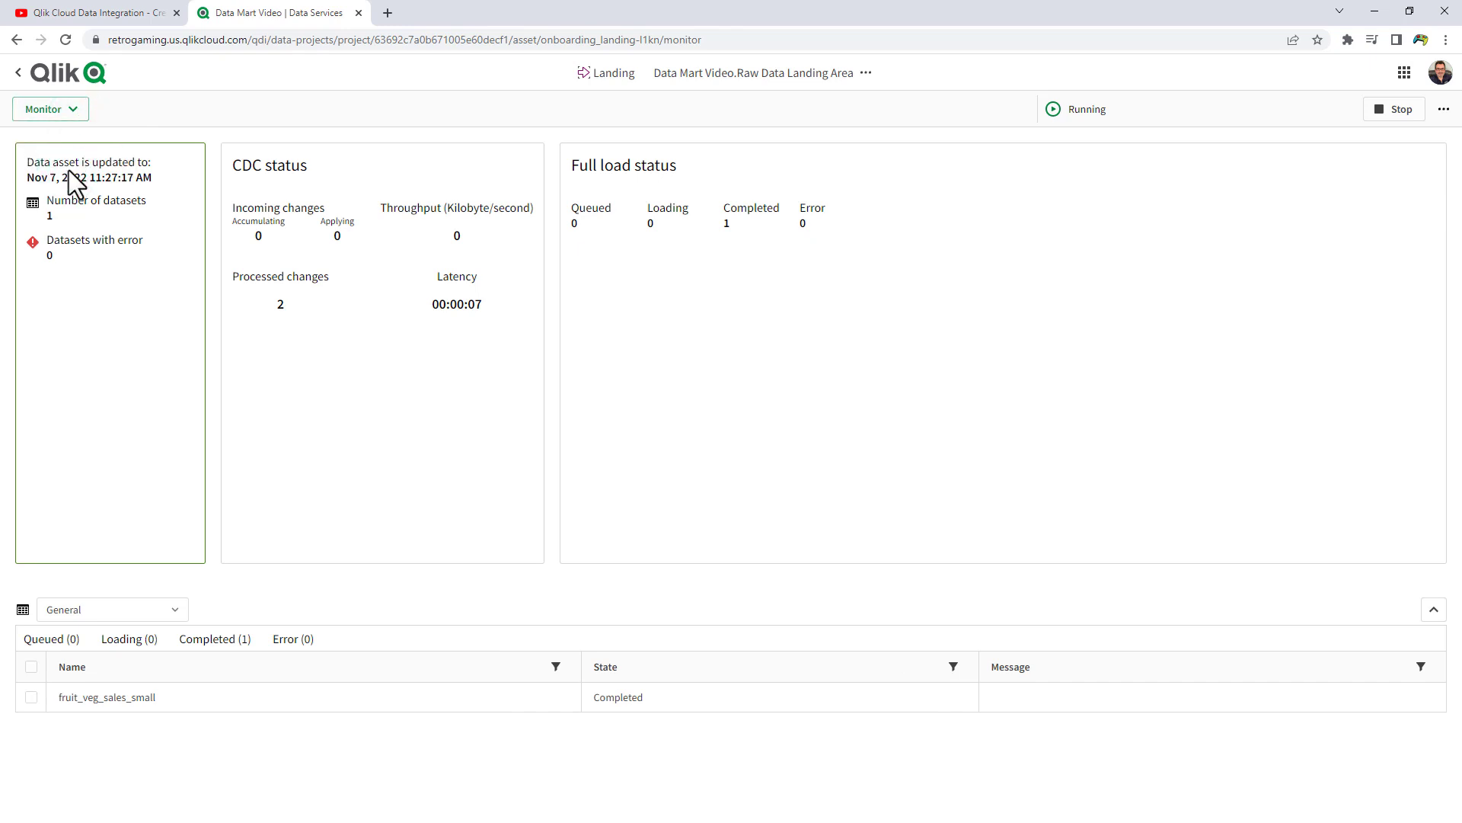
{"action": "left_click", "coordinate": [176, 617]}
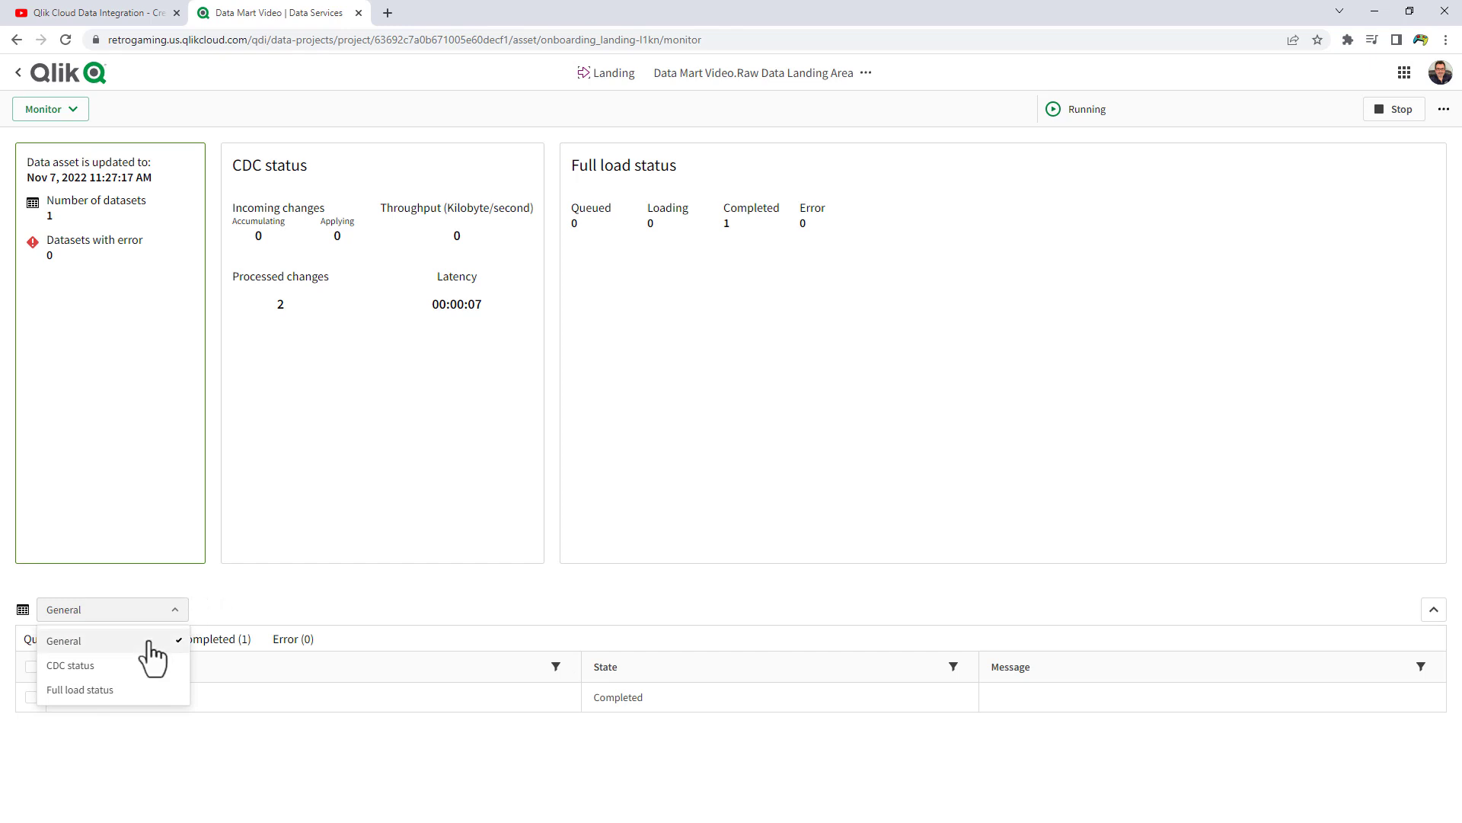
{"action": "left_click", "coordinate": [147, 665]}
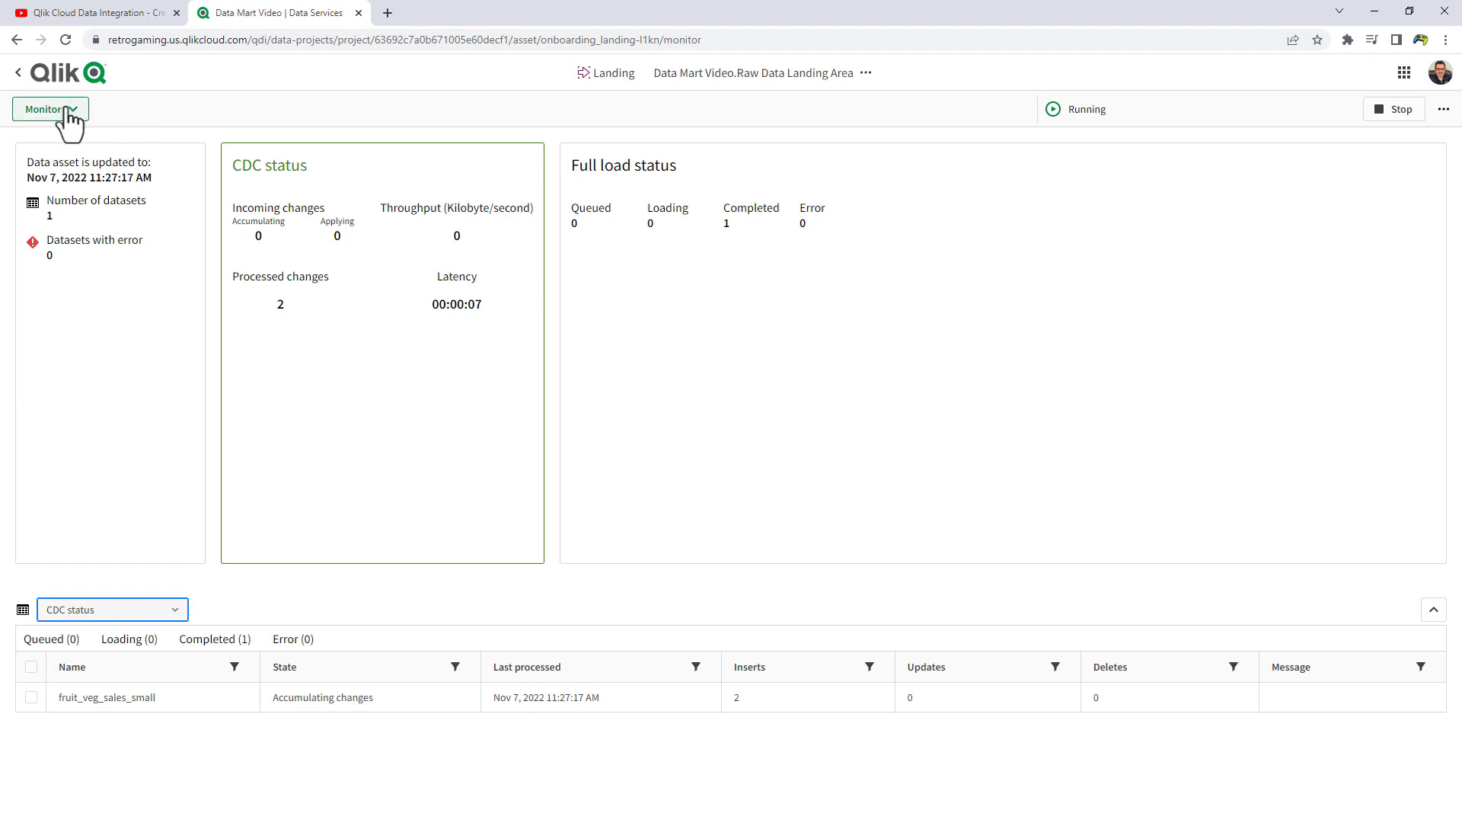
Step: Open the Standardize Data asset from the project pipeline and show its last batch of changes
{"action": "left_click", "coordinate": [61, 78]}
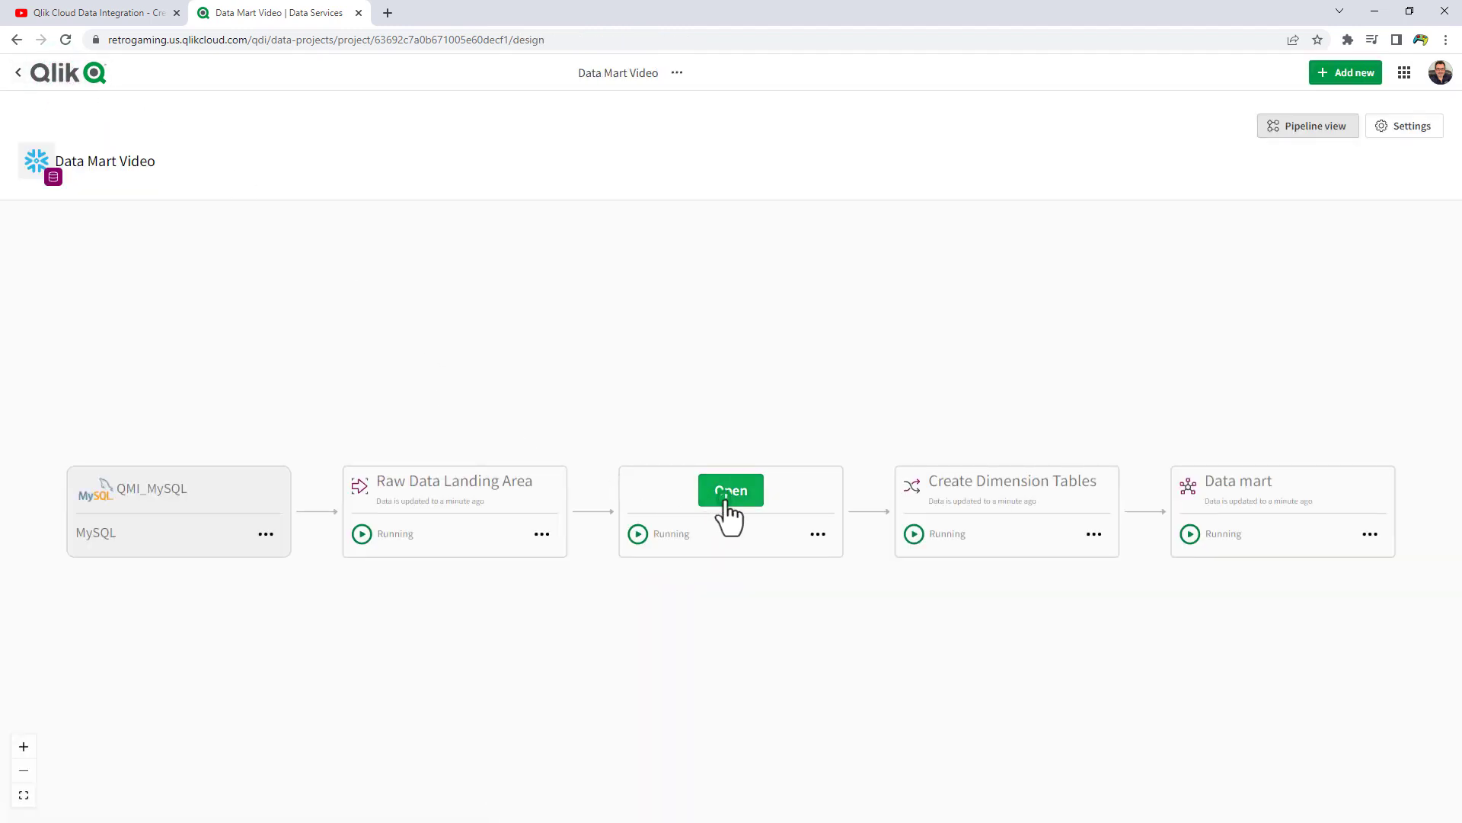
{"action": "left_click", "coordinate": [727, 494]}
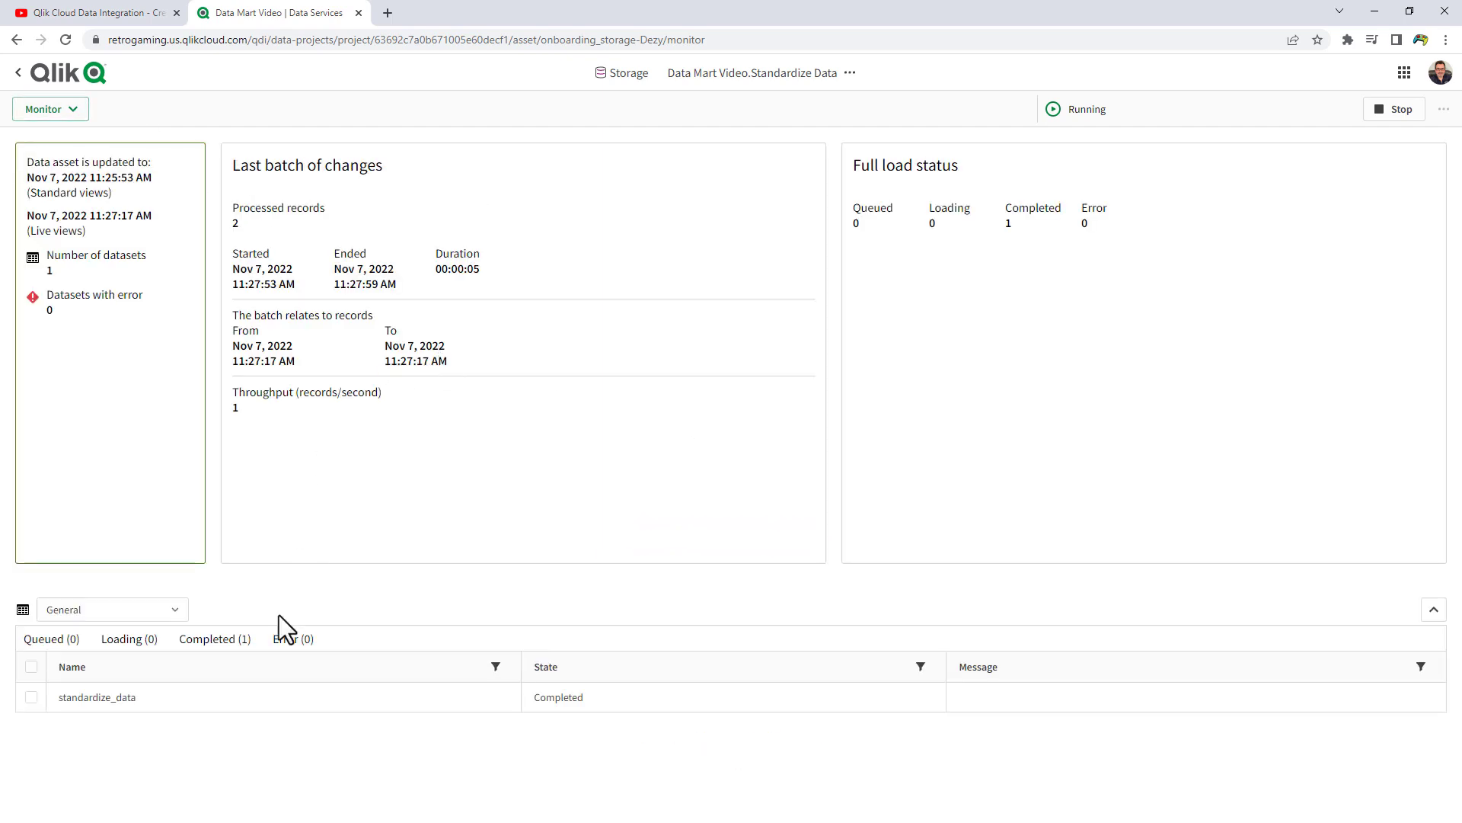
{"action": "left_click", "coordinate": [177, 611]}
{"action": "left_click", "coordinate": [162, 668]}
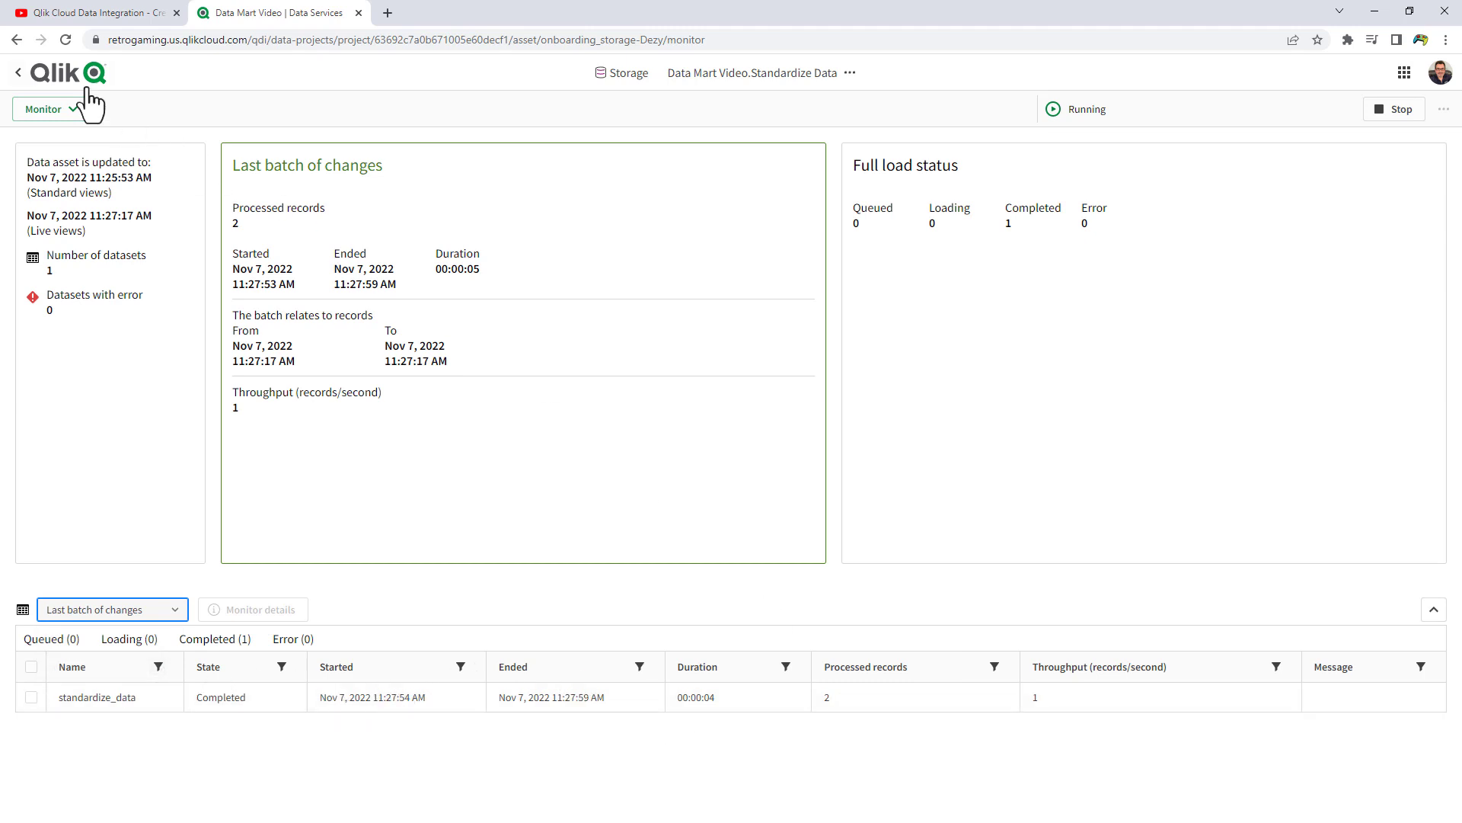
Step: Open the Data mart asset from the project pipeline and show its last batch of changes per dataset
{"action": "left_click", "coordinate": [61, 76]}
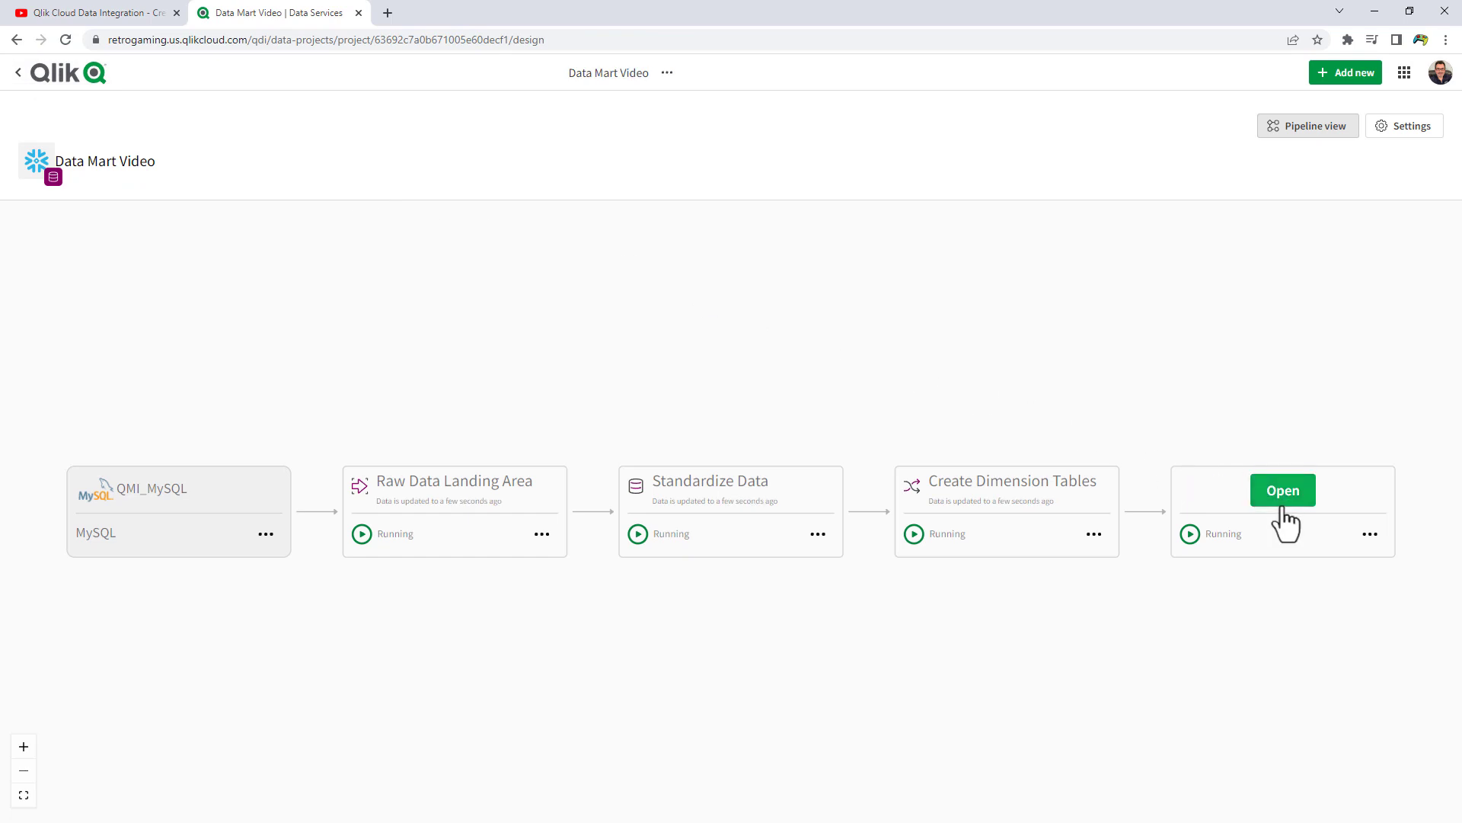
{"action": "left_click", "coordinate": [1284, 493]}
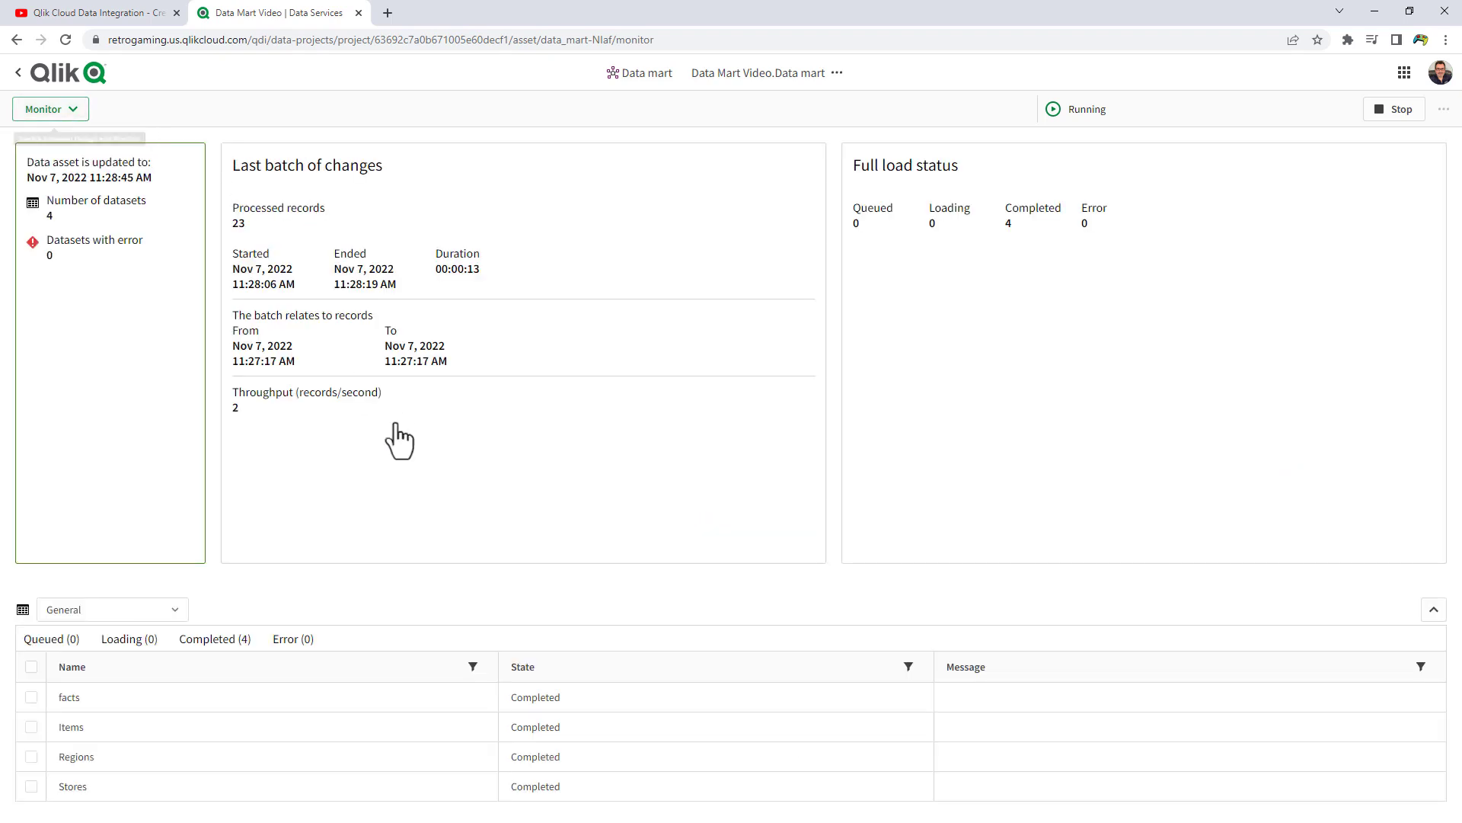
{"action": "left_click", "coordinate": [145, 613]}
{"action": "left_click", "coordinate": [133, 661]}
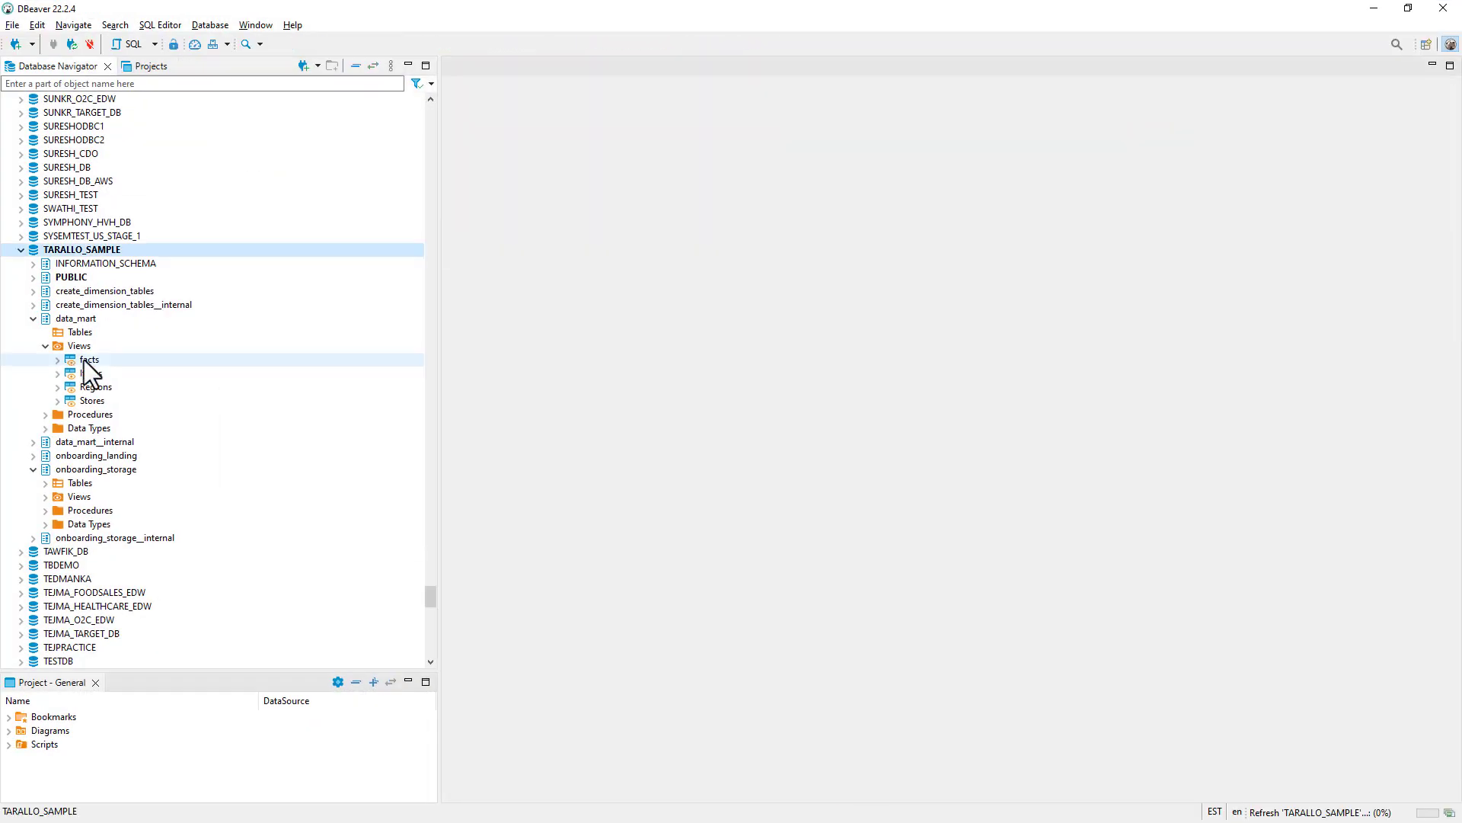
Step: In DBeaver, check the Items, Regions and Stores views of the data_mart schema for the new dimension records
{"action": "right_click", "coordinate": [91, 377]}
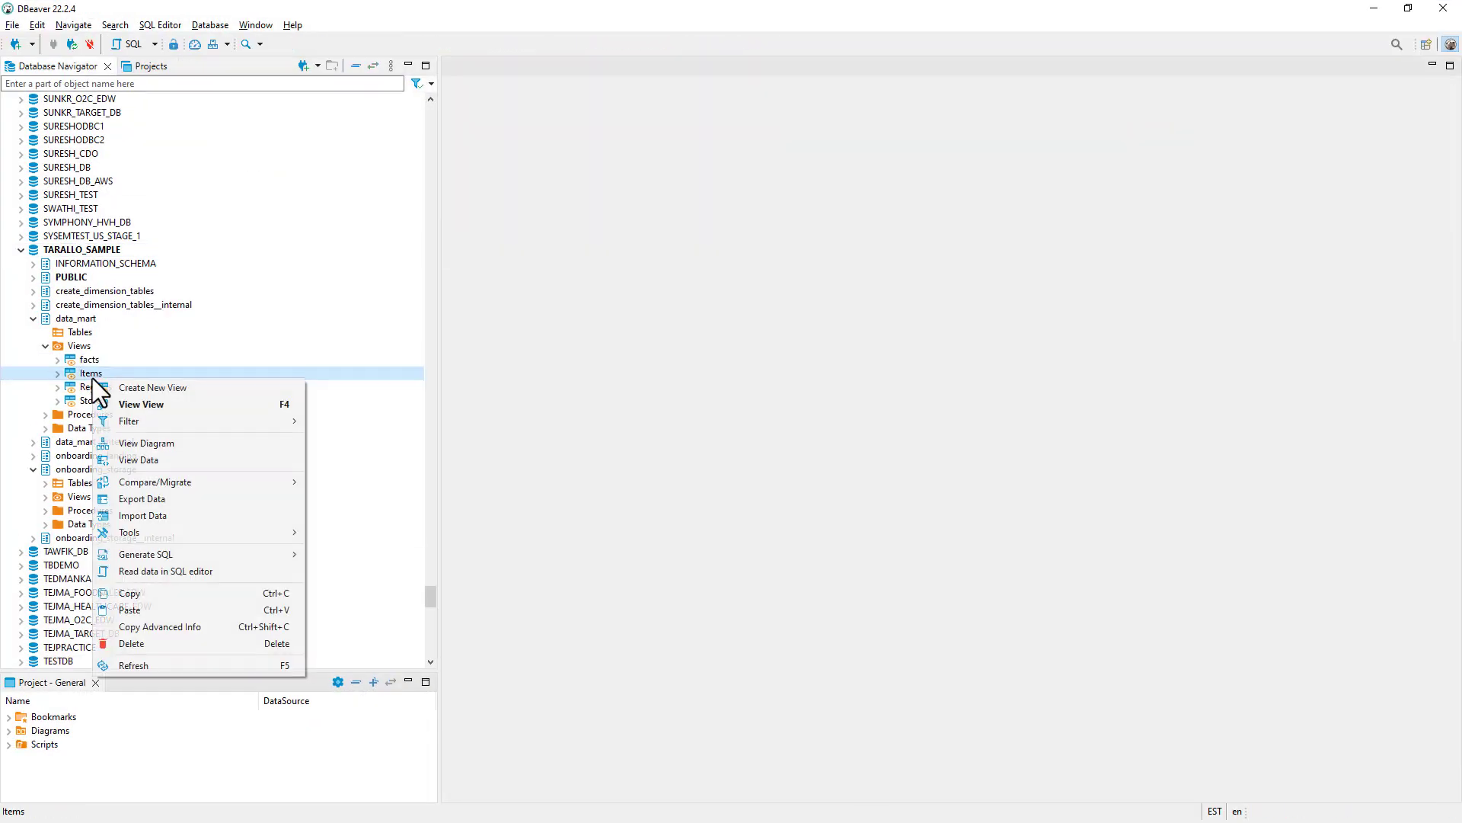
{"action": "left_click", "coordinate": [155, 457]}
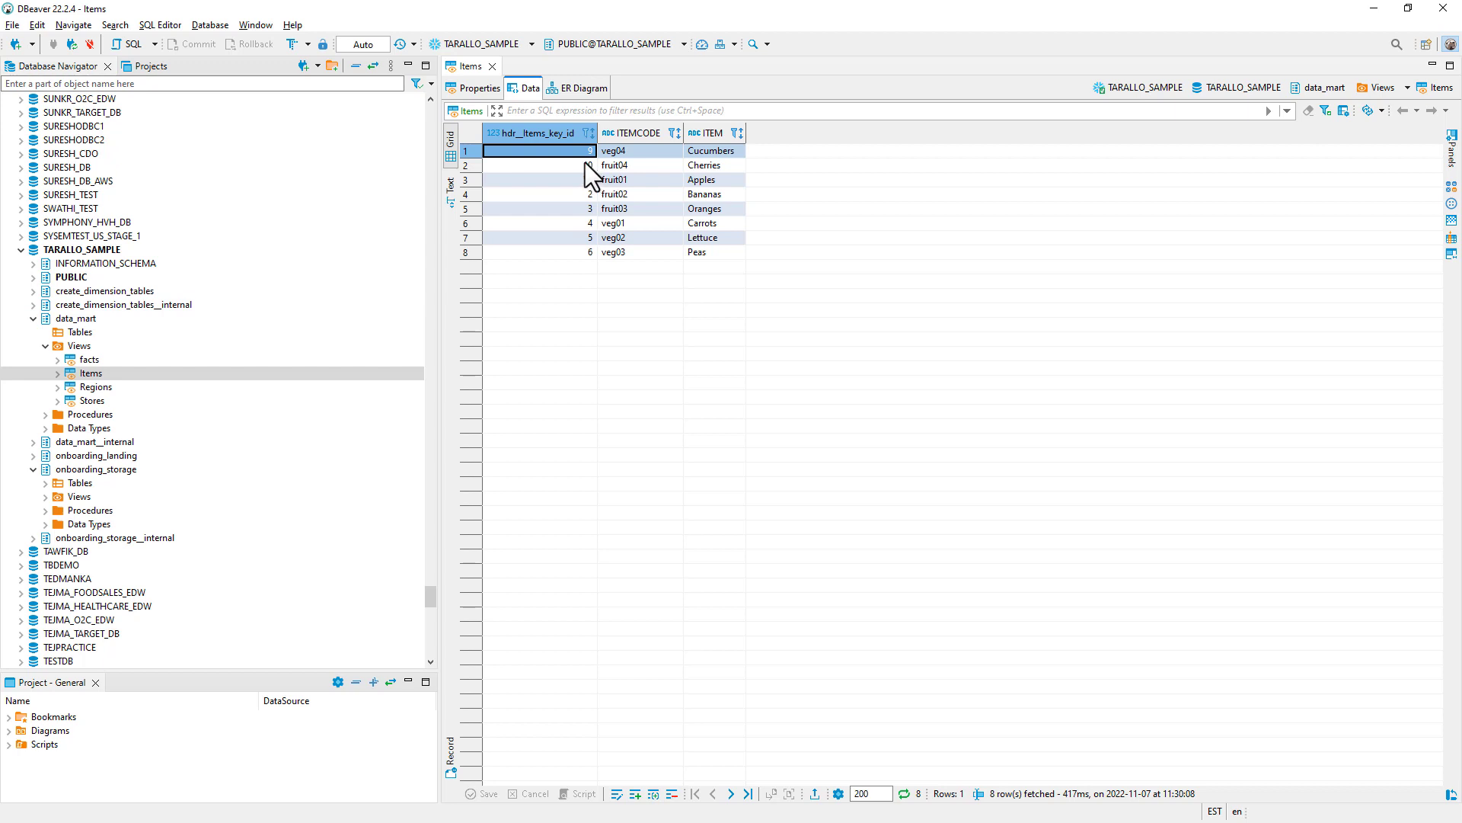
{"action": "right_click", "coordinate": [103, 387]}
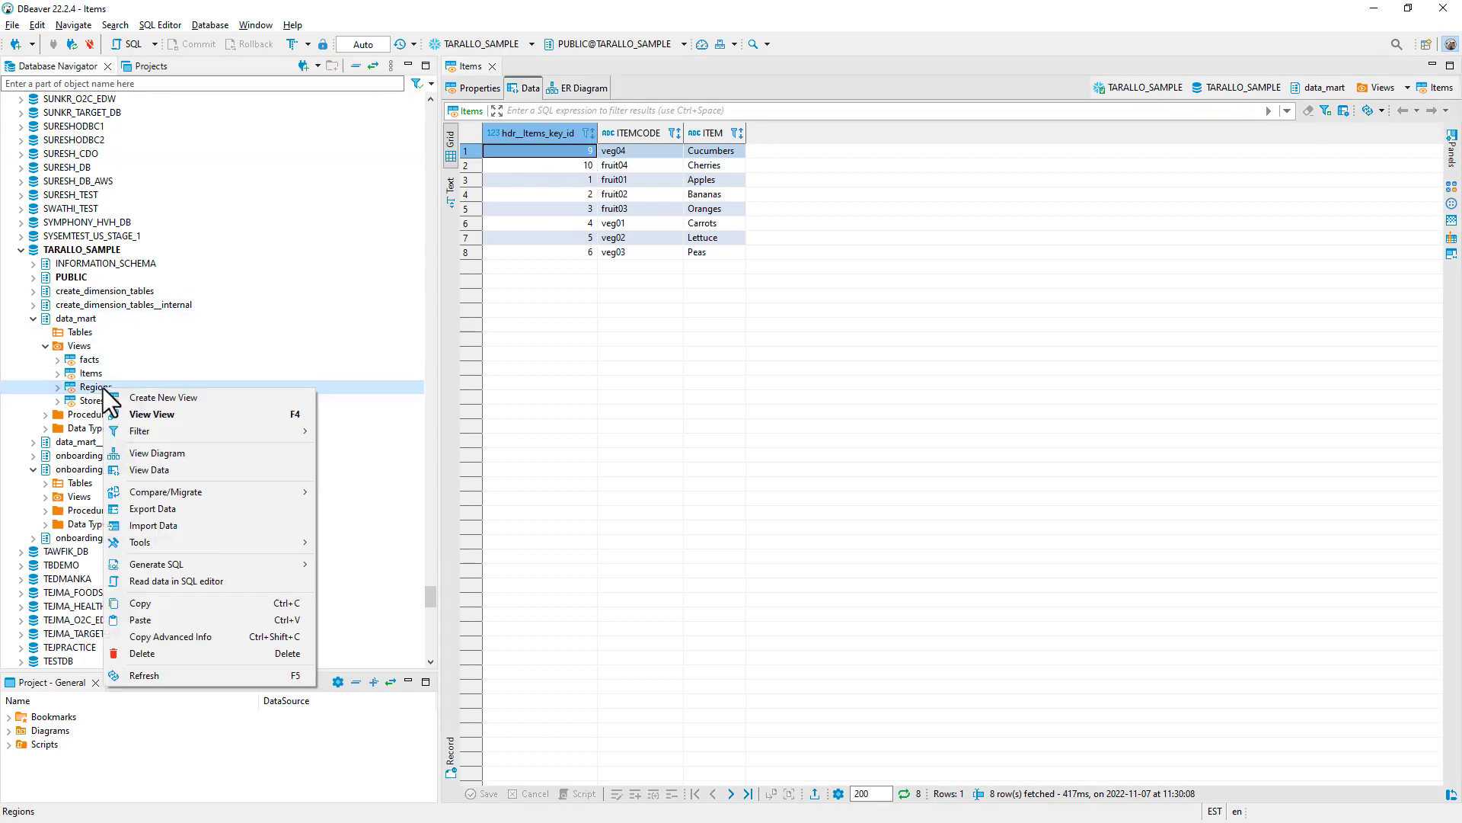
{"action": "left_click", "coordinate": [155, 470]}
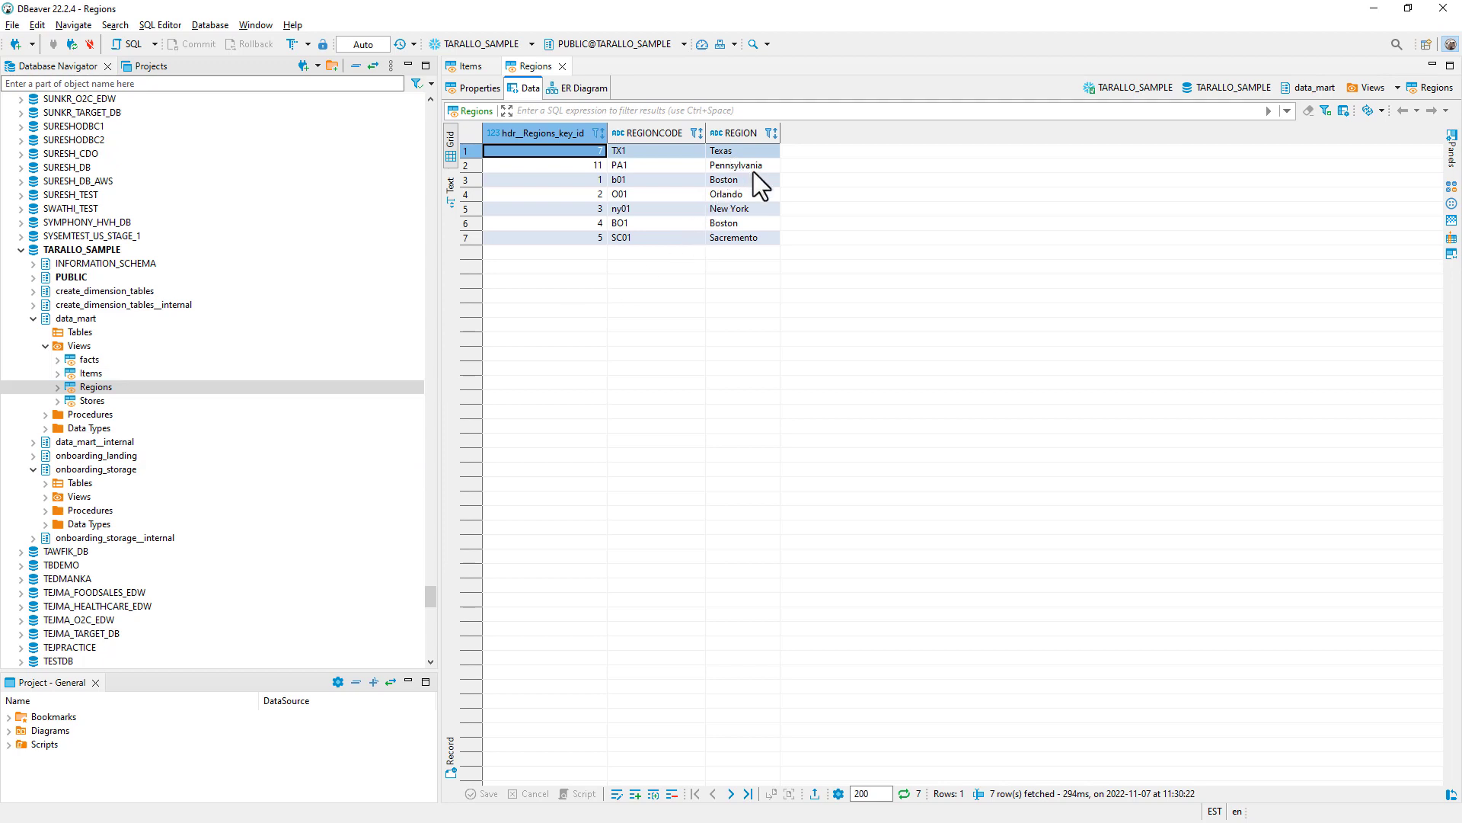
{"action": "right_click", "coordinate": [102, 400]}
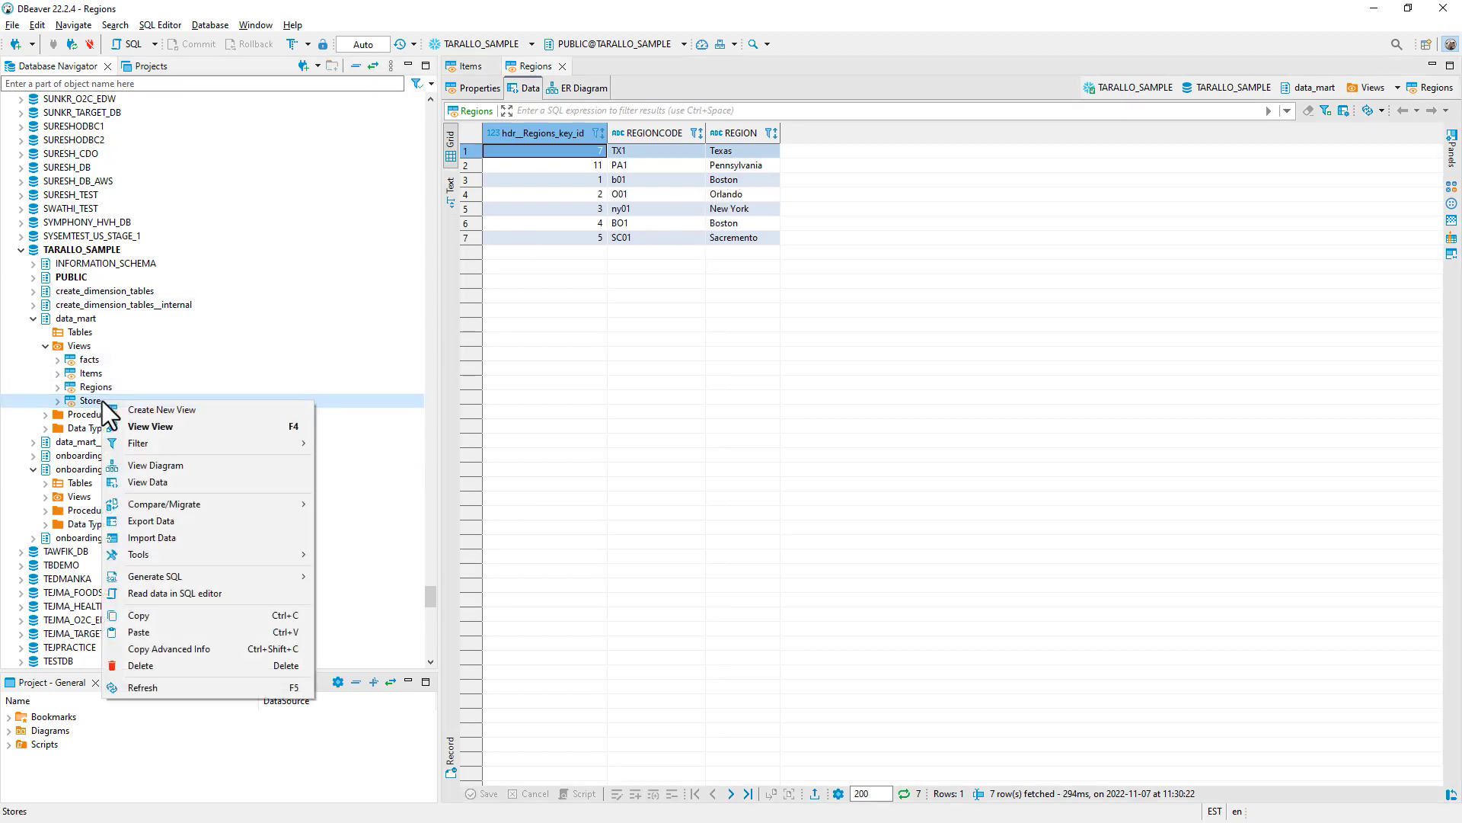
{"action": "left_click", "coordinate": [158, 476]}
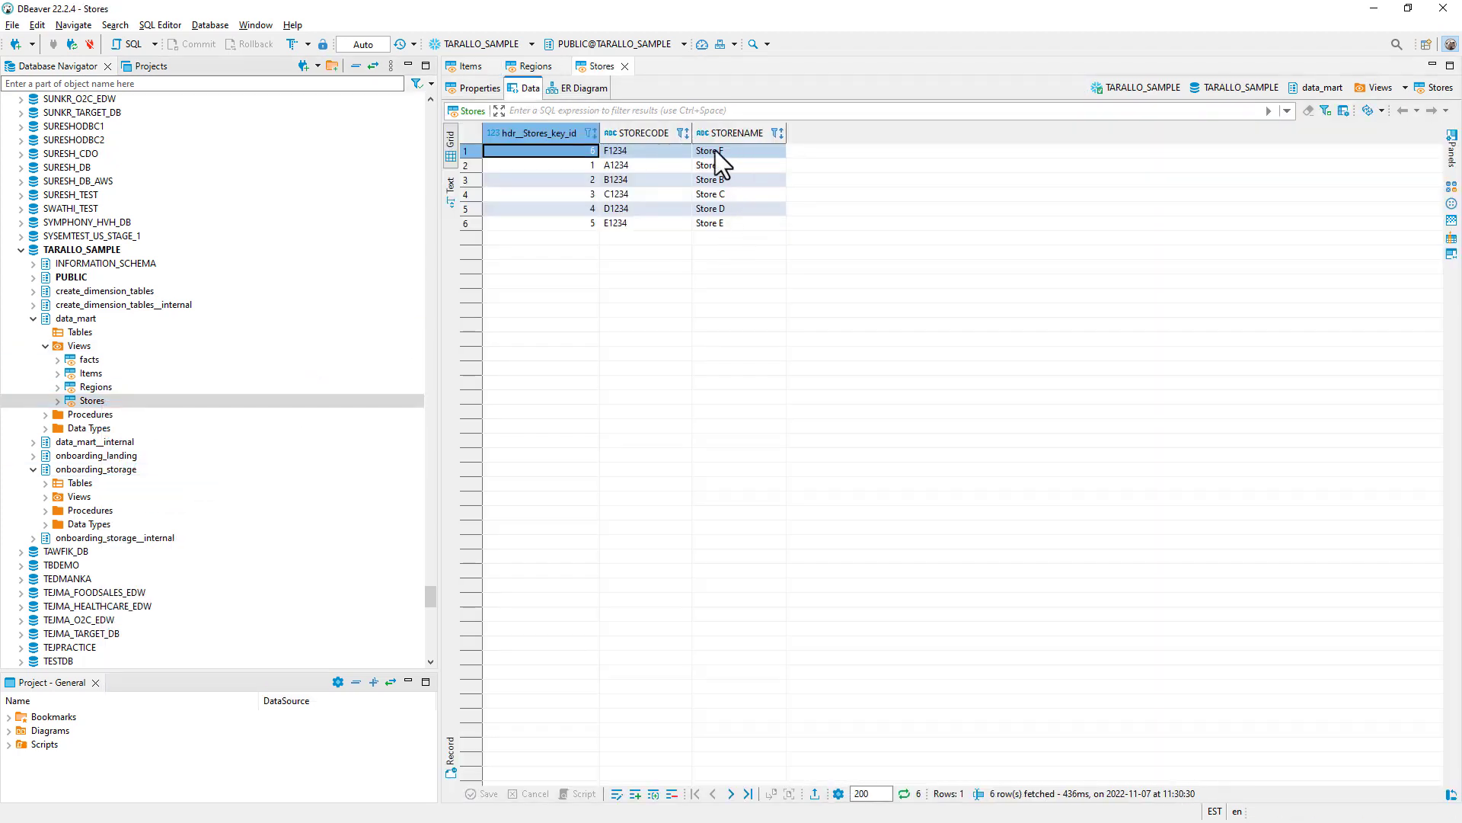
Step: View the data of the facts view in the data_mart schema and examine its last rows for the new orders
{"action": "right_click", "coordinate": [87, 362]}
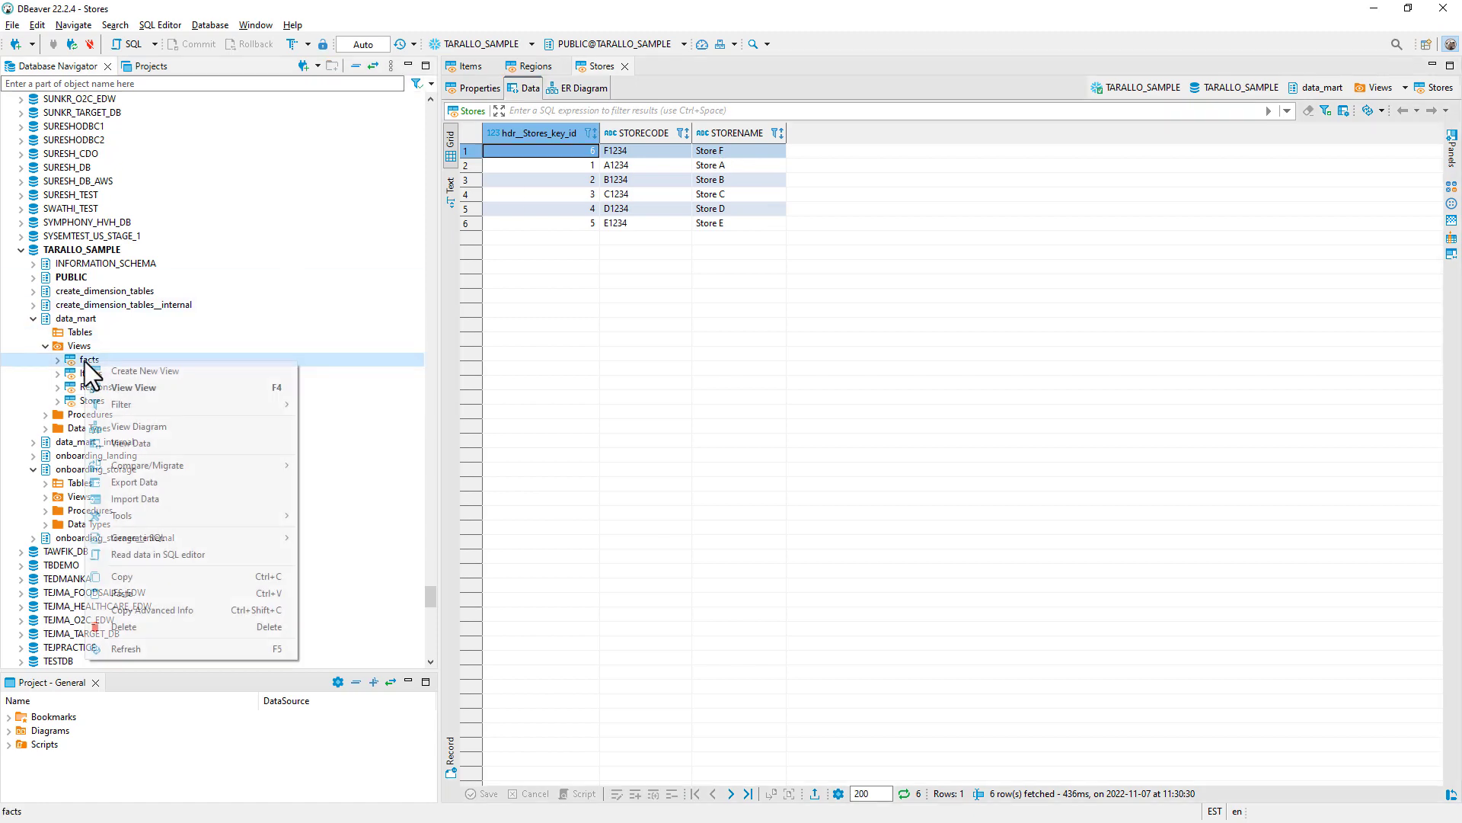
{"action": "left_click", "coordinate": [138, 443]}
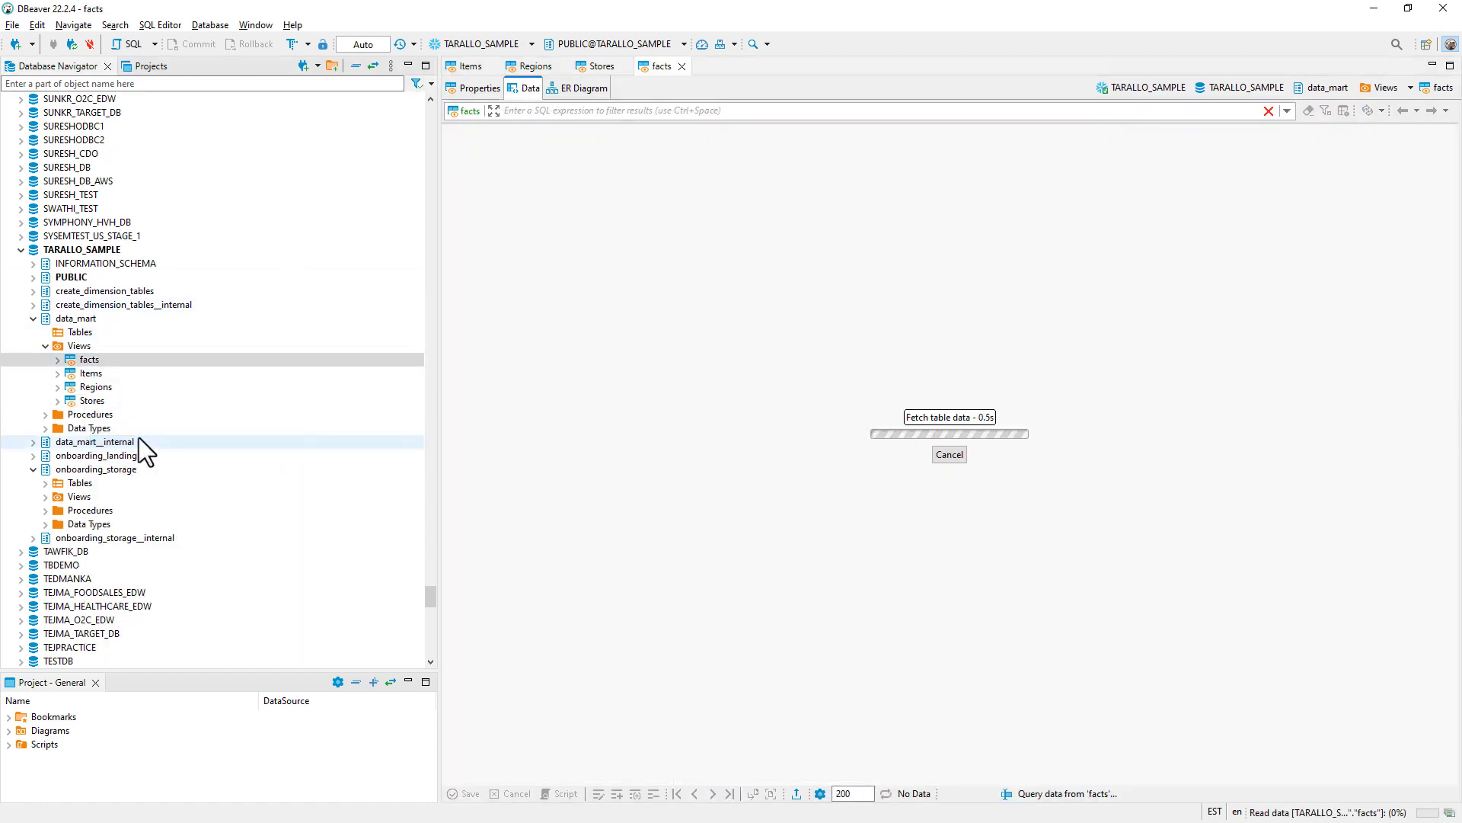
{"action": "scroll", "coordinate": [1080, 408], "scroll_direction": "down", "scroll_amount": 10}
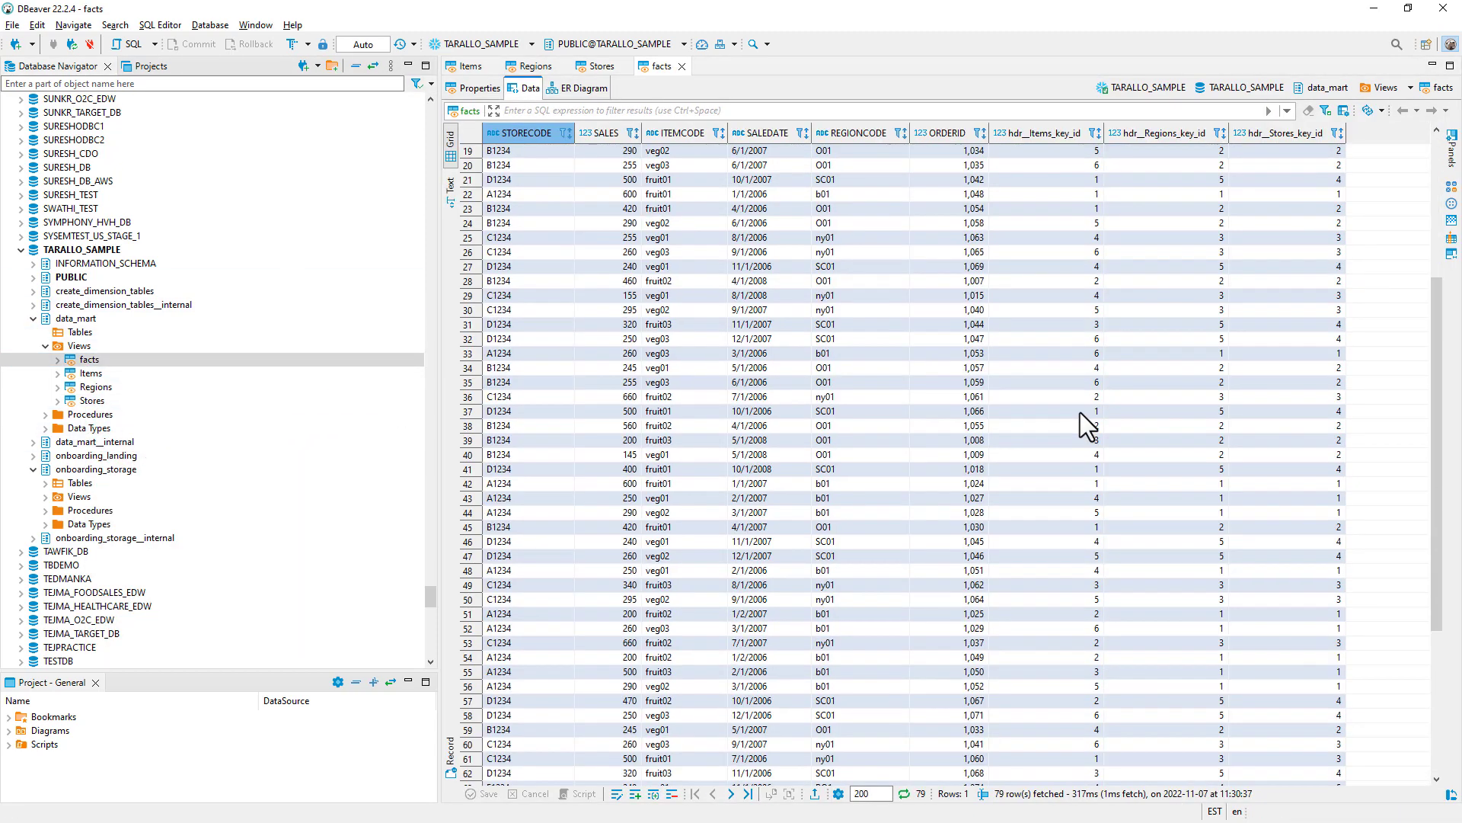
{"action": "scroll", "coordinate": [1080, 424], "scroll_direction": "down", "scroll_amount": 1}
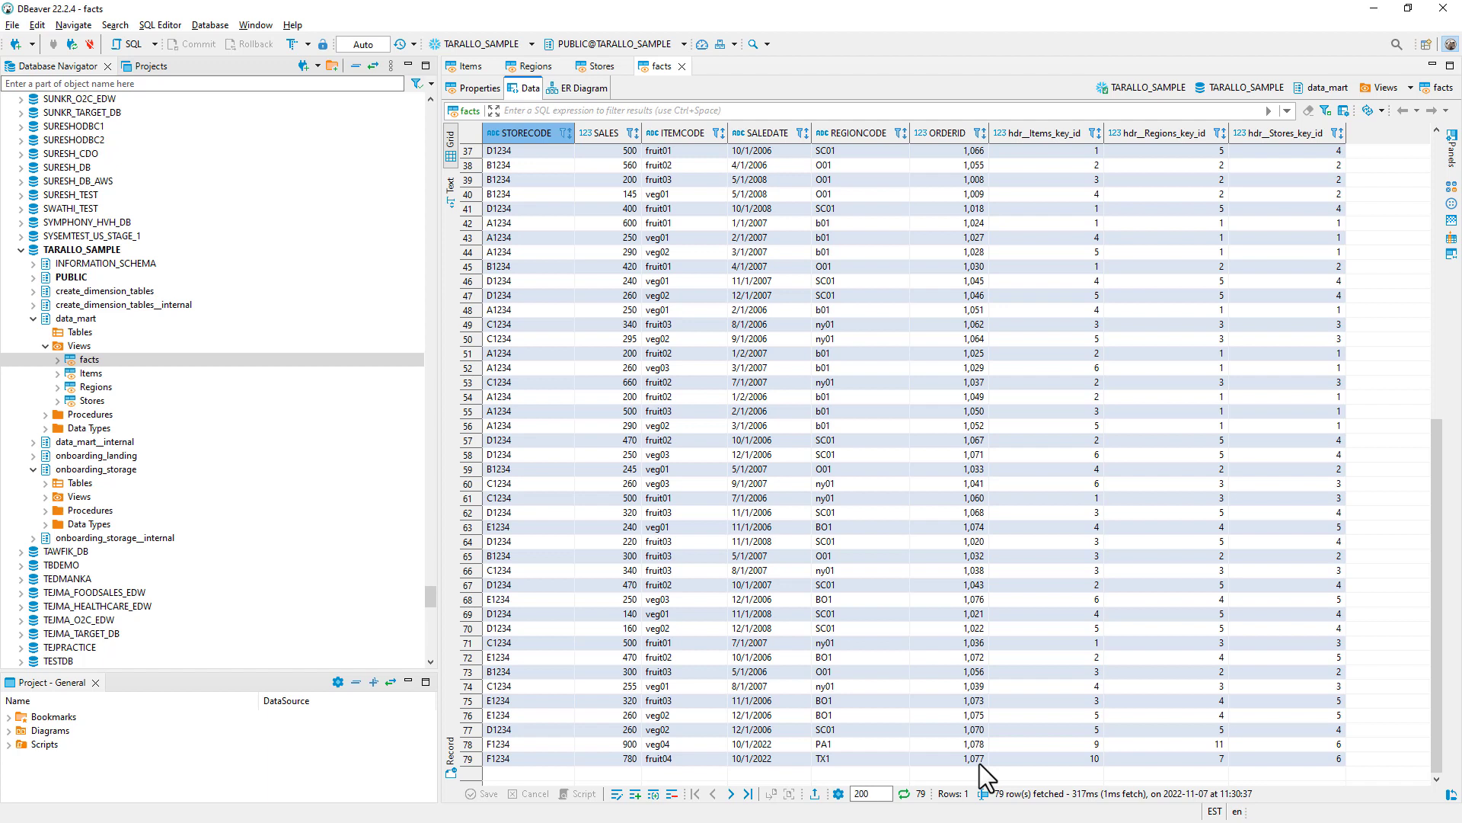
Step: Switch back to Qlik Cloud and open the data mart's design view with its star schema model
{"action": "left_click", "coordinate": [1374, 9]}
{"action": "left_click", "coordinate": [47, 109]}
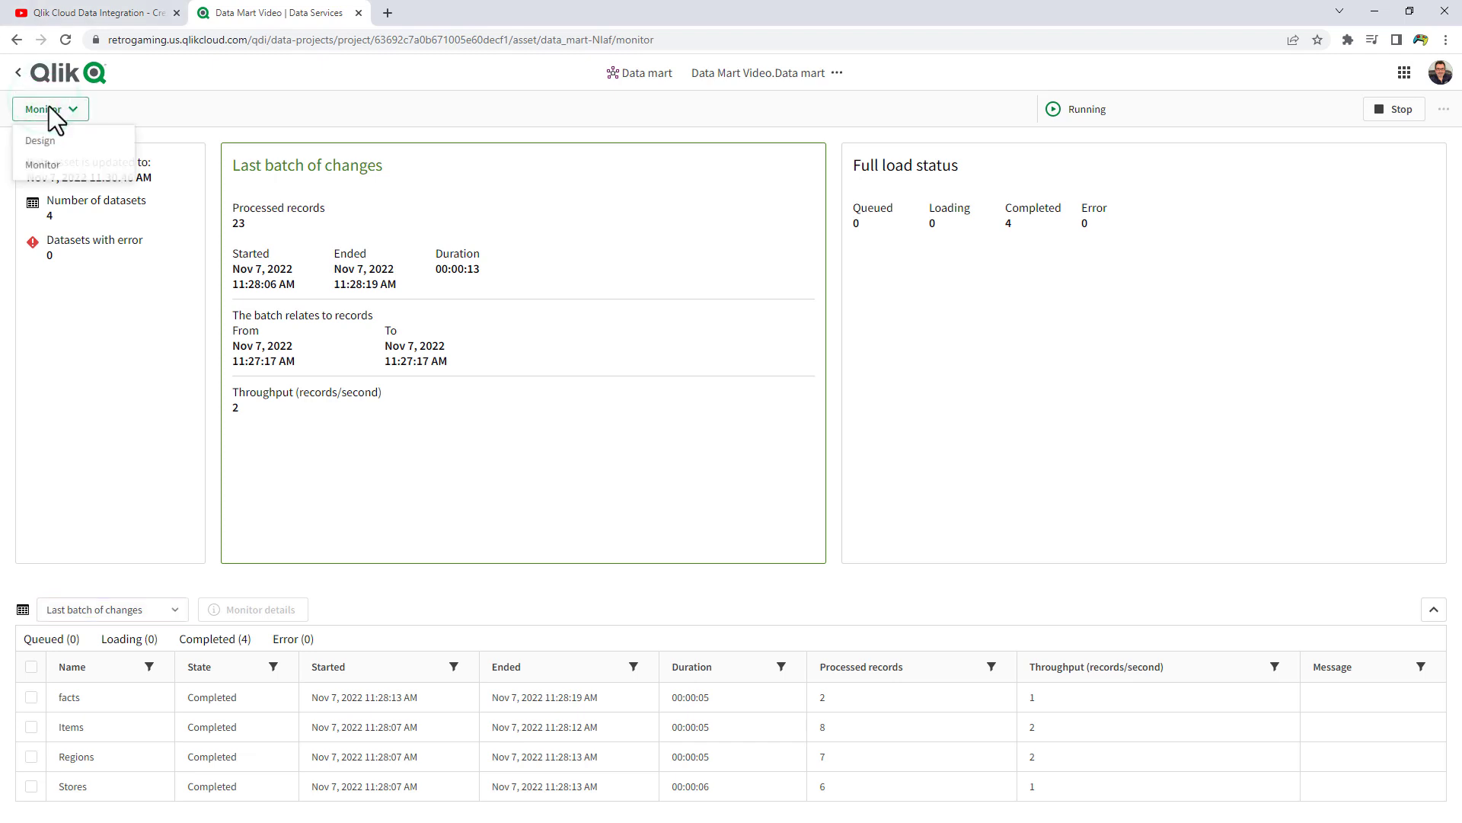
{"action": "left_click", "coordinate": [40, 141]}
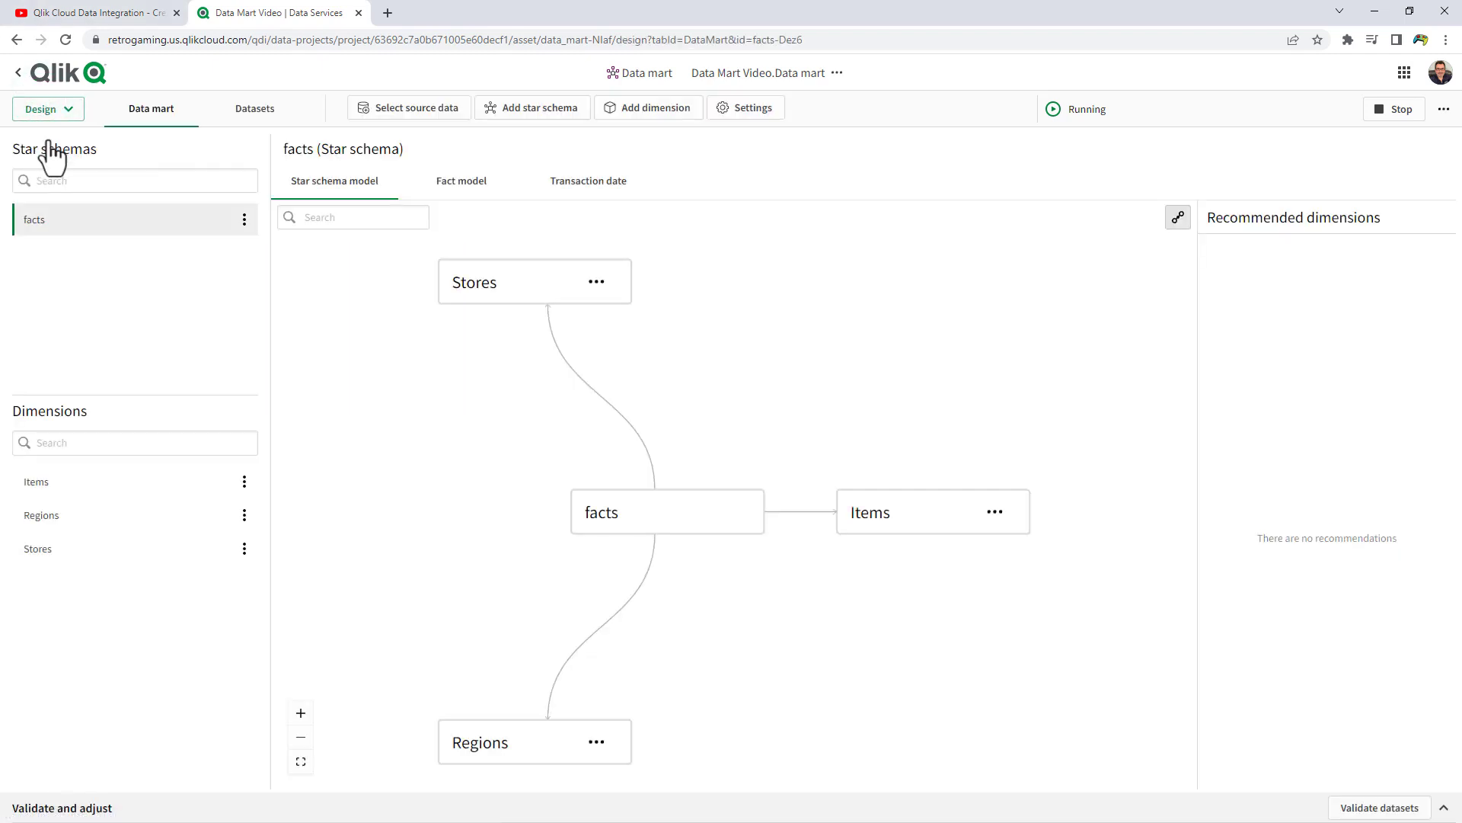